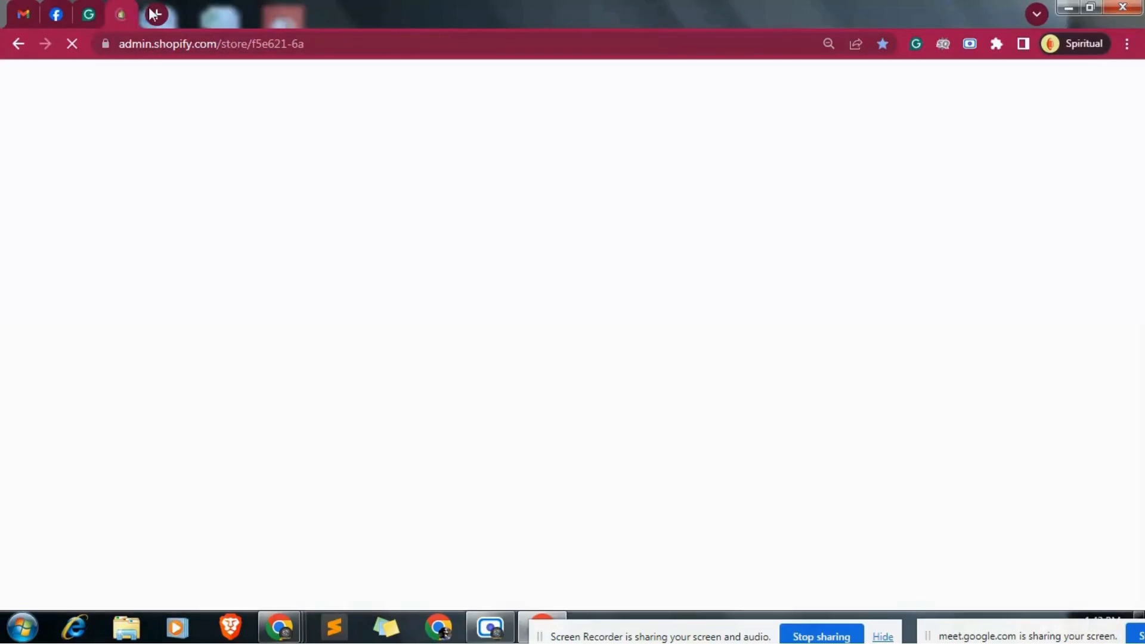
# Open a new browser tab and search Google for "instagram sign up".
pyautogui.click(157, 15)
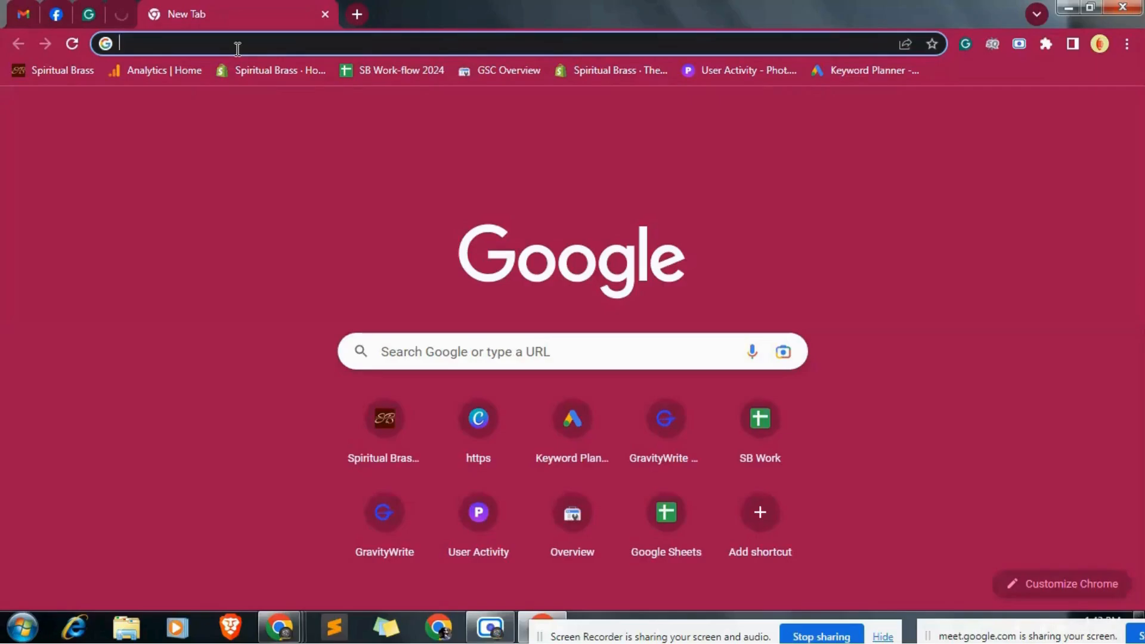
pyautogui.write('inte')
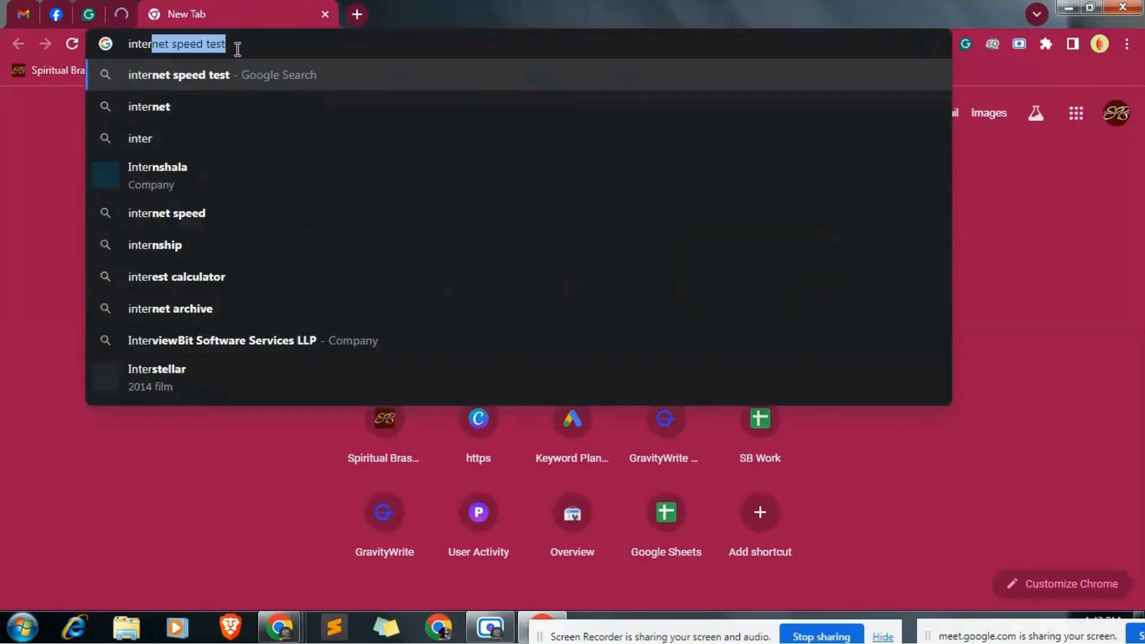
pyautogui.press('BackSpace')
pyautogui.press('BackSpace')
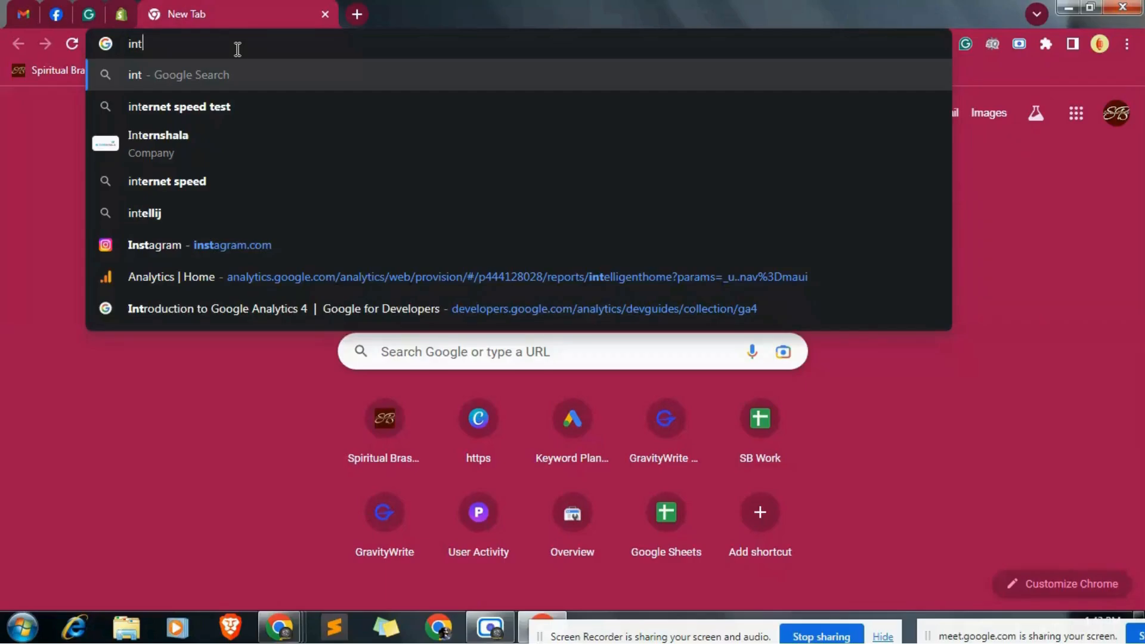
pyautogui.press('BackSpace')
pyautogui.press('BackSpace')
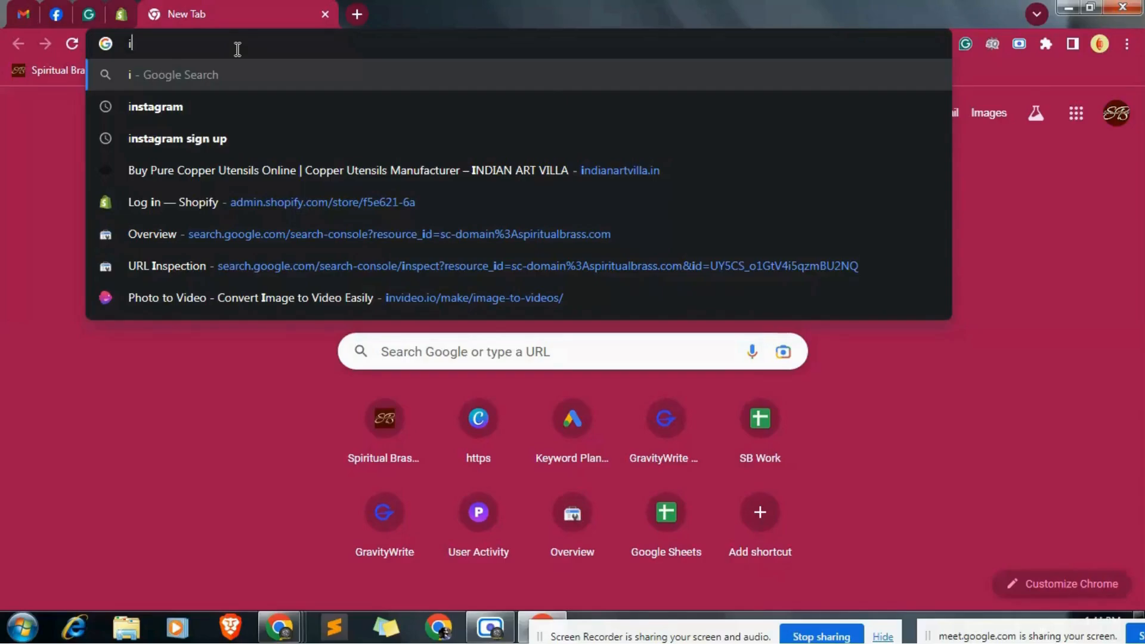
pyautogui.write('nsta')
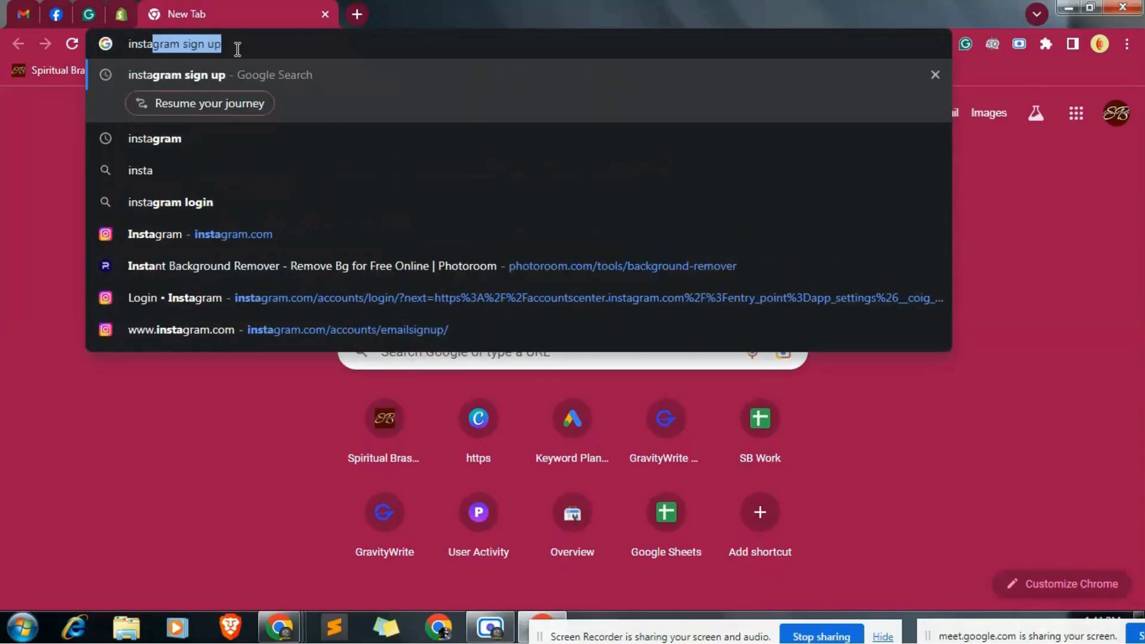
pyautogui.press('Right')
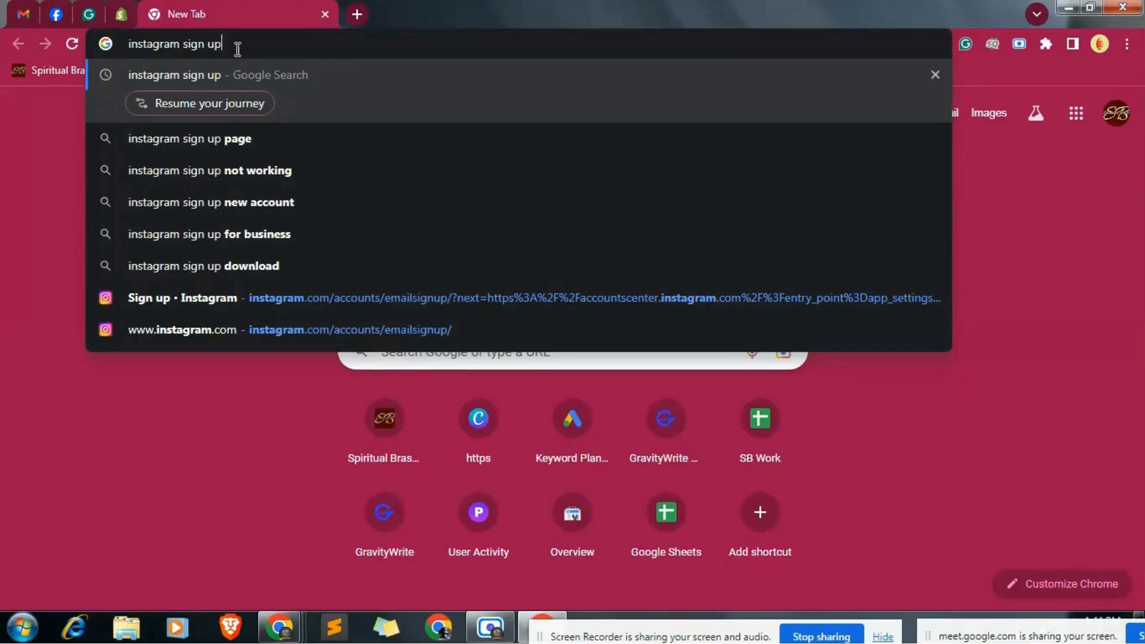
pyautogui.press('Return')
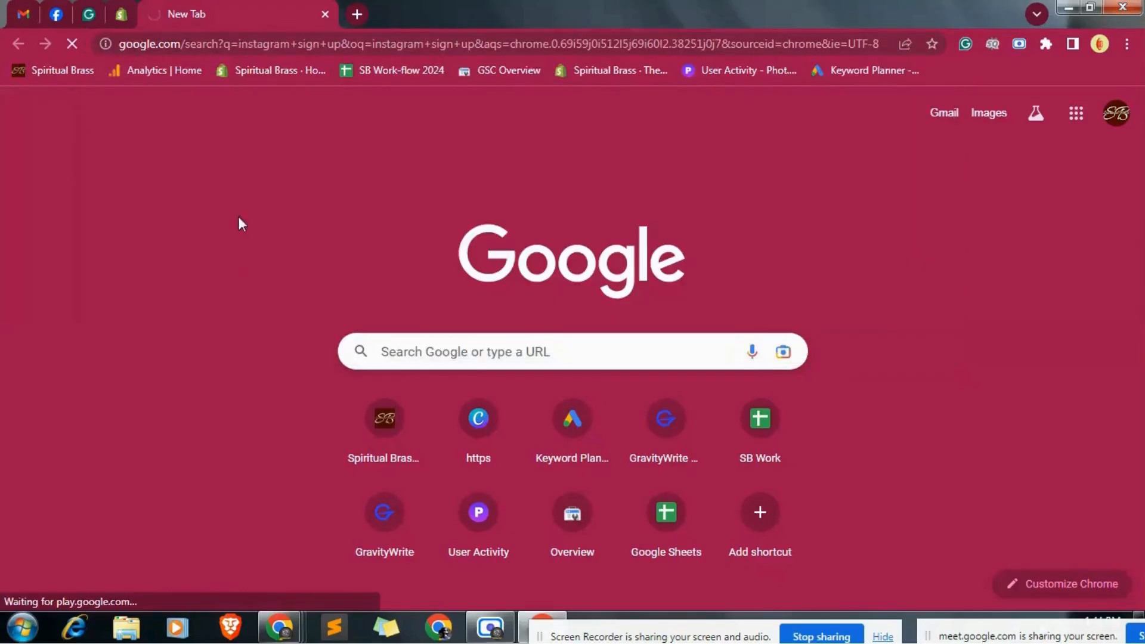
# Switch to the Spiritual Brass Facebook page and examine its intro details, page health suggestions, photos and posts.
pyautogui.click(56, 8)
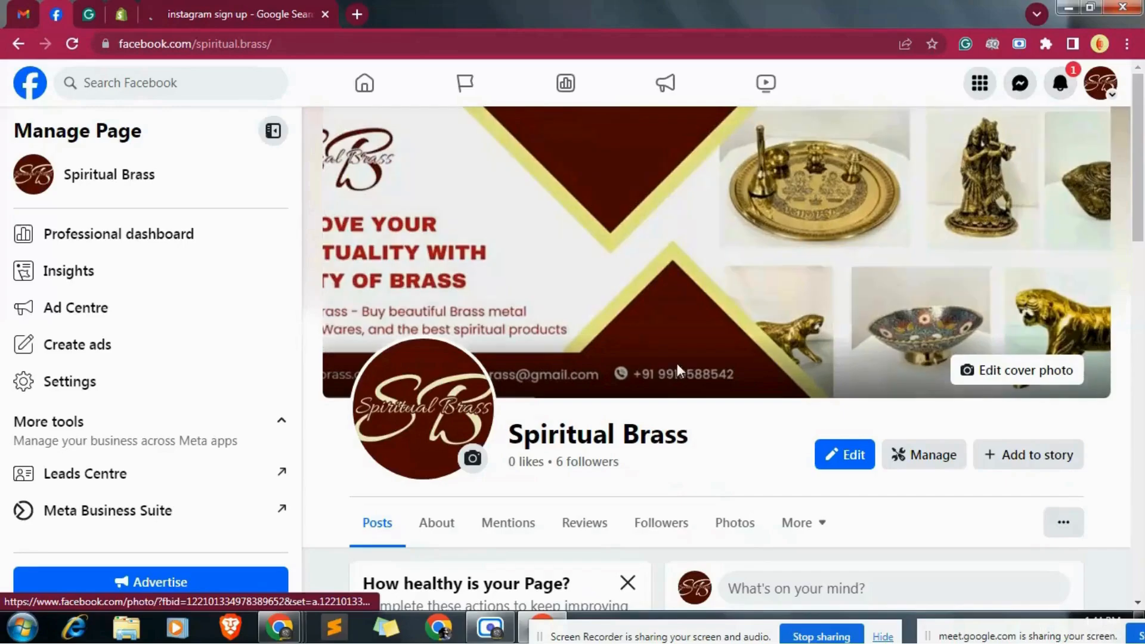
pyautogui.scroll(-7, 677, 363)
pyautogui.scroll(-6, 457, 233)
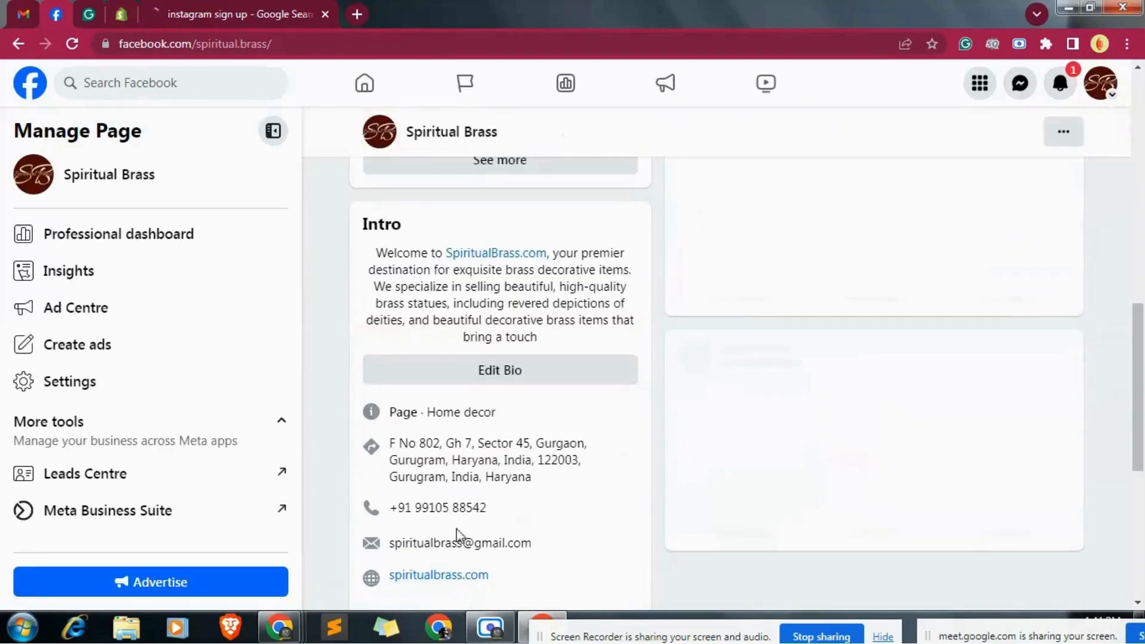
pyautogui.scroll(-3, 499, 335)
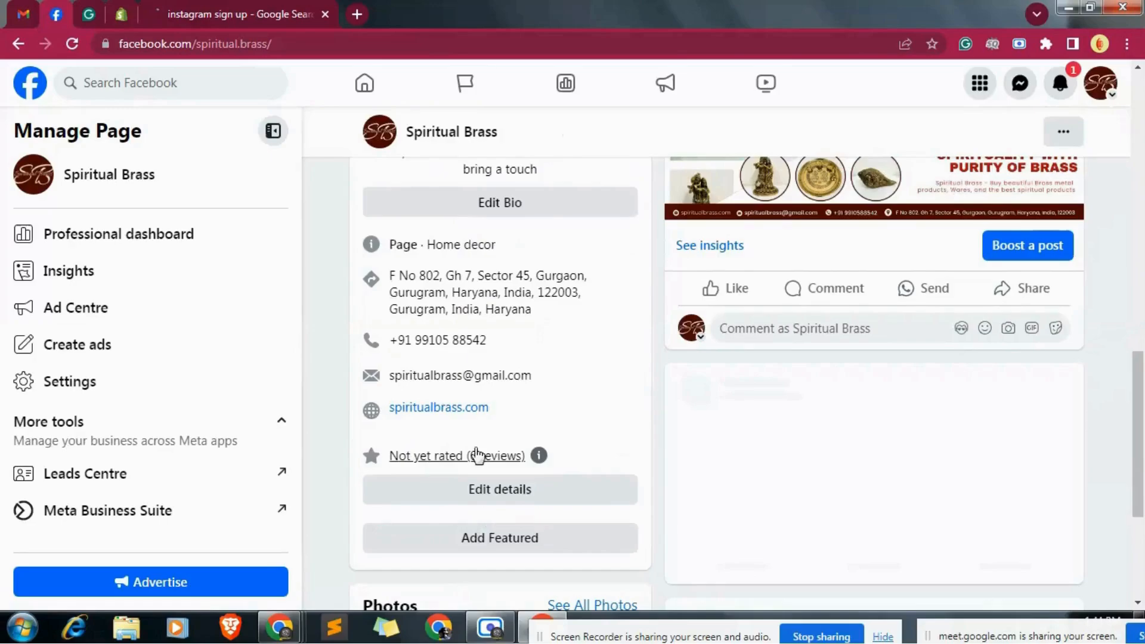
pyautogui.scroll(2, 803, 291)
pyautogui.scroll(12, 802, 290)
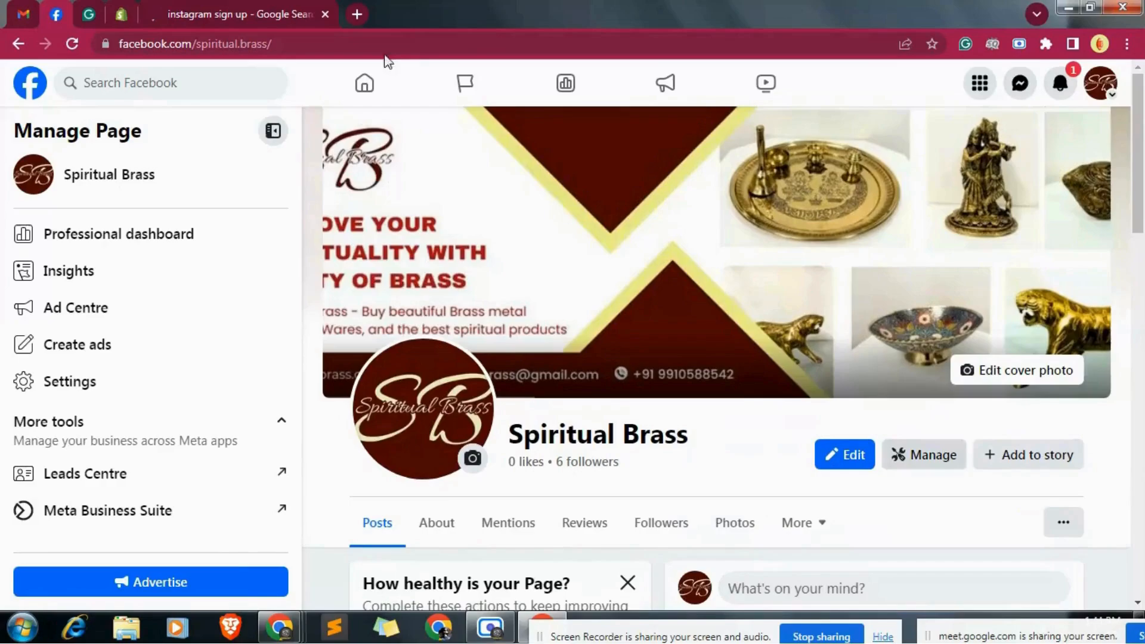
pyautogui.scroll(-8, 650, 433)
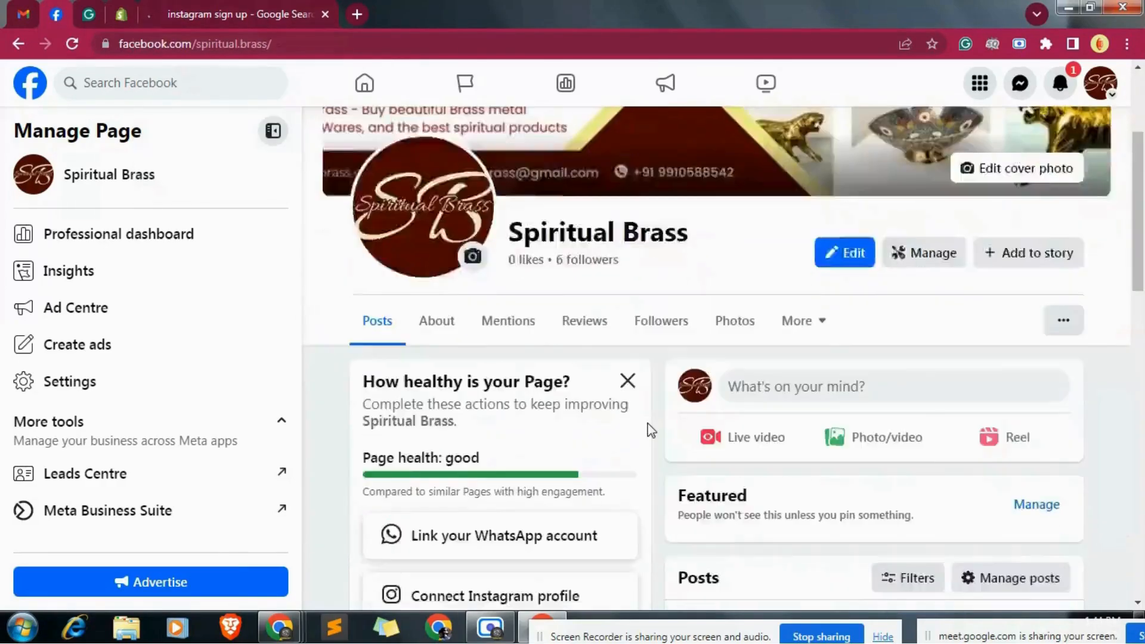
pyautogui.scroll(-12, 664, 435)
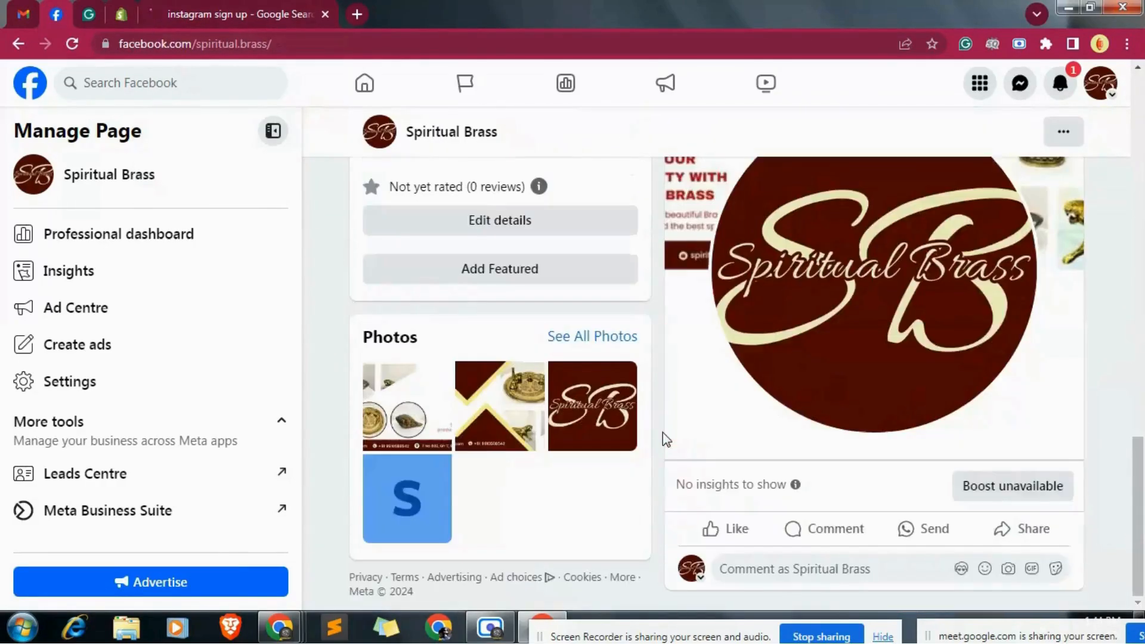
pyautogui.scroll(14, 545, 464)
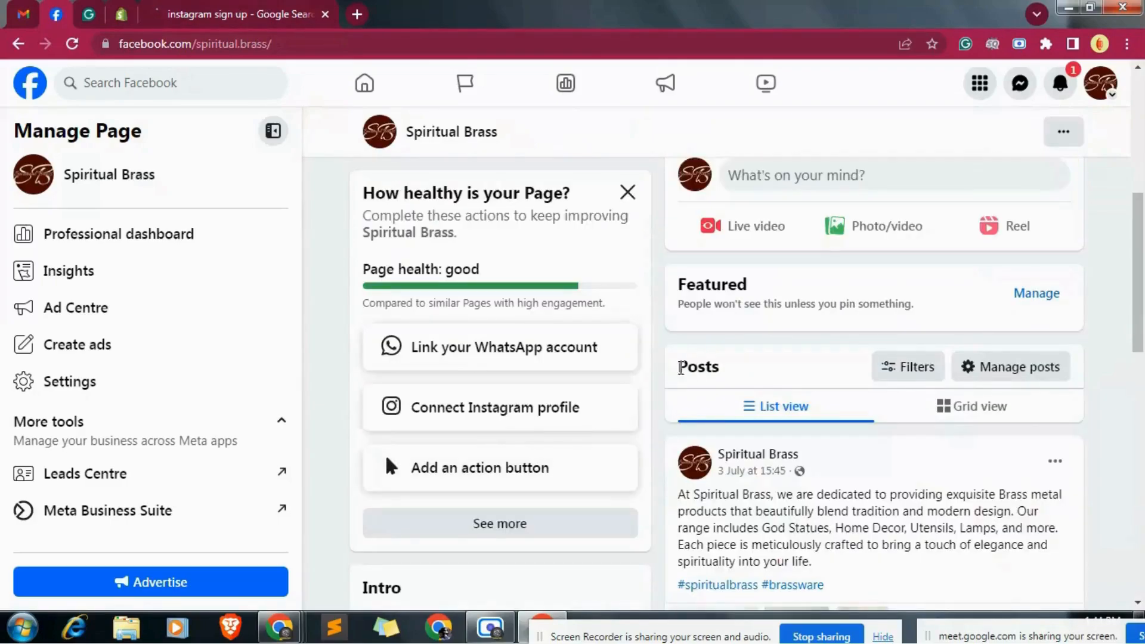
# Go back to the search results, open the "Create an Instagram Account" result and shorten its address to load the instagram.com home page.
pyautogui.click(203, 7)
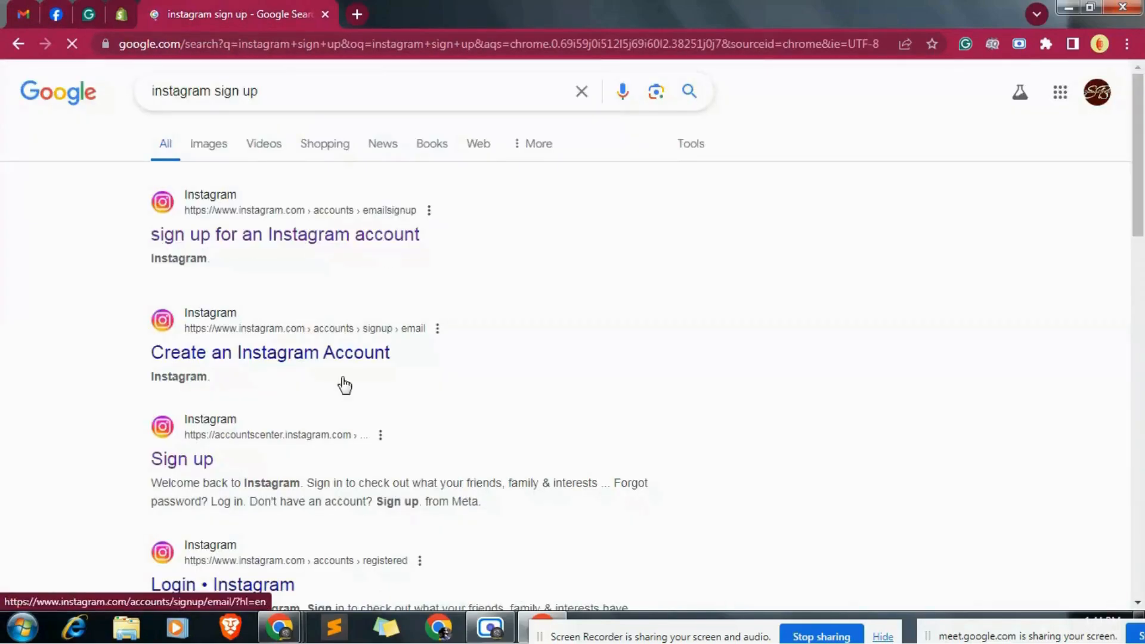
pyautogui.click(273, 366)
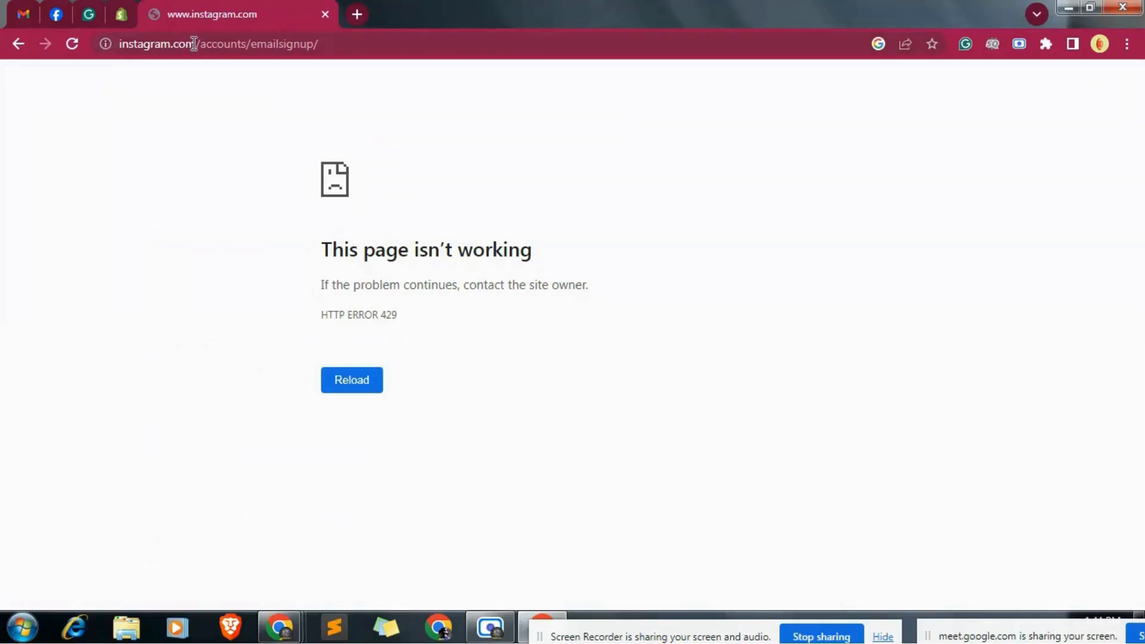
pyautogui.moveTo(196, 44); pyautogui.dragTo(422, 23)
pyautogui.press('BackSpace')
pyautogui.press('Return')
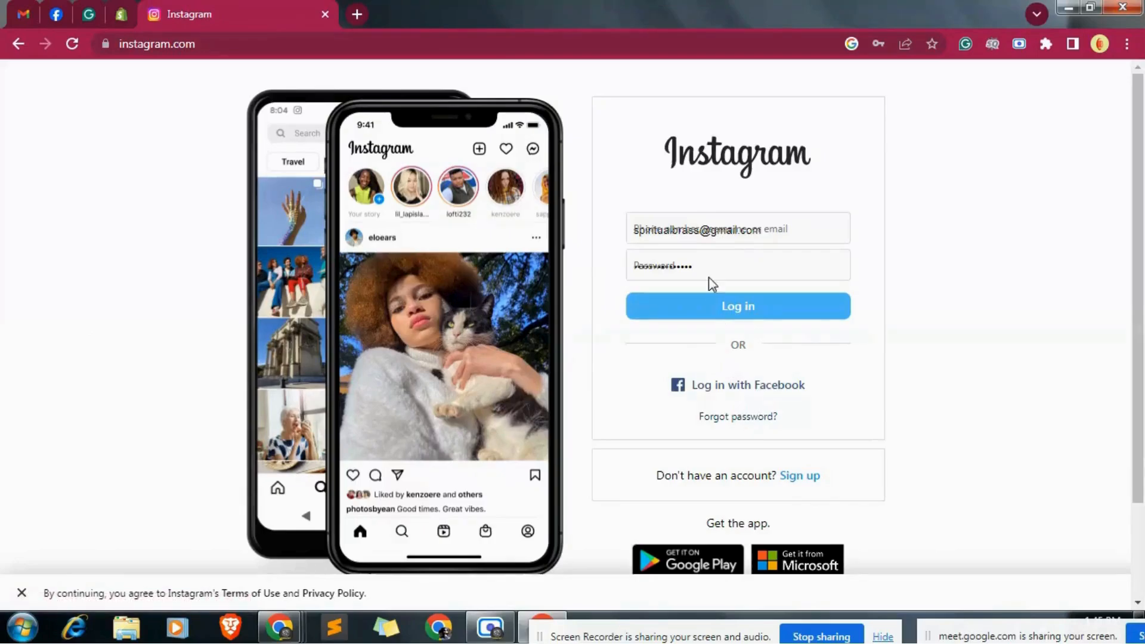
# Try to log in to Instagram with the saved email and password, revealing the password first.
pyautogui.click(802, 231)
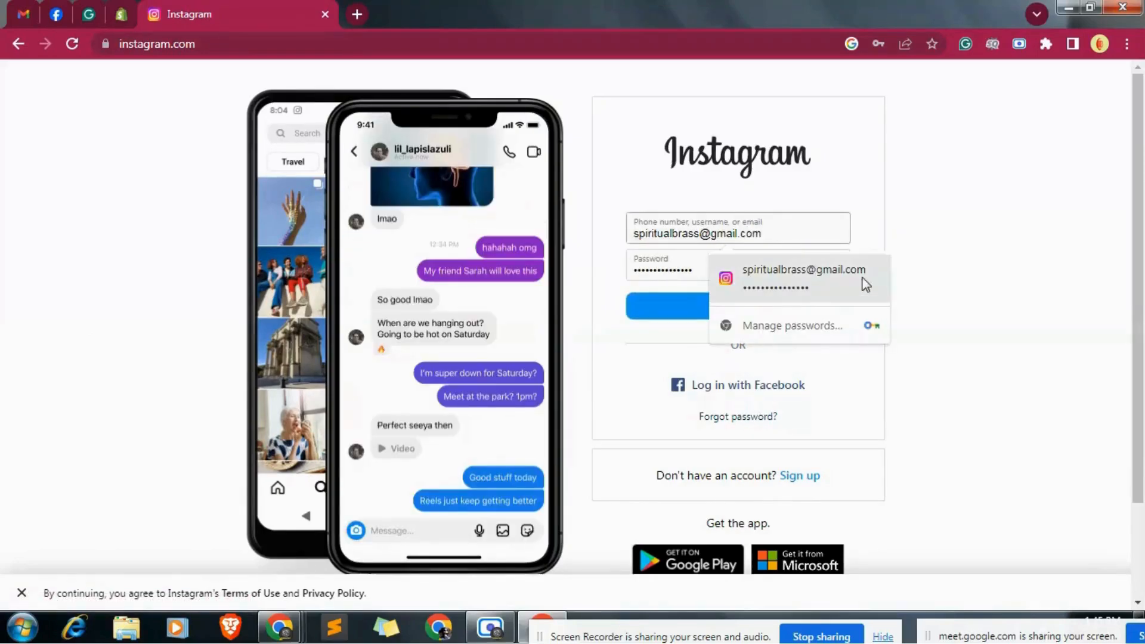
pyautogui.click(797, 285)
pyautogui.click(830, 270)
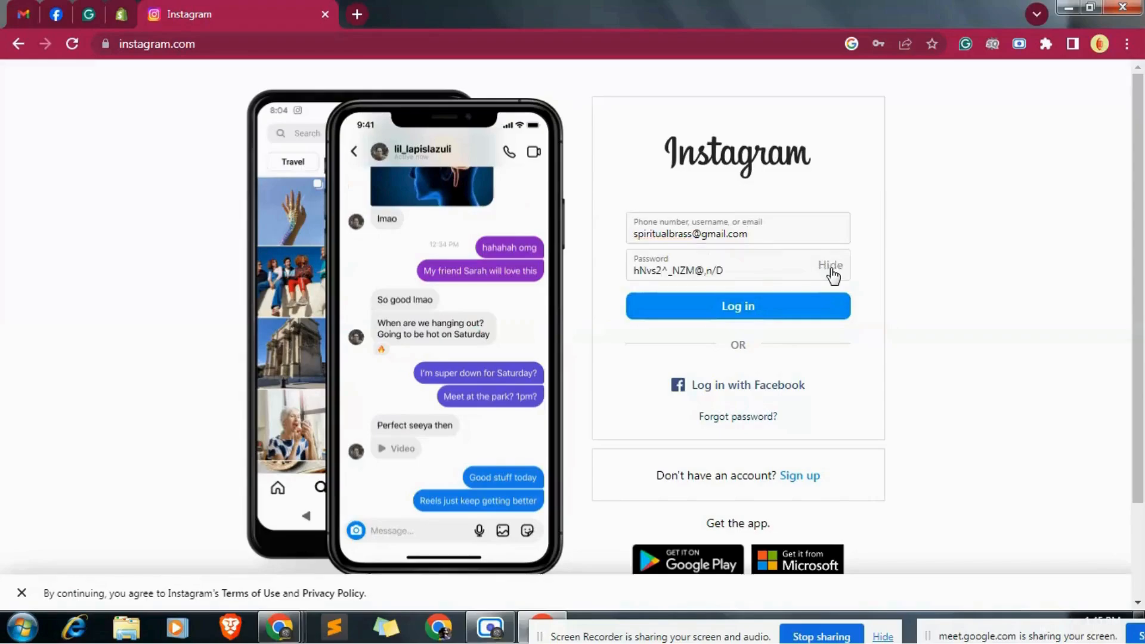
pyautogui.click(747, 306)
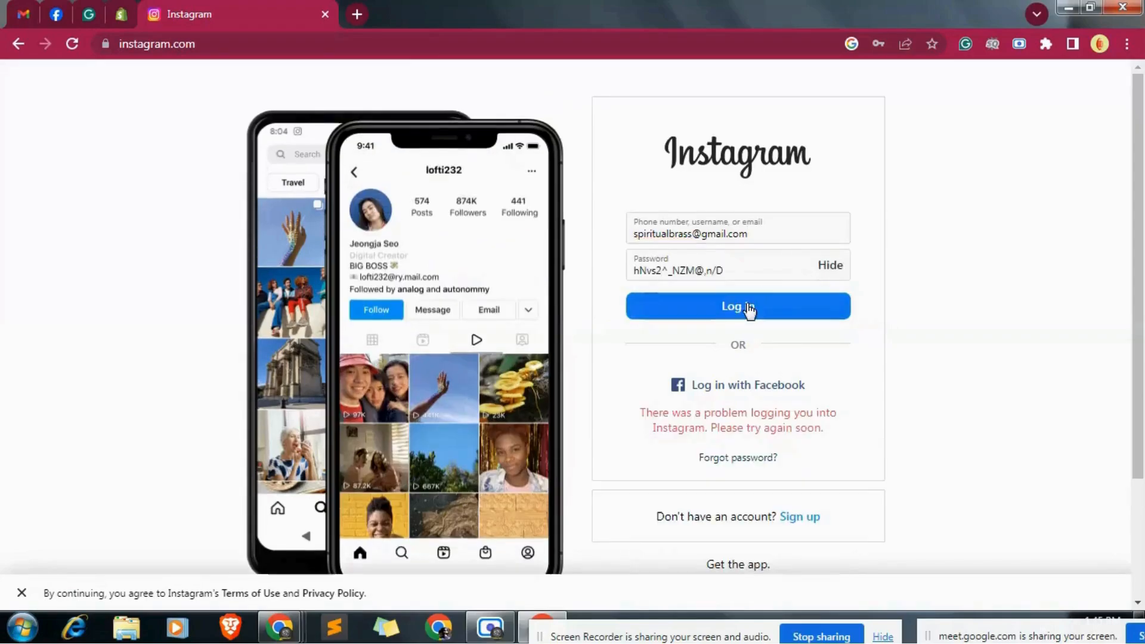
# Open the Instagram sign-up form for a new account and place the cursor in its mobile number or email field.
pyautogui.scroll(-1, 788, 445)
pyautogui.click(797, 439)
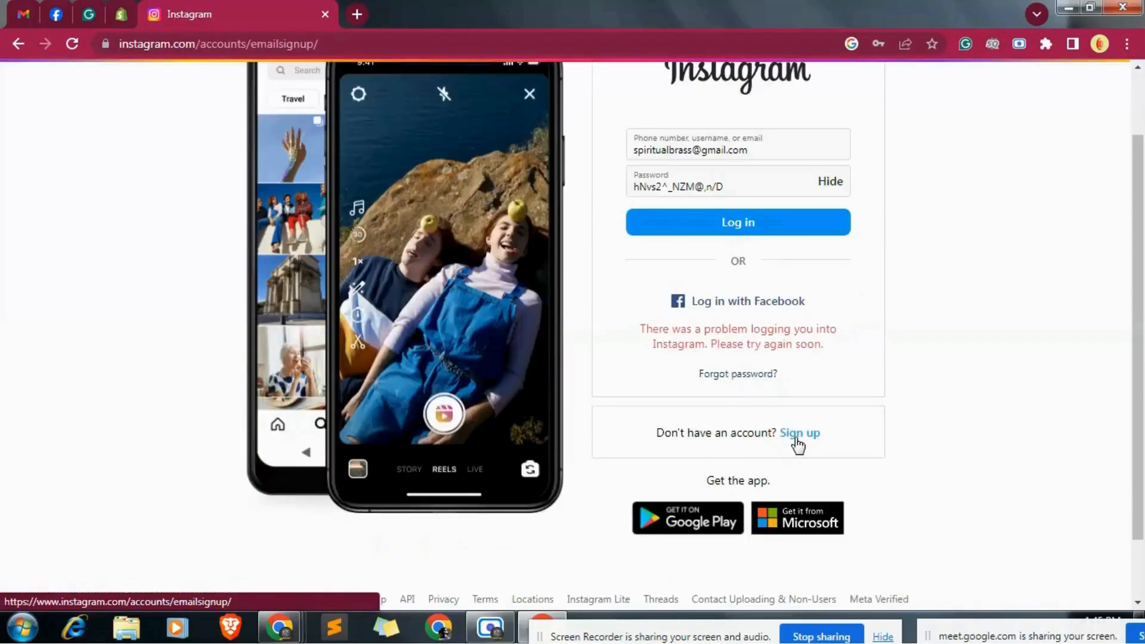
pyautogui.click(547, 300)
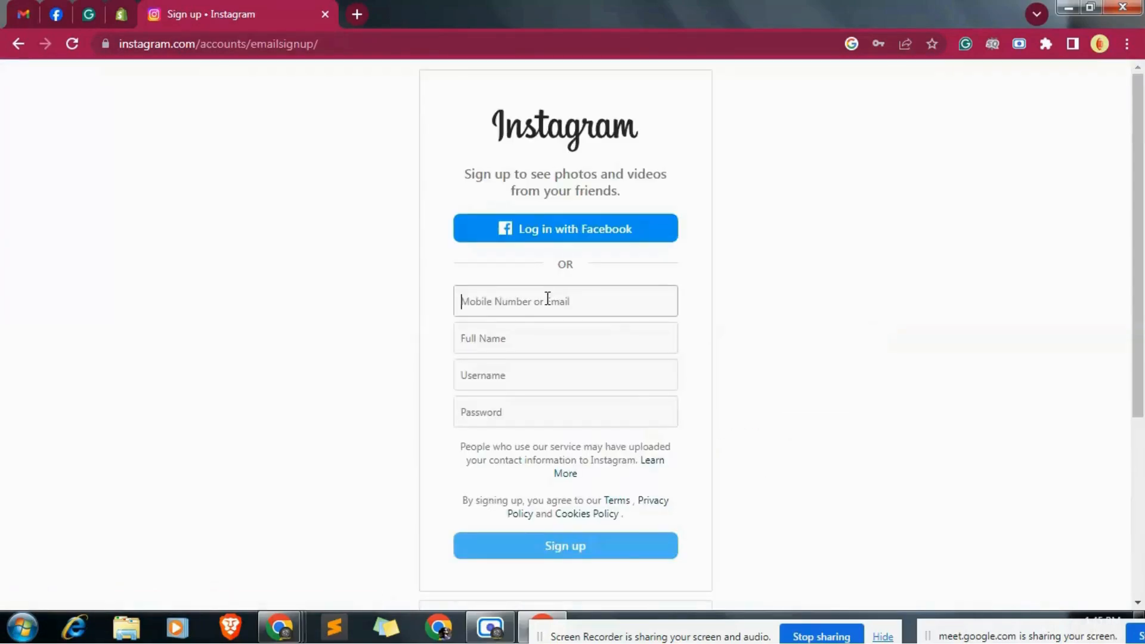
# Copy the business email address from the Gmail account details and paste it into the email field of the Instagram sign-up form.
pyautogui.click(23, 13)
pyautogui.click(1115, 87)
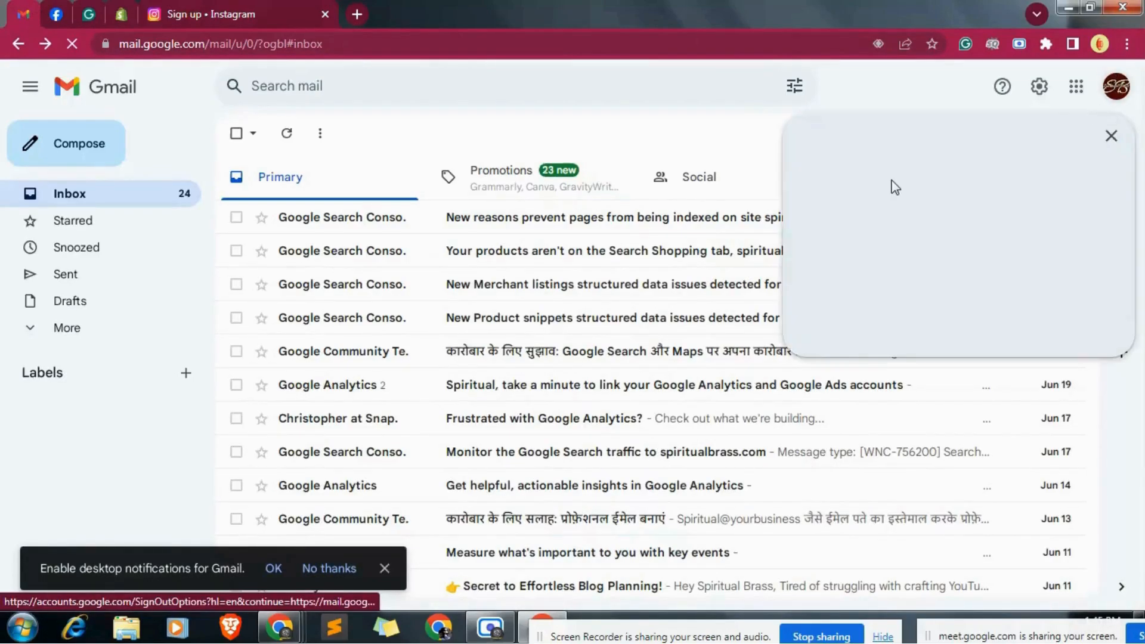
pyautogui.moveTo(884, 138); pyautogui.dragTo(1044, 139)
pyautogui.hotkey('ctrl', 'c')
pyautogui.click(249, 12)
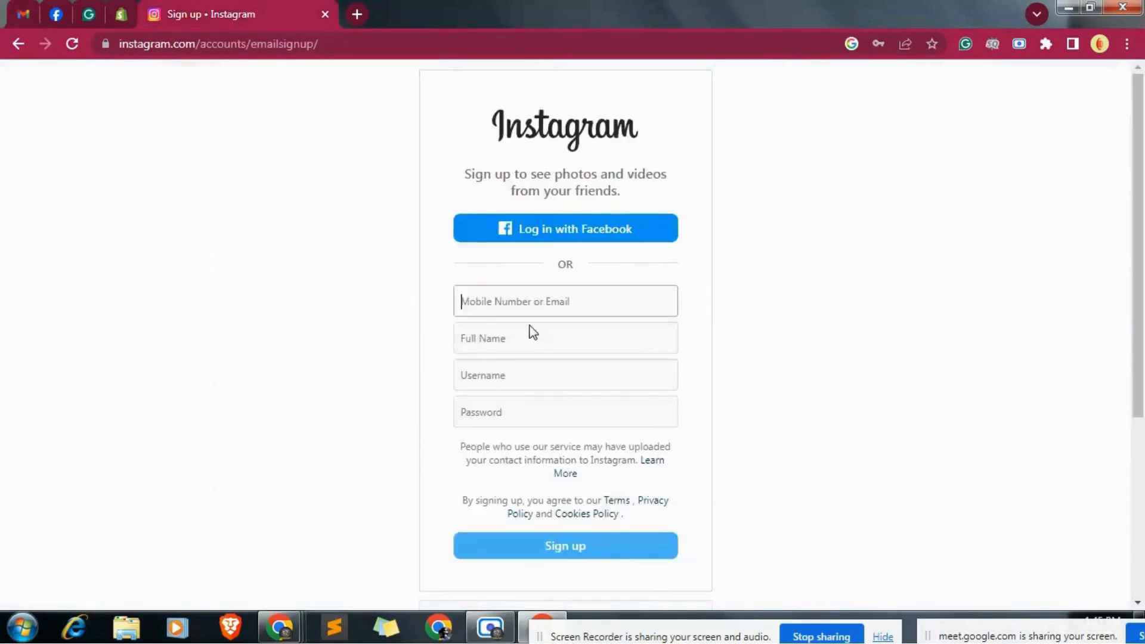
pyautogui.click(502, 300)
pyautogui.hotkey('ctrl', 'v')
# Enter "Spiritual Brass" as the full name and "spiritual.brass" as the username.
pyautogui.click(519, 339)
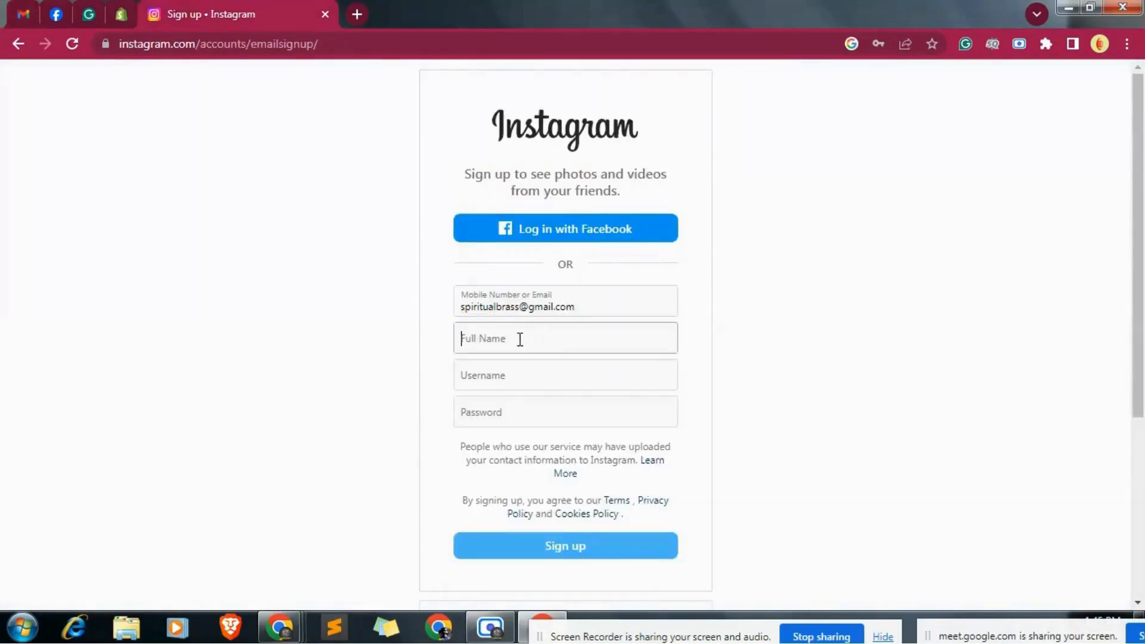
pyautogui.write('Spiritual')
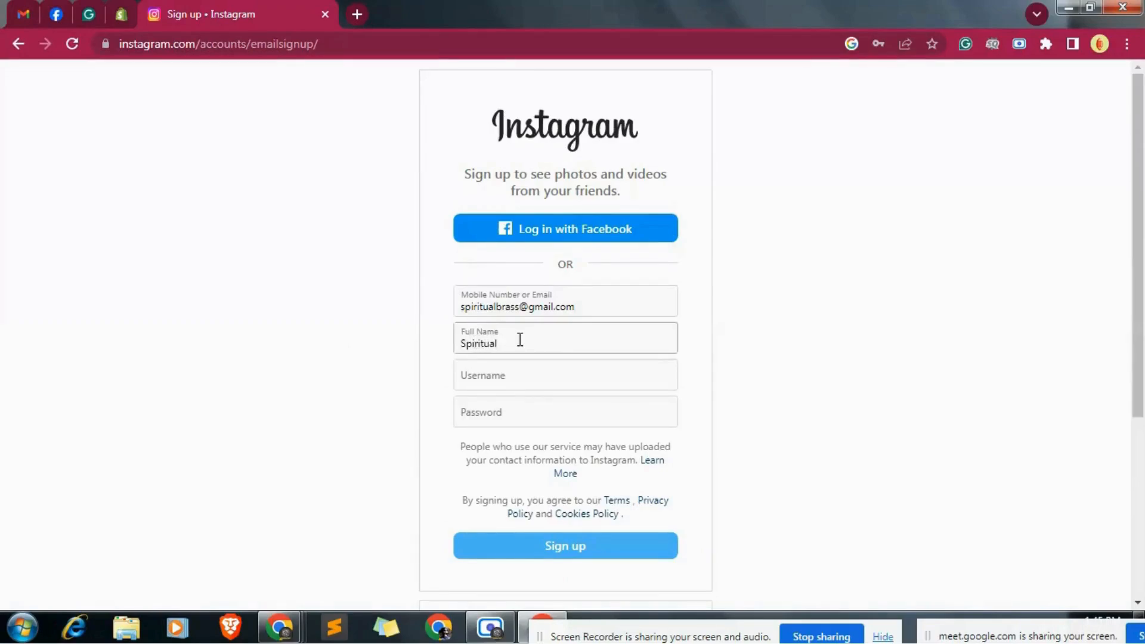
pyautogui.press('Tab')
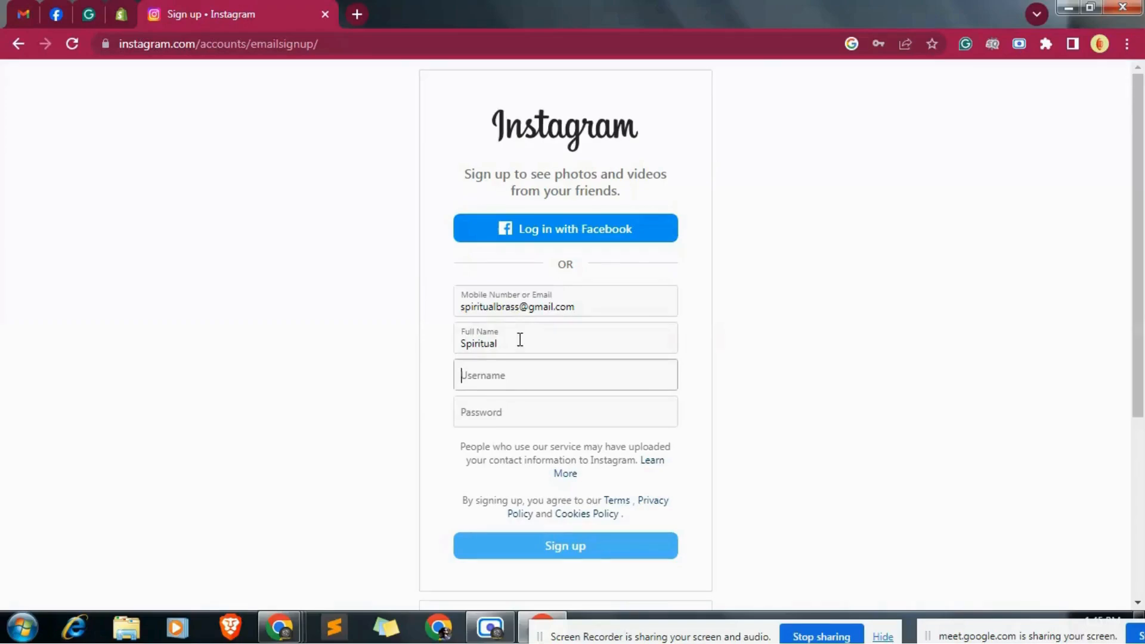
pyautogui.click(520, 339)
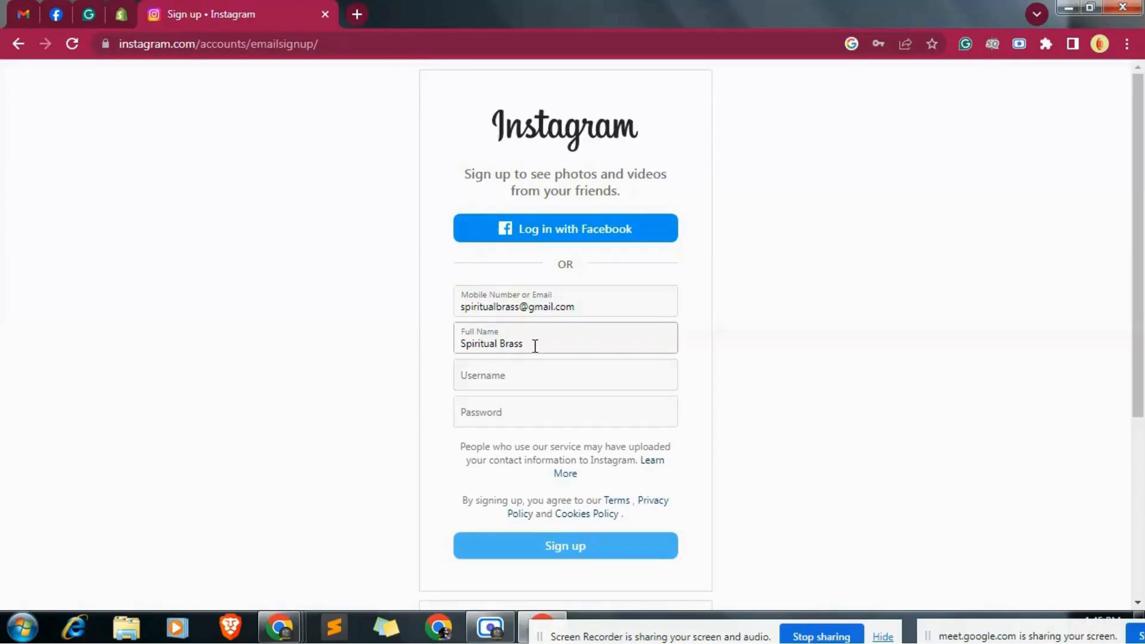
pyautogui.click(504, 374)
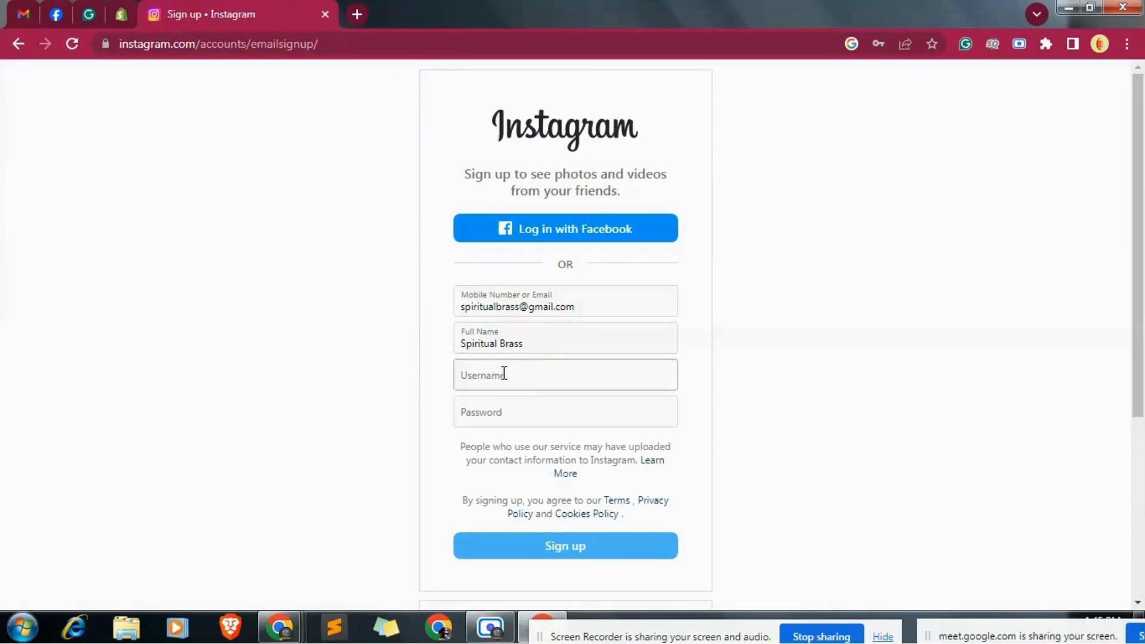
pyautogui.write('spiritual.brass')
pyautogui.press('Tab')
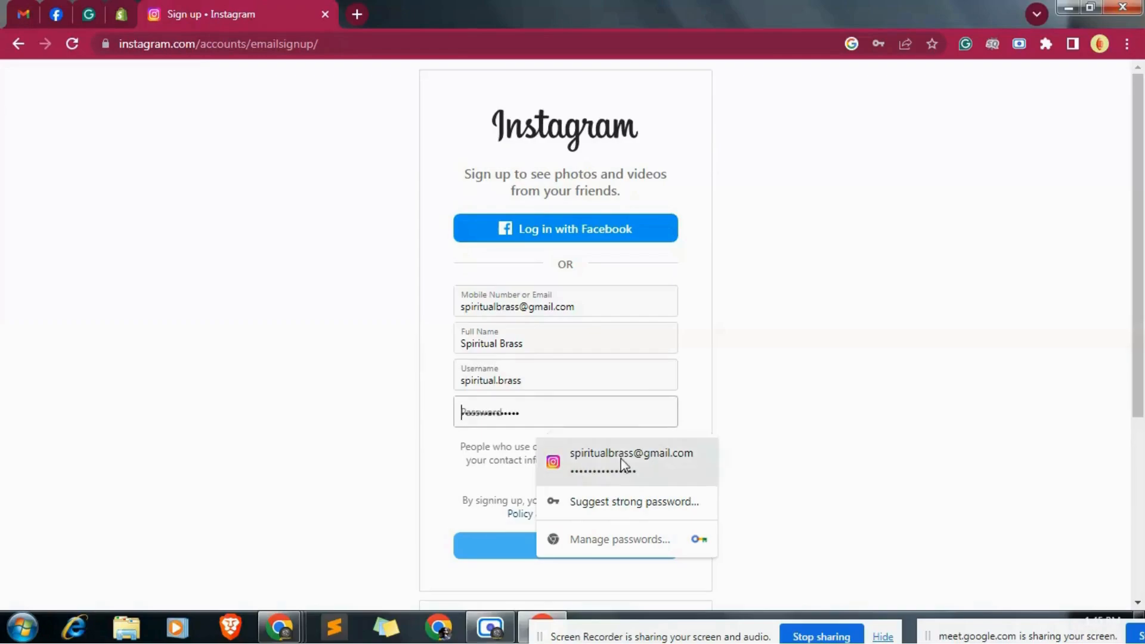
# Fill the password field with the saved account password, reveal it to check it, and mask it again.
pyautogui.click(623, 464)
pyautogui.click(659, 414)
pyautogui.tripleClick(575, 411)
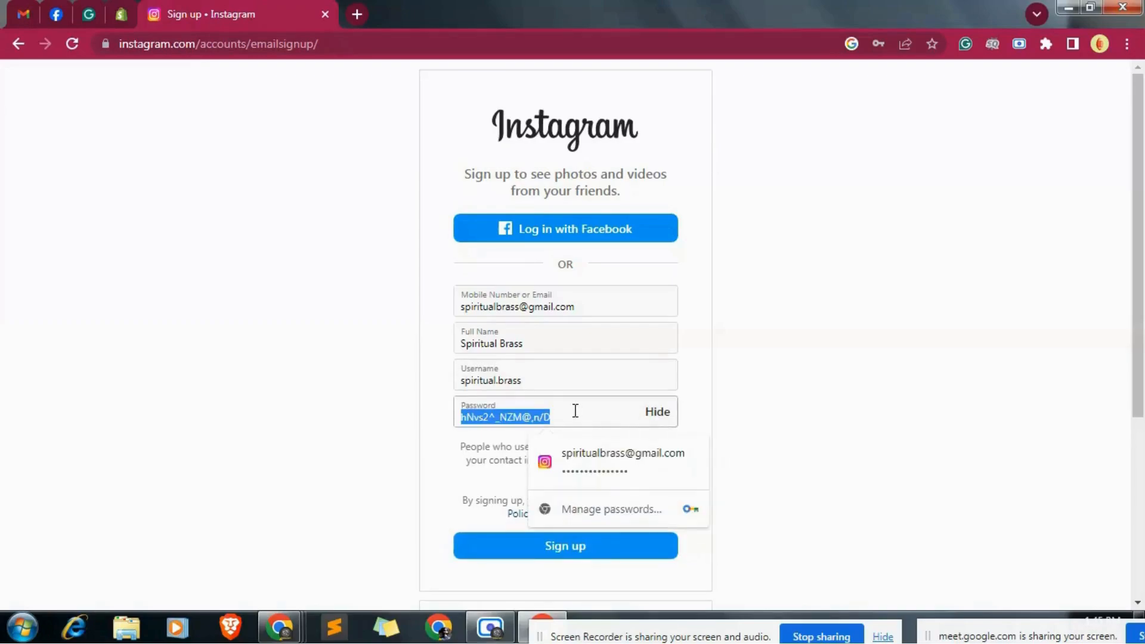
pyautogui.click(875, 389)
pyautogui.click(661, 414)
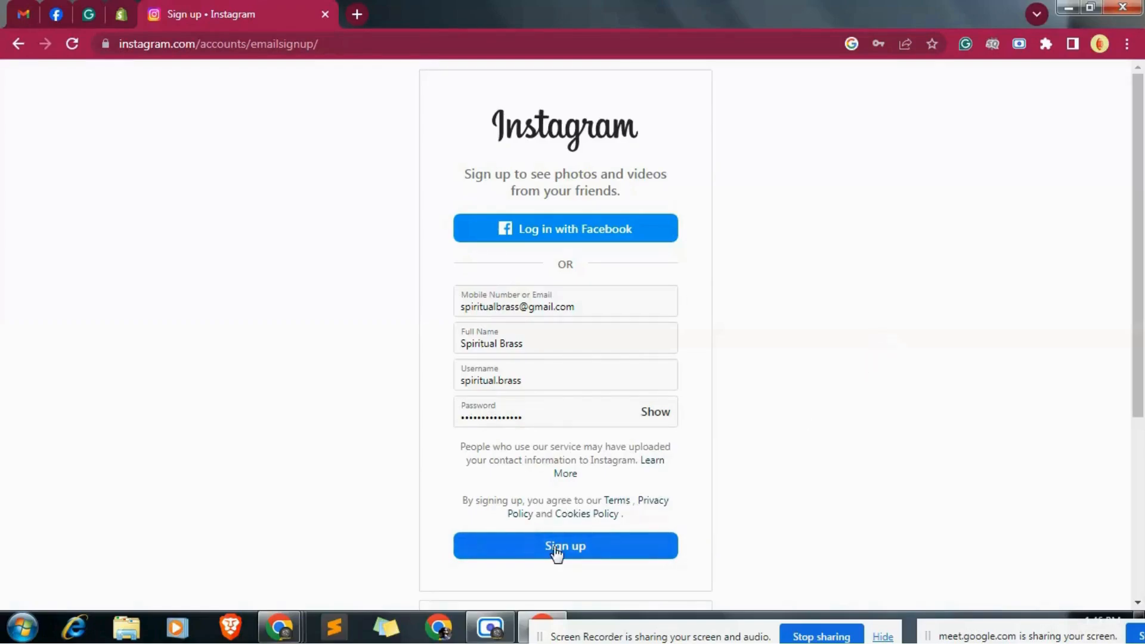
# Open spiritualbrass.com in a new tab and look through its home page down to the featured products.
pyautogui.click(358, 13)
pyautogui.write('sp')
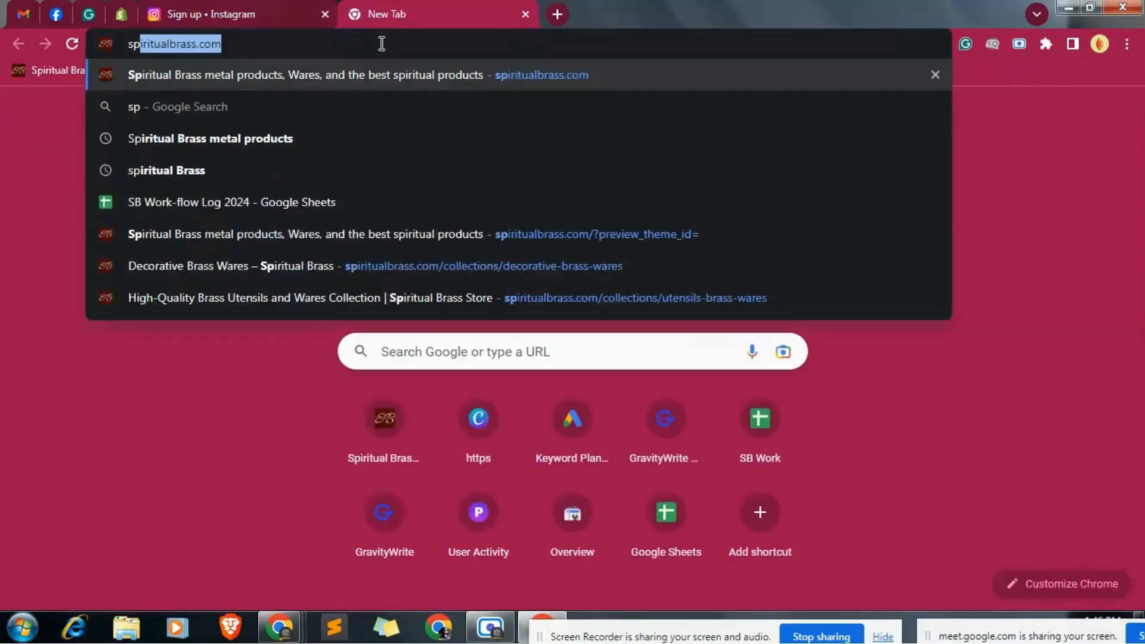
pyautogui.write('iri')
pyautogui.press('Return')
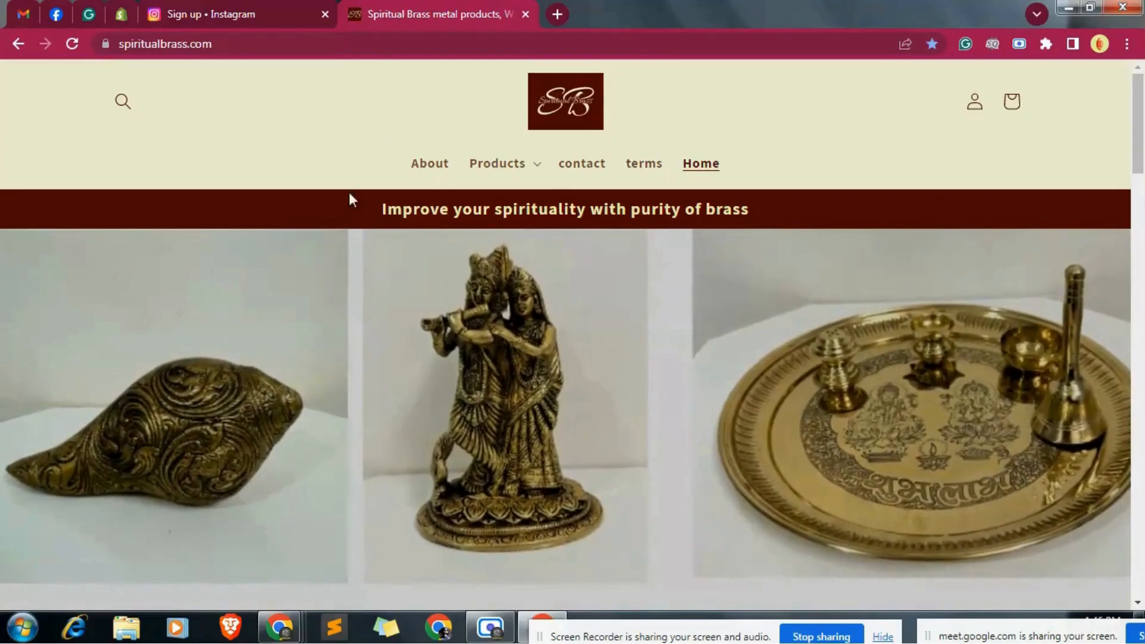
pyautogui.scroll(-5, 729, 309)
pyautogui.scroll(-10, 729, 309)
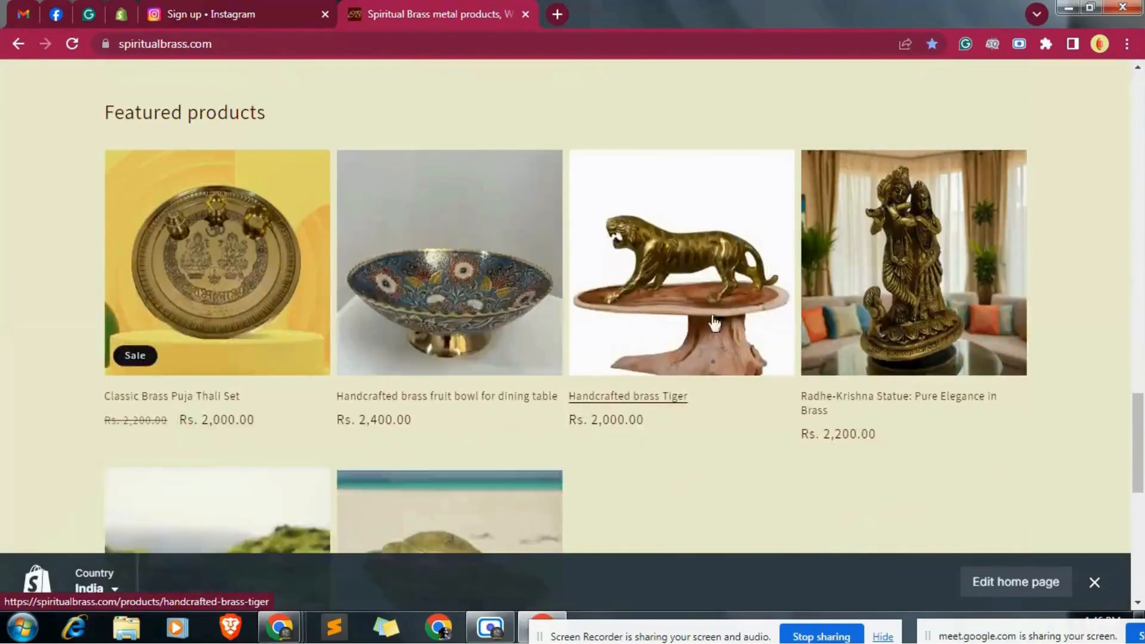
# View the Handcrafted brass Tiger product page, and look over the filled-in Instagram sign-up form in its own tab.
pyautogui.click(683, 258)
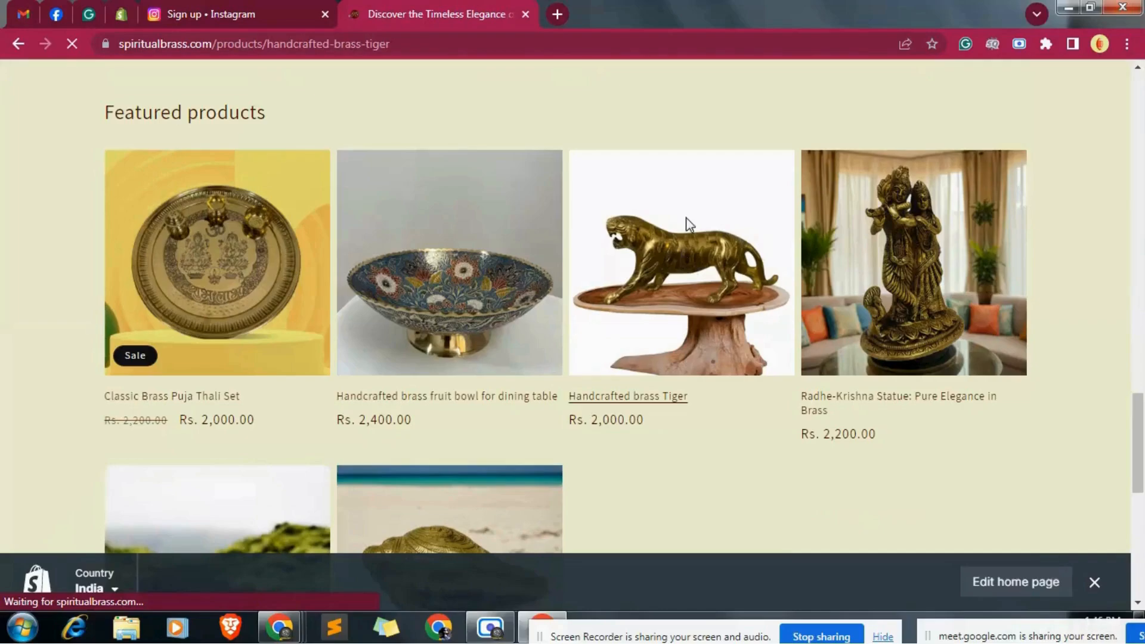
pyautogui.scroll(-1, 659, 336)
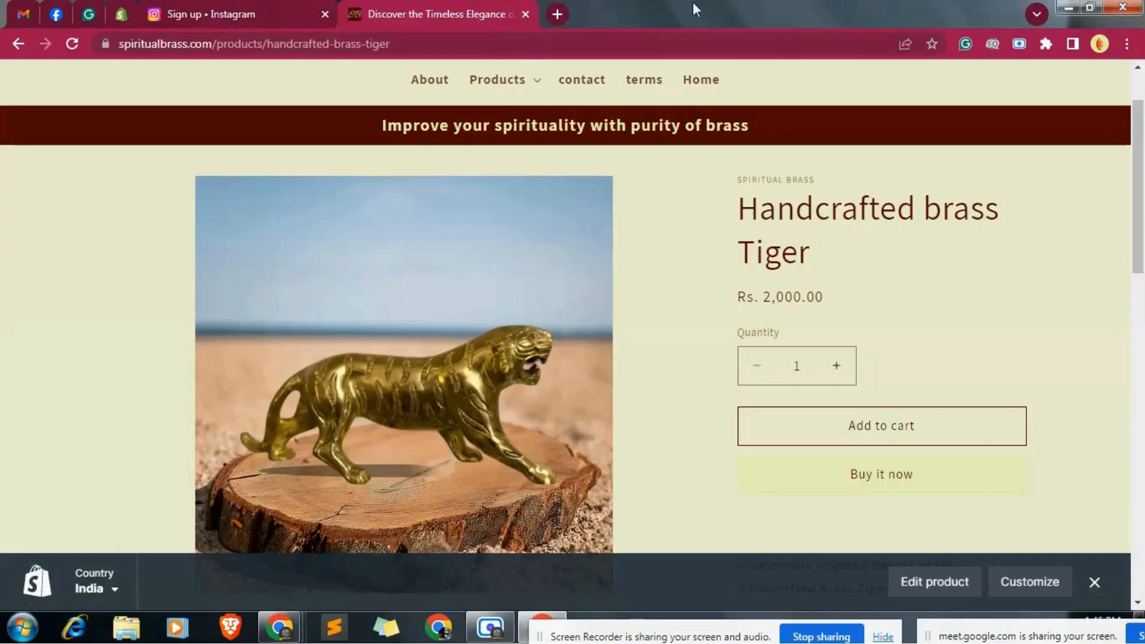
pyautogui.click(275, 3)
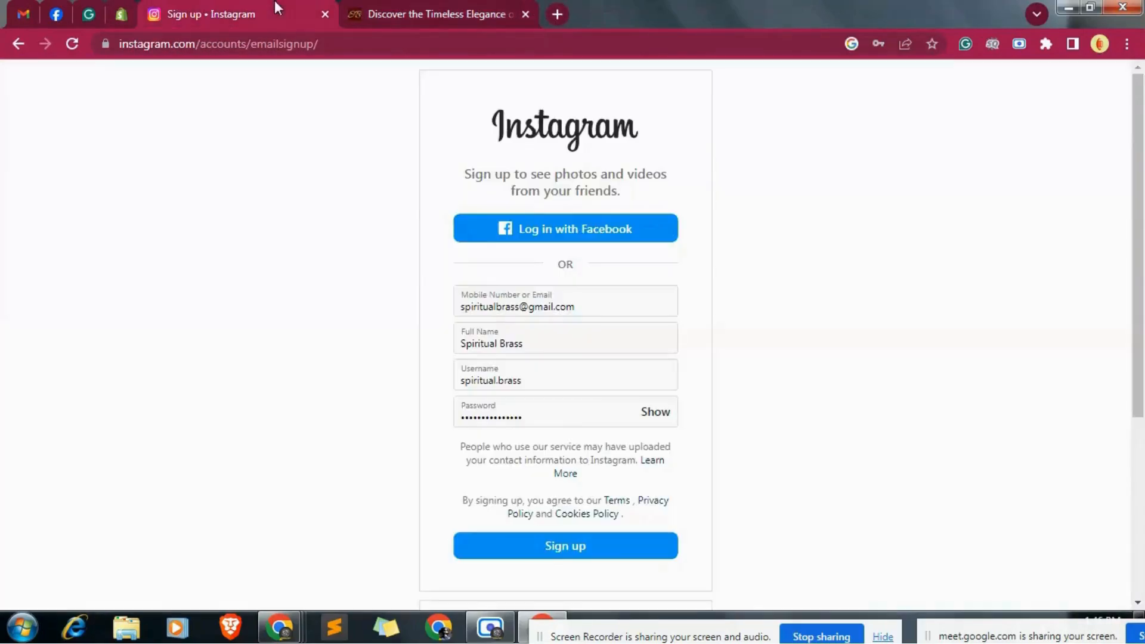
pyautogui.click(586, 552)
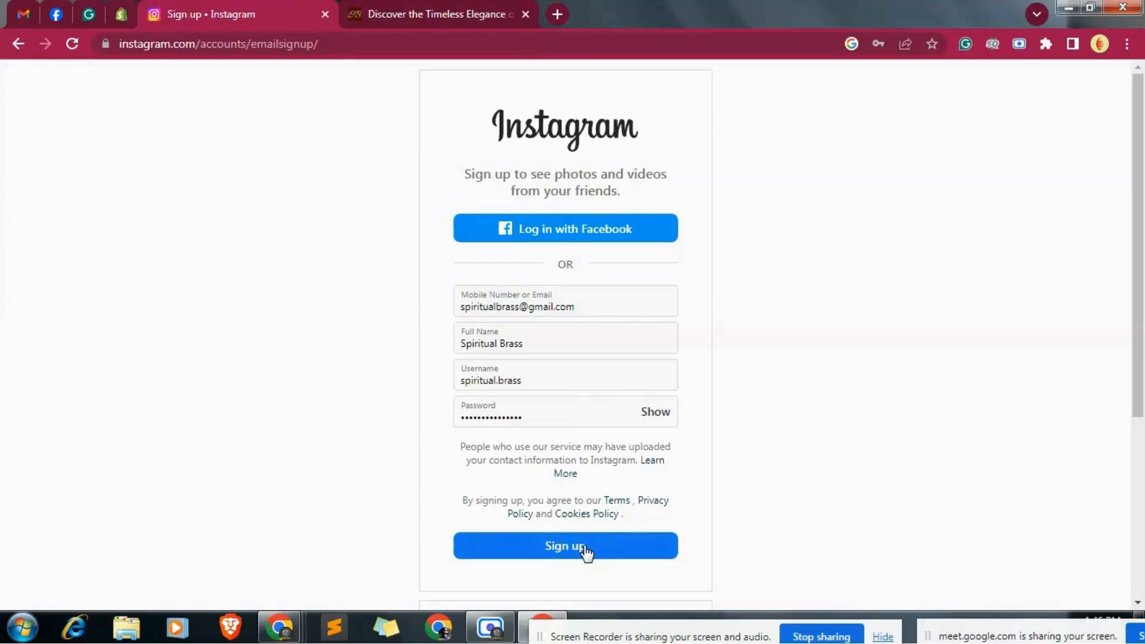
pyautogui.scroll(-3, 593, 463)
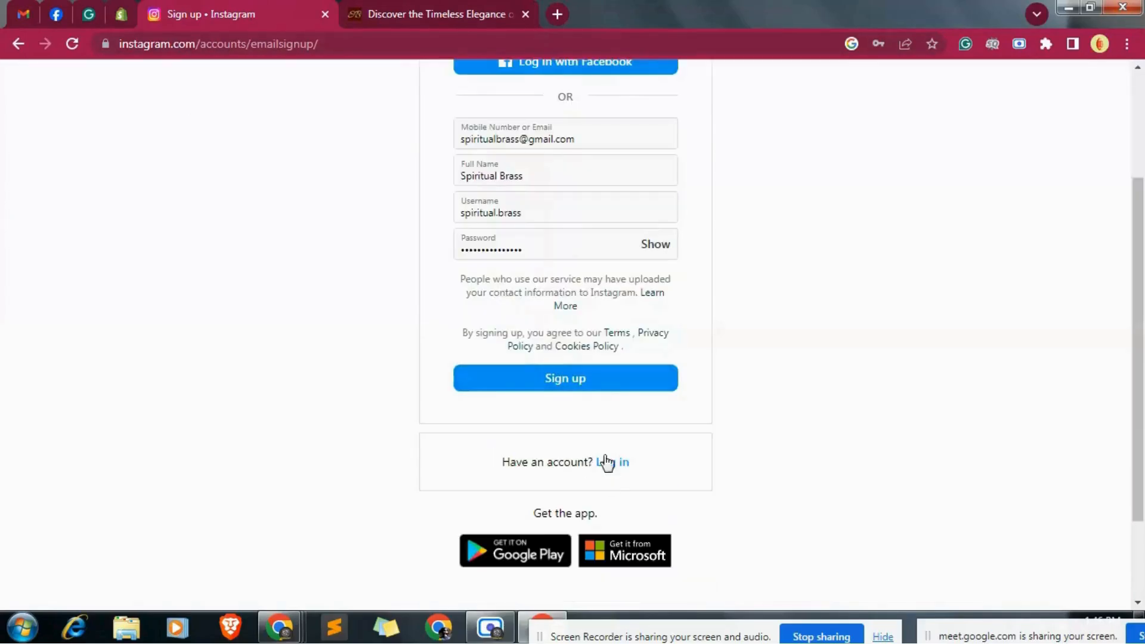
pyautogui.scroll(3, 574, 331)
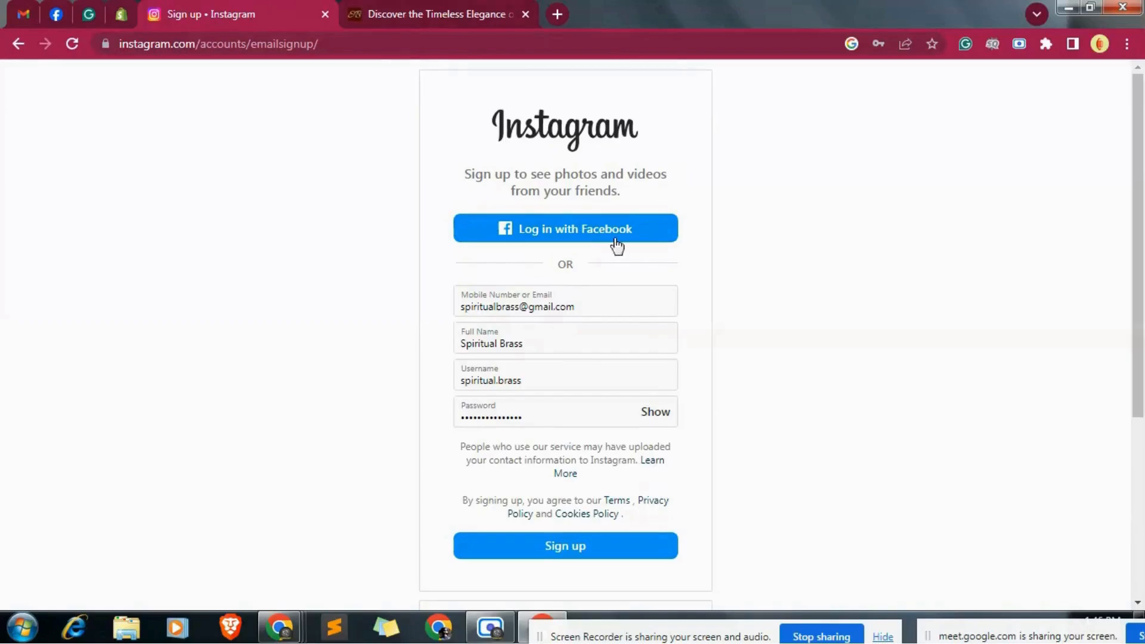
# Search Google for "pinterest" in a new tab.
pyautogui.click(566, 13)
pyautogui.write('pinterest')
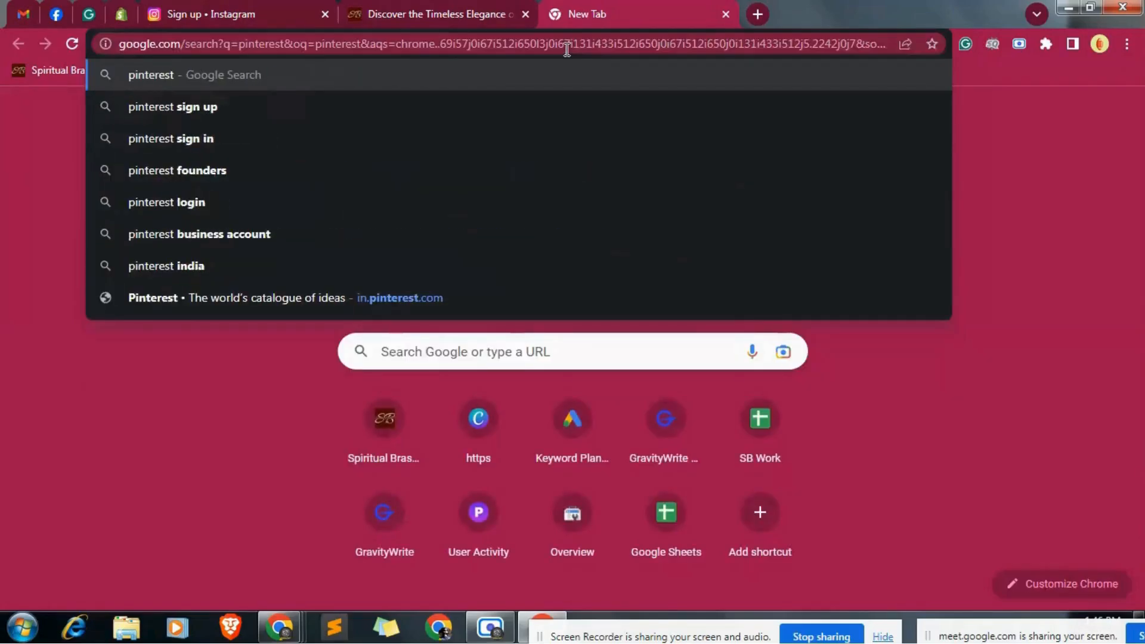
pyautogui.press('Return')
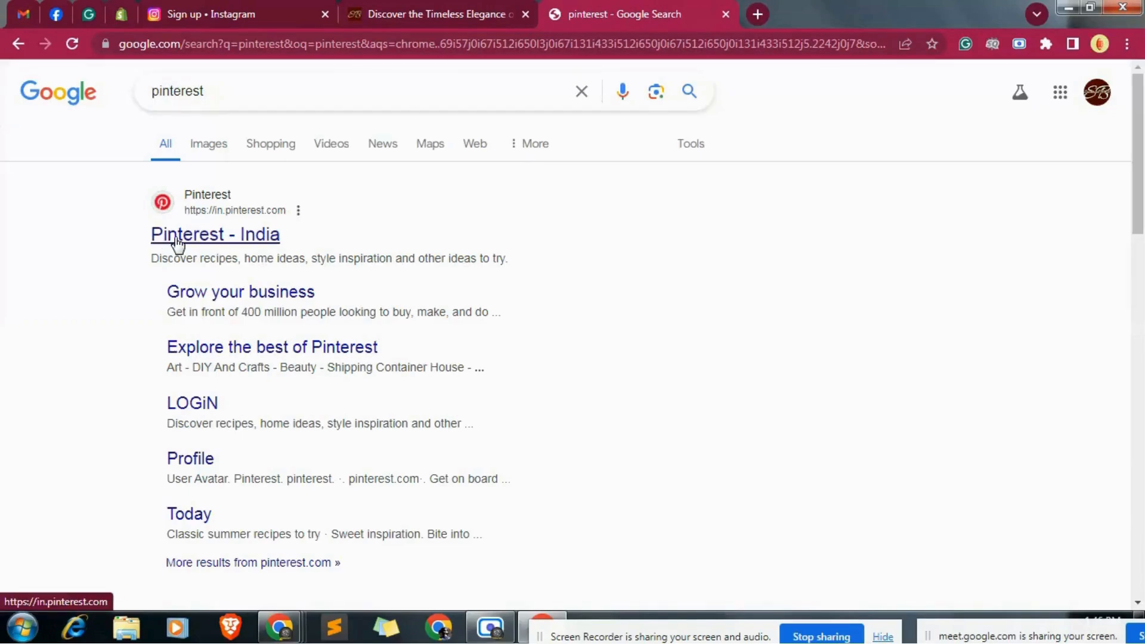
# Look over the brass Tiger product page and the featured products on the Spiritual Brass home page.
pyautogui.click(381, 14)
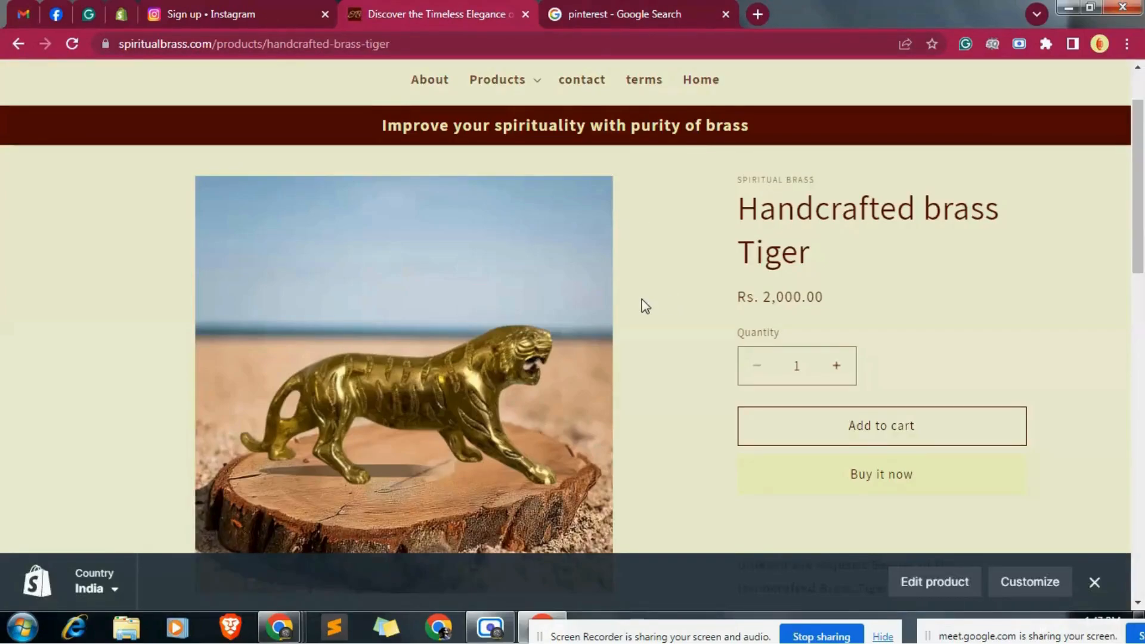
pyautogui.scroll(-4, 643, 301)
pyautogui.scroll(5, 314, 421)
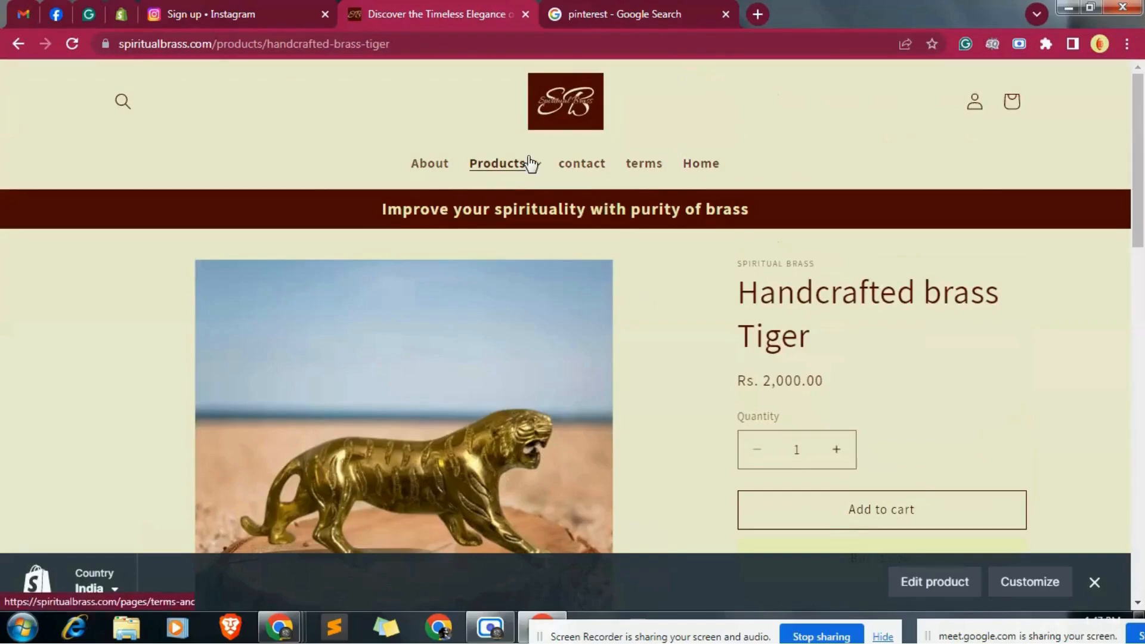
pyautogui.click(554, 122)
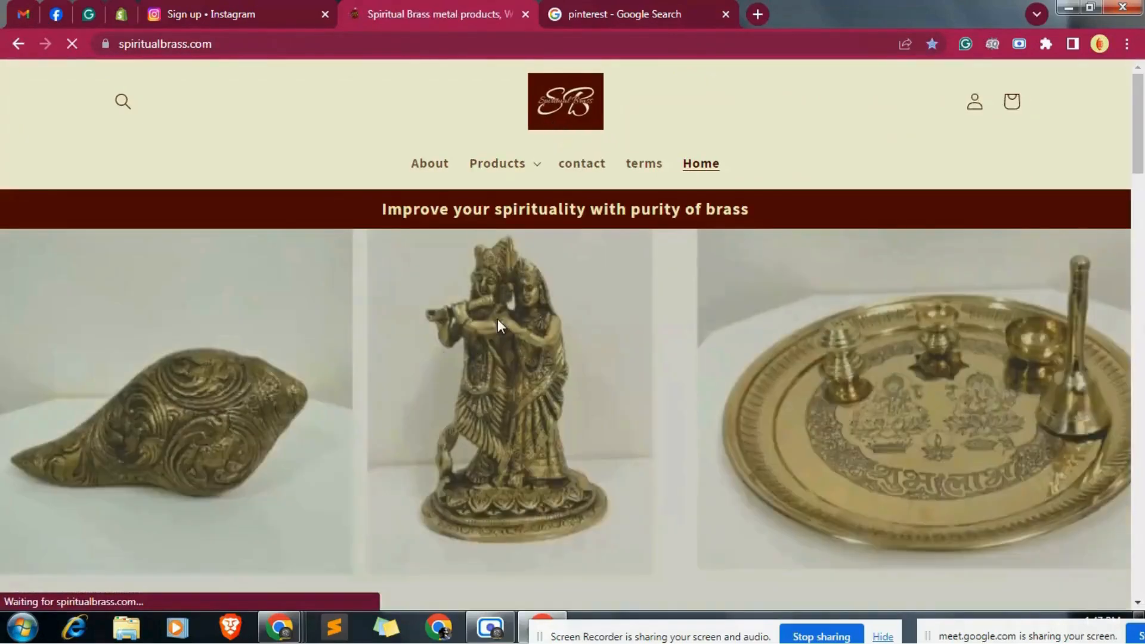
pyautogui.scroll(-15, 519, 399)
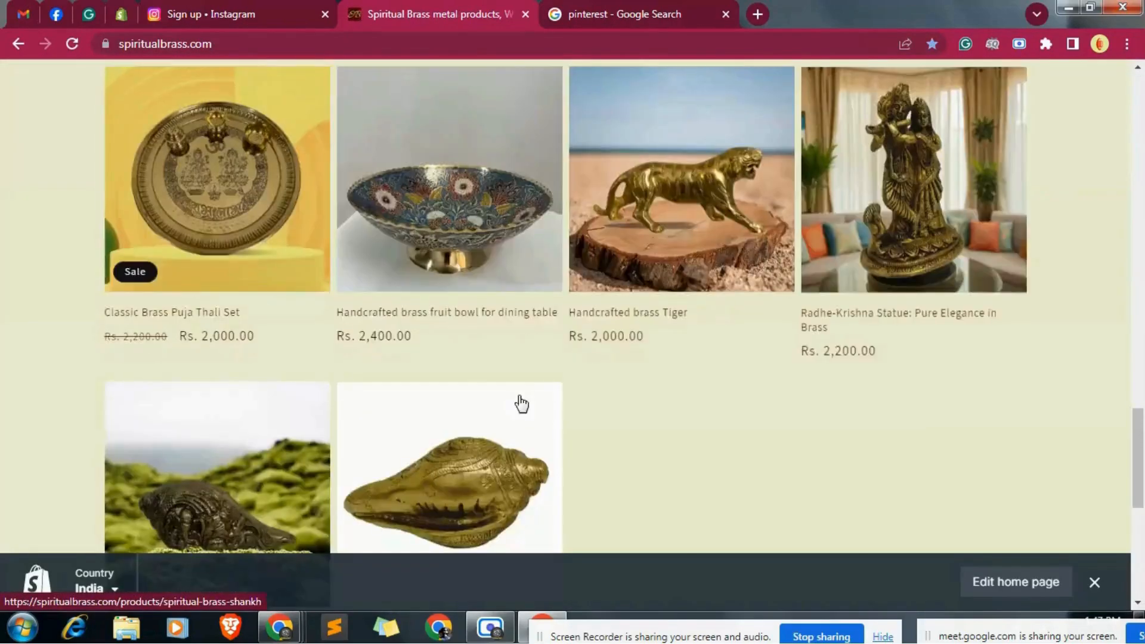
pyautogui.scroll(-3, 391, 460)
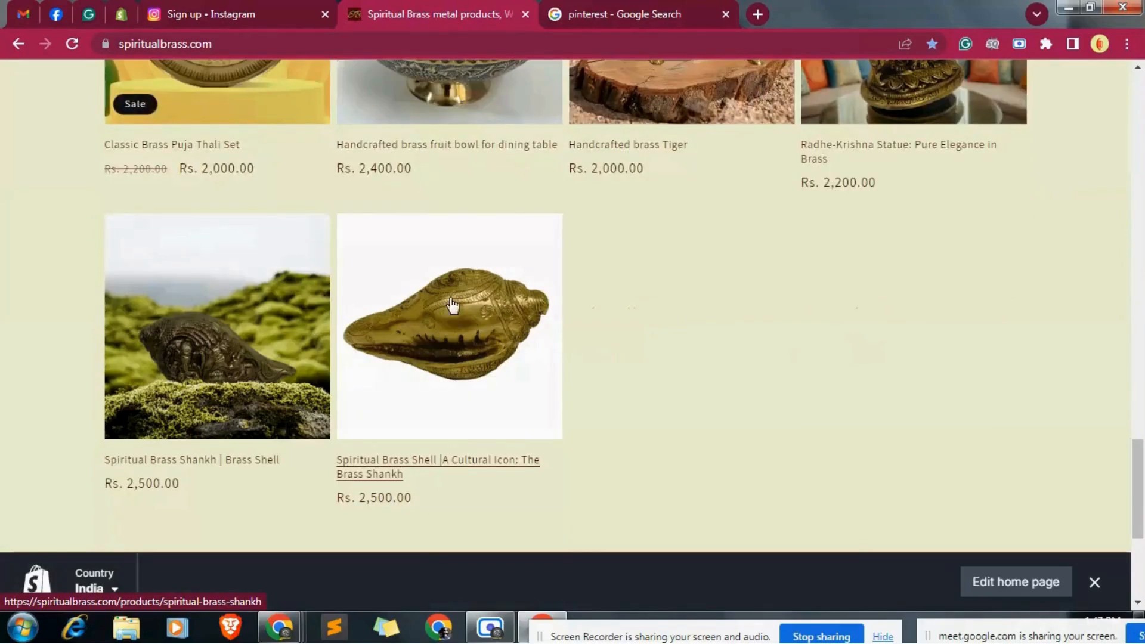
# Close the Instagram sign-up tab and open the Pinterest - India site from the Google results.
pyautogui.click(615, 9)
pyautogui.click(248, 7)
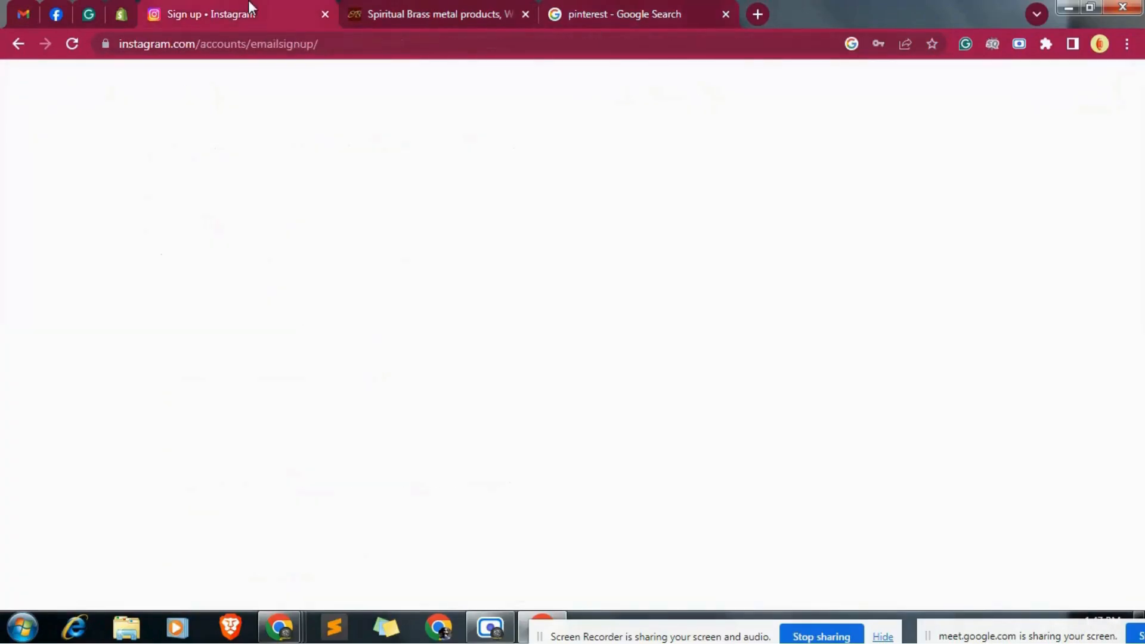
pyautogui.click(325, 15)
pyautogui.click(390, 8)
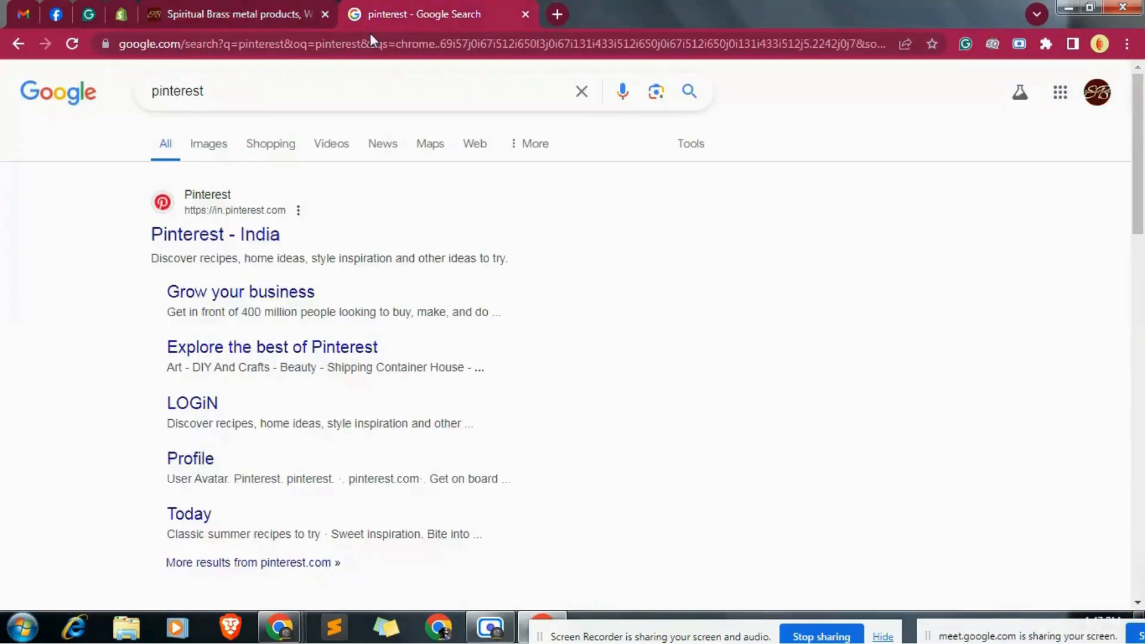
pyautogui.click(208, 238)
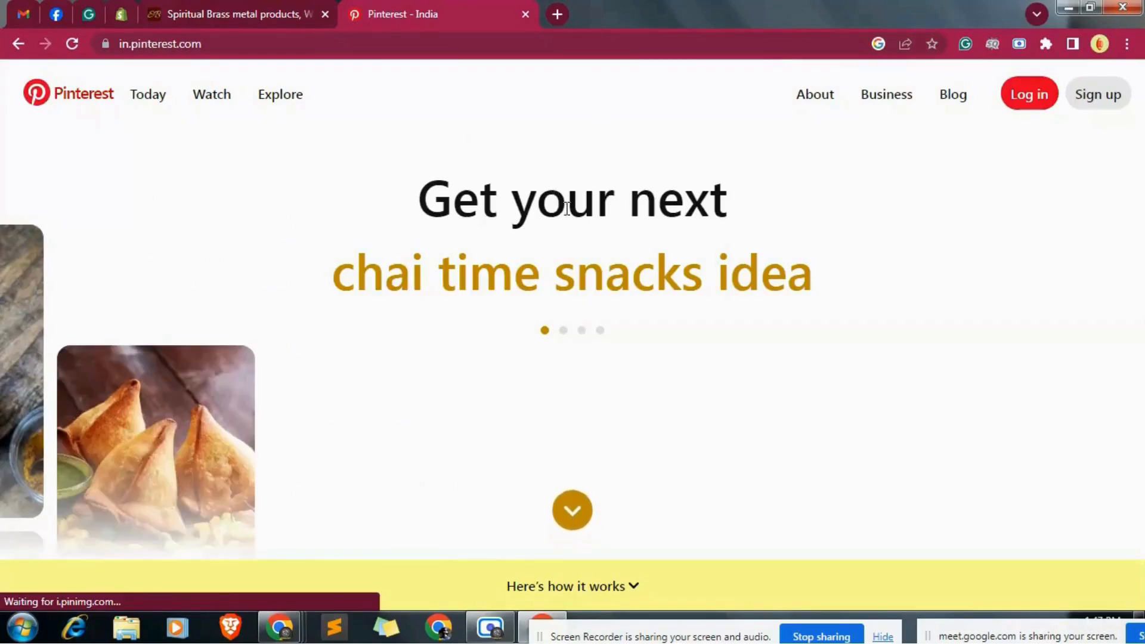
# Look through the Pinterest landing page's introduction sections, dismissing the prompt to use Pinterest with Google.
pyautogui.scroll(-2, 660, 342)
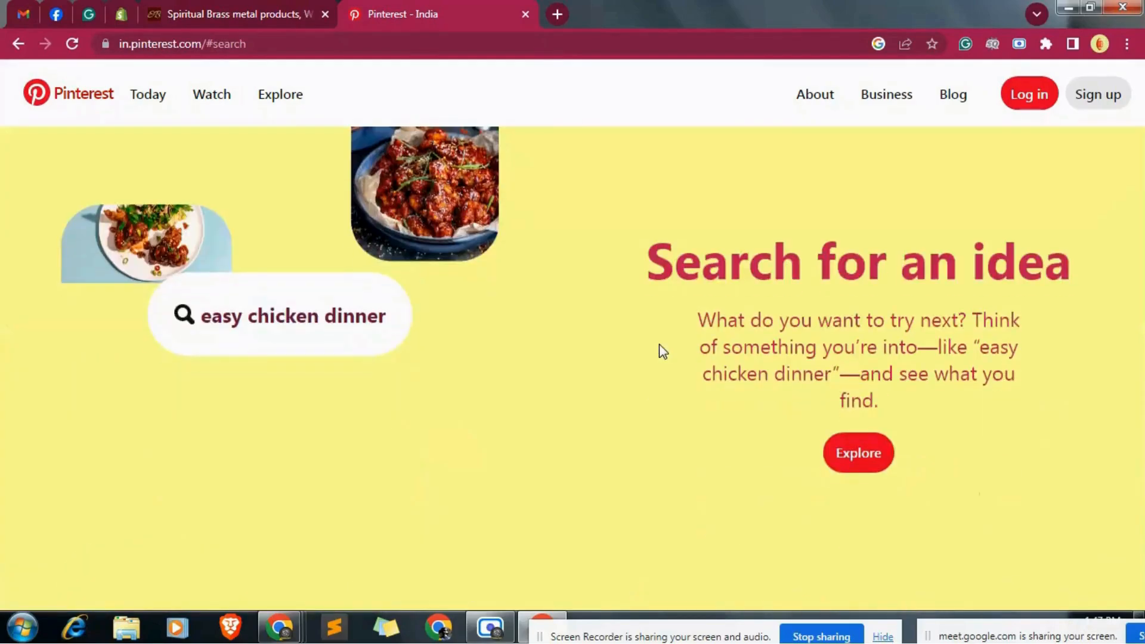
pyautogui.scroll(-2, 660, 345)
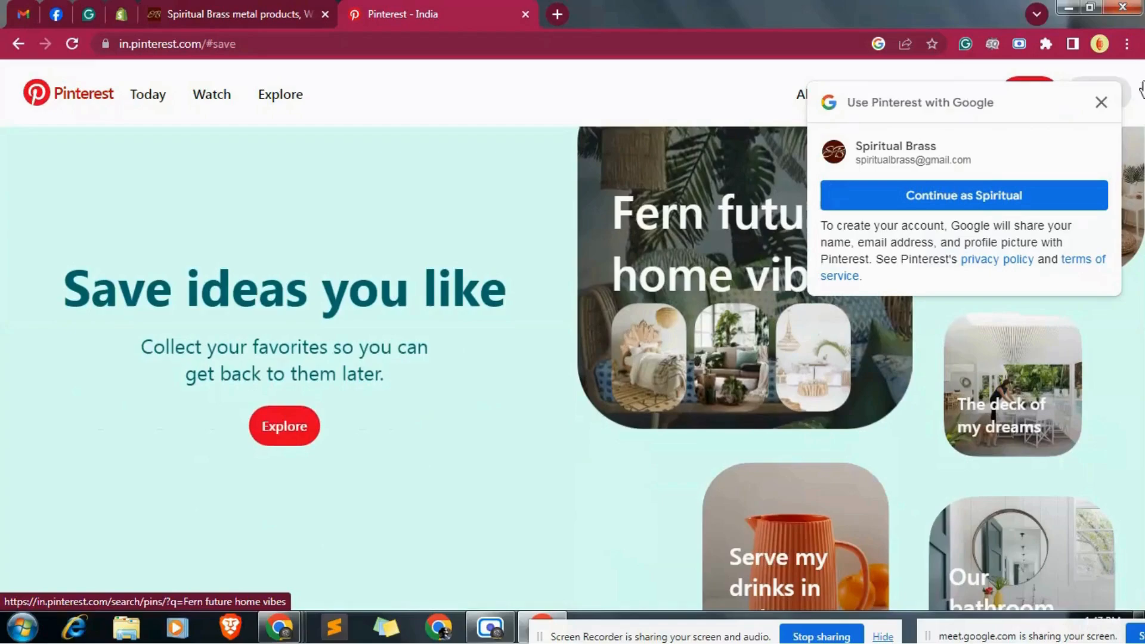
pyautogui.click(1102, 102)
pyautogui.scroll(2, 963, 311)
pyautogui.scroll(2, 963, 311)
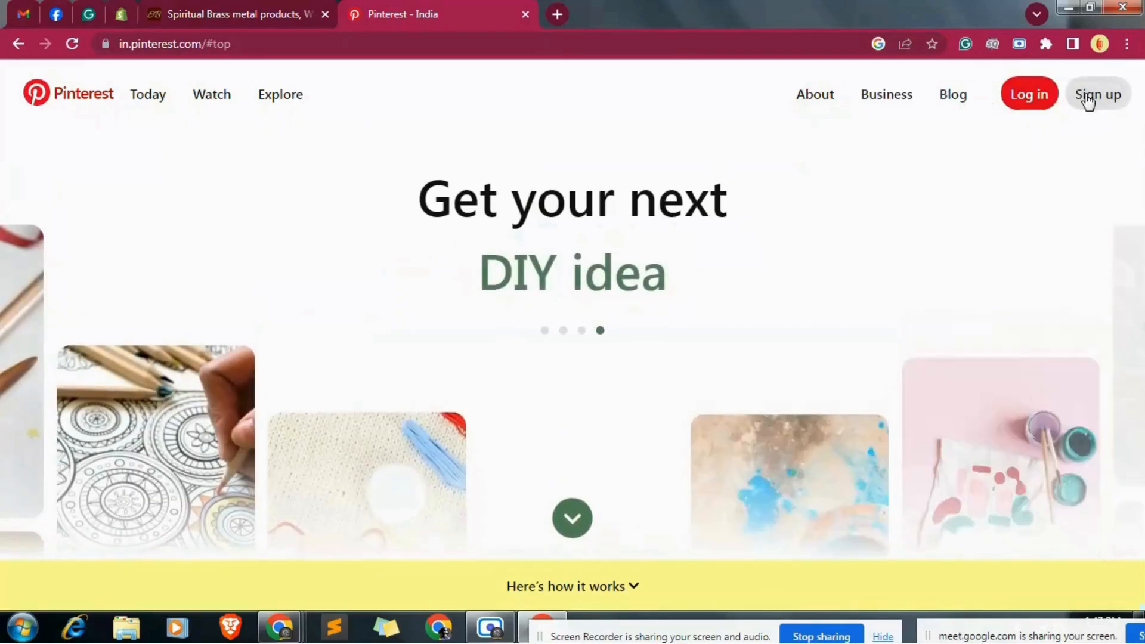
# Sign up for Pinterest with the Spiritual Brass Google account and confirm sharing its details.
pyautogui.click(1089, 96)
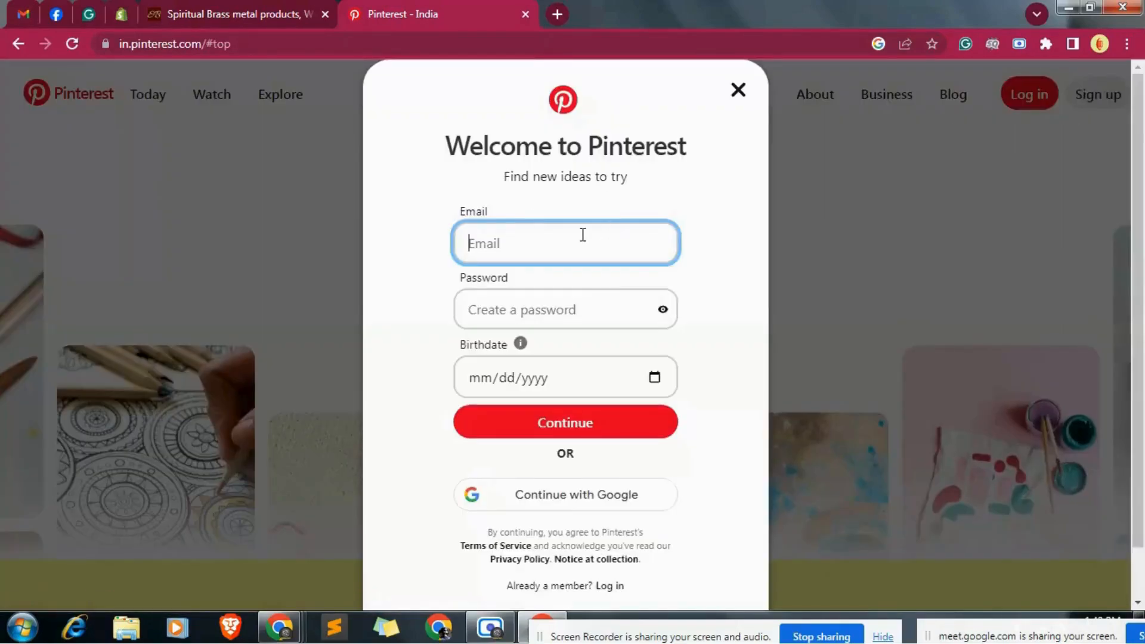
pyautogui.click(580, 494)
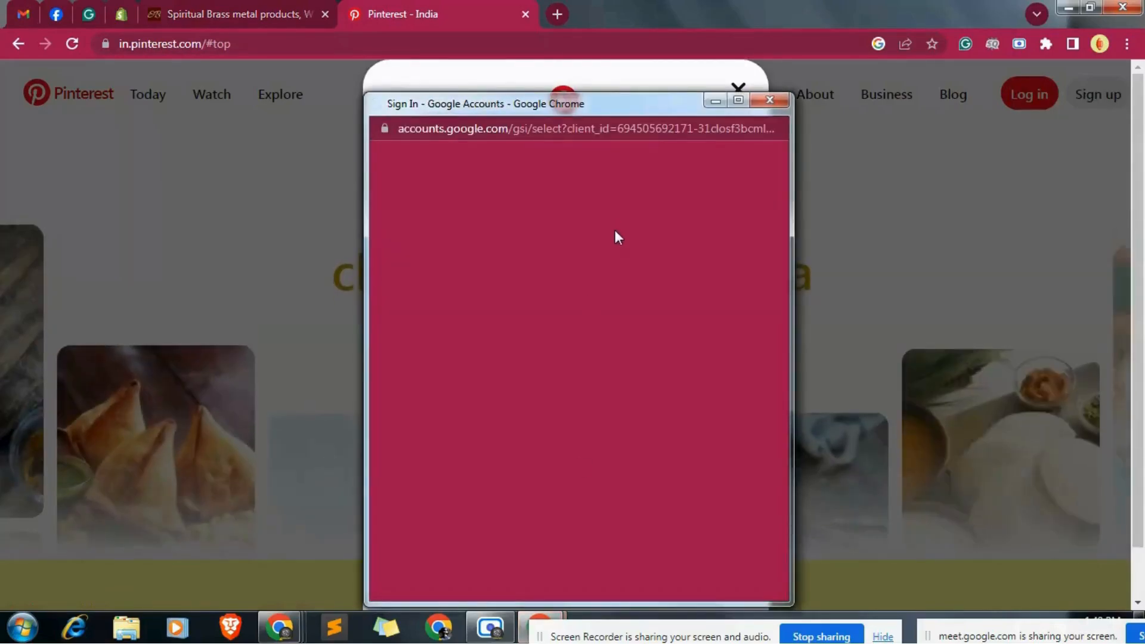
pyautogui.click(508, 358)
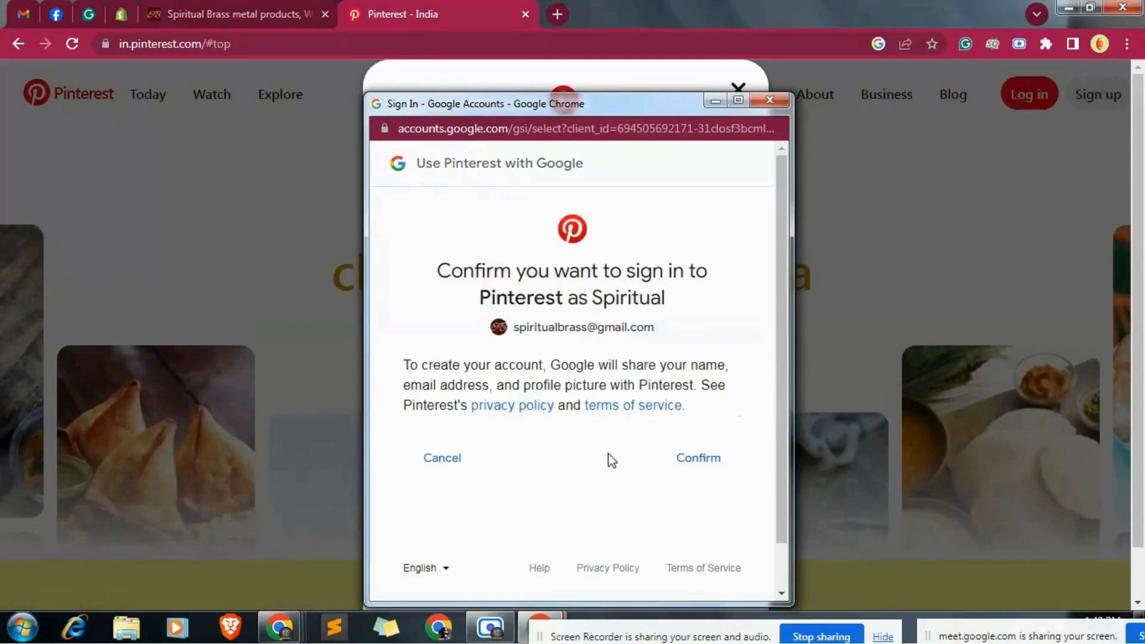
pyautogui.click(677, 471)
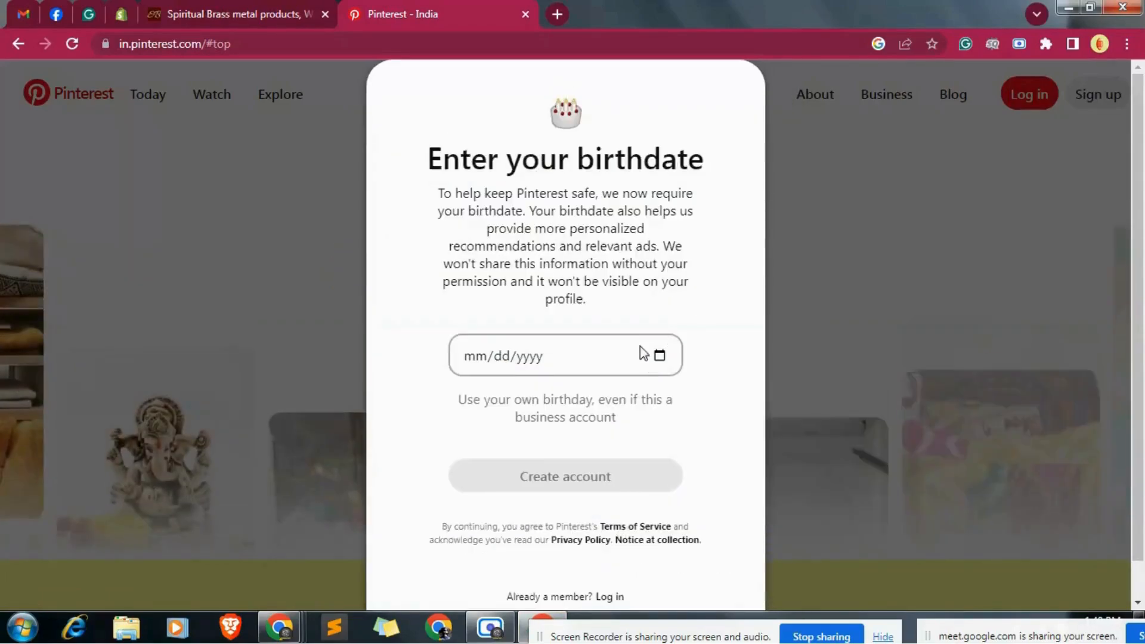
# Fill in the birthdate using the date picker and create the Pinterest account.
pyautogui.click(659, 358)
pyautogui.click(659, 358)
pyautogui.click(502, 118)
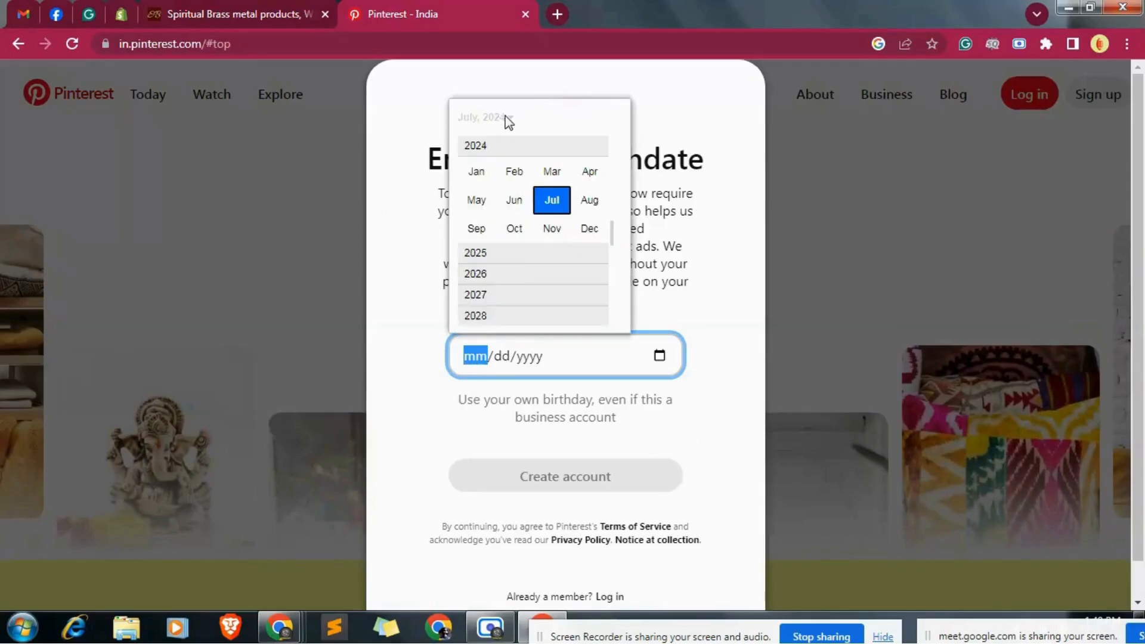
pyautogui.scroll(3, 502, 166)
pyautogui.scroll(5, 502, 166)
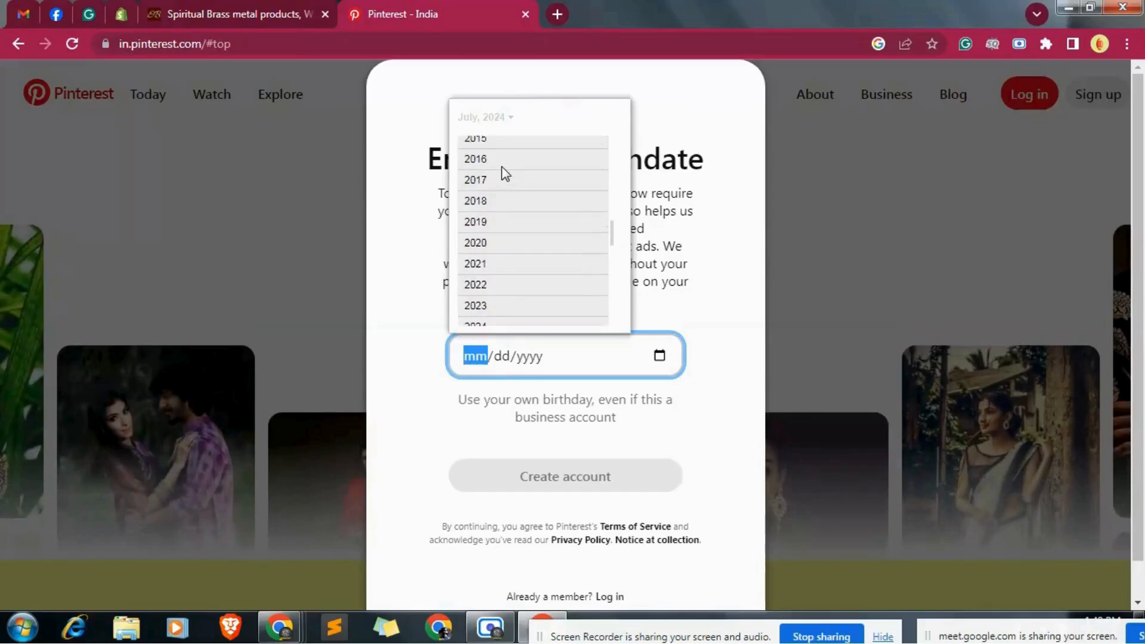
pyautogui.scroll(4, 504, 173)
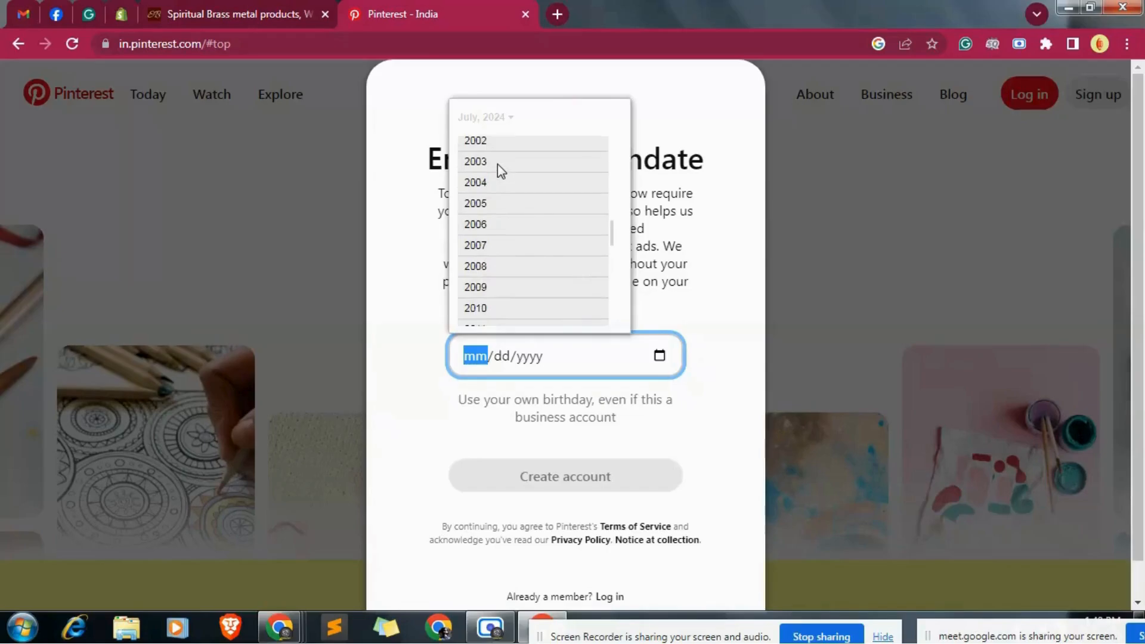
pyautogui.click(498, 163)
pyautogui.click(476, 170)
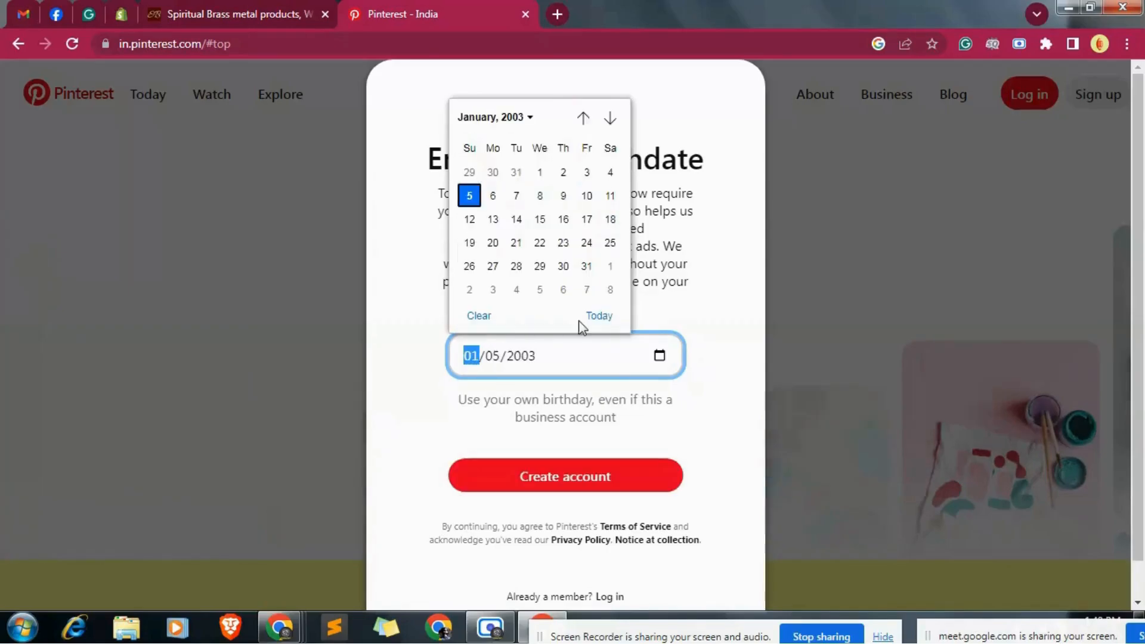
pyautogui.click(729, 351)
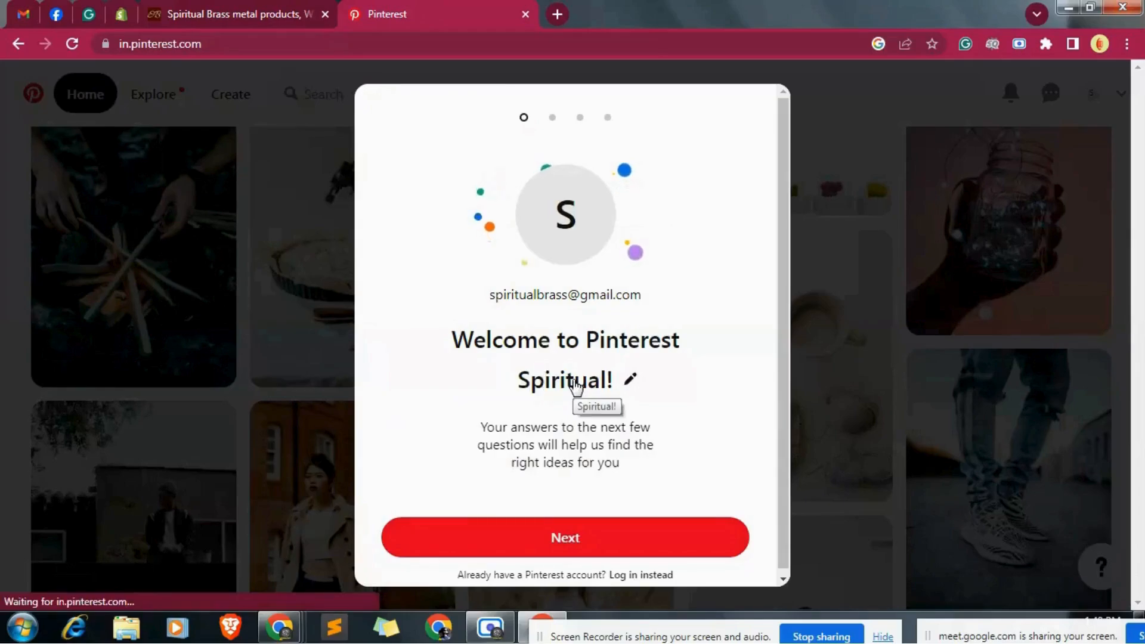
# Continue past the Pinterest welcome page and choose Female as the gender.
pyautogui.click(569, 544)
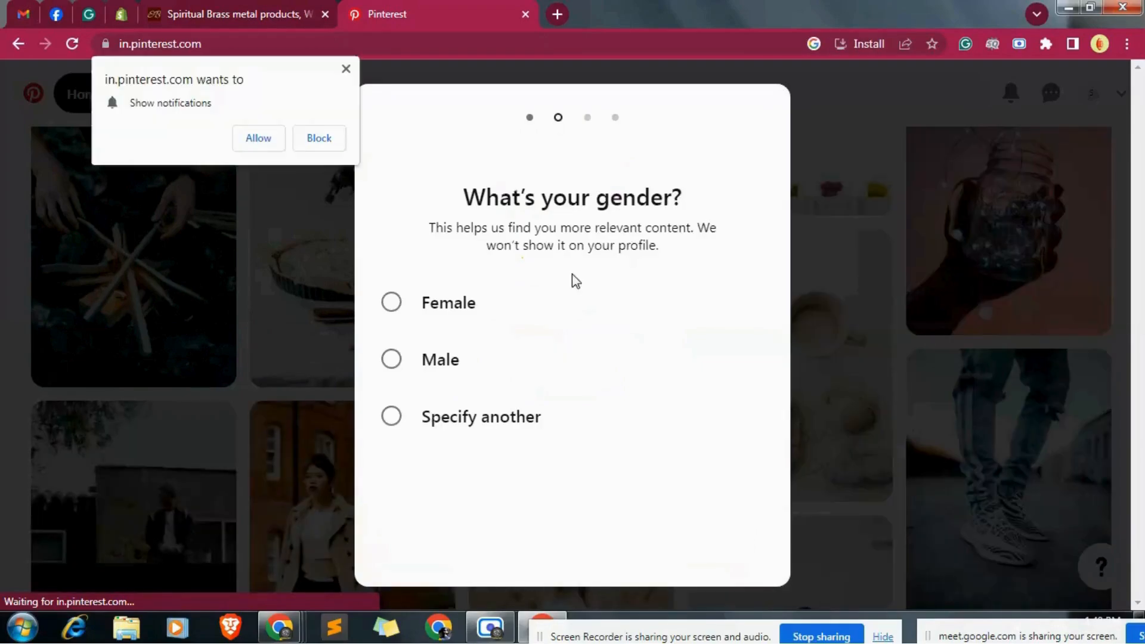
pyautogui.click(388, 421)
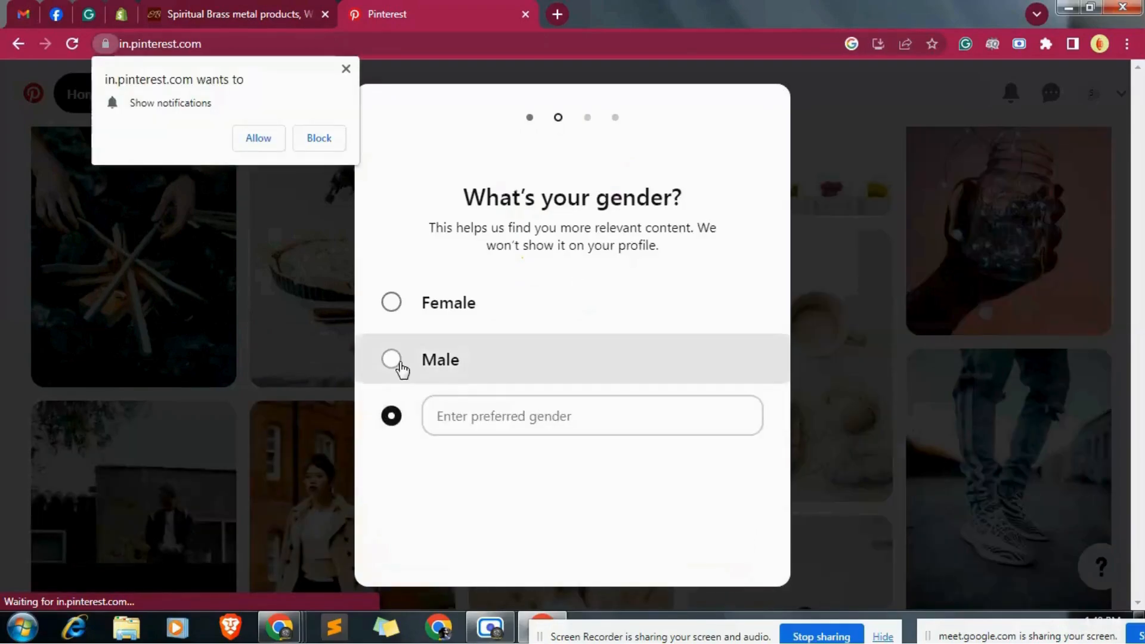
pyautogui.click(403, 369)
pyautogui.click(398, 305)
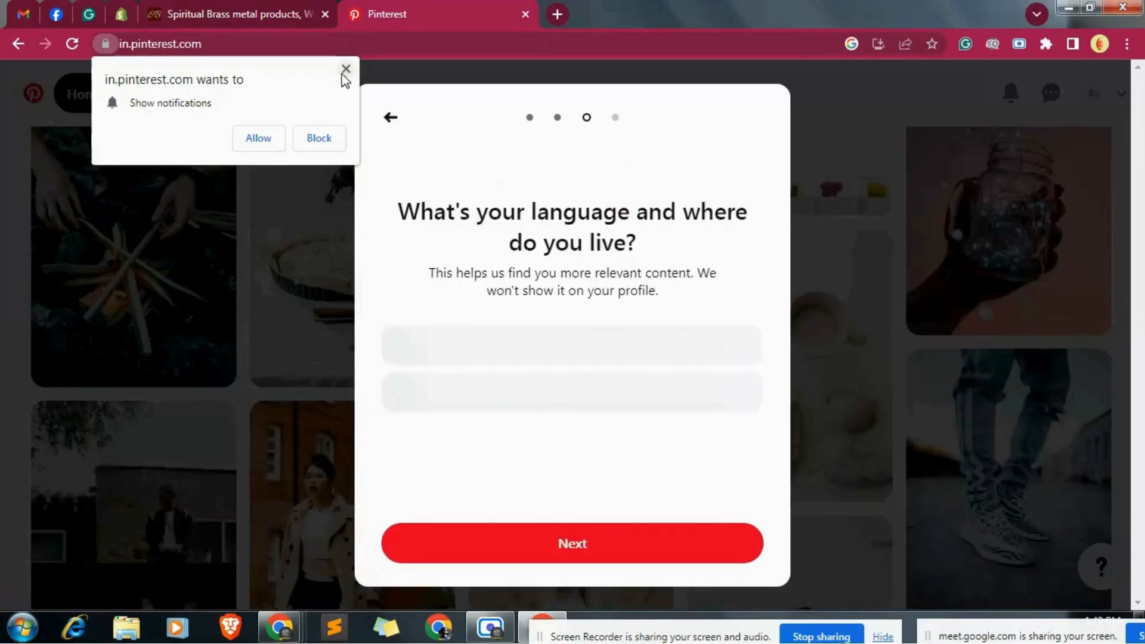
# Dismiss the site's notification request and accept English (US) and India as the language and country.
pyautogui.click(344, 72)
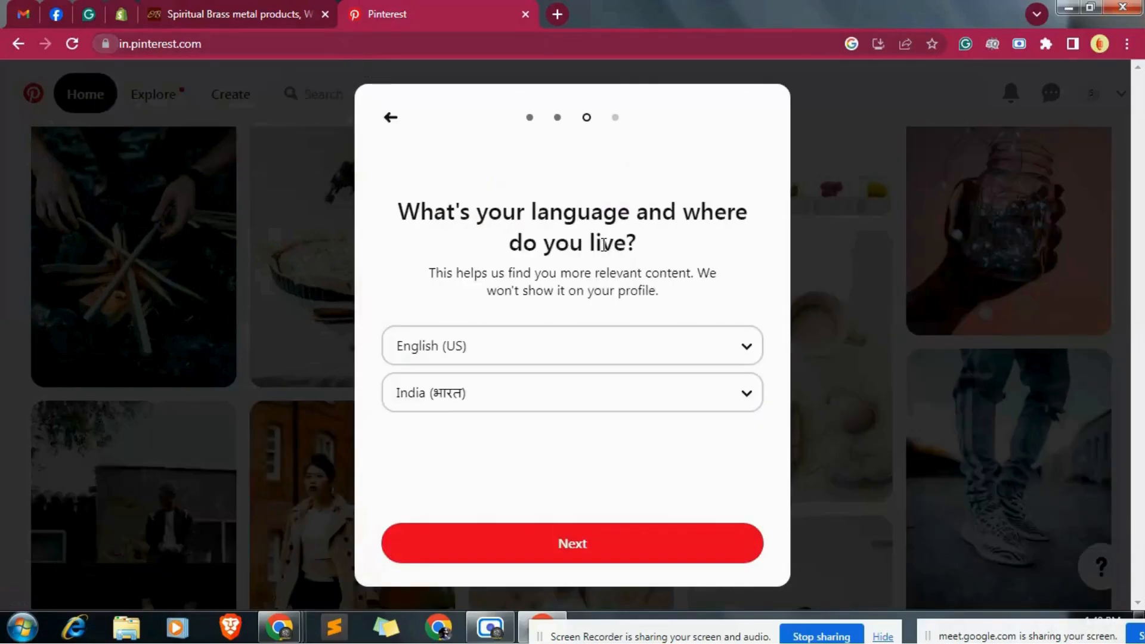
pyautogui.click(567, 544)
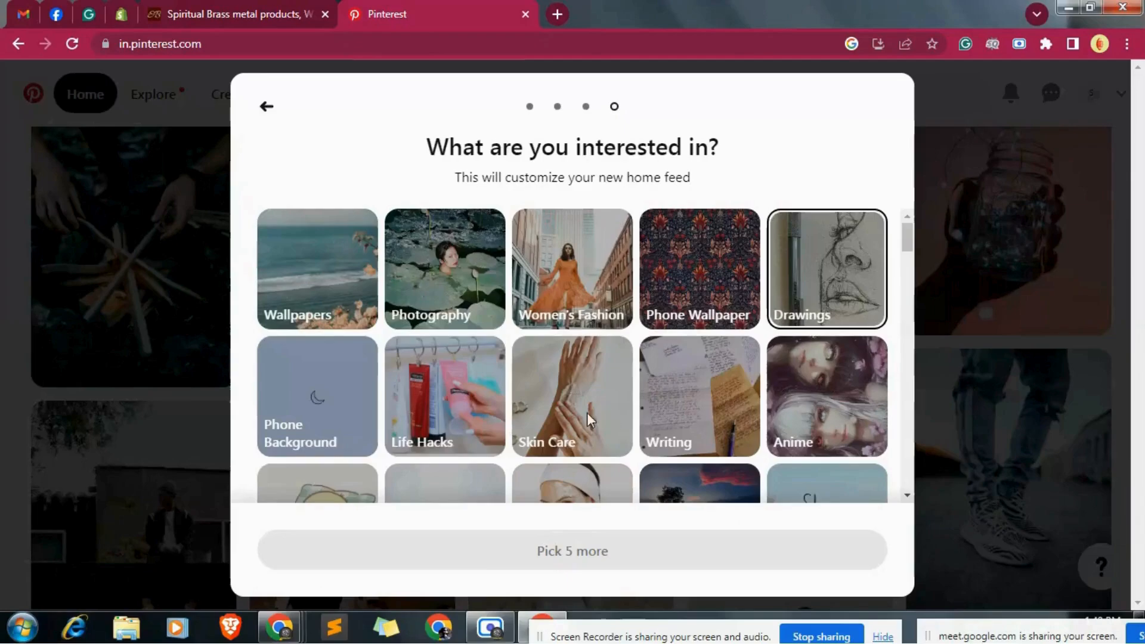
# Choose DIY and Crafts, Gifts, Songs, Travel and Books as the home feed interests and finish the account setup.
pyautogui.scroll(-3, 588, 294)
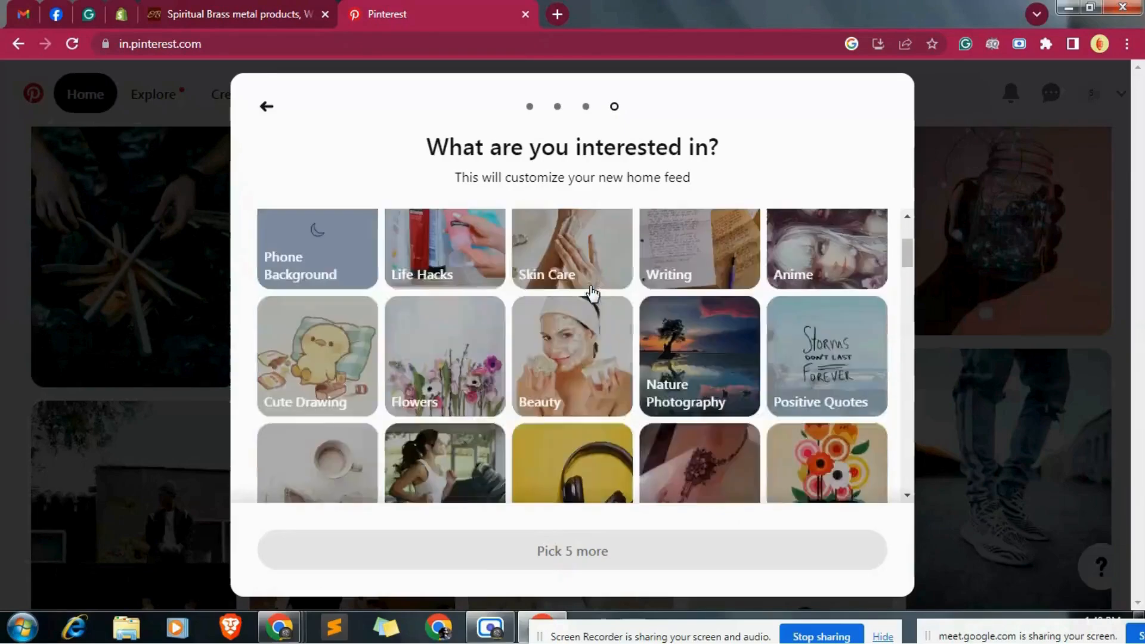
pyautogui.scroll(-2, 465, 346)
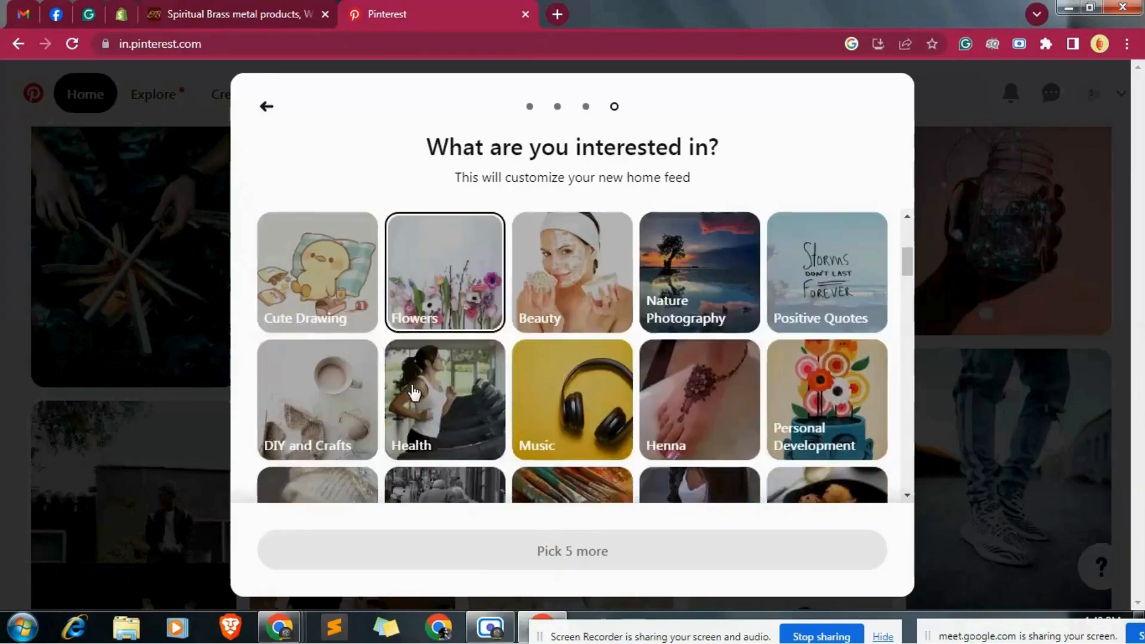
pyautogui.click(322, 401)
pyautogui.scroll(-3, 677, 394)
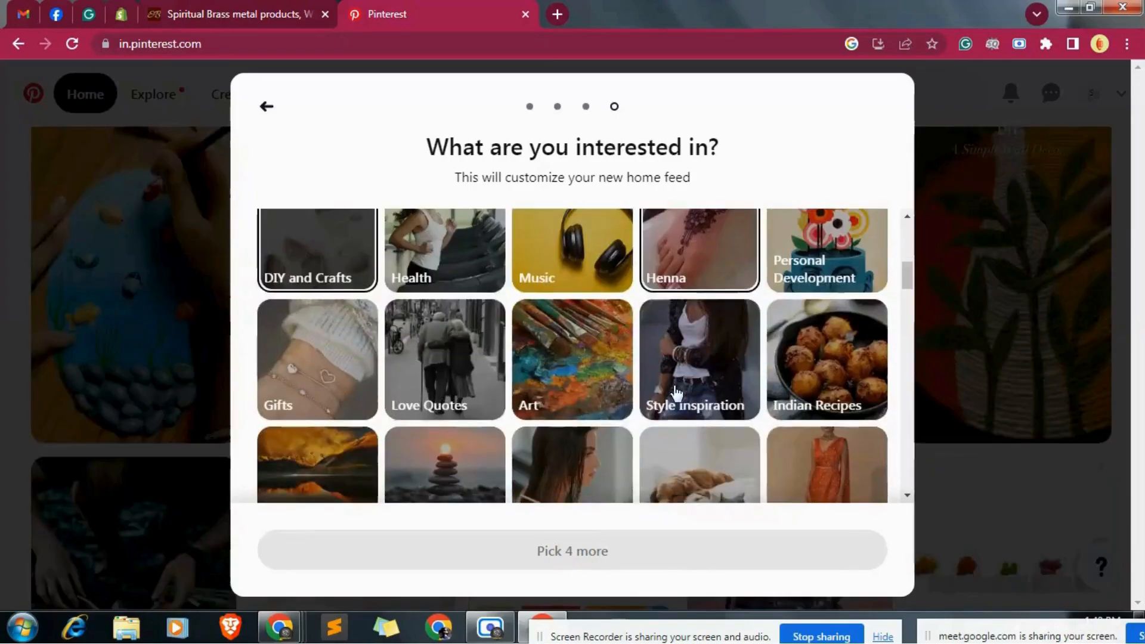
pyautogui.click(306, 385)
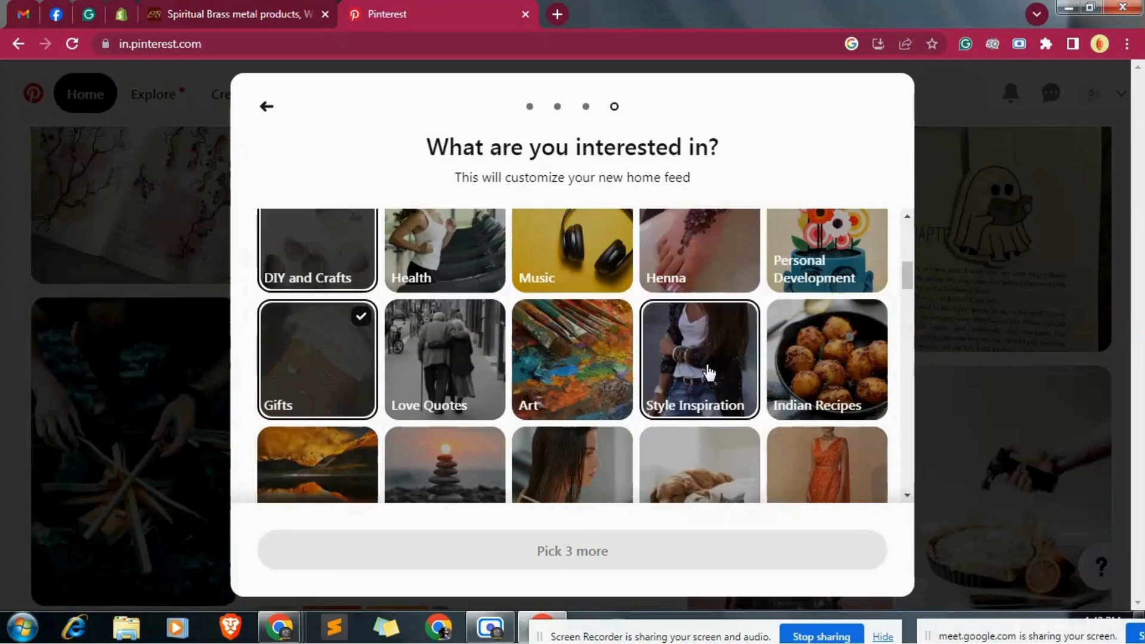
pyautogui.scroll(-5, 598, 375)
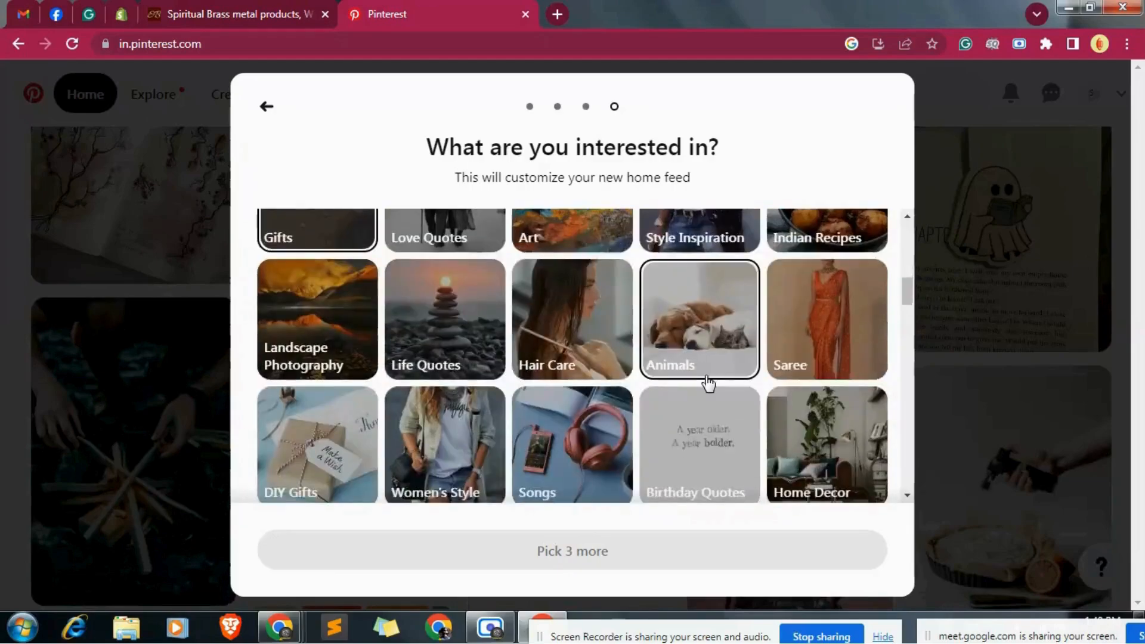
pyautogui.click(592, 322)
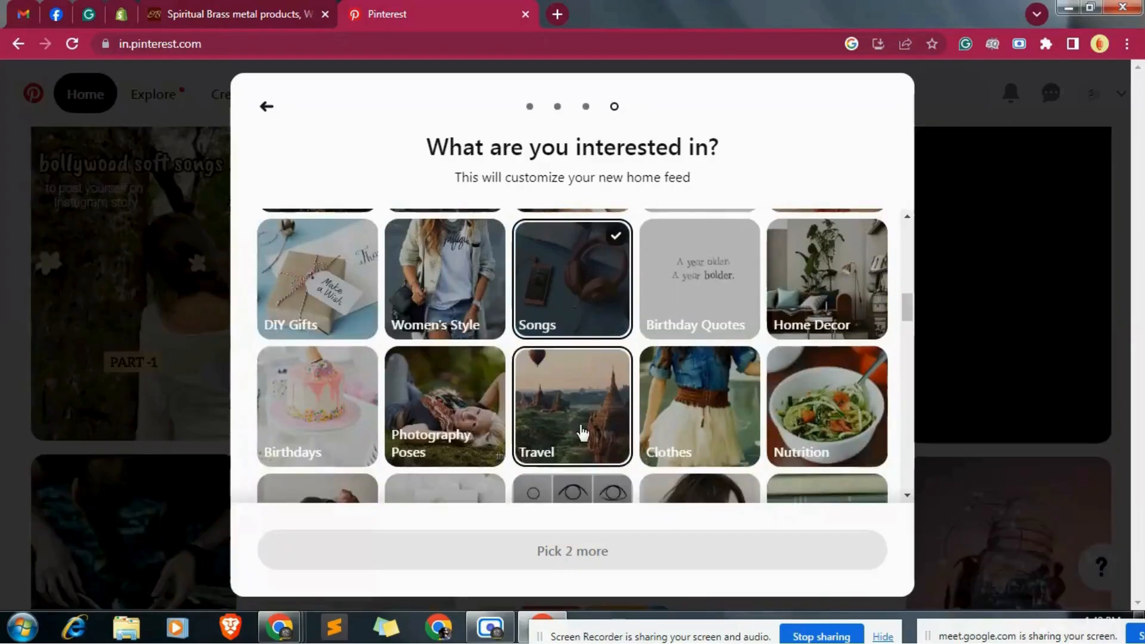
pyautogui.click(584, 434)
pyautogui.scroll(-3, 585, 434)
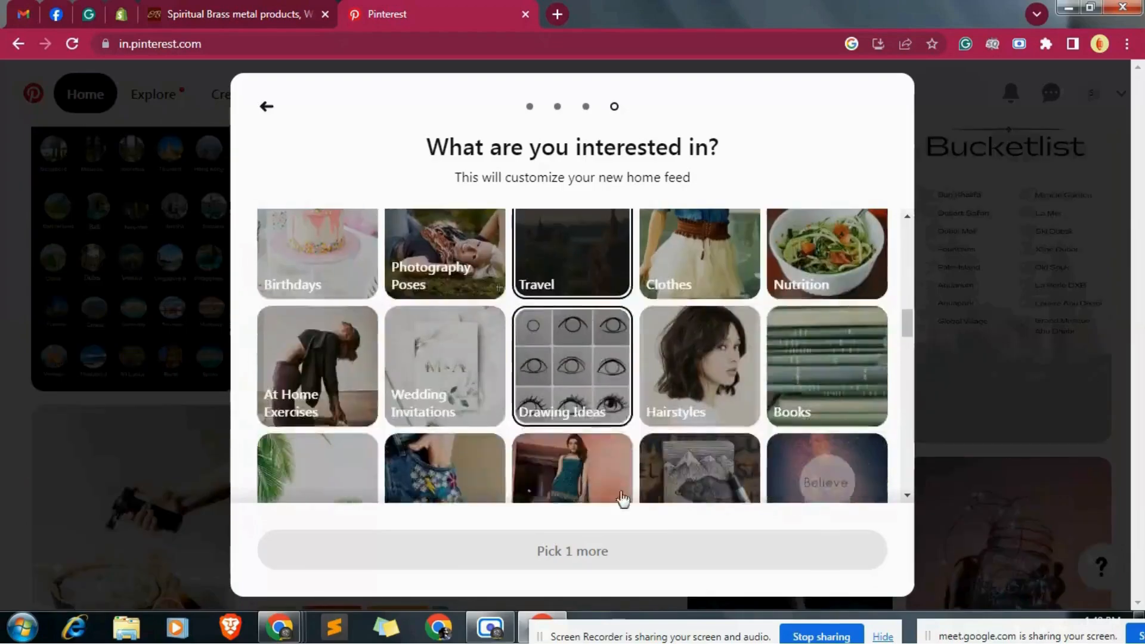
pyautogui.click(836, 381)
pyautogui.click(576, 552)
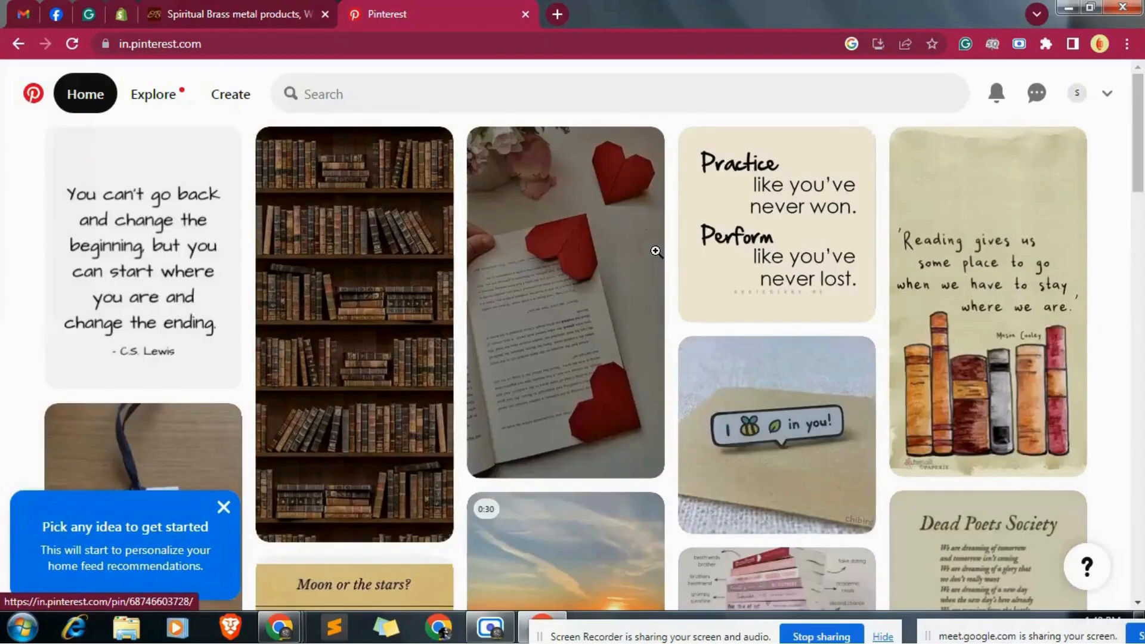
# Convert the personal account to business, reviewing the Personal and Business feature comparison before confirming the free upgrade.
pyautogui.click(1106, 95)
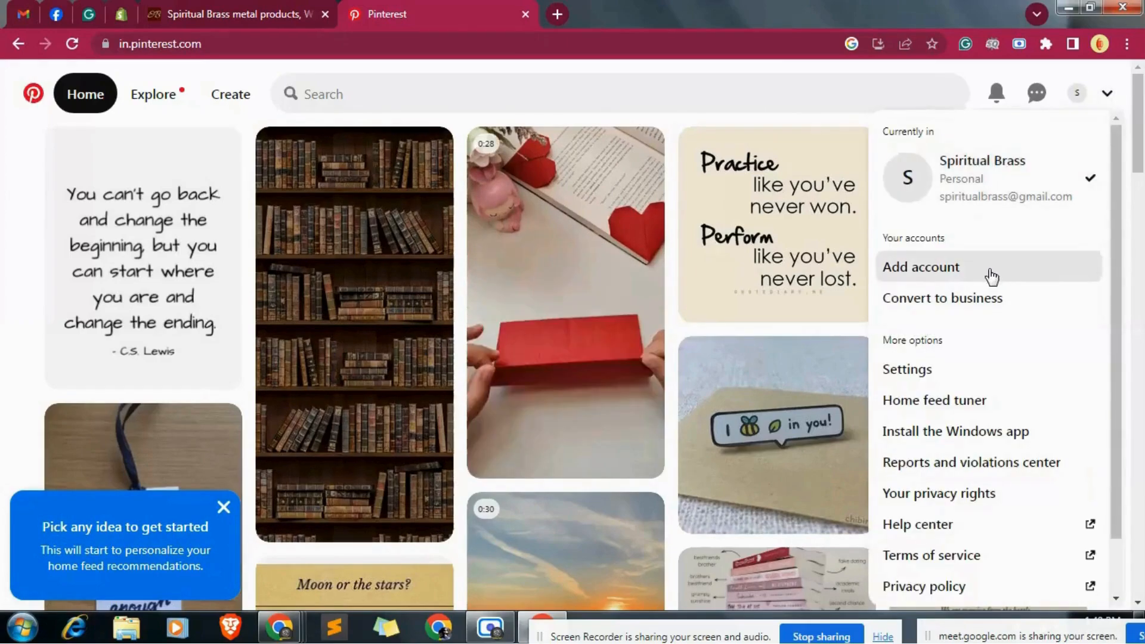
pyautogui.click(958, 301)
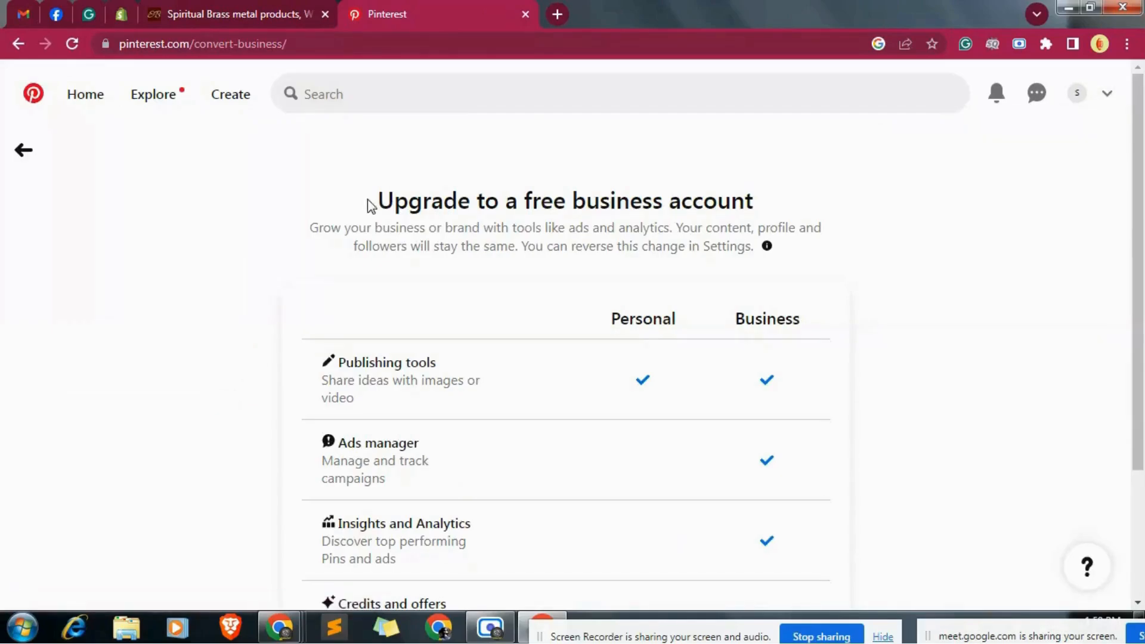
pyautogui.moveTo(527, 200); pyautogui.dragTo(823, 203)
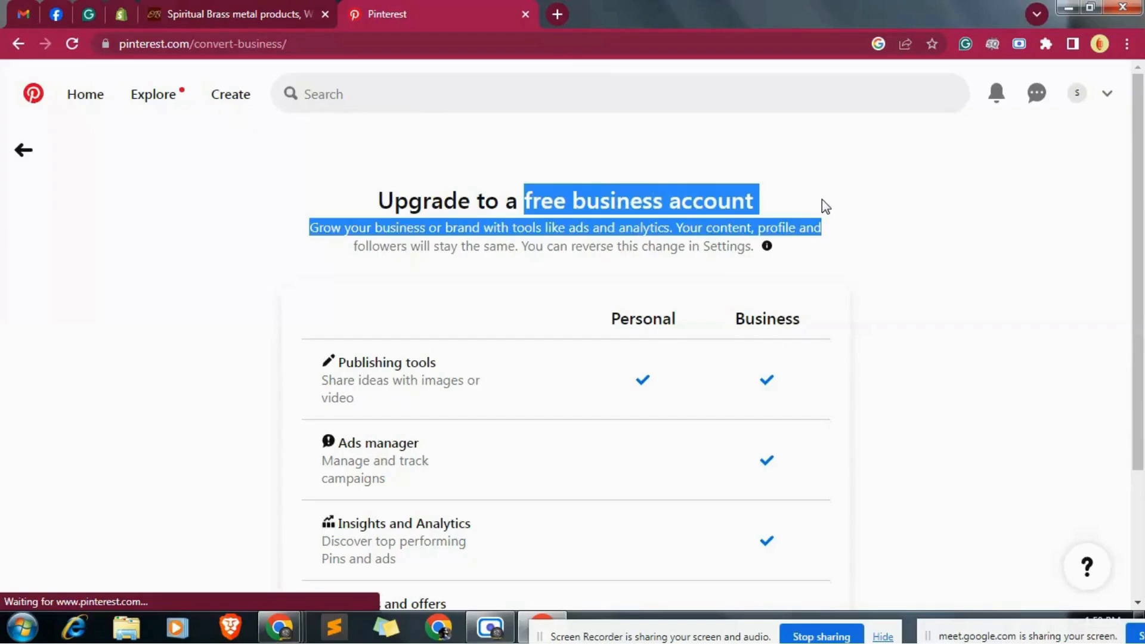
pyautogui.click(841, 321)
pyautogui.scroll(-1, 698, 405)
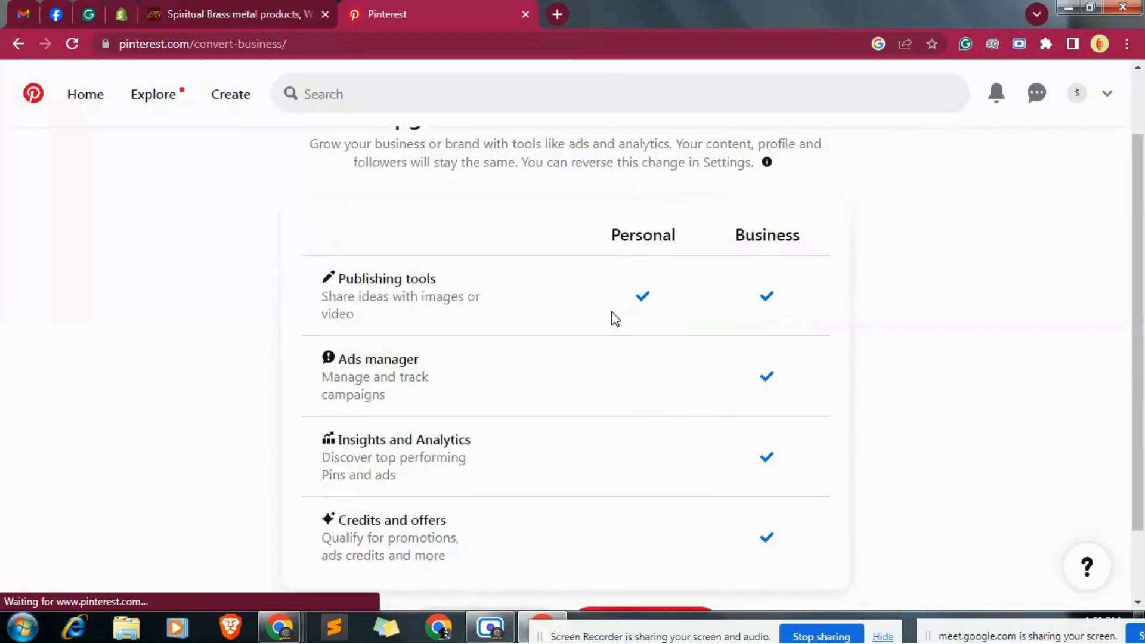
pyautogui.scroll(-1, 761, 366)
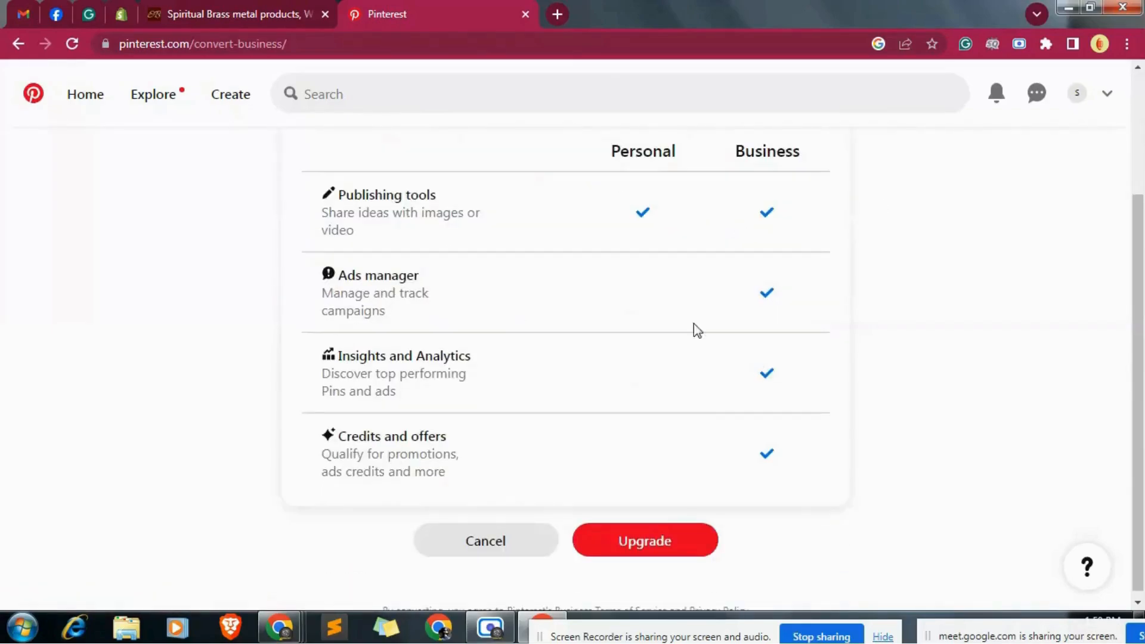
pyautogui.click(629, 555)
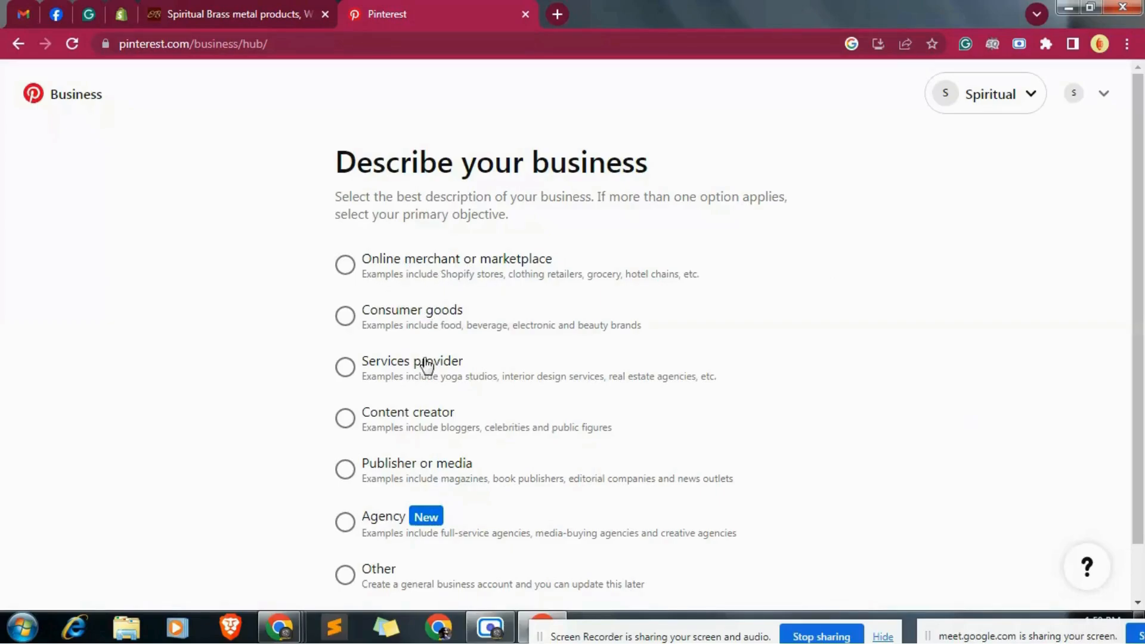
# Describe the business as an online merchant or marketplace and continue.
pyautogui.scroll(-1, 412, 539)
pyautogui.scroll(1, 427, 540)
pyautogui.click(345, 420)
pyautogui.click(359, 269)
pyautogui.scroll(-1, 416, 274)
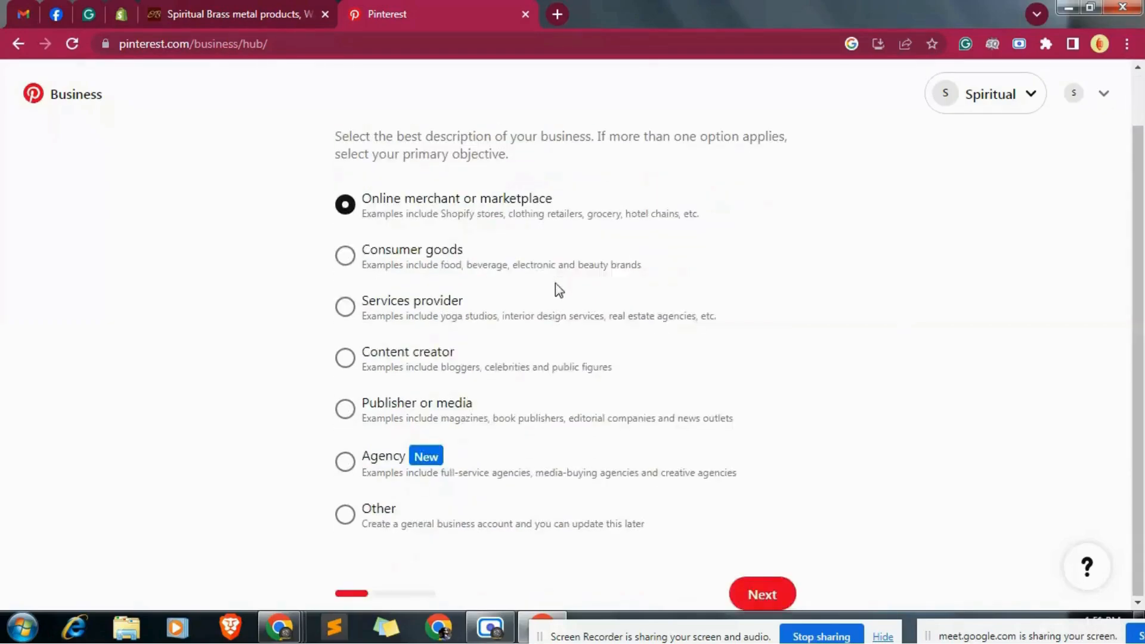
pyautogui.click(759, 595)
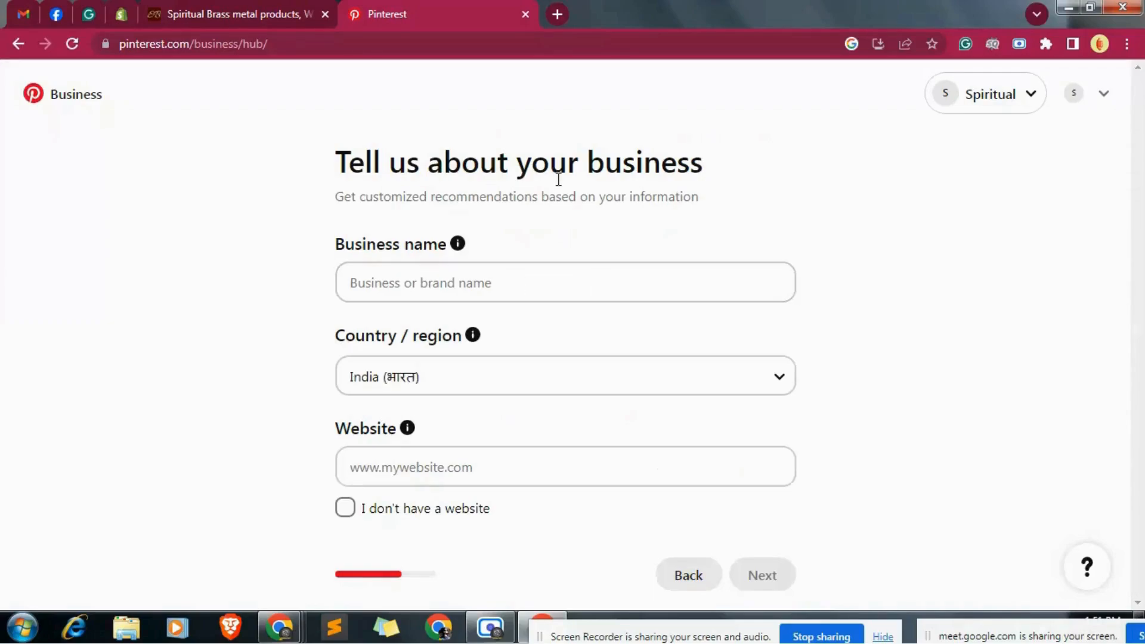
pyautogui.click(480, 284)
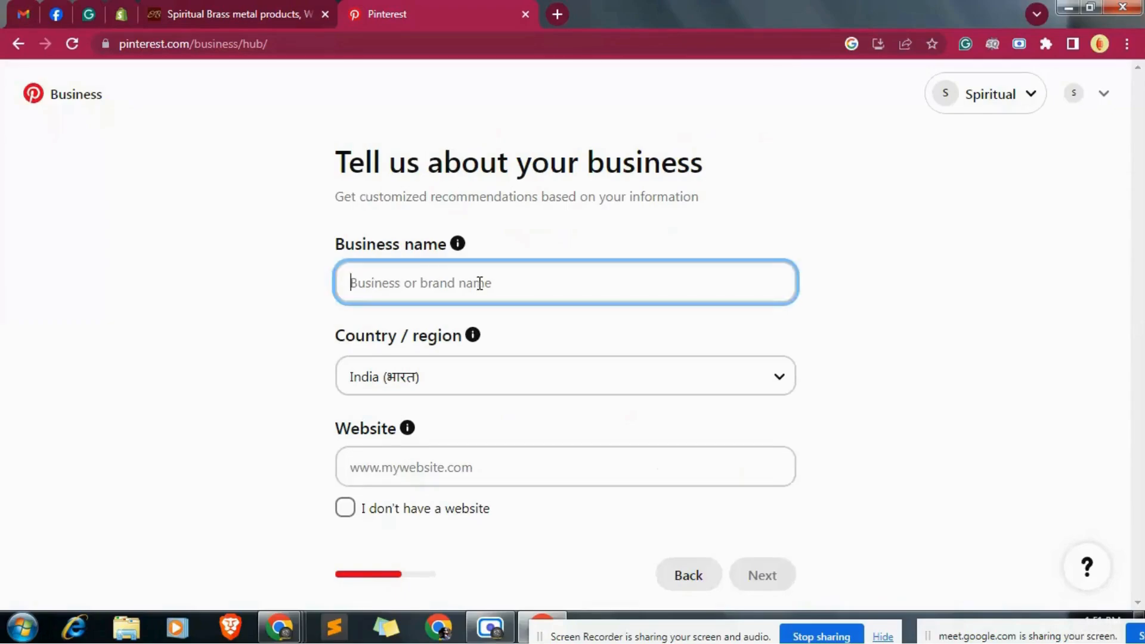
pyautogui.write('Spiritual Brass')
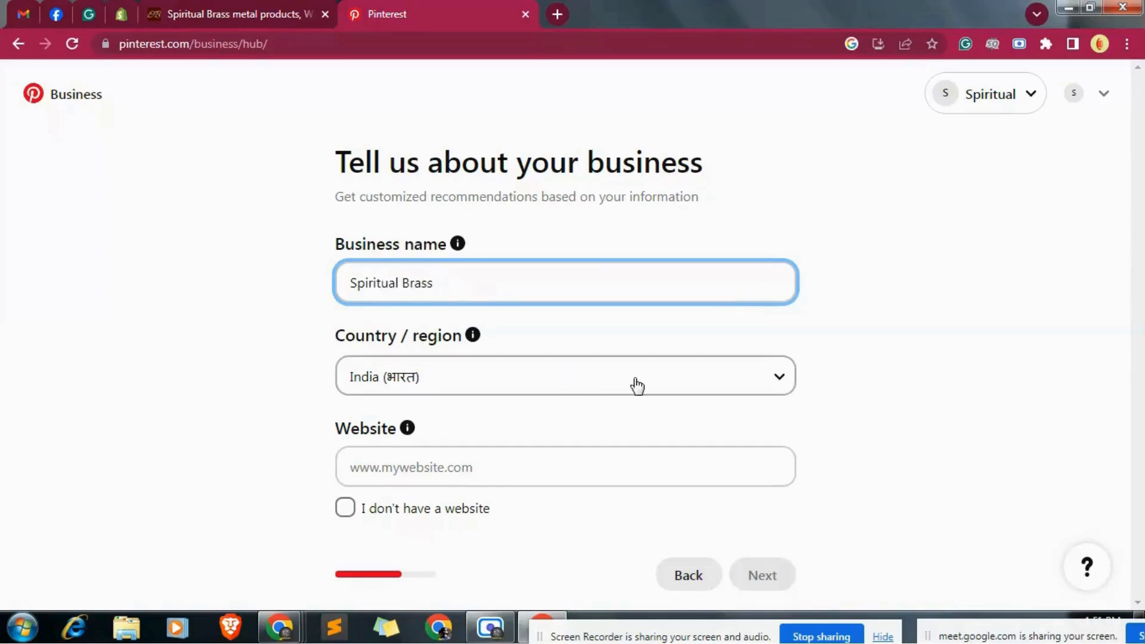
pyautogui.click(170, 7)
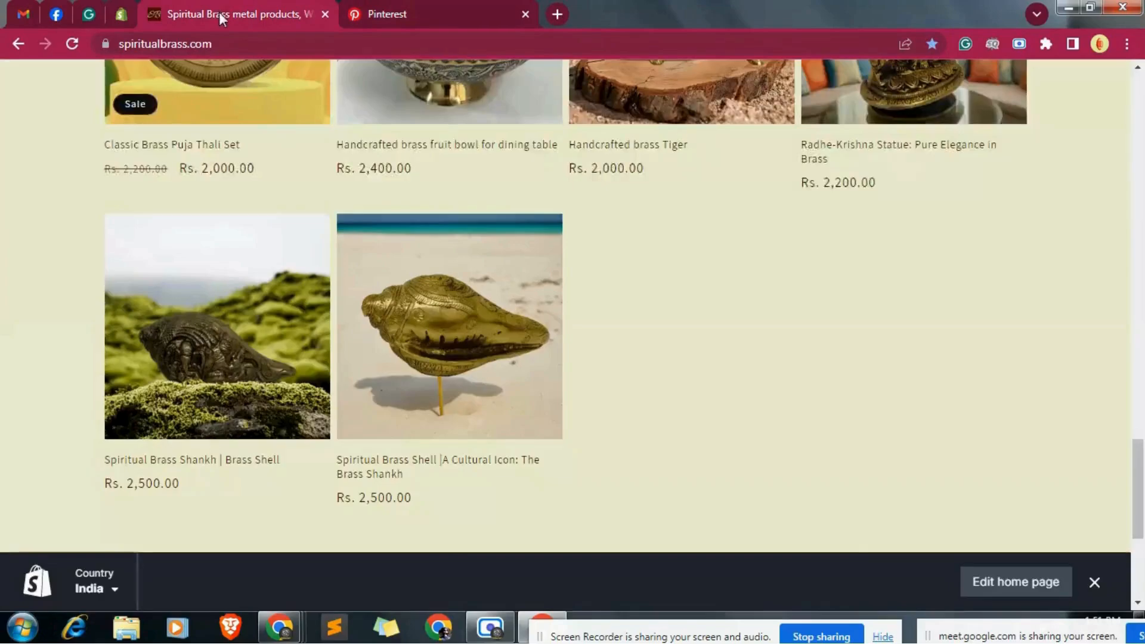
pyautogui.click(218, 45)
pyautogui.hotkey('ctrl', 'c')
pyautogui.click(359, 8)
pyautogui.click(441, 458)
pyautogui.hotkey('ctrl', 'v')
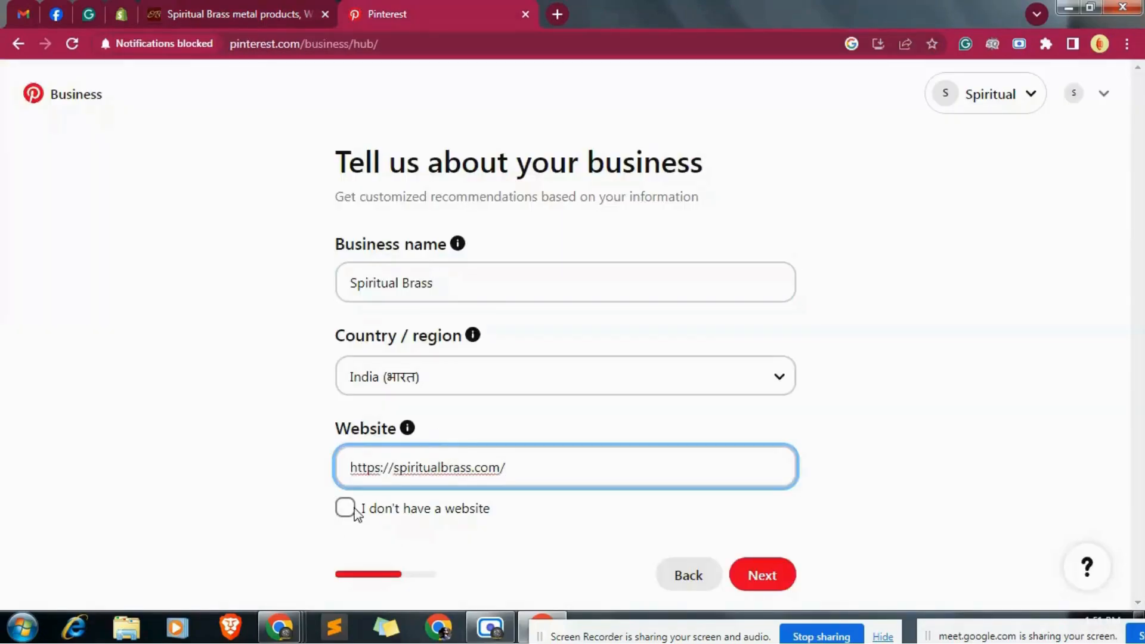
pyautogui.click(909, 438)
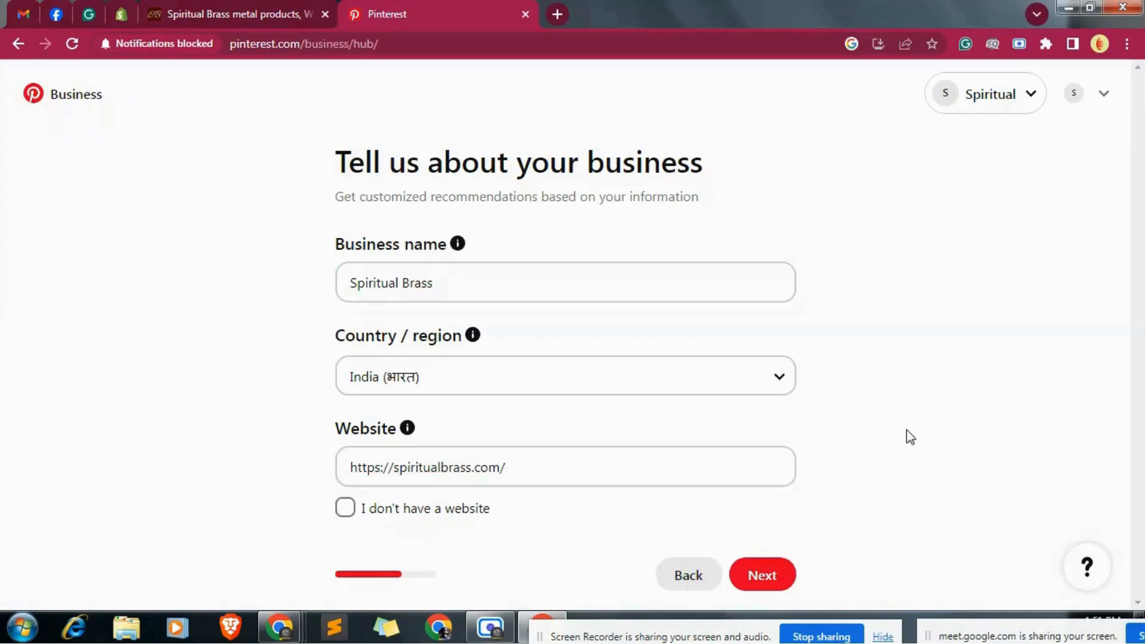
pyautogui.click(769, 576)
# Select Increase online sales, Grow brand awareness and Drive traffic to your site as the three business goals.
pyautogui.click(564, 276)
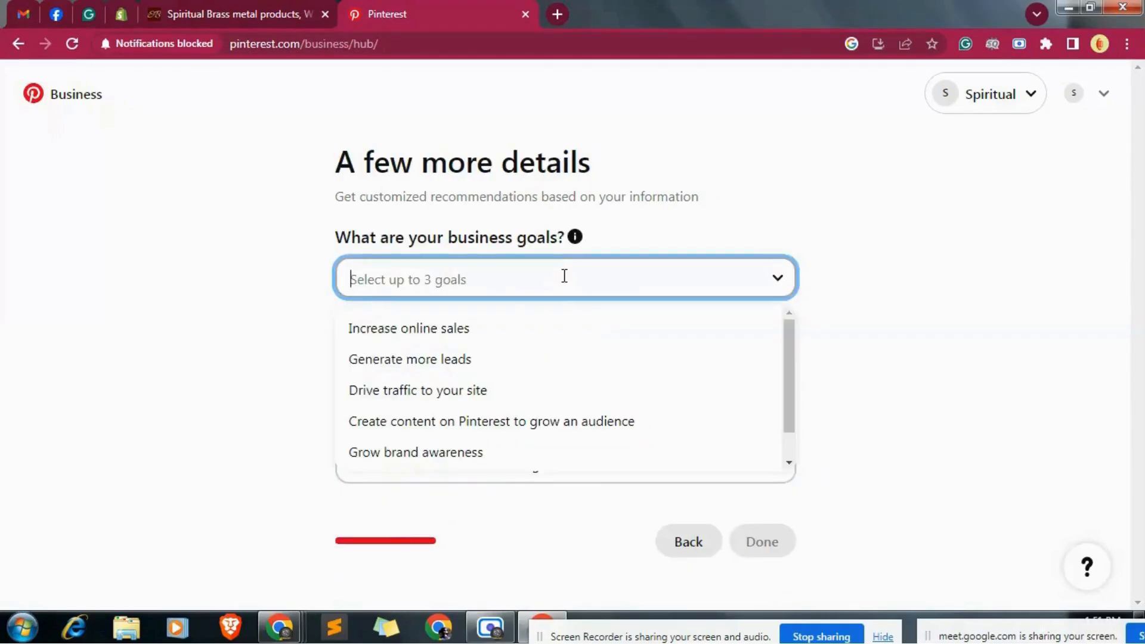
pyautogui.click(425, 334)
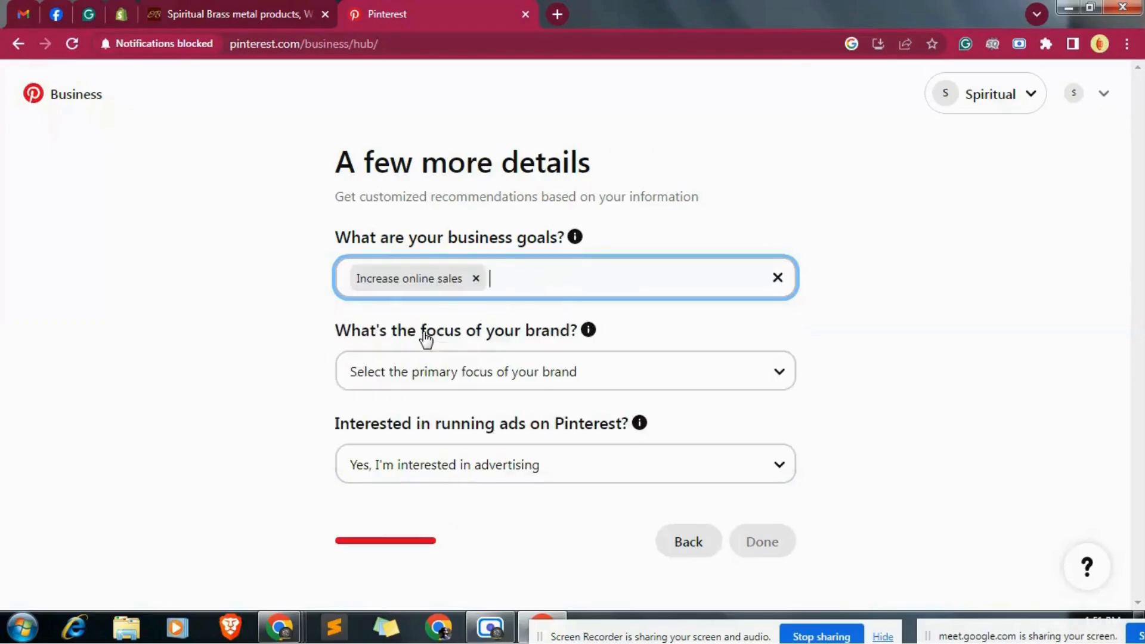
pyautogui.click(752, 272)
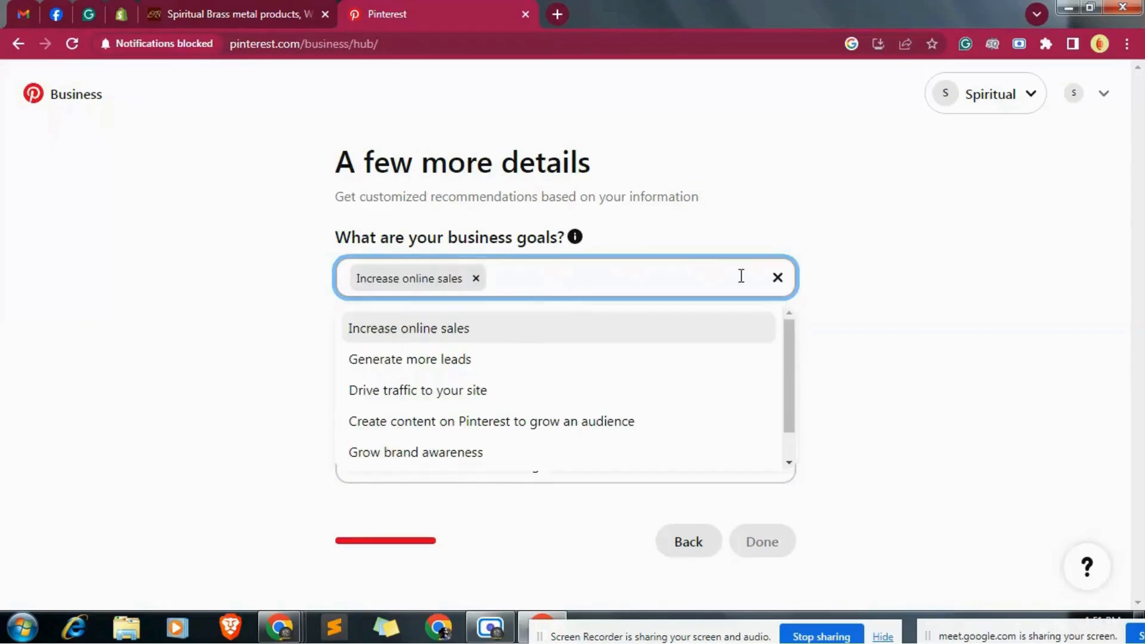
pyautogui.click(463, 398)
pyautogui.click(686, 276)
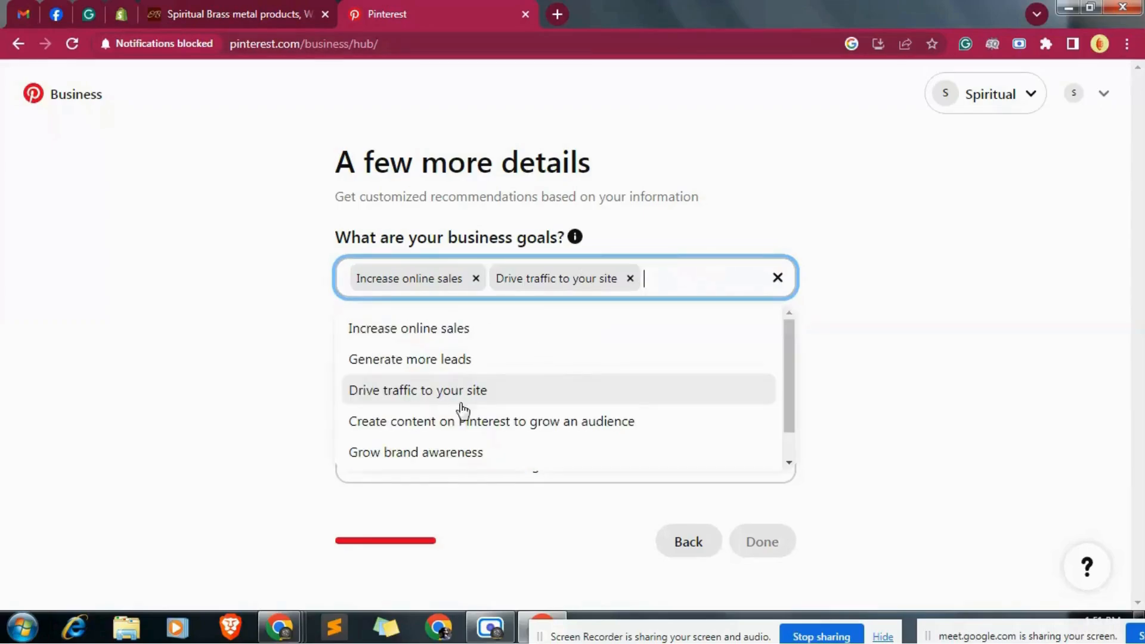
pyautogui.click(456, 456)
pyautogui.click(630, 278)
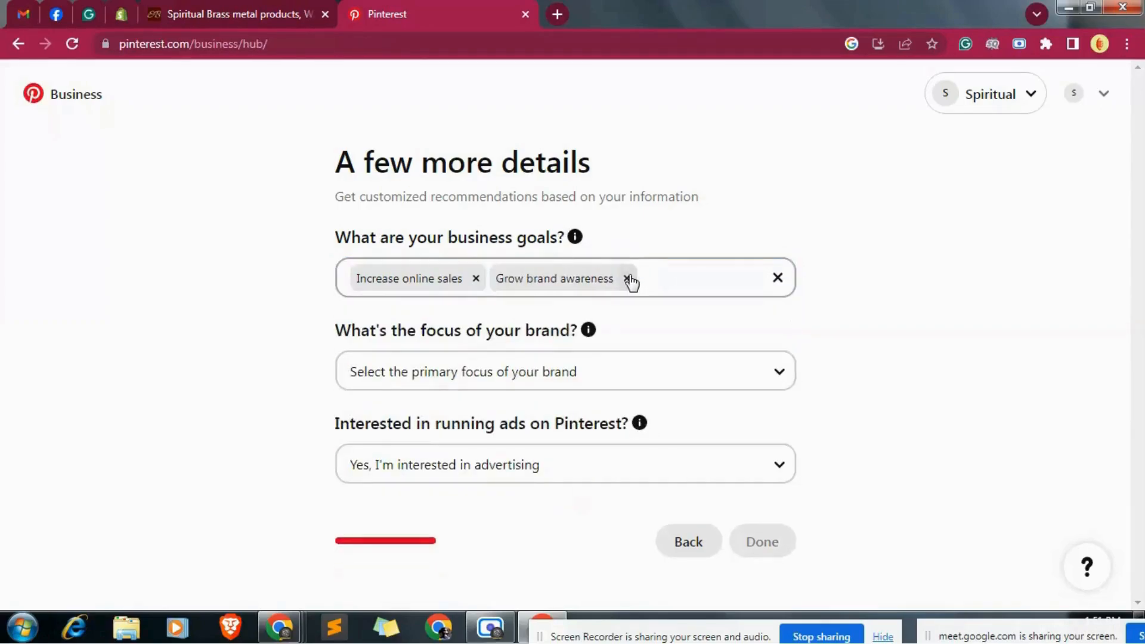
pyautogui.click(655, 276)
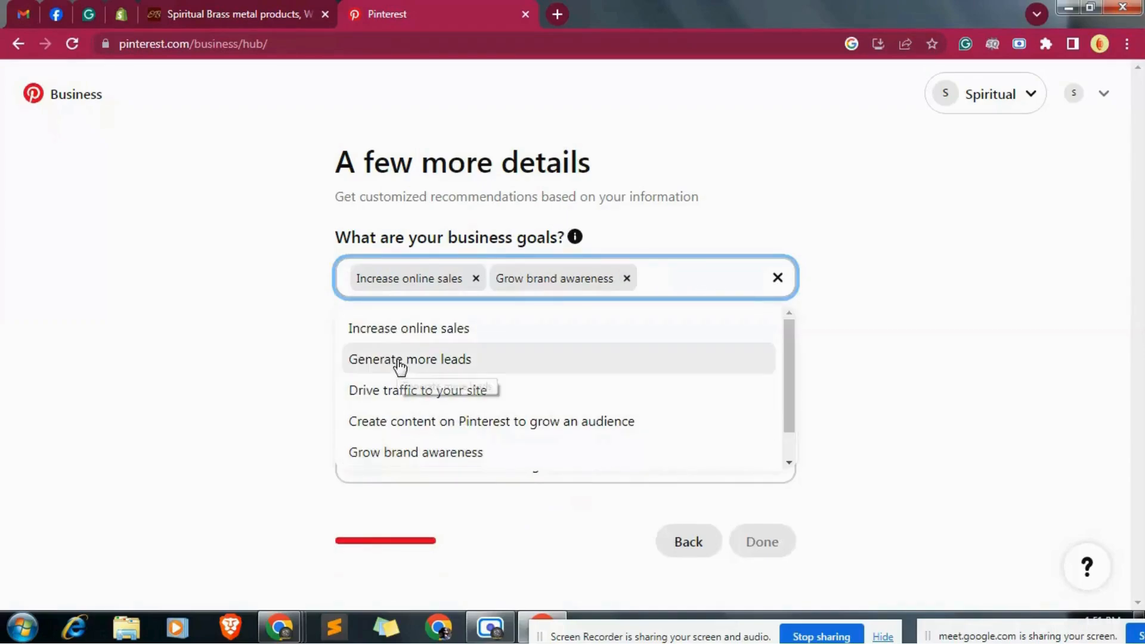
pyautogui.scroll(-1, 439, 416)
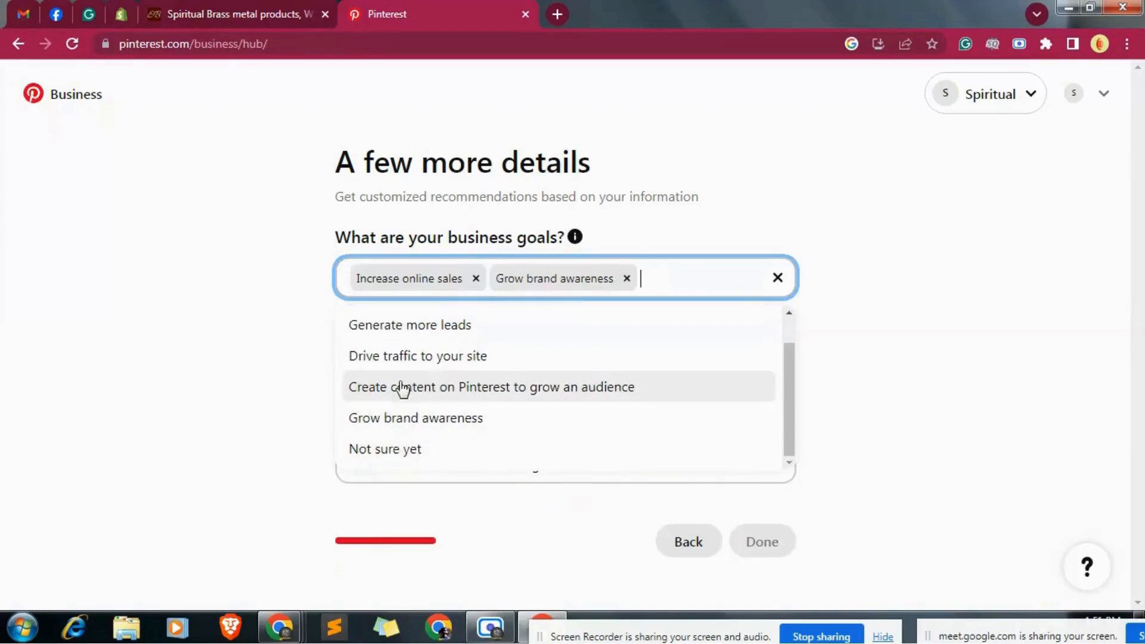
pyautogui.click(397, 357)
pyautogui.click(886, 334)
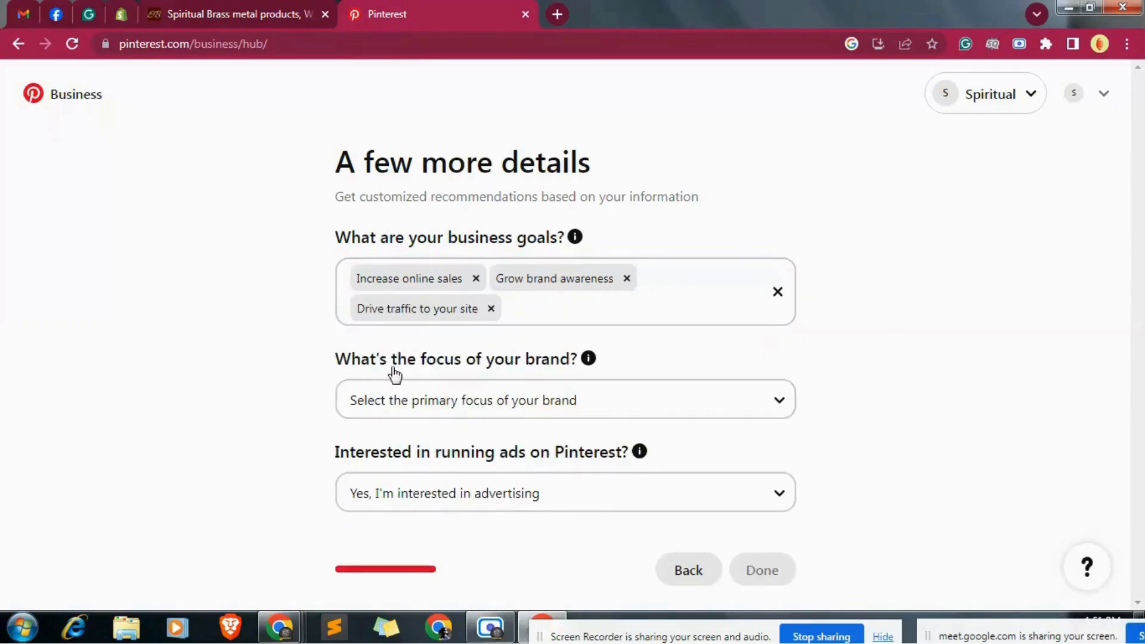
# Set the focus of the brand to Home.
pyautogui.click(511, 411)
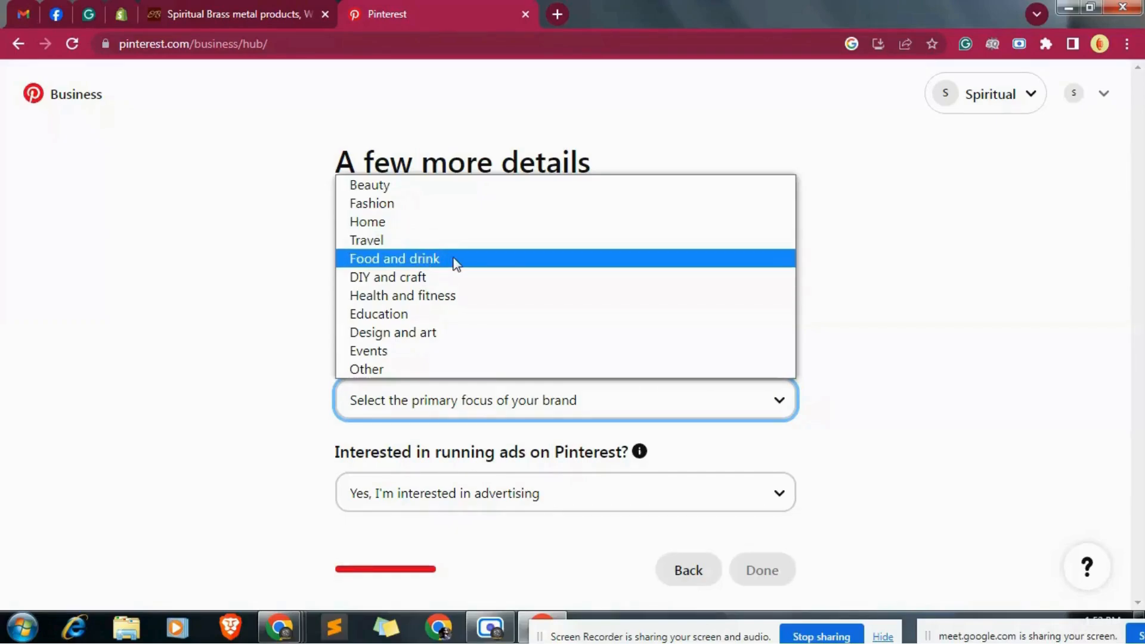
pyautogui.click(468, 320)
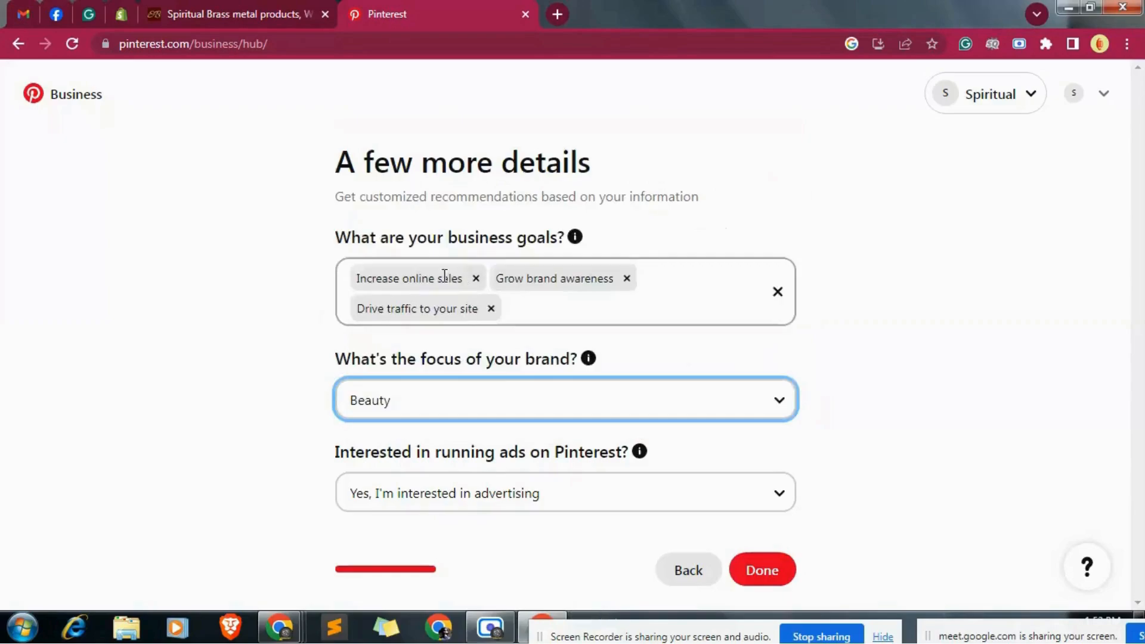
pyautogui.click(492, 399)
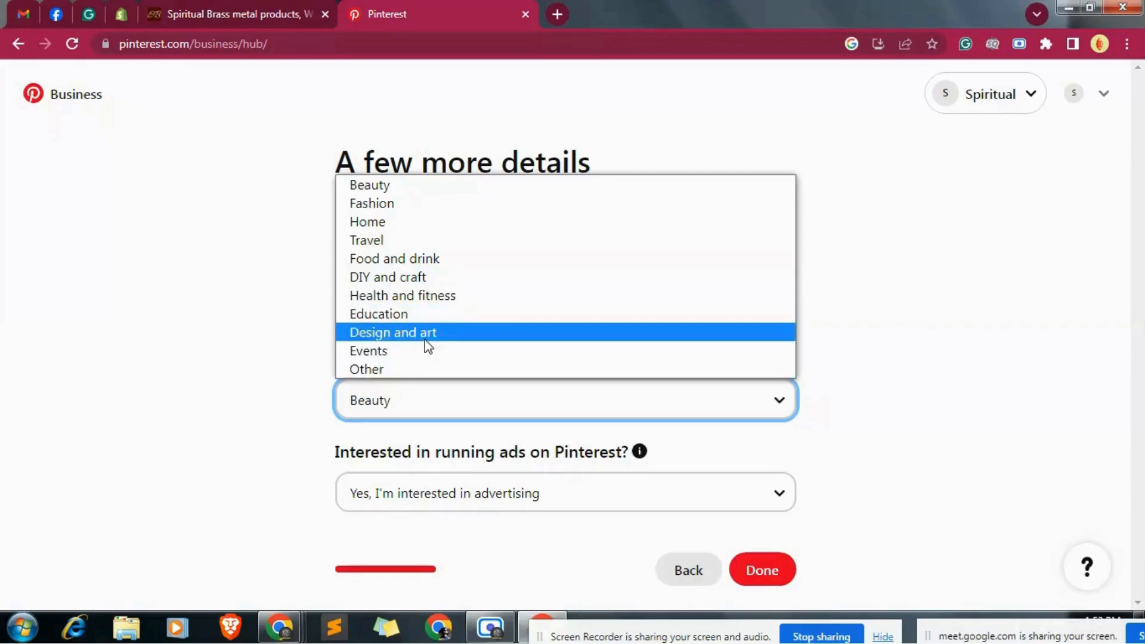
pyautogui.click(395, 226)
pyautogui.click(991, 282)
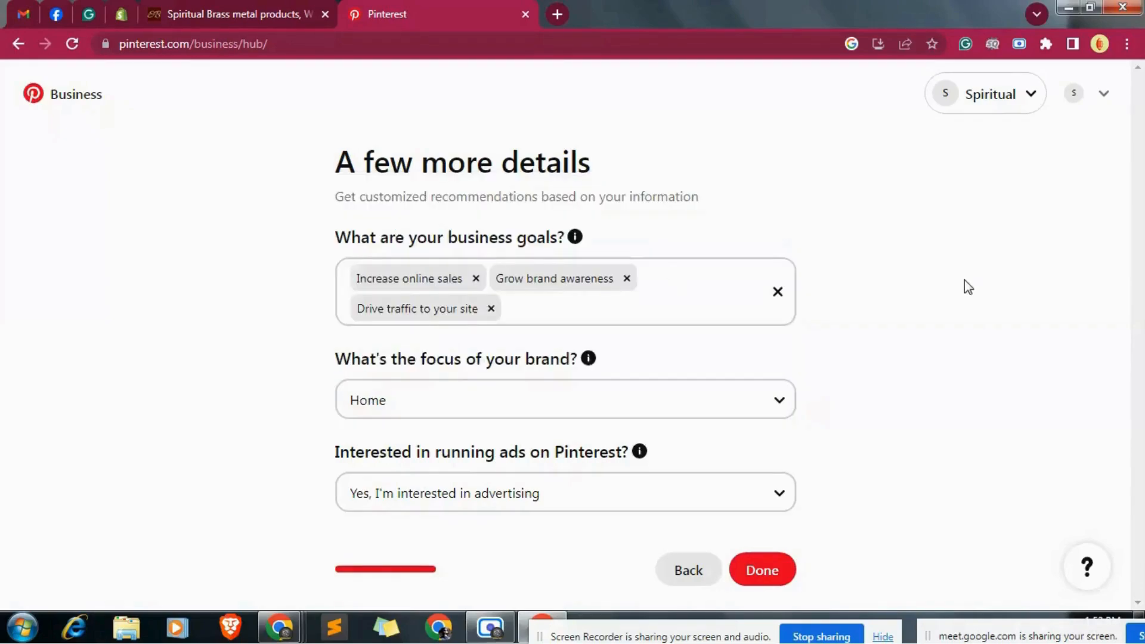
# Set the focus of the brand to Design and art.
pyautogui.click(724, 412)
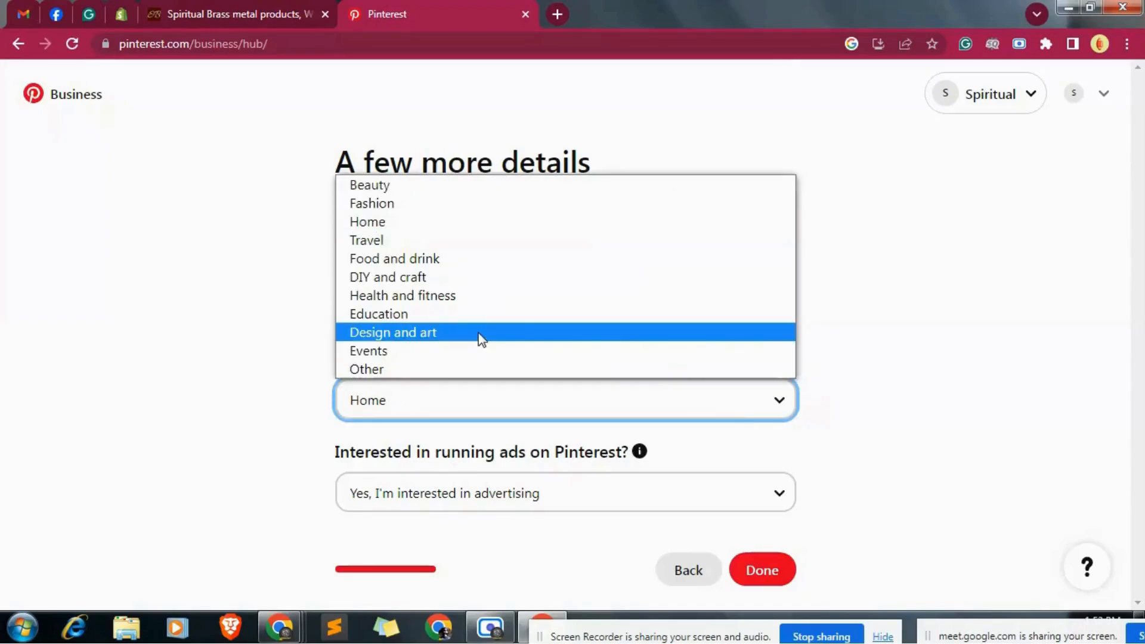
pyautogui.click(482, 338)
pyautogui.click(895, 375)
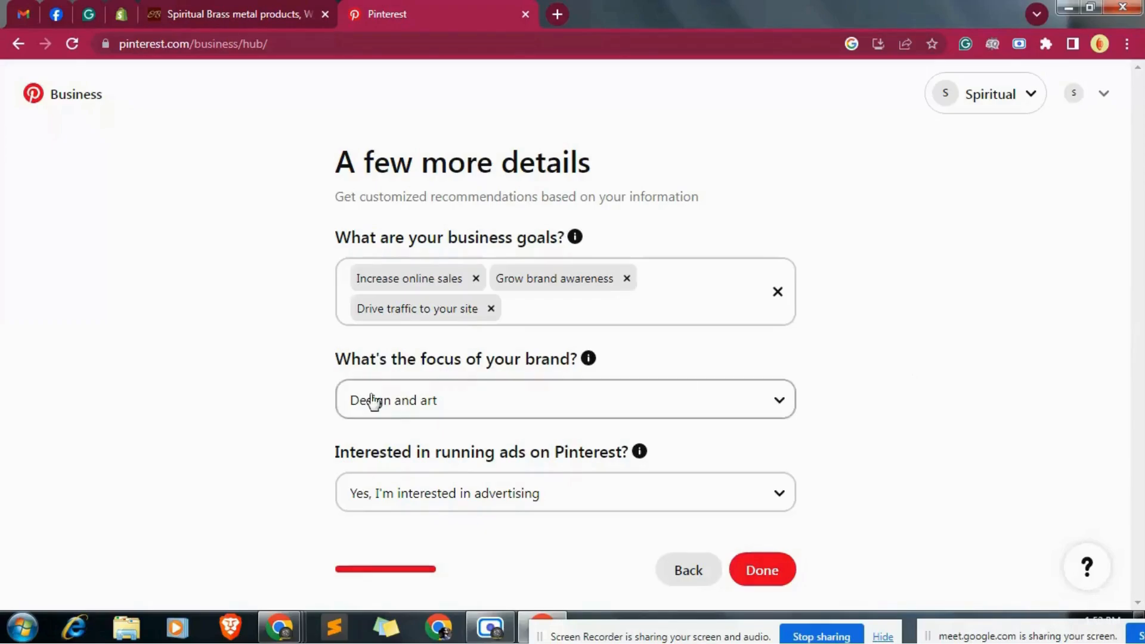
# Review the store's featured products and open the Handcrafted brass Tiger page, then return to the Pinterest business details.
pyautogui.click(260, 13)
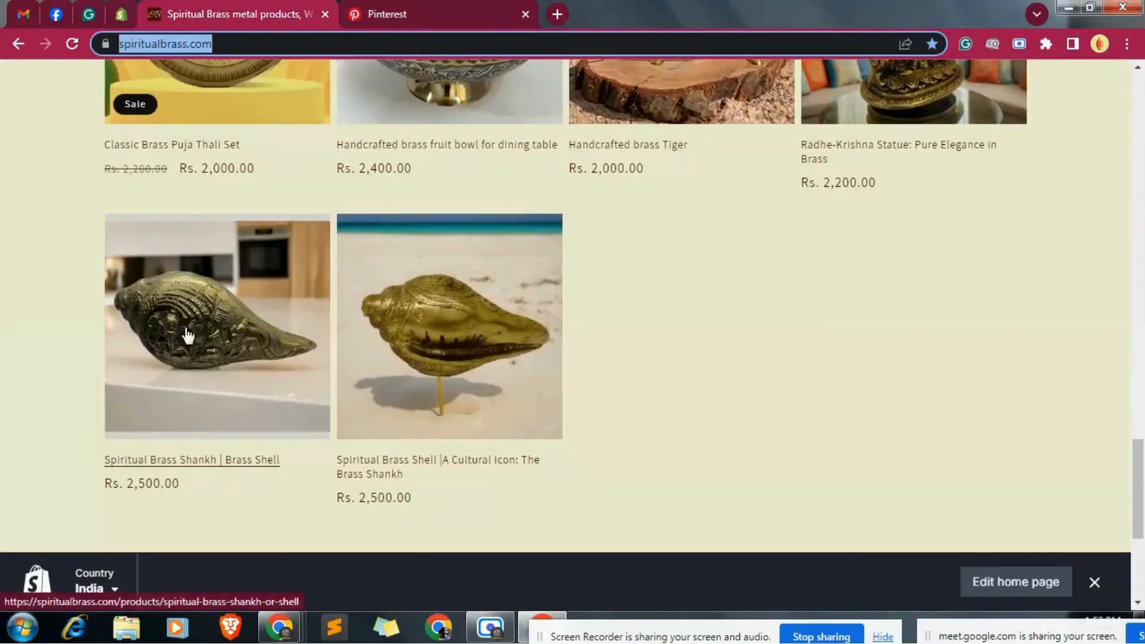
pyautogui.scroll(3, 510, 296)
pyautogui.scroll(3, 510, 296)
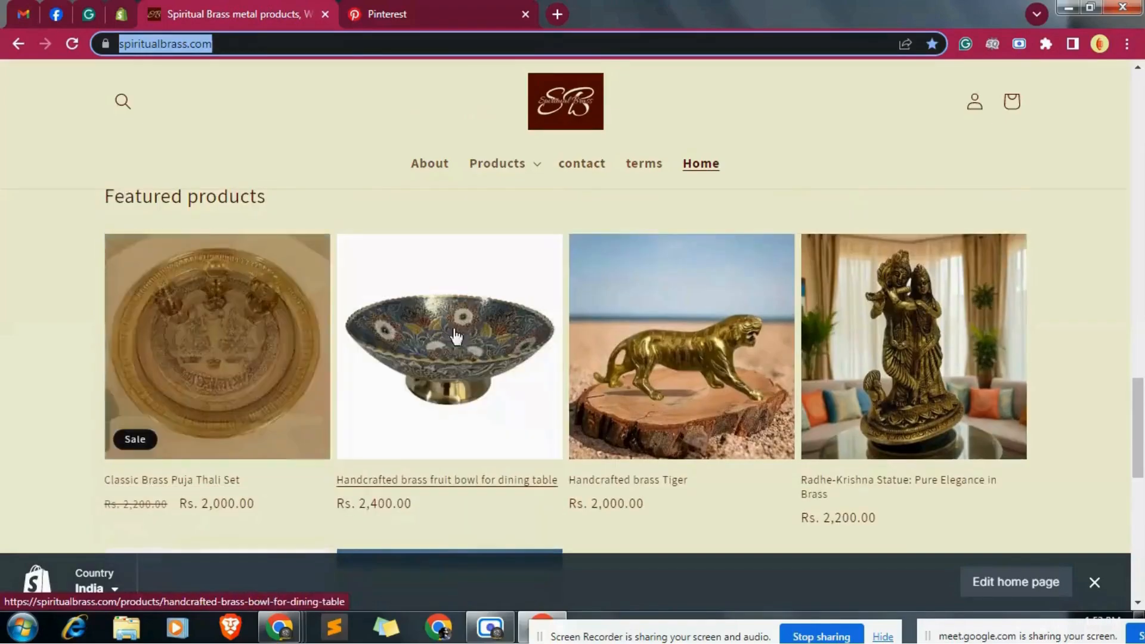
pyautogui.click(670, 338)
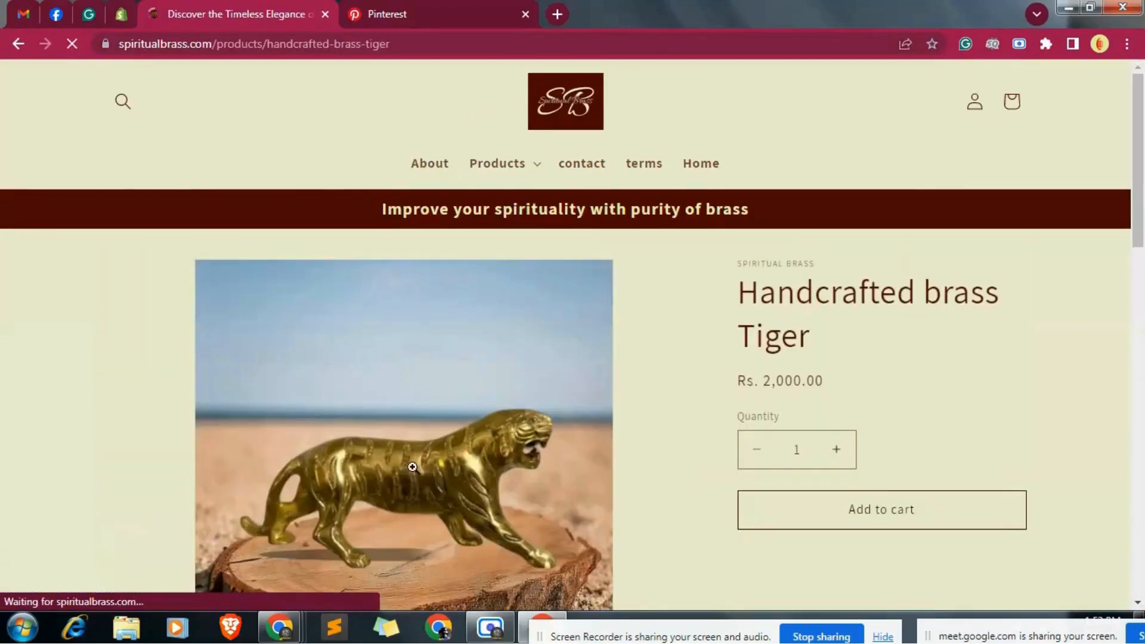
pyautogui.click(367, 9)
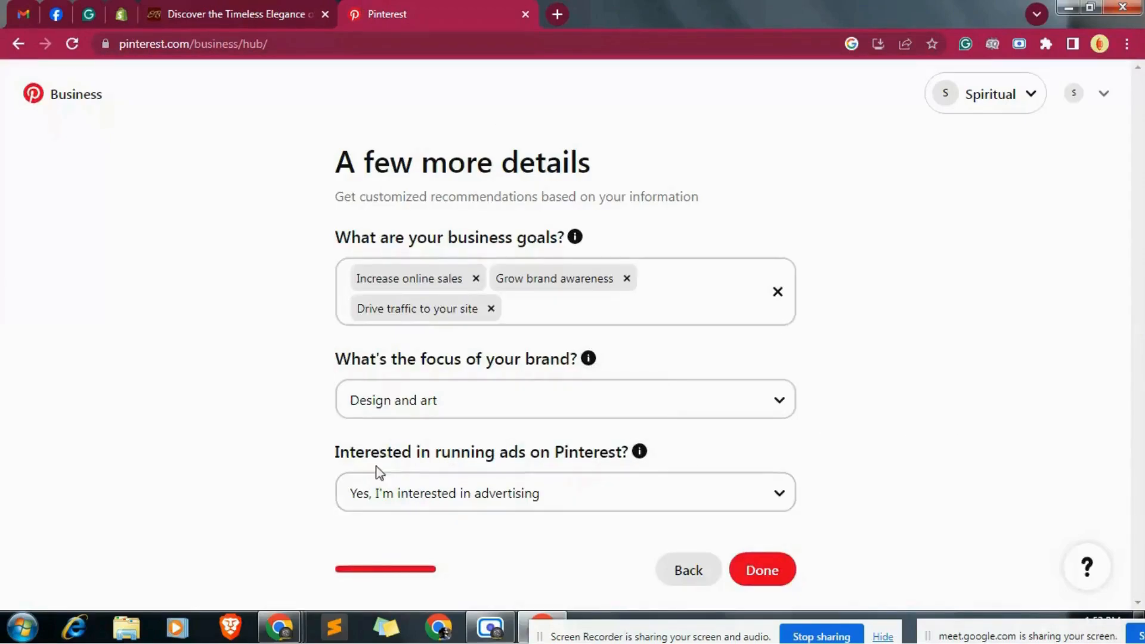
# Answer the question about running ads on Pinterest with I'm not sure yet and submit the business details.
pyautogui.click(786, 498)
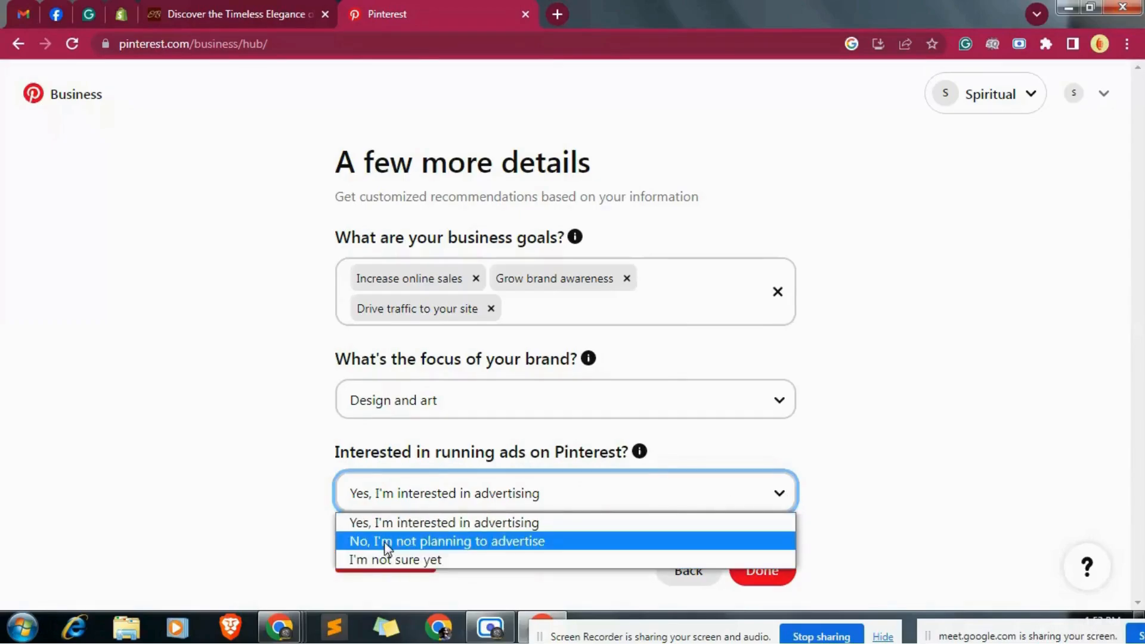
pyautogui.click(399, 559)
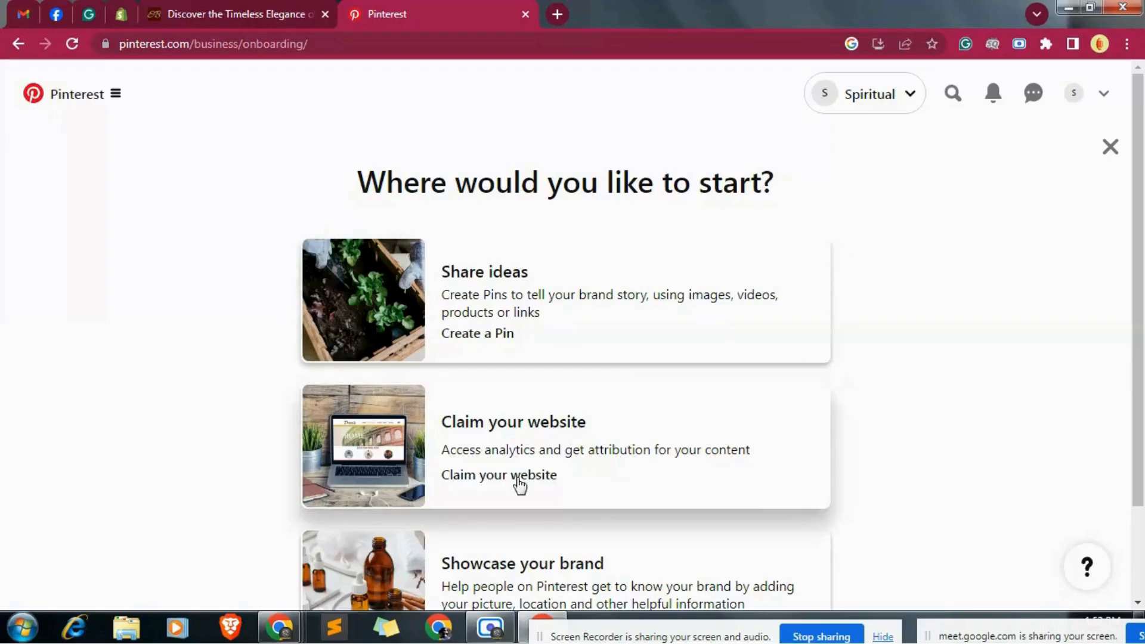
# Choose Claim your website among the options for where to start.
pyautogui.scroll(-1, 624, 336)
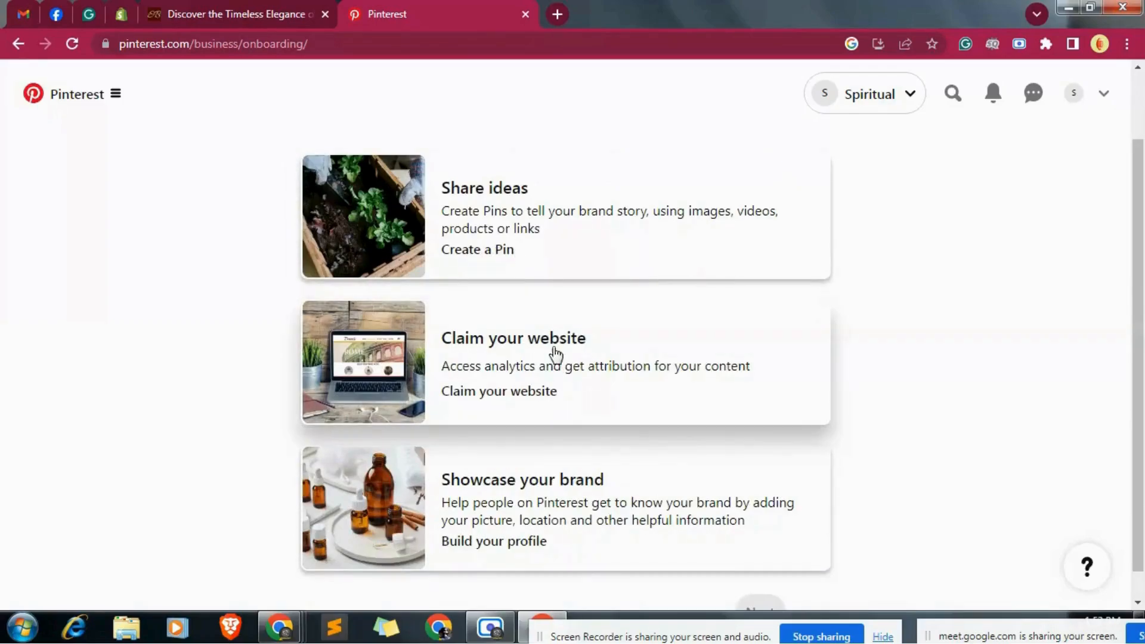
pyautogui.scroll(-1, 619, 504)
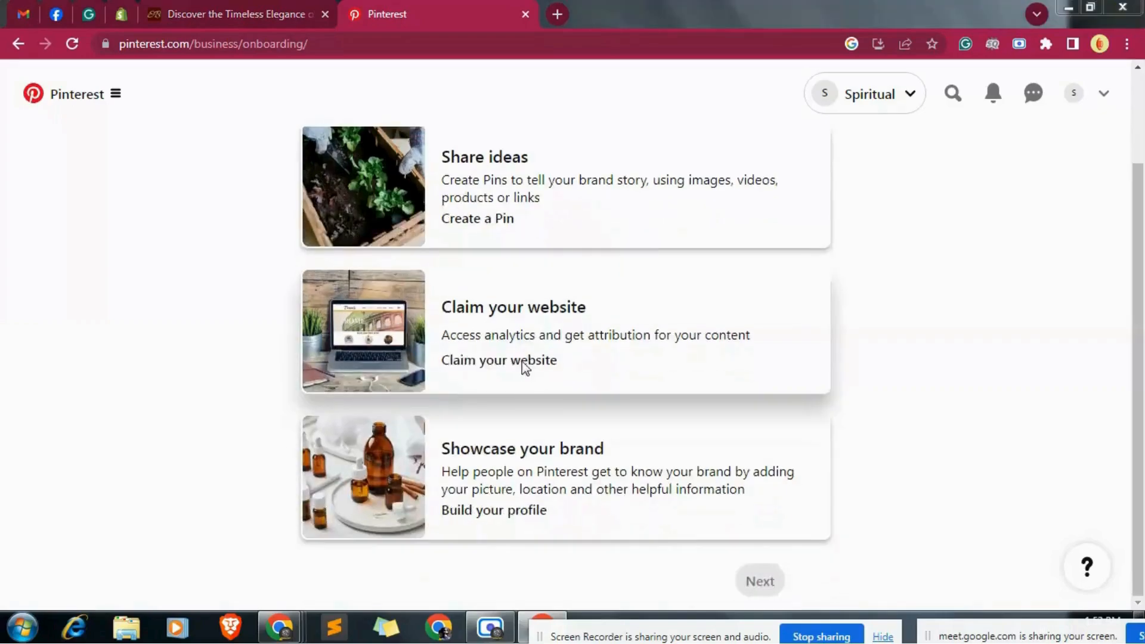
pyautogui.click(557, 307)
pyautogui.click(494, 305)
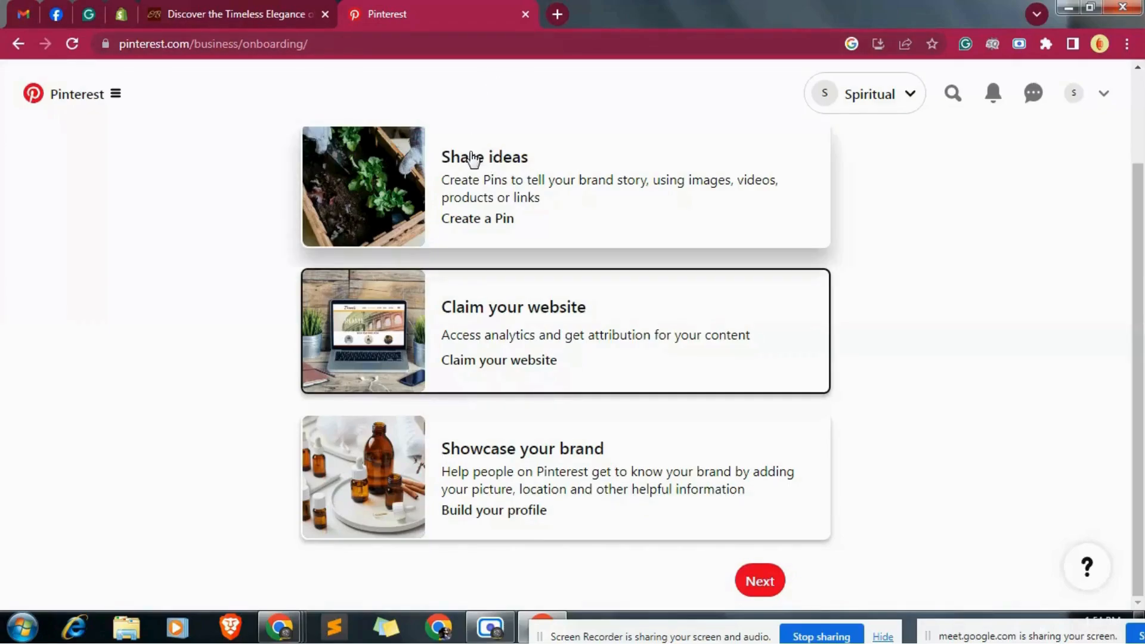
# Search Google for pinterest in a separate tab, browse the image results and close that tab.
pyautogui.click(559, 13)
pyautogui.write('pin')
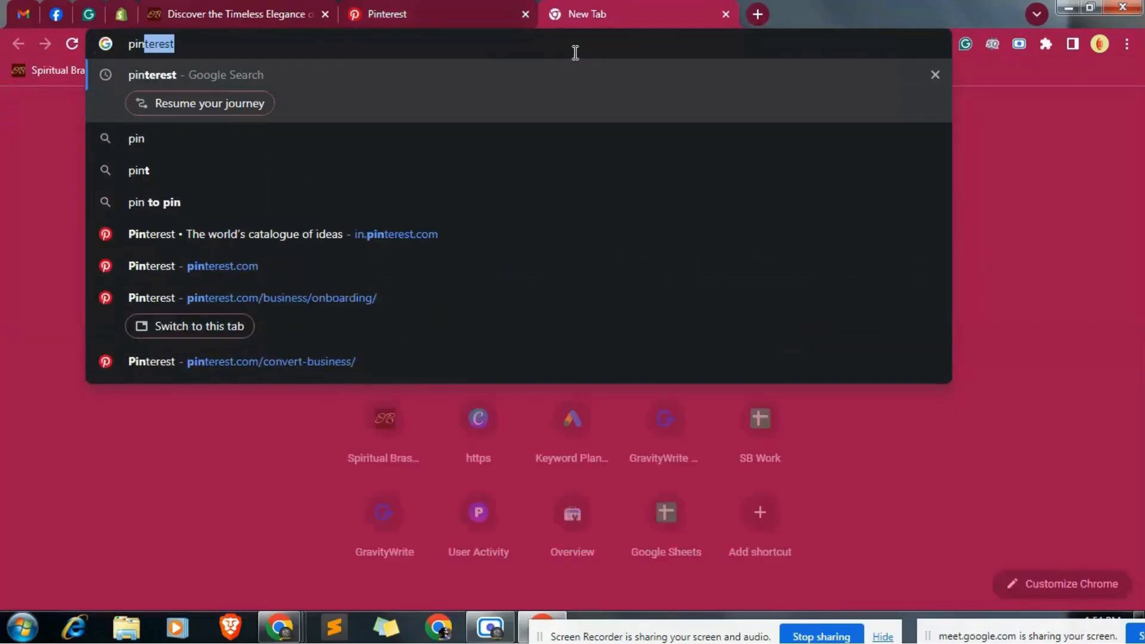
pyautogui.write('terest')
pyautogui.press('Return')
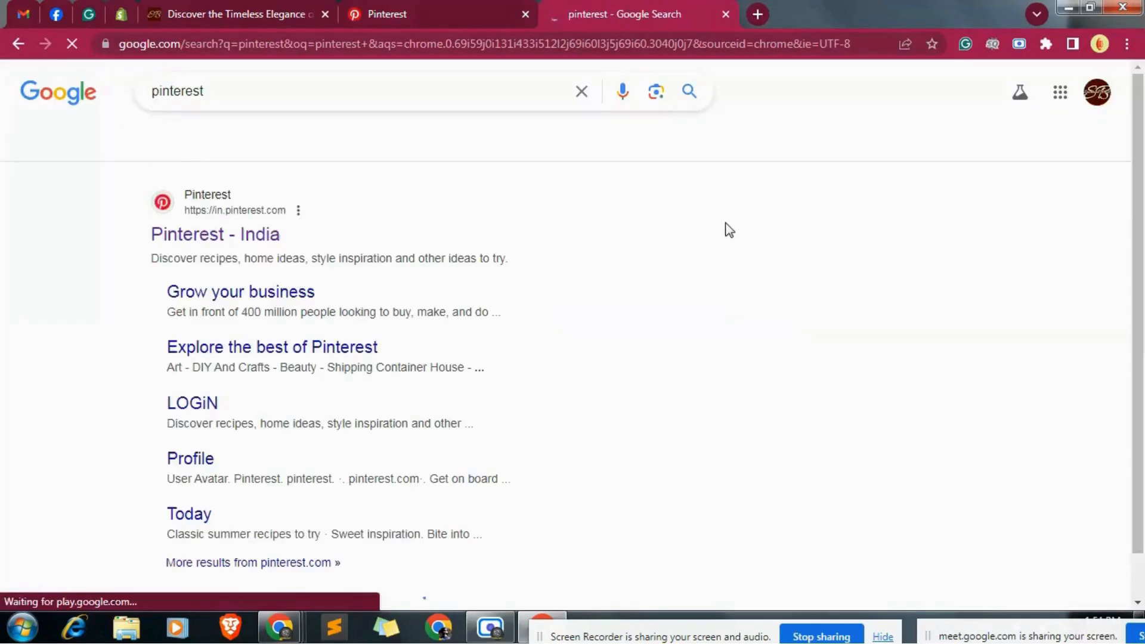
pyautogui.click(206, 152)
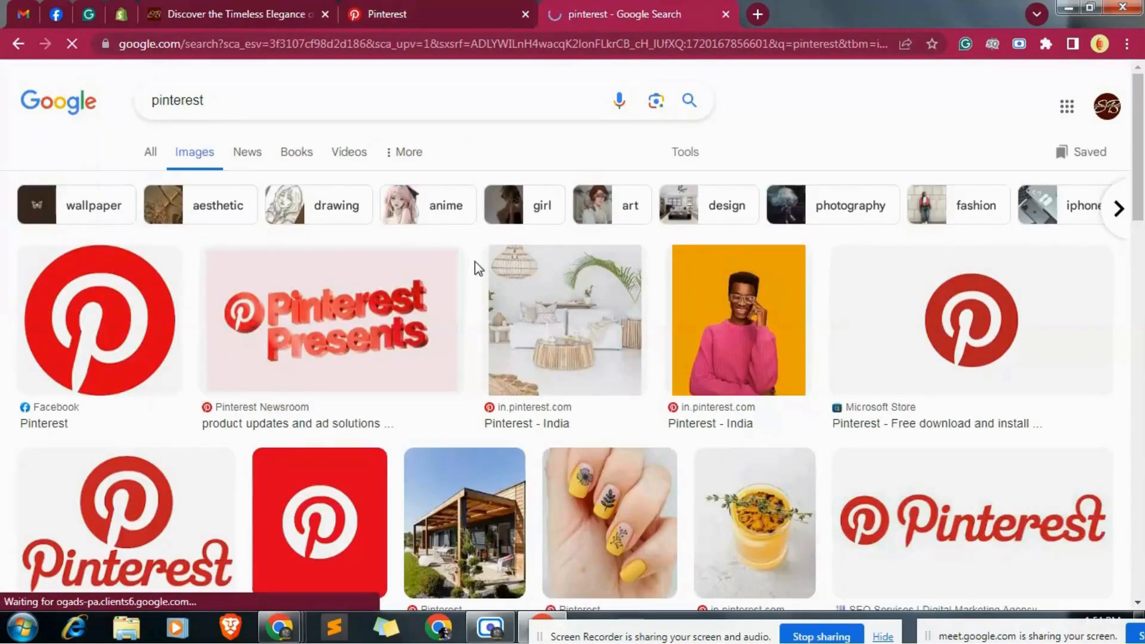
pyautogui.scroll(-4, 628, 394)
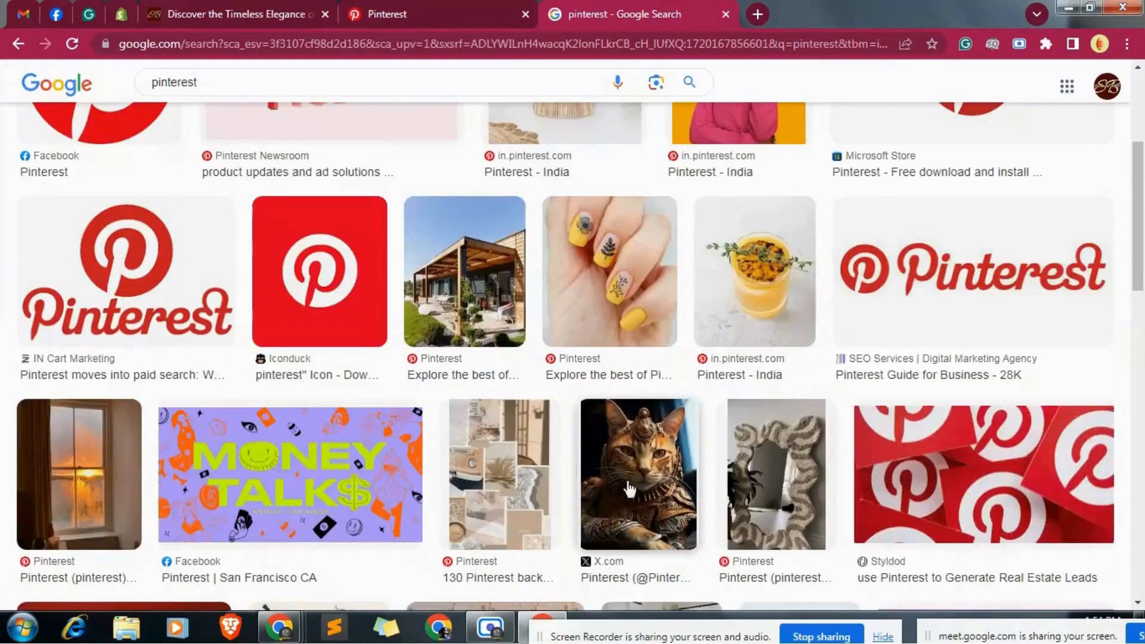
pyautogui.click(726, 15)
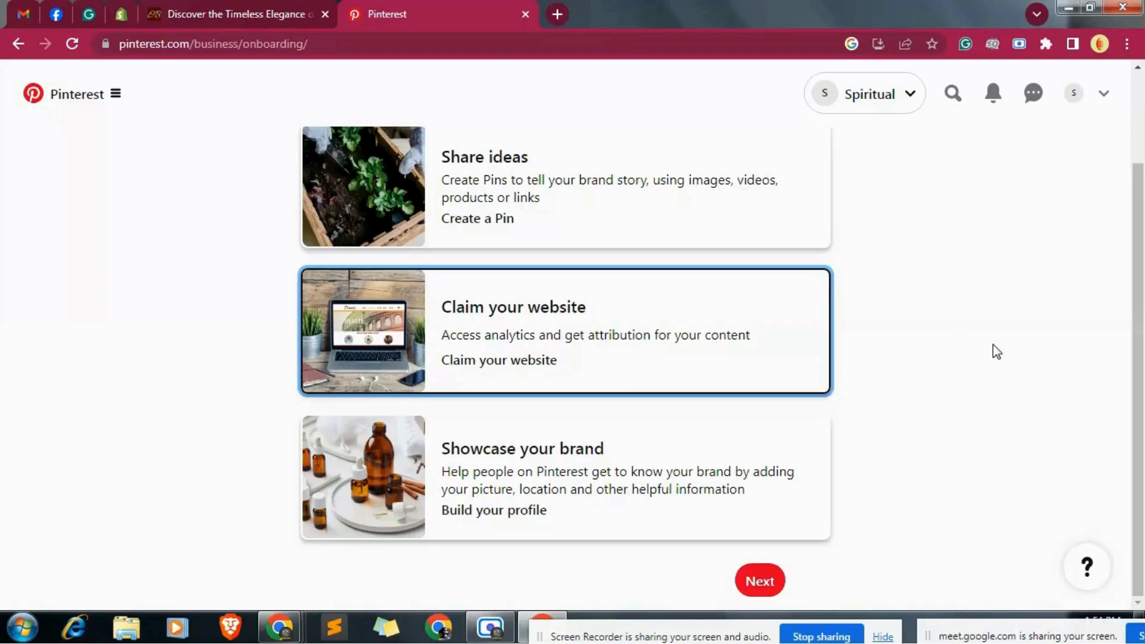
# Choose Share ideas as the starting point and continue to the pin creation form.
pyautogui.click(511, 182)
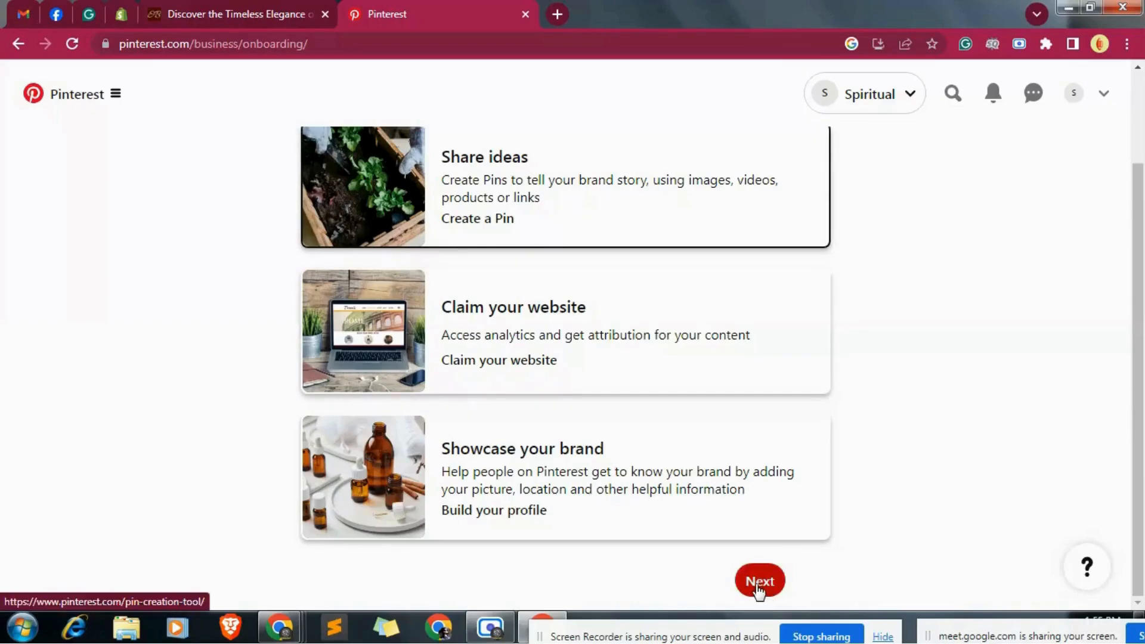
pyautogui.click(600, 332)
pyautogui.click(621, 205)
pyautogui.click(760, 588)
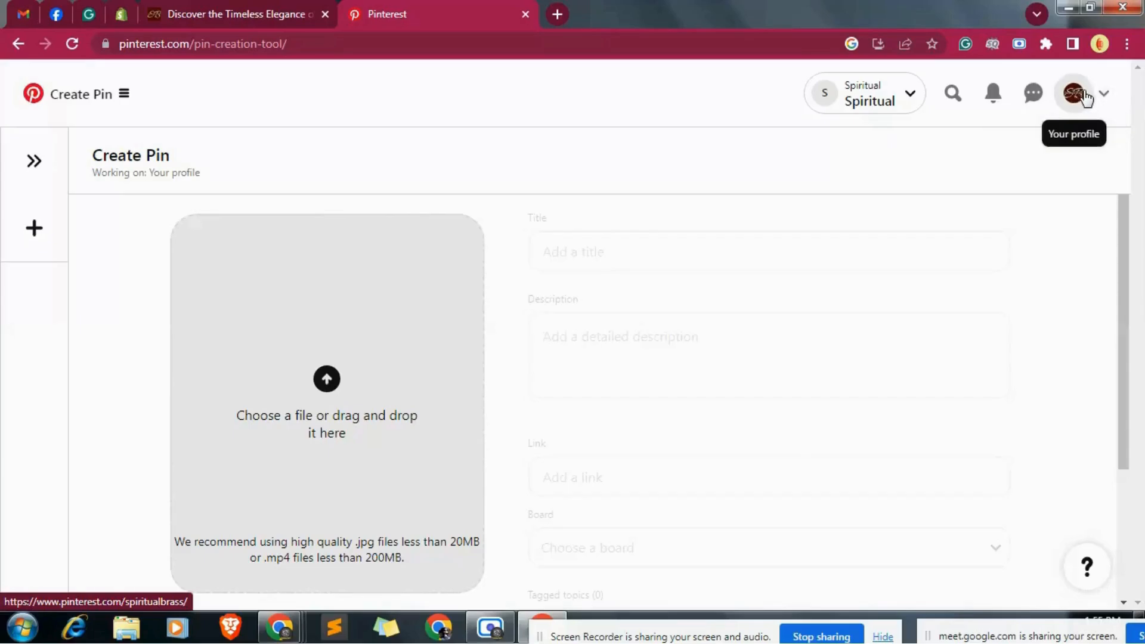
# Examine the account options of the business profile and look over the blank pin form.
pyautogui.click(1106, 96)
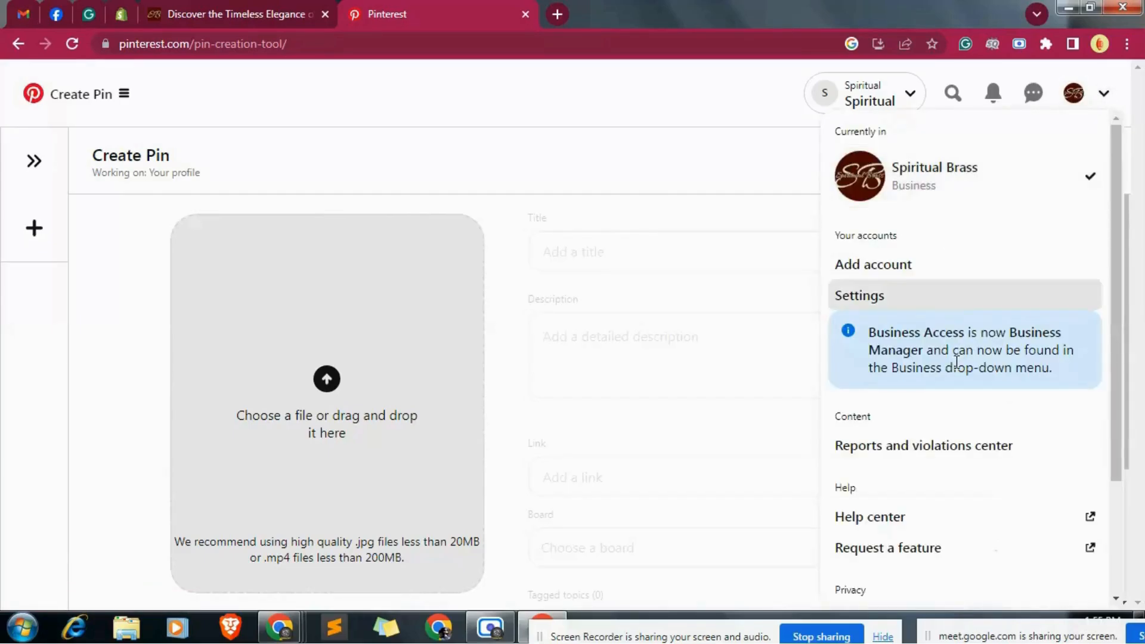
pyautogui.click(697, 160)
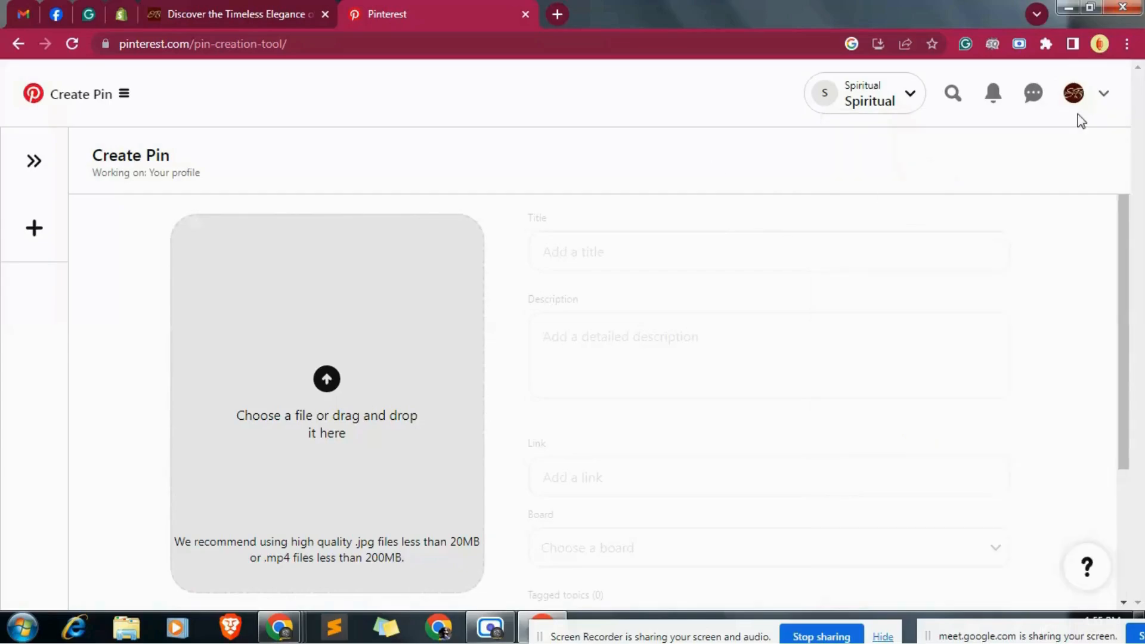
pyautogui.click(1106, 96)
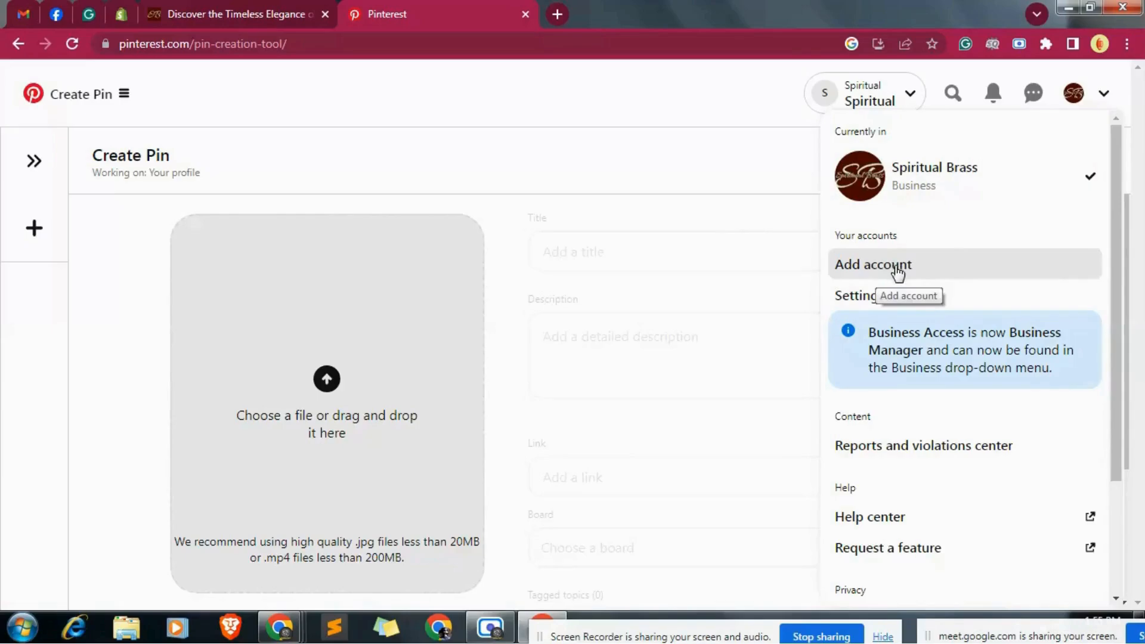
pyautogui.click(732, 145)
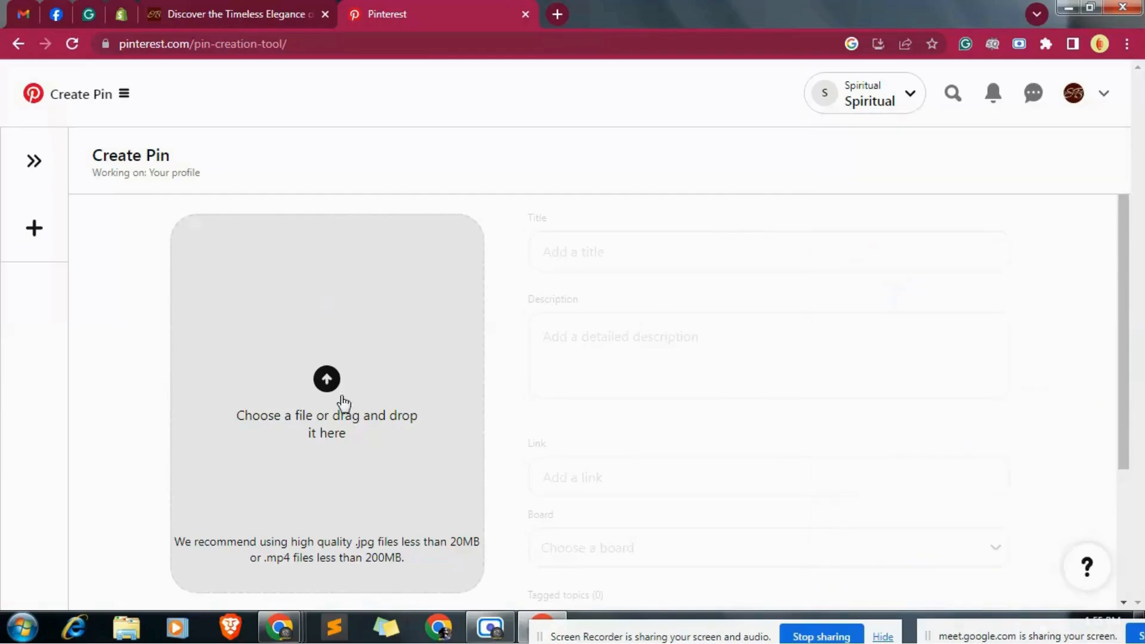
pyautogui.scroll(-1, 645, 365)
pyautogui.scroll(-3, 537, 370)
pyautogui.scroll(3, 316, 452)
pyautogui.scroll(-3, 317, 455)
pyautogui.scroll(3, 282, 407)
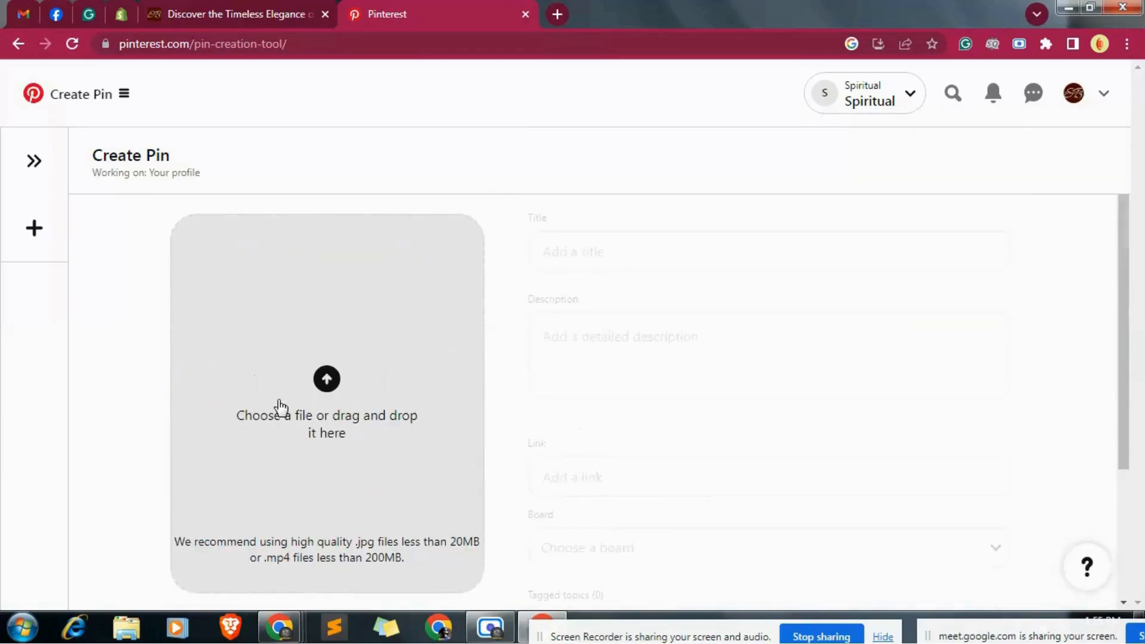
# Upload the image spiritual-brass-hd-logo from the logo folder inside Downloads > Spiritual Brass to the new pin.
pyautogui.click(328, 382)
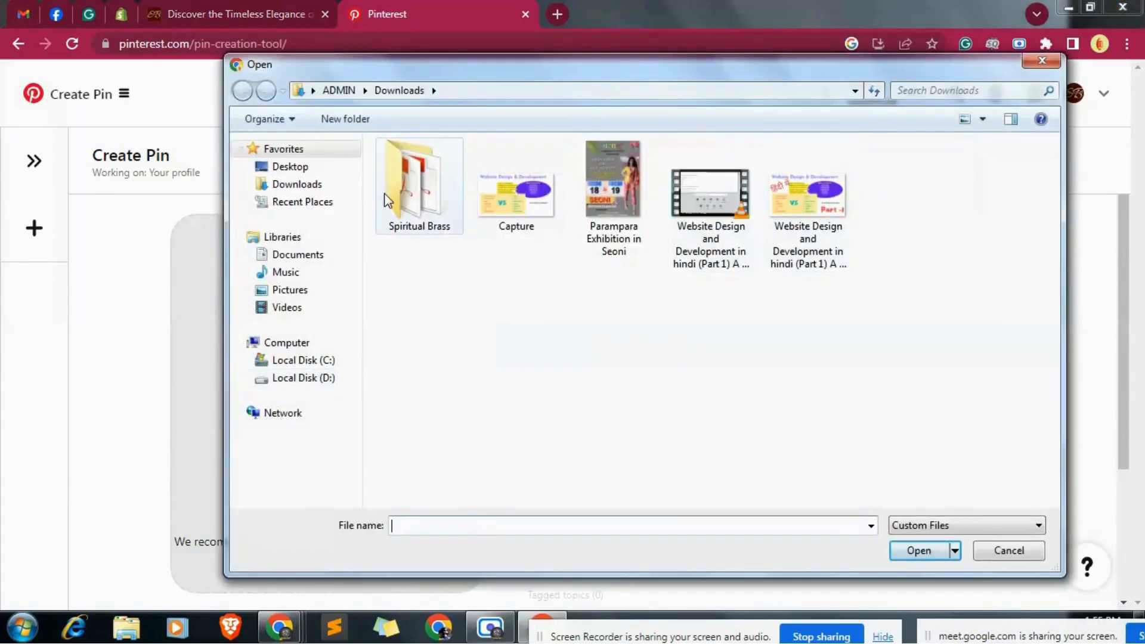
pyautogui.doubleClick(418, 197)
pyautogui.scroll(-5, 695, 358)
pyautogui.scroll(5, 704, 384)
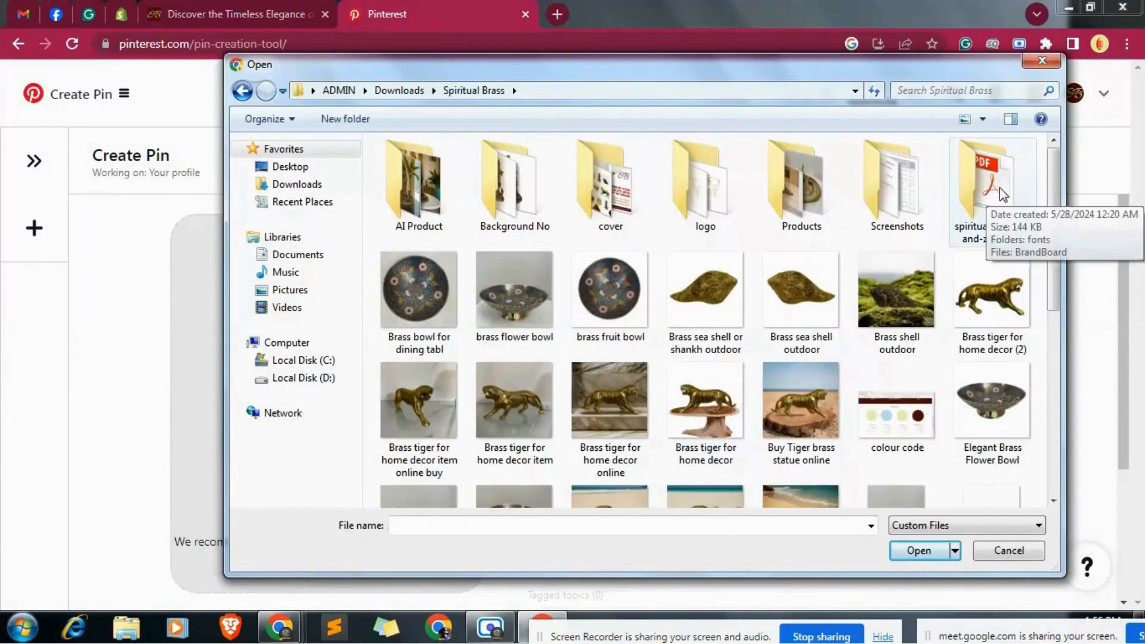
pyautogui.doubleClick(704, 190)
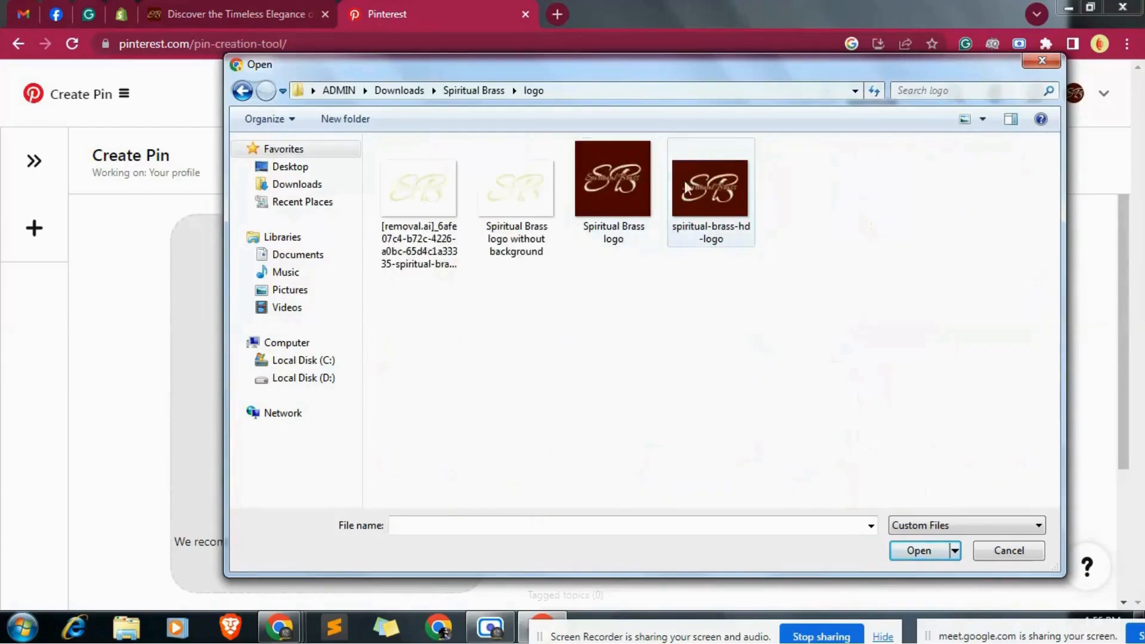
pyautogui.click(710, 189)
pyautogui.click(921, 550)
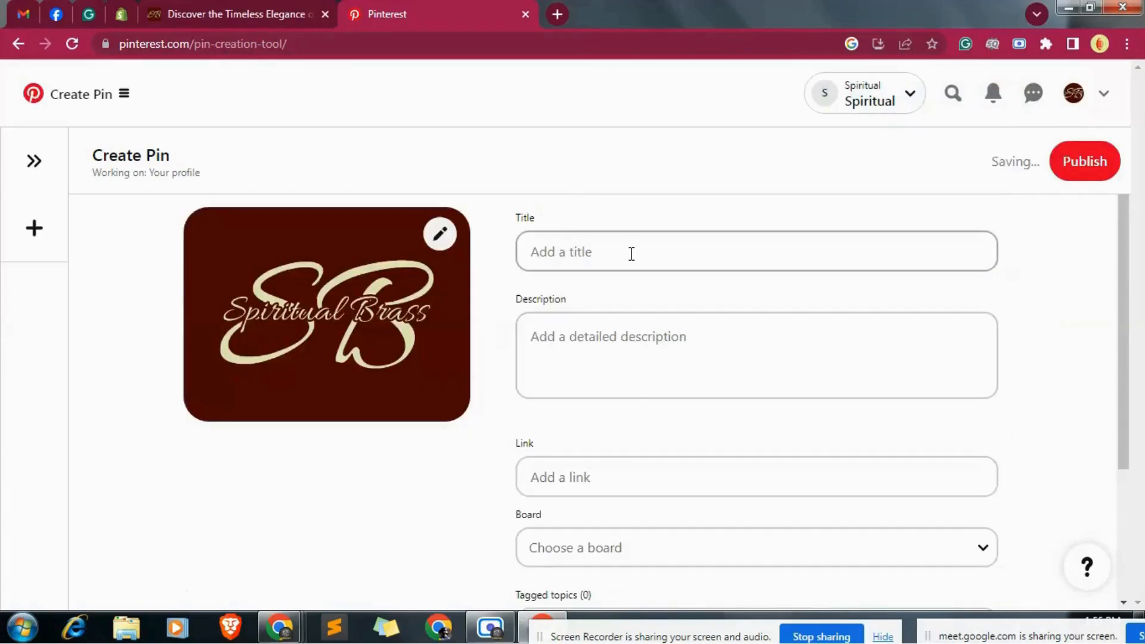
# Title the pin Spiritual Brass and paste the store's copied tagline "Improve your spirituality with purity of brass" as its description.
pyautogui.click(632, 254)
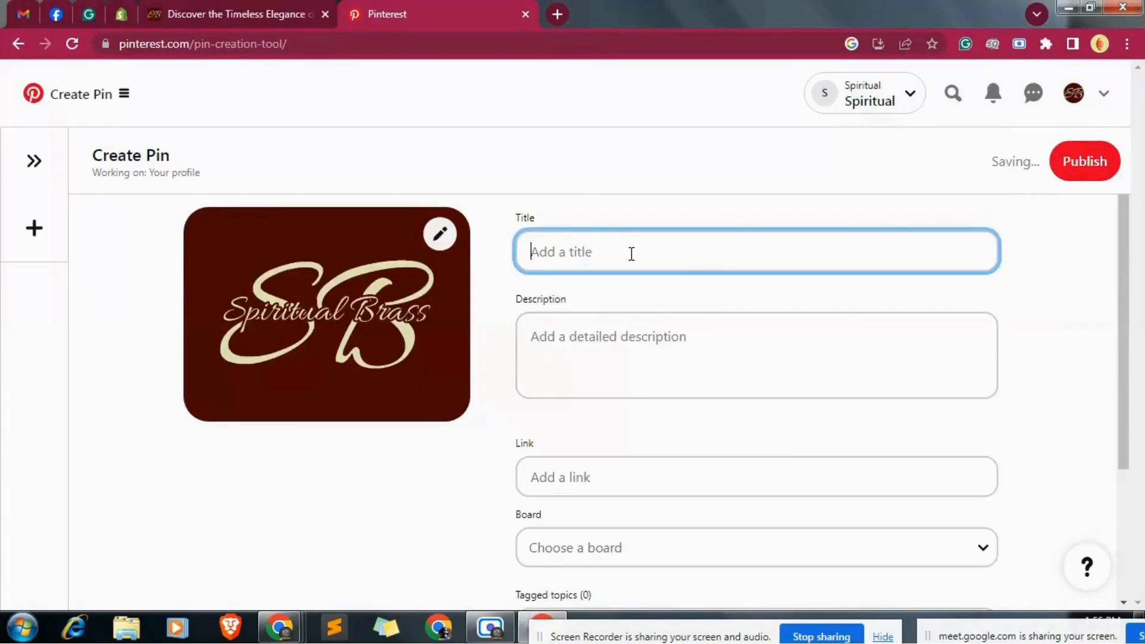
pyautogui.click(632, 253)
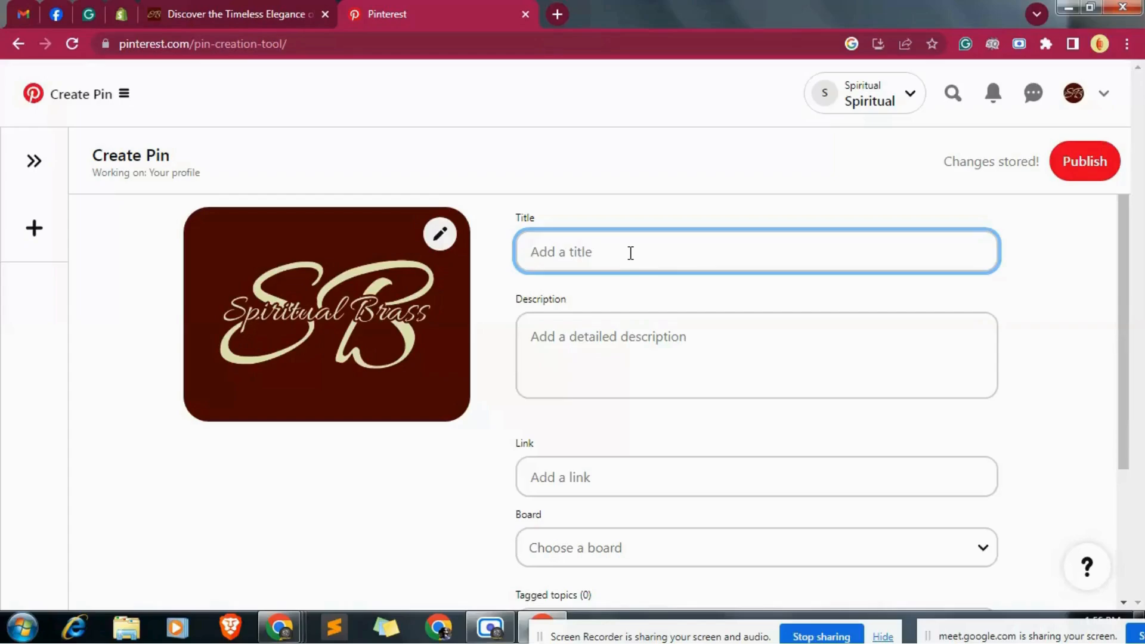
pyautogui.write('Spirit')
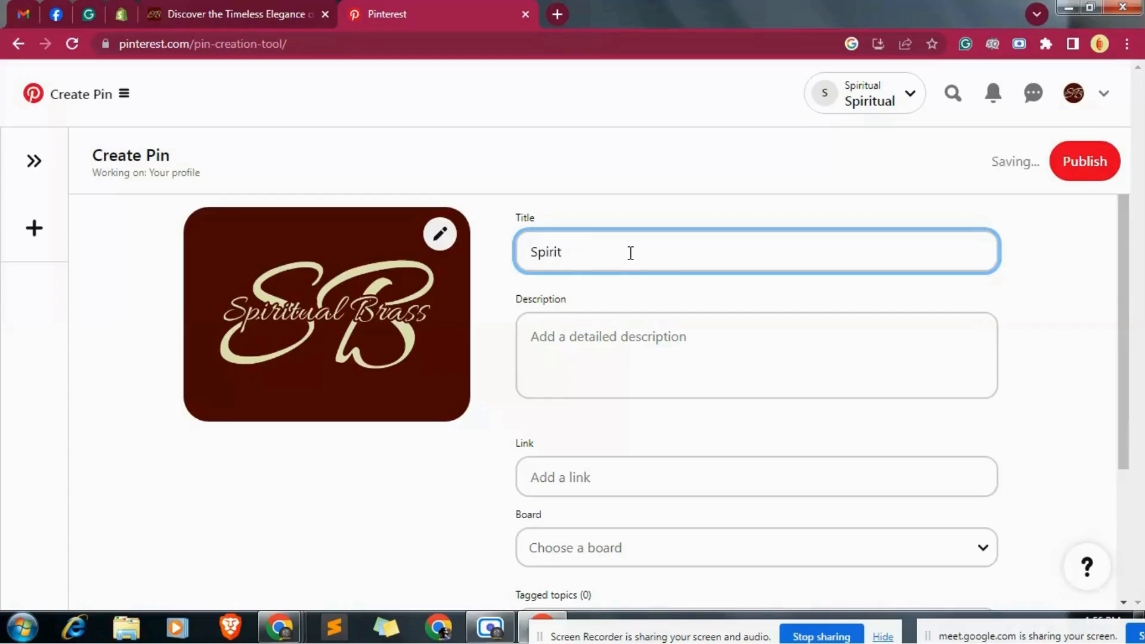
pyautogui.click(238, 14)
pyautogui.moveTo(379, 210); pyautogui.dragTo(757, 220)
pyautogui.hotkey('ctrl', 'c')
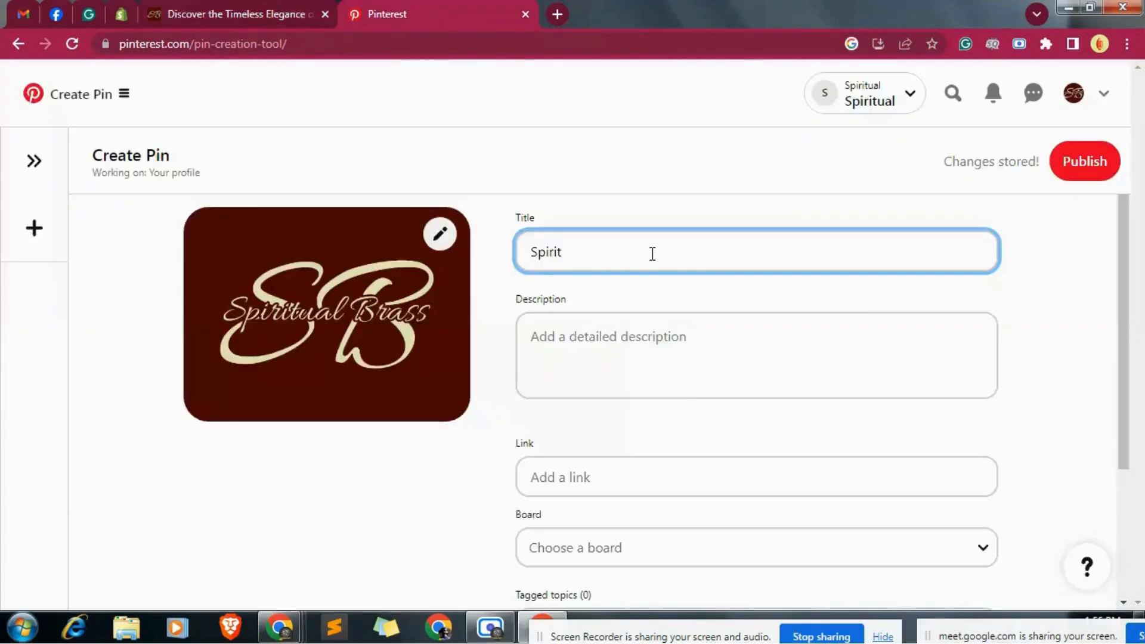
pyautogui.write('ual Brass')
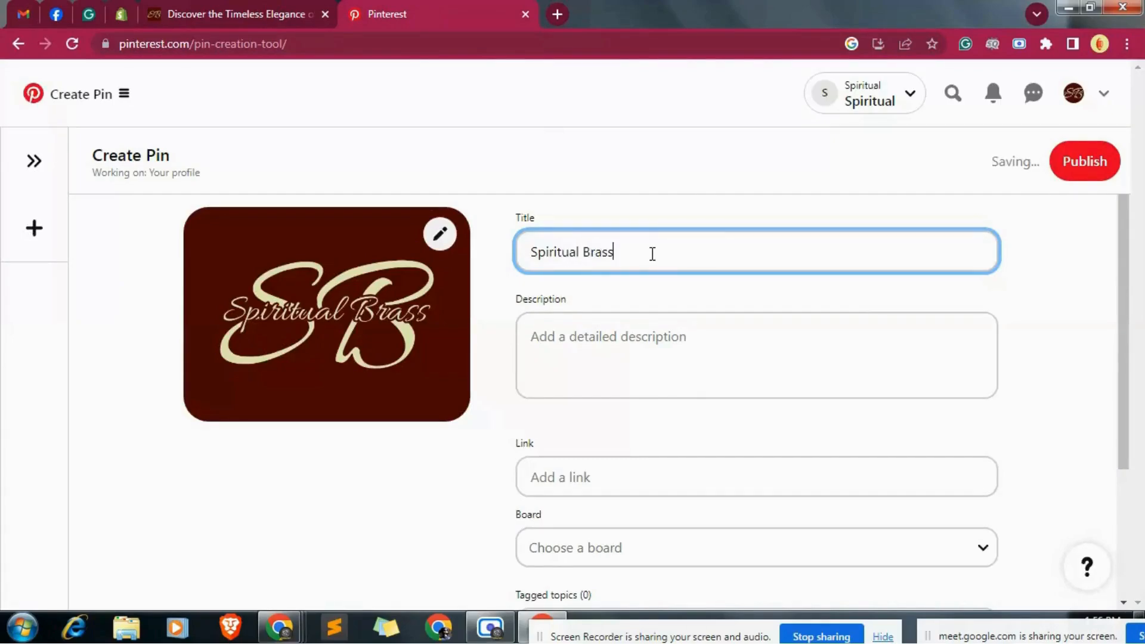
pyautogui.click(618, 340)
pyautogui.hotkey('ctrl', 'v')
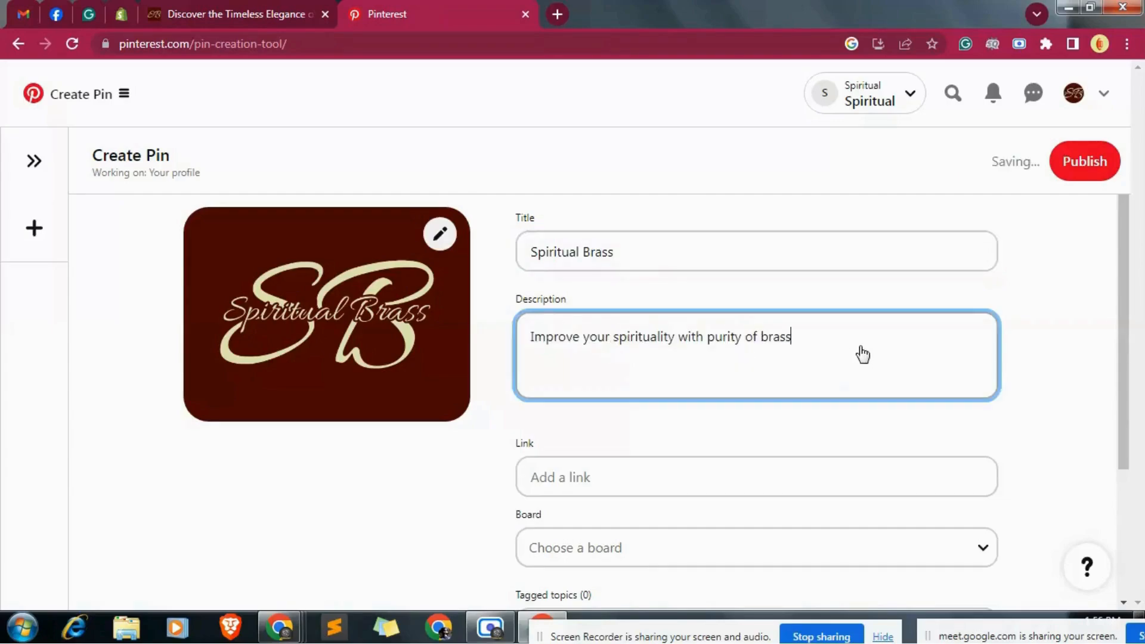
pyautogui.click(653, 257)
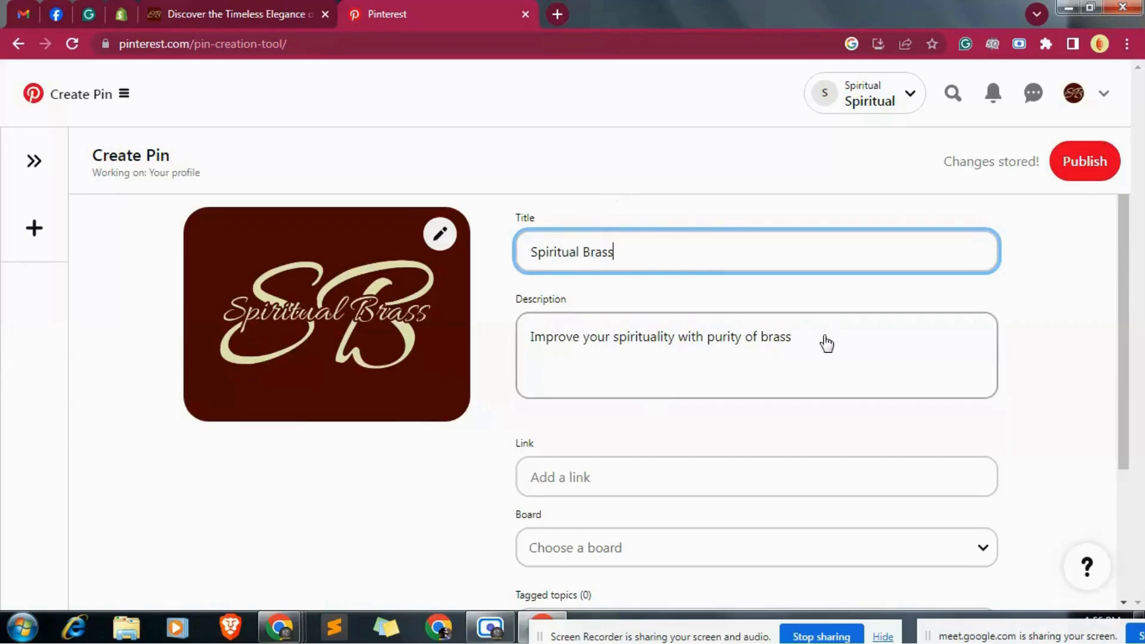
pyautogui.click(209, 7)
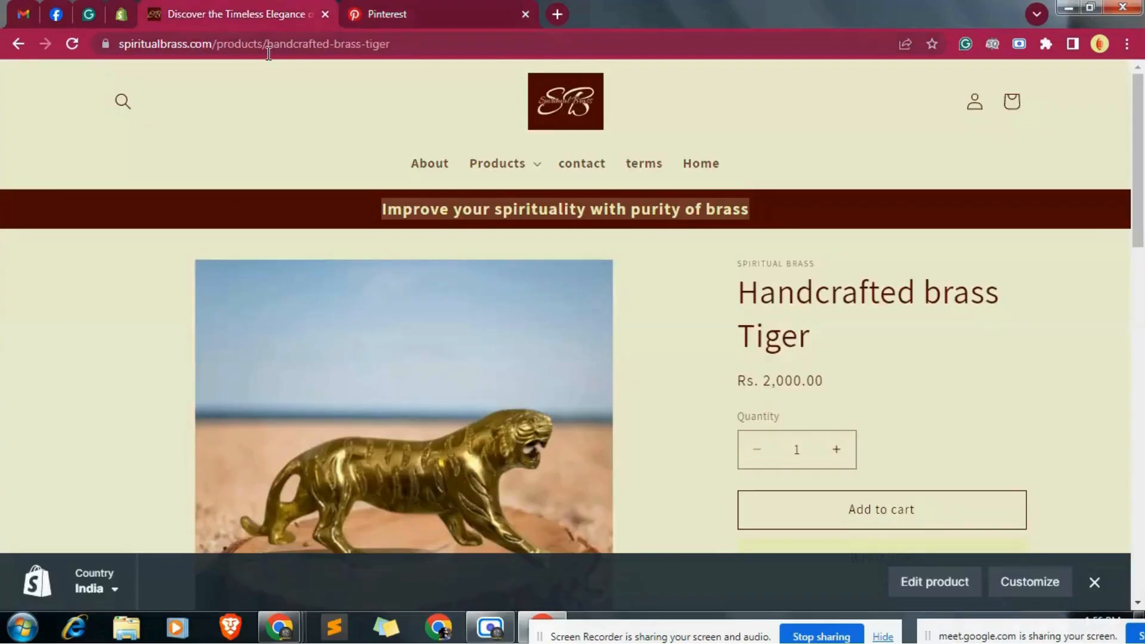
pyautogui.click(544, 113)
pyautogui.click(352, 43)
pyautogui.hotkey('ctrl', 'c')
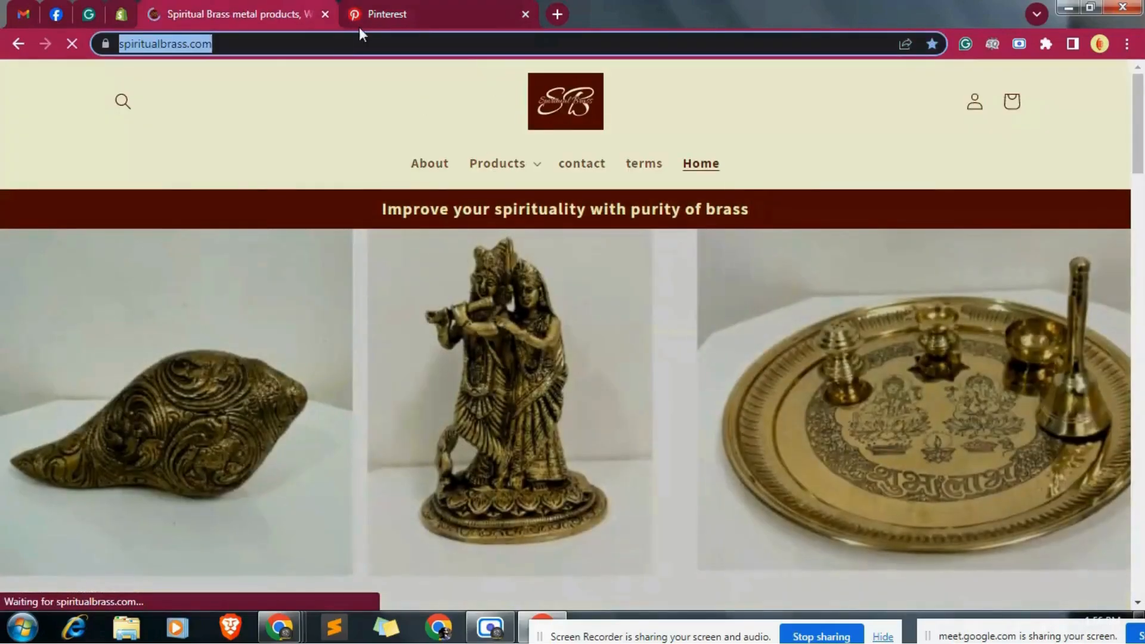
pyautogui.click(370, 15)
pyautogui.click(597, 471)
pyautogui.hotkey('ctrl', 'v')
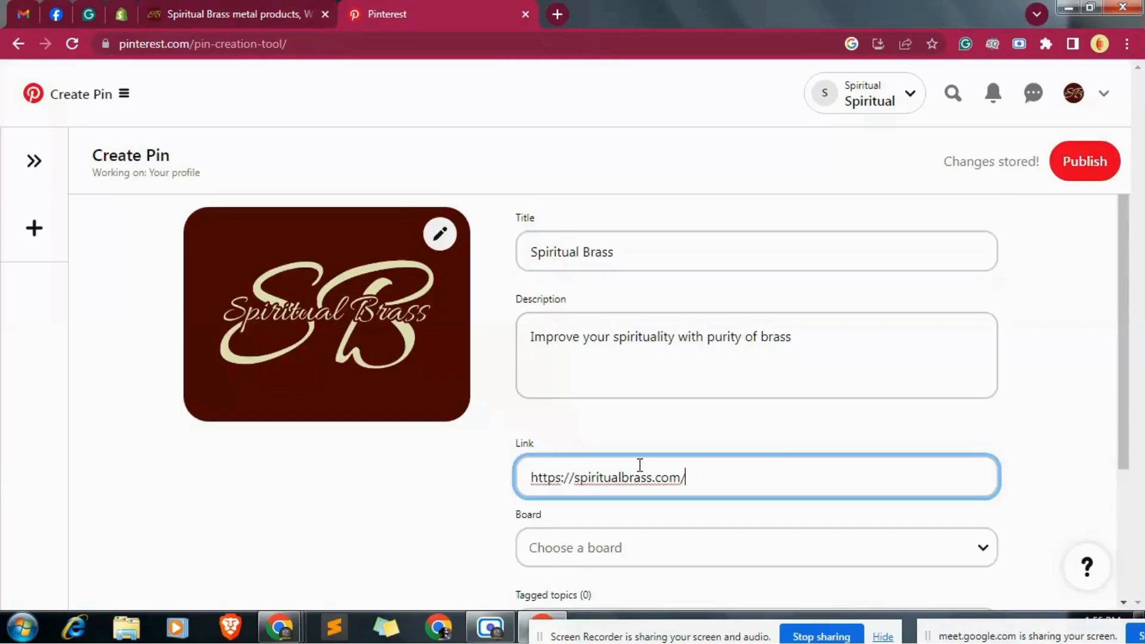
# Create a public board named Handcrafted Brass Items and assign the pin to it.
pyautogui.click(624, 554)
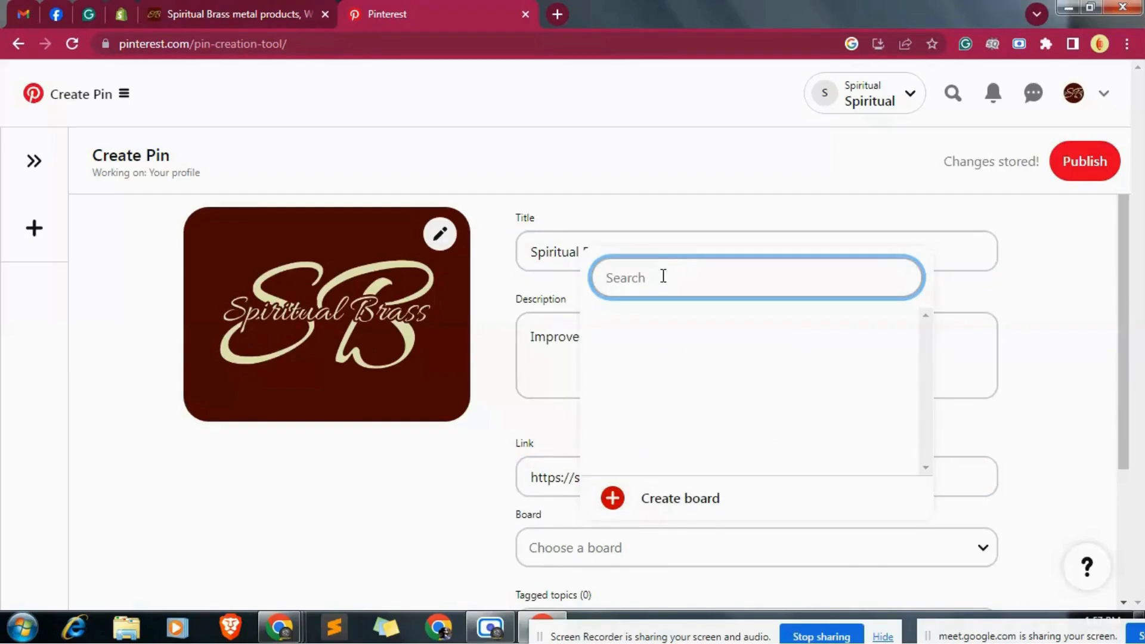
pyautogui.write('ddfa')
pyautogui.press('BackSpace')
pyautogui.press('BackSpace')
pyautogui.click(671, 498)
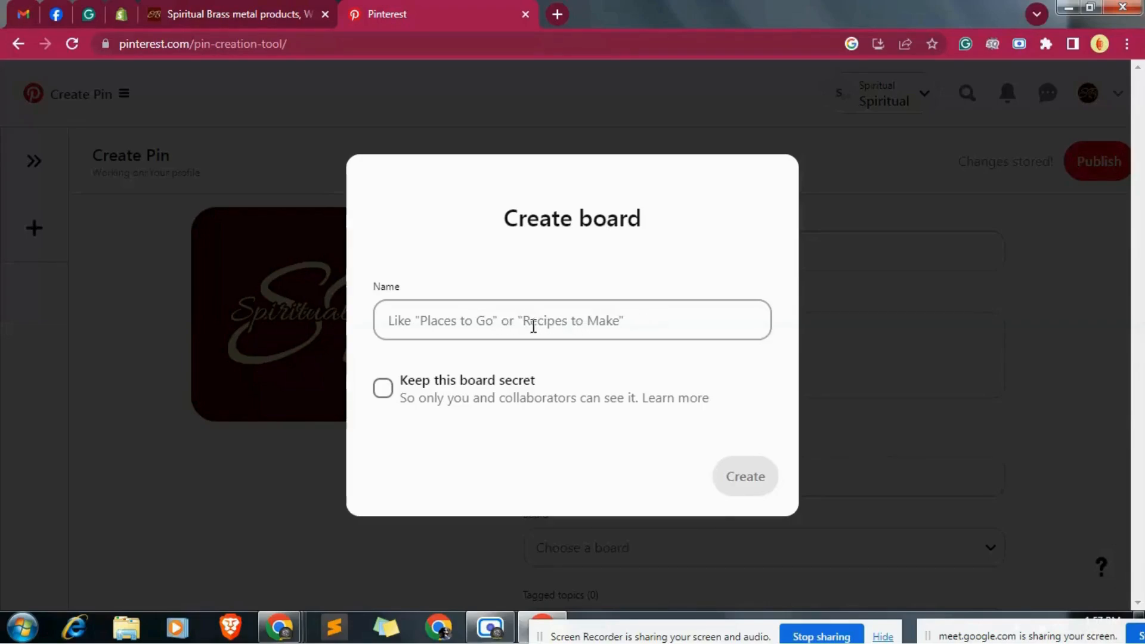
pyautogui.click(399, 319)
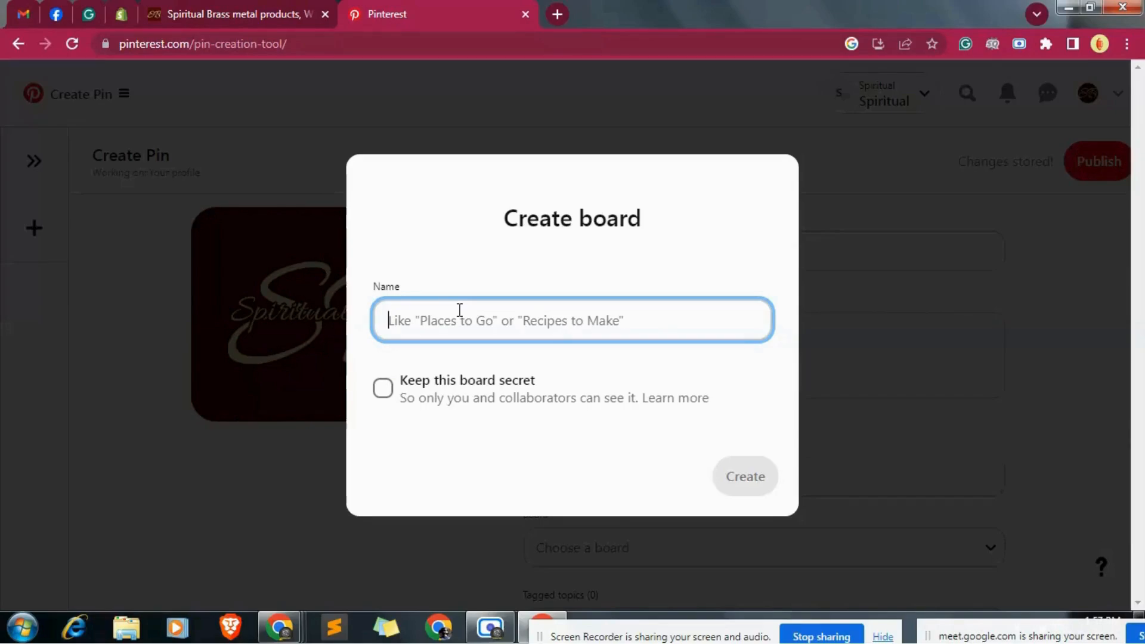
pyautogui.write('Handcrafted')
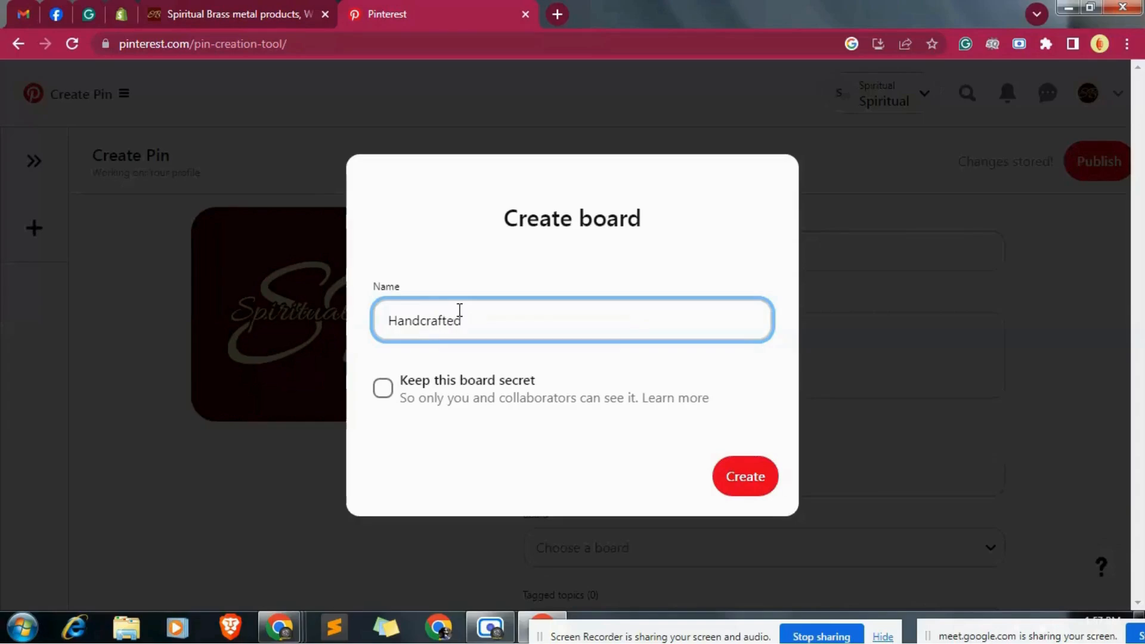
pyautogui.write(' Brass')
pyautogui.press('BackSpace')
pyautogui.click(750, 475)
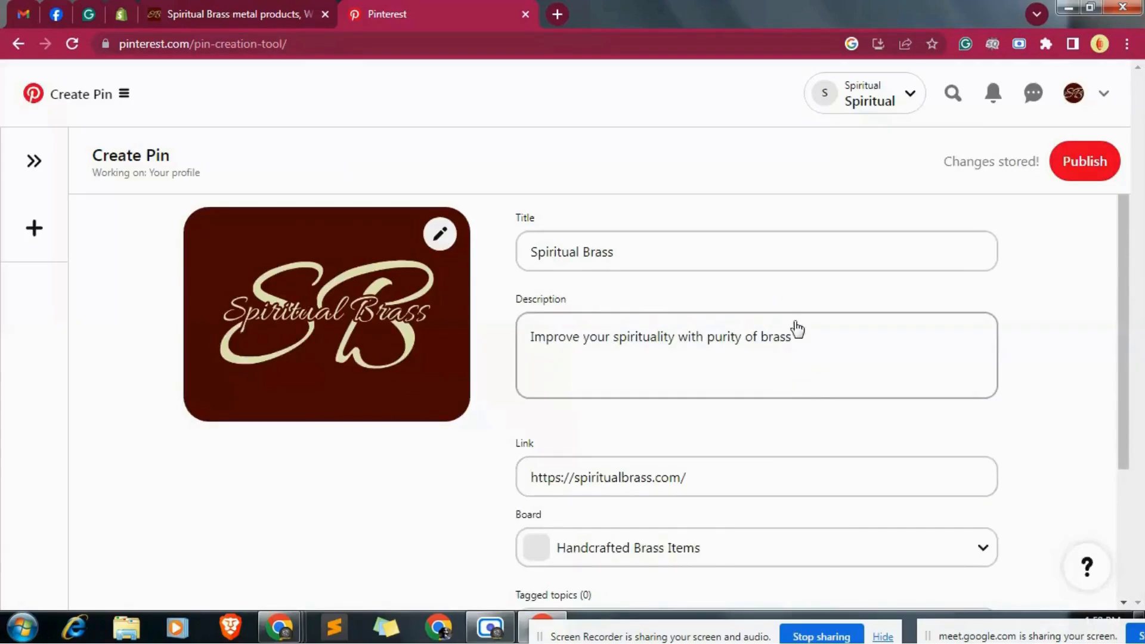
# Switch to the browser window holding the SMO Social Media Optimization design and open the bookmarked ChatGPT site in a new tab.
pyautogui.scroll(-3, 778, 440)
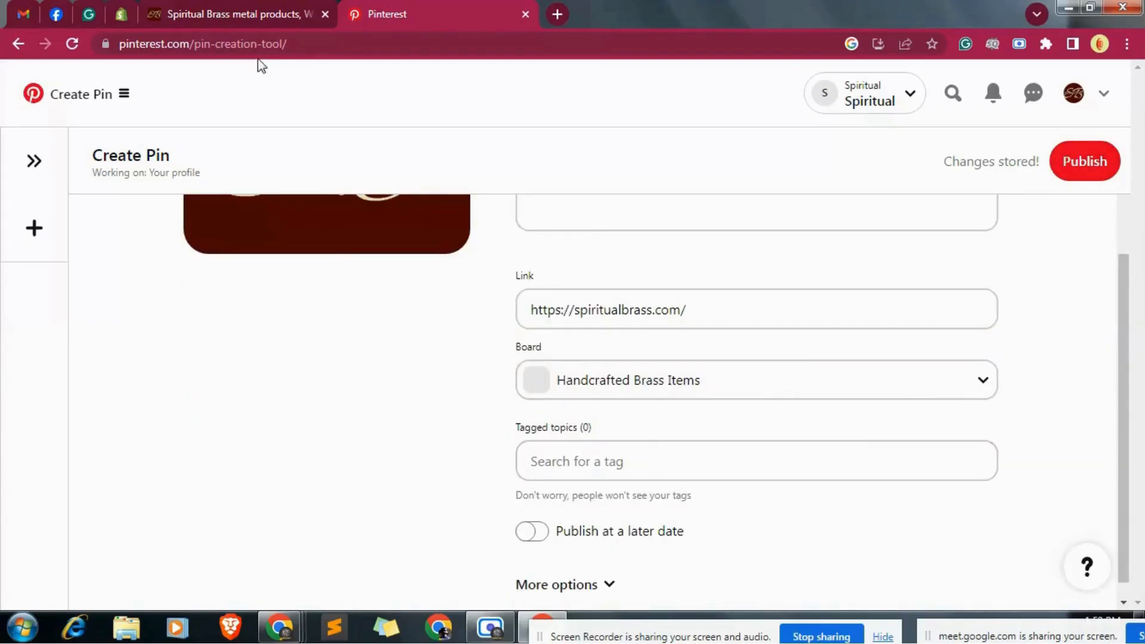
pyautogui.moveTo(279, 626)
pyautogui.click(118, 524)
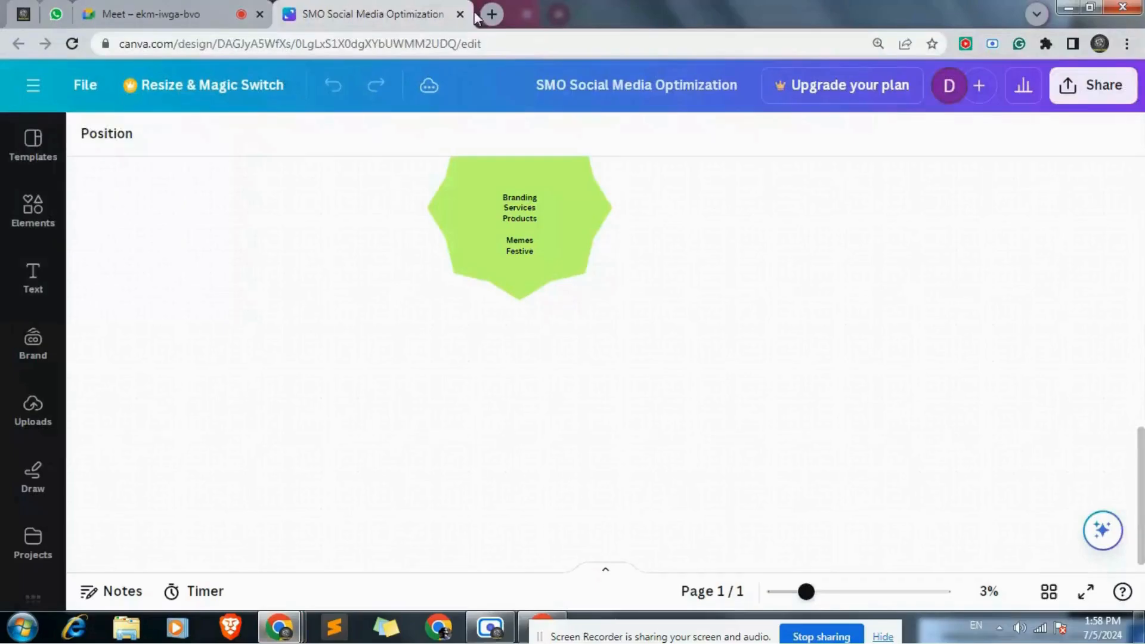
pyautogui.hotkey('ctrl', 't')
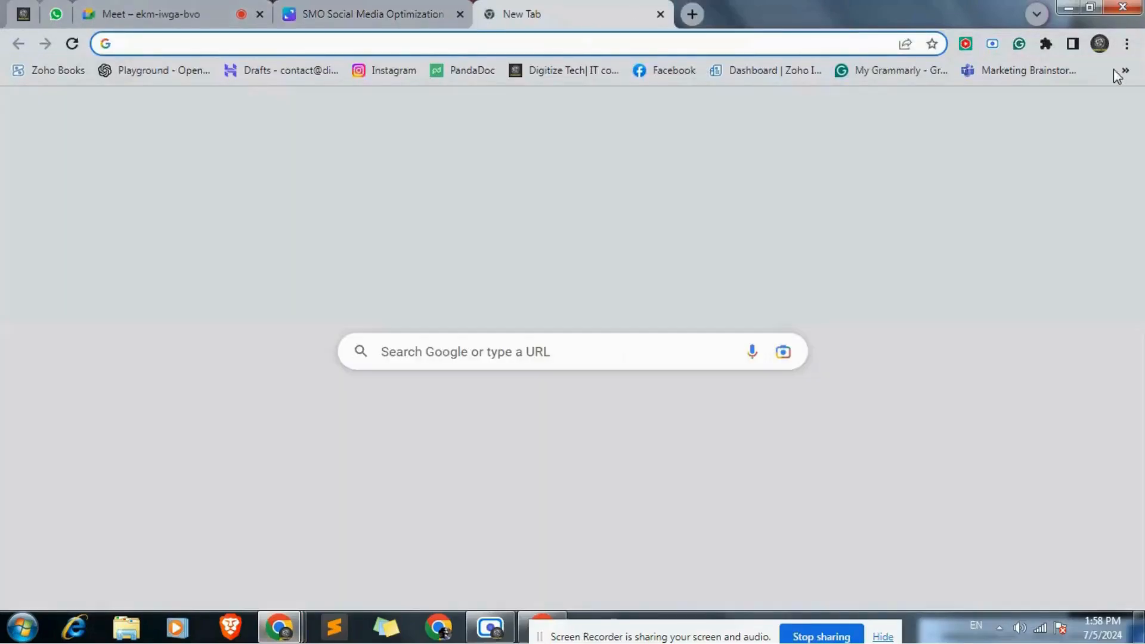
pyautogui.click(1125, 70)
pyautogui.click(877, 152)
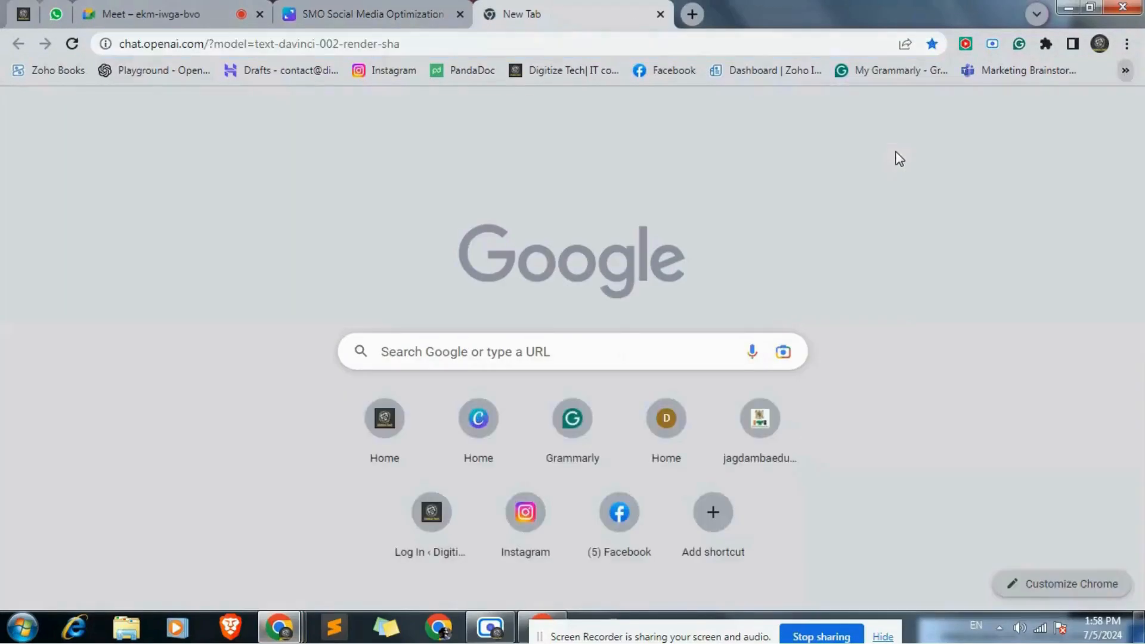
# Copy the whole description from the Pinterest pin form and return to ChatGPT.
pyautogui.moveTo(540, 627)
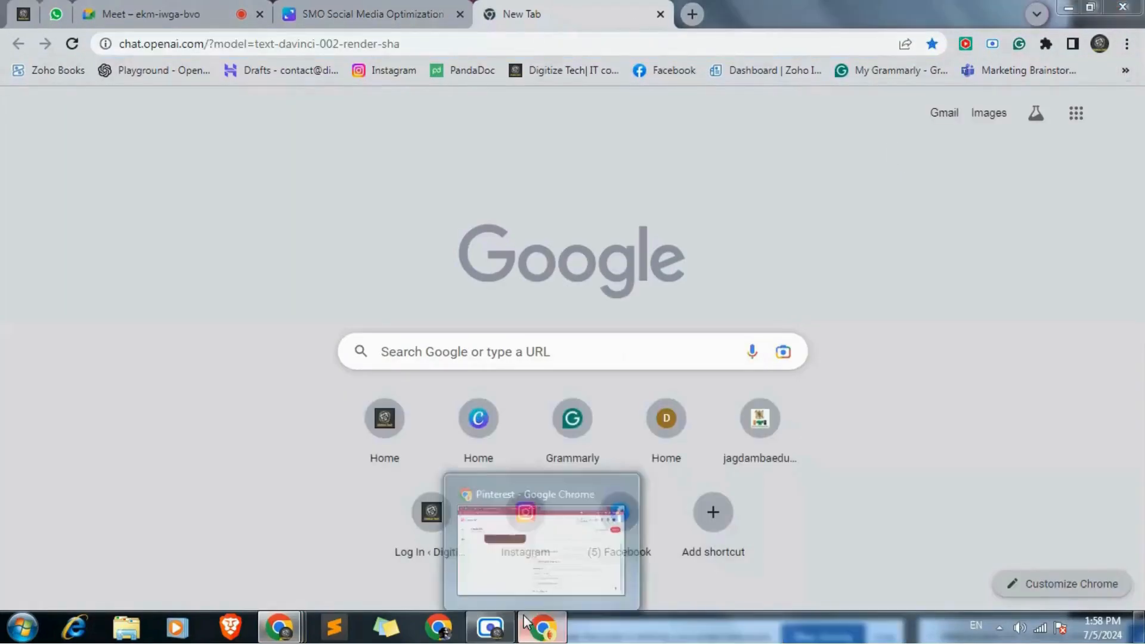
pyautogui.click(494, 513)
pyautogui.scroll(3, 632, 238)
pyautogui.click(796, 338)
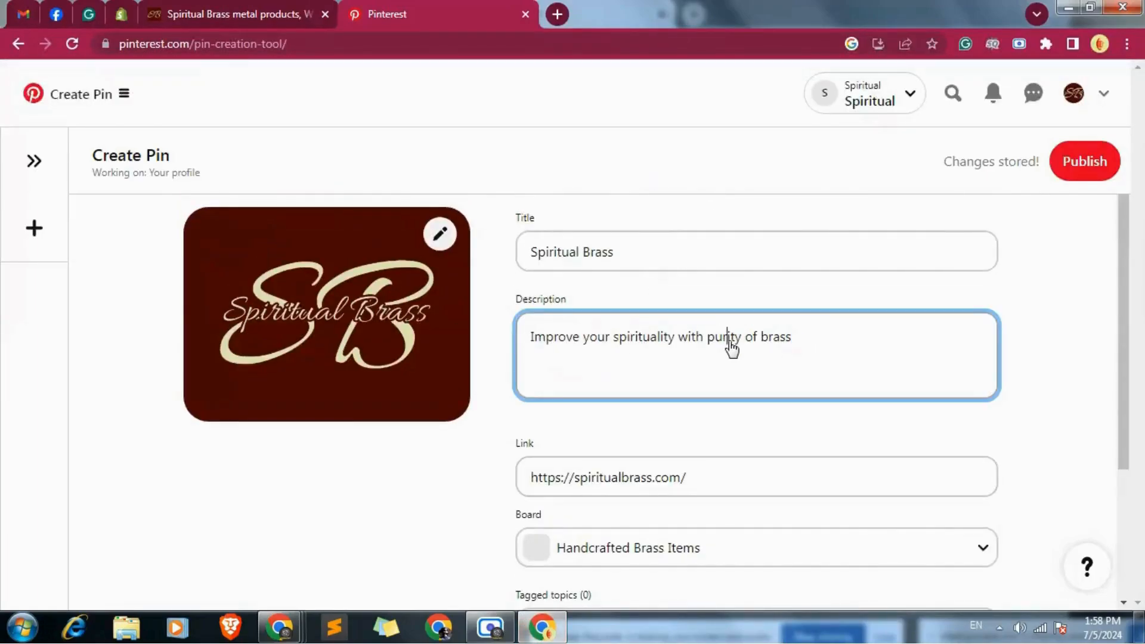
pyautogui.hotkey('ctrl', 'a')
pyautogui.hotkey('ctrl', 'c')
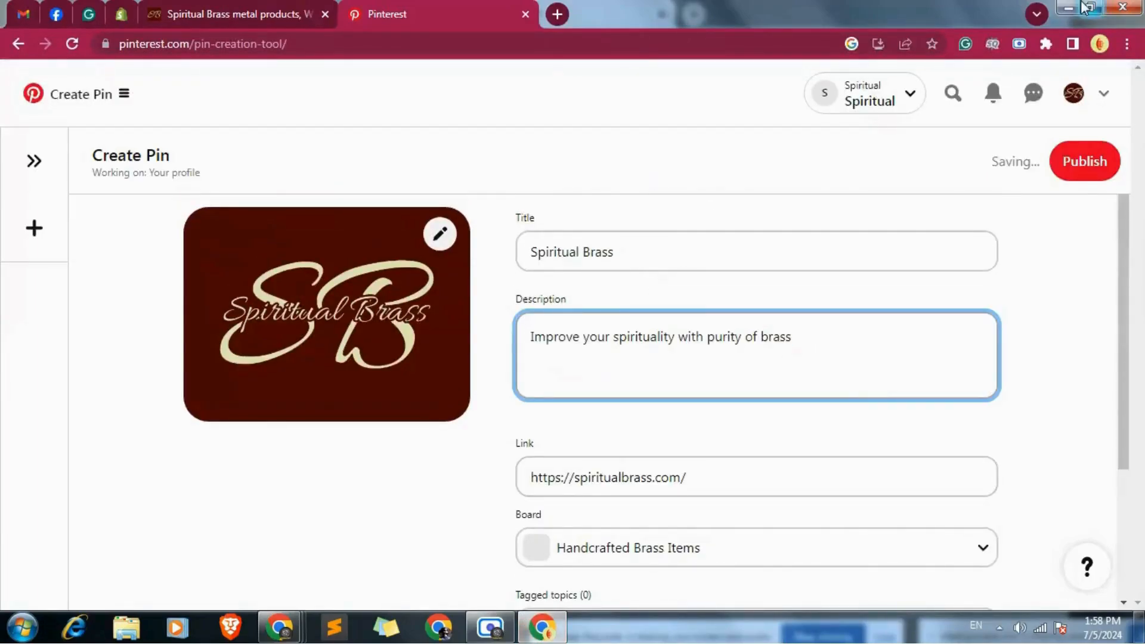
pyautogui.click(1068, 9)
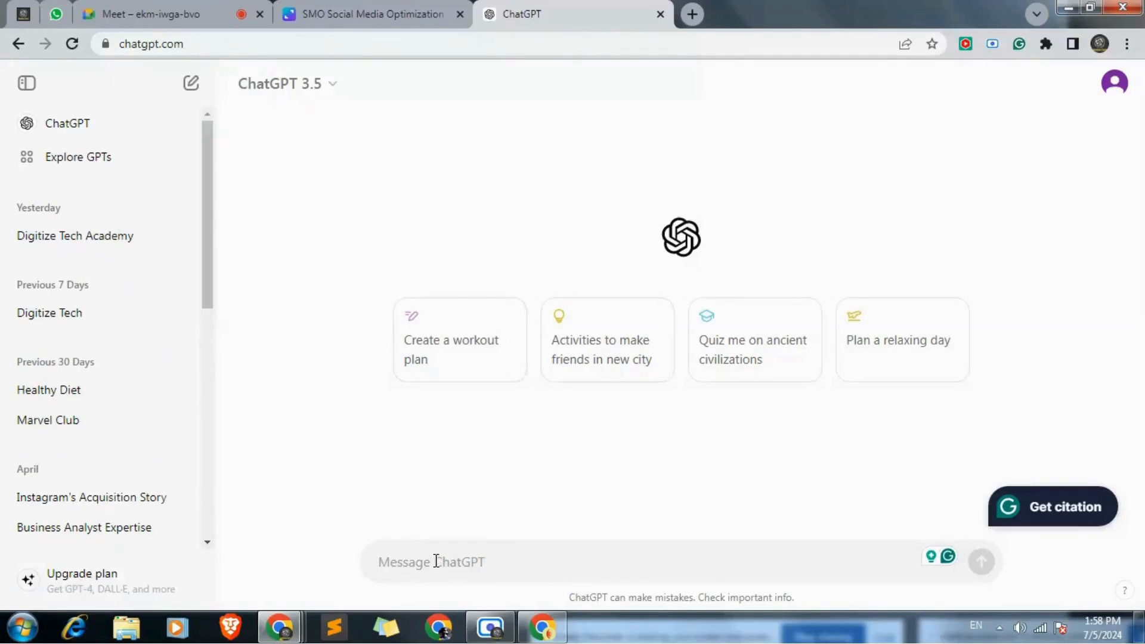
# Ask ChatGPT to "Create a Social media post caption for telling Improve your spirituality with purity of brass with hashtags.".
pyautogui.write('Creat')
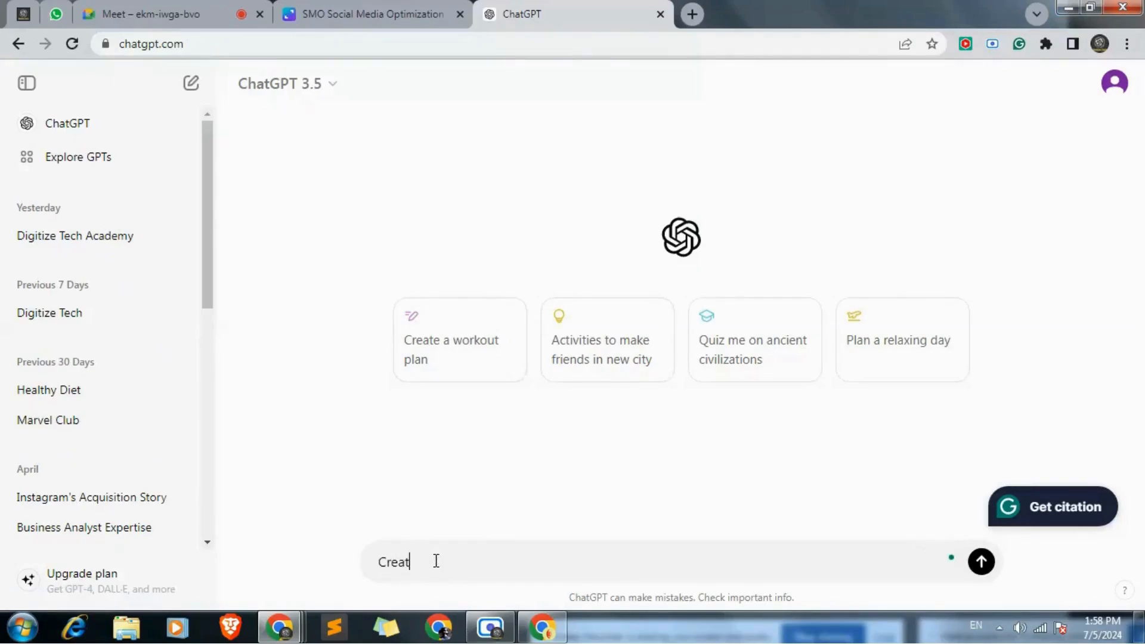
pyautogui.write('e a Social media post caption for')
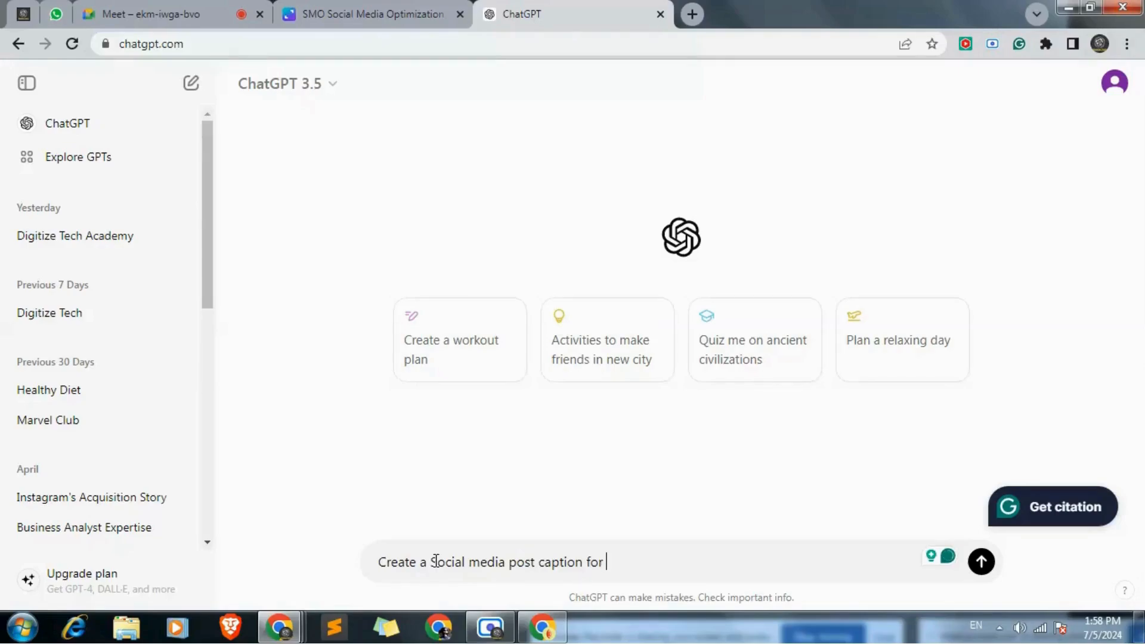
pyautogui.write(' telling')
pyautogui.hotkey('ctrl', 'v')
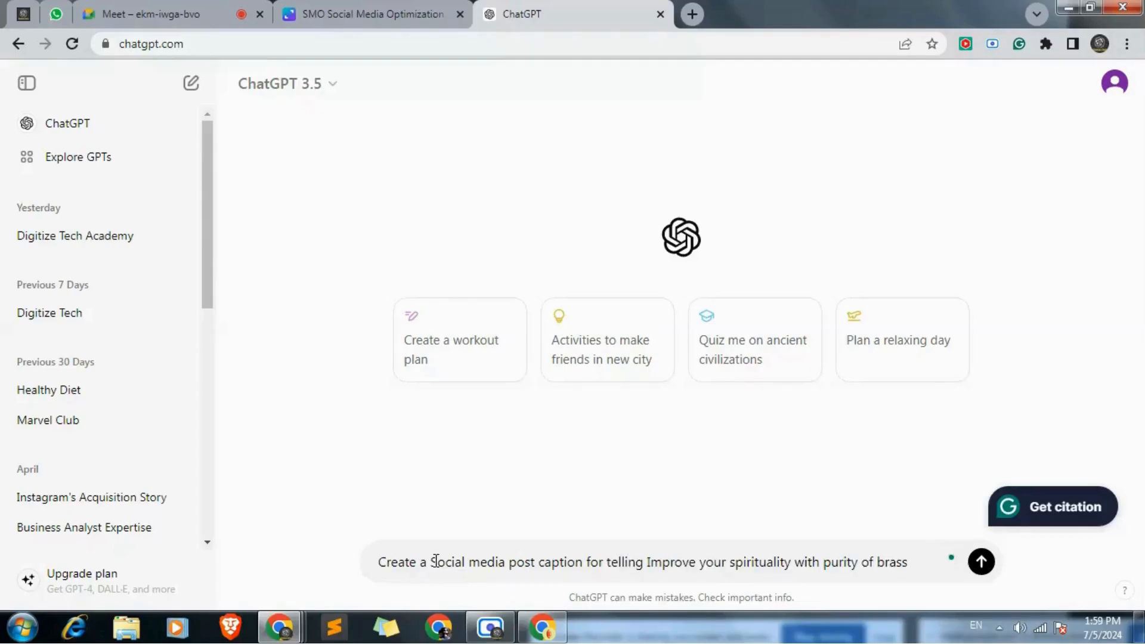
pyautogui.write('with hashtags')
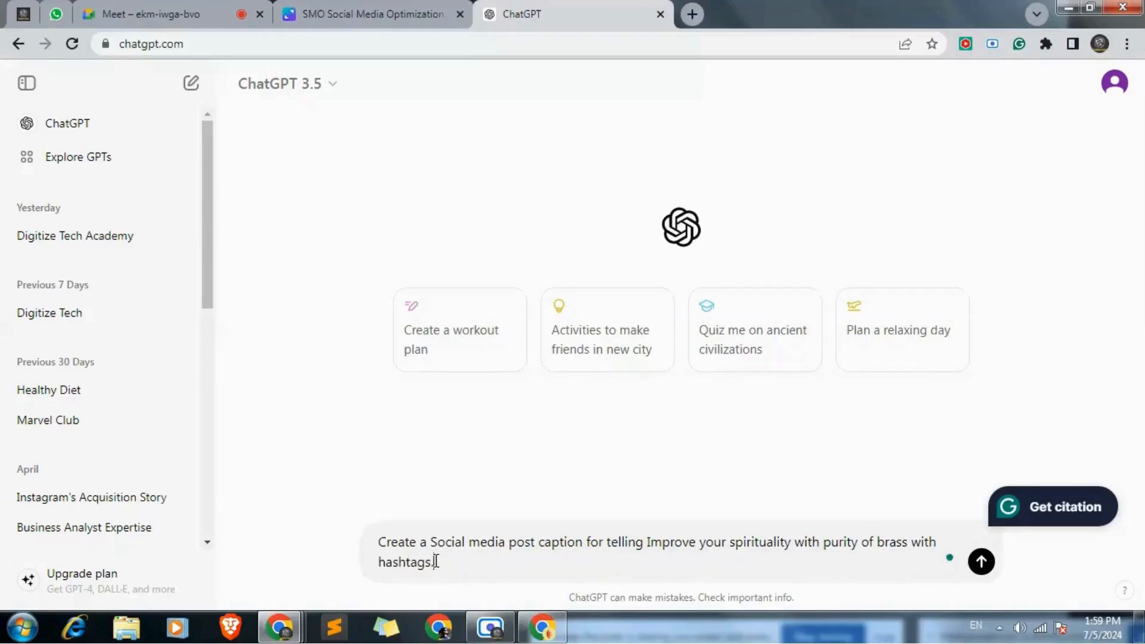
pyautogui.press('Return')
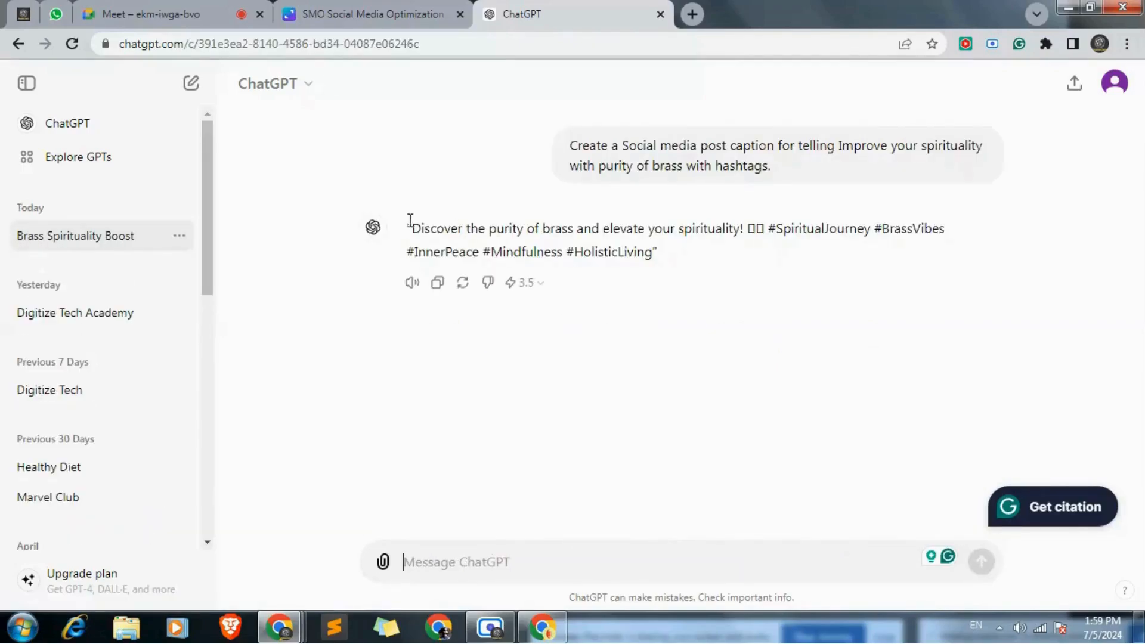
# Copy ChatGPT's generated caption without its quotation marks and append it after a period to the pin's description on Pinterest.
pyautogui.moveTo(410, 224); pyautogui.dragTo(654, 251)
pyautogui.hotkey('ctrl', 'c')
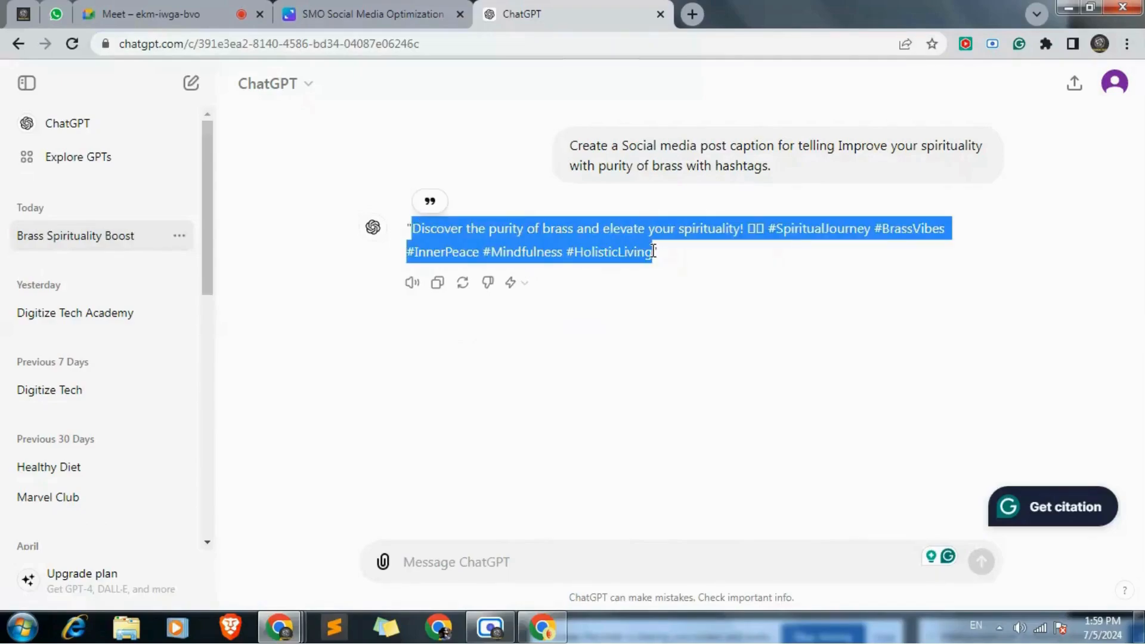
pyautogui.click(374, 13)
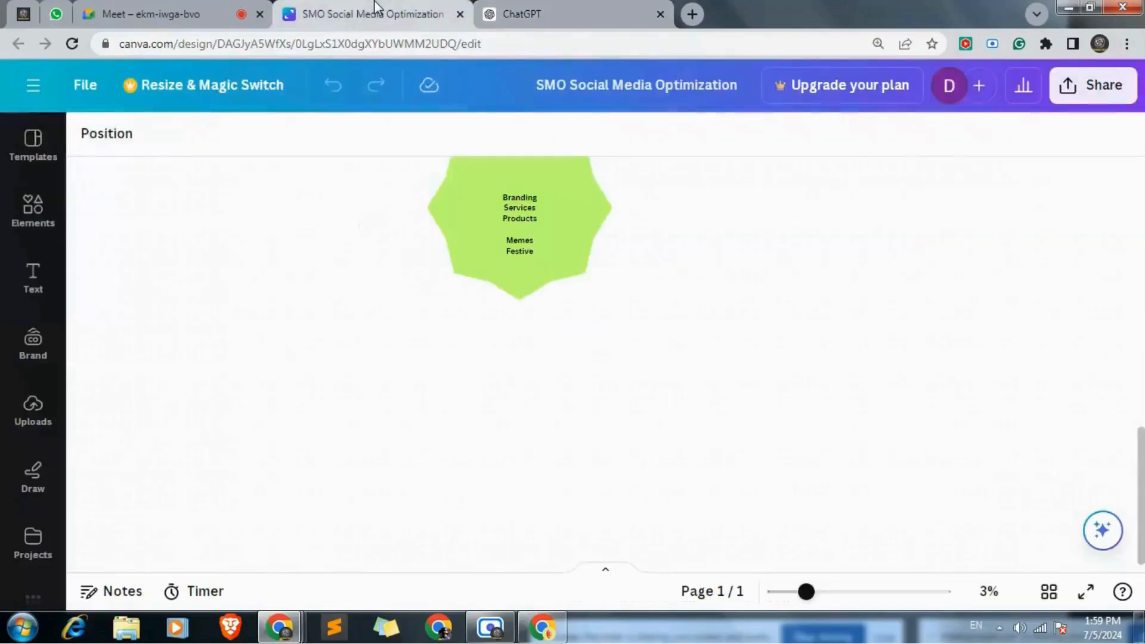
pyautogui.click(1068, 7)
pyautogui.click(540, 618)
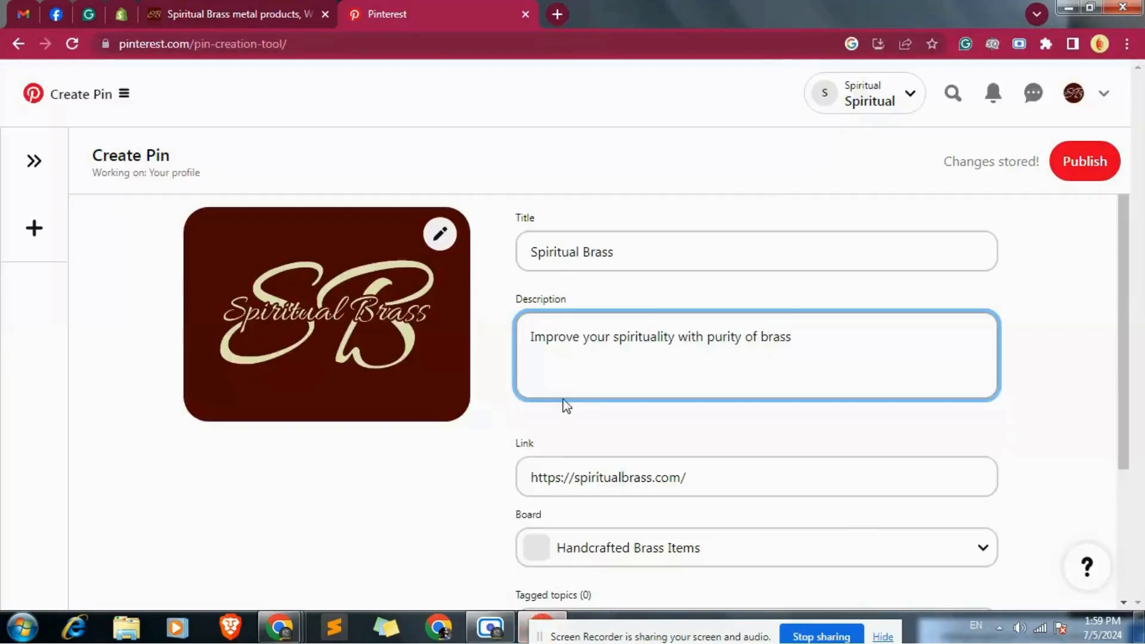
pyautogui.click(799, 341)
pyautogui.write('.')
pyautogui.hotkey('ctrl', 'v')
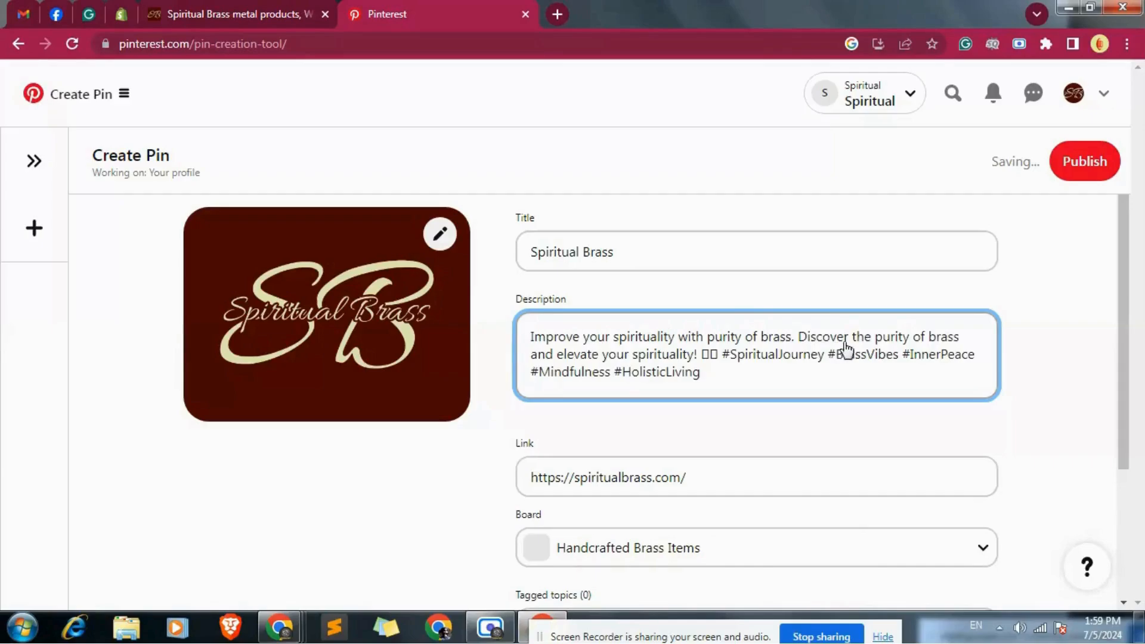
# Set the description's hashtags off with a blank line and add #spiritualbrass #logo at the end.
pyautogui.click(723, 355)
pyautogui.press('Return')
pyautogui.press('Return')
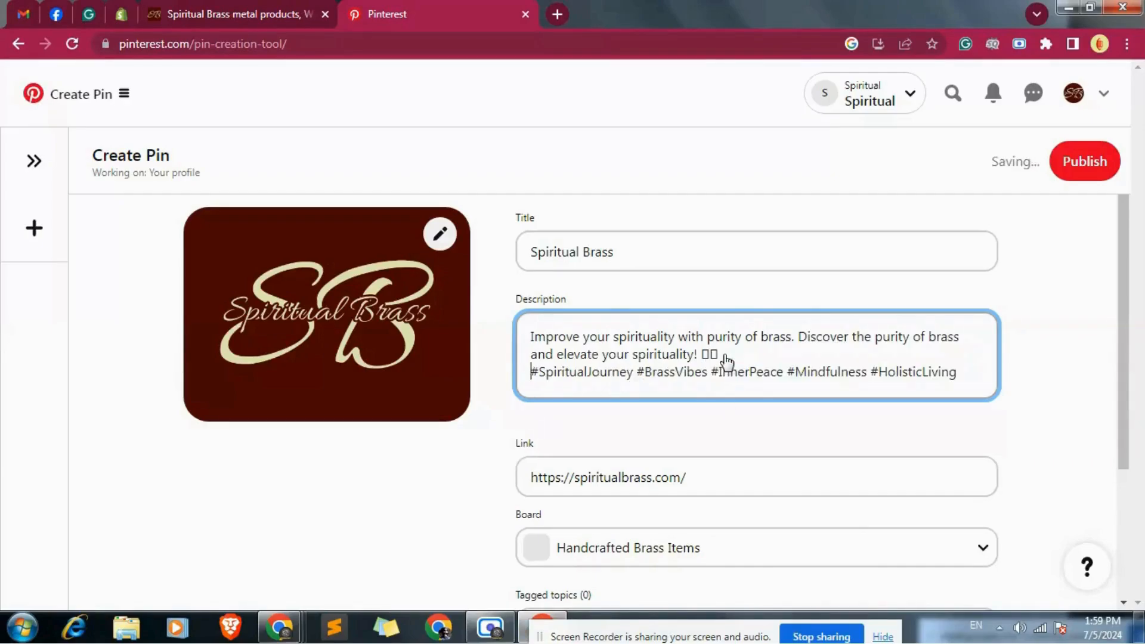
pyautogui.click(978, 399)
pyautogui.write('#')
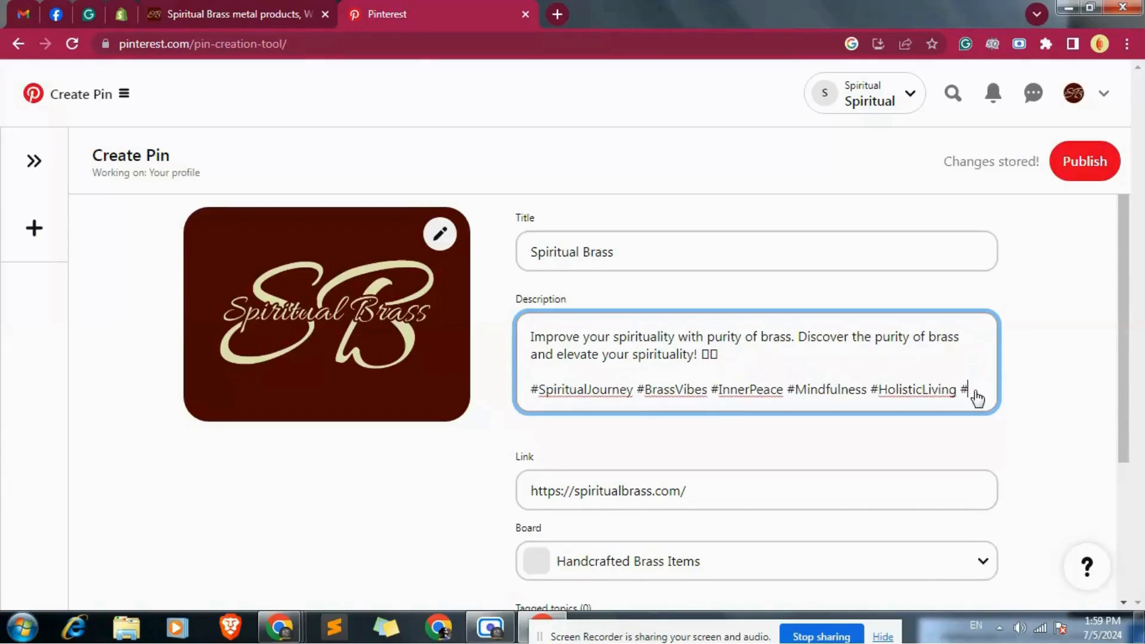
pyautogui.write('spi')
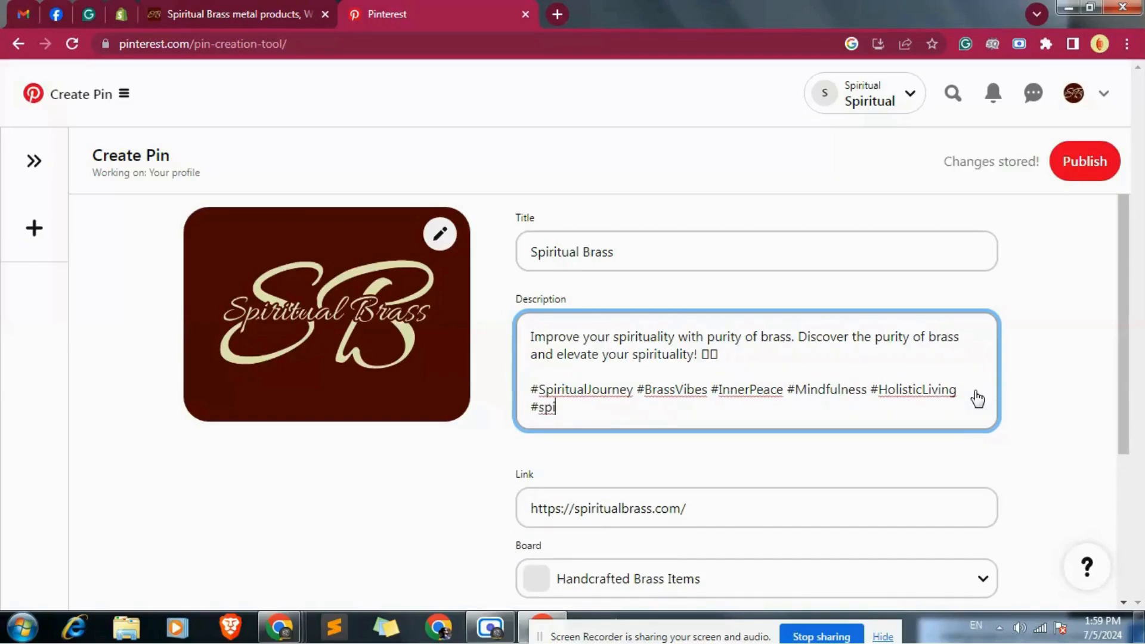
pyautogui.write('ritualbrass #')
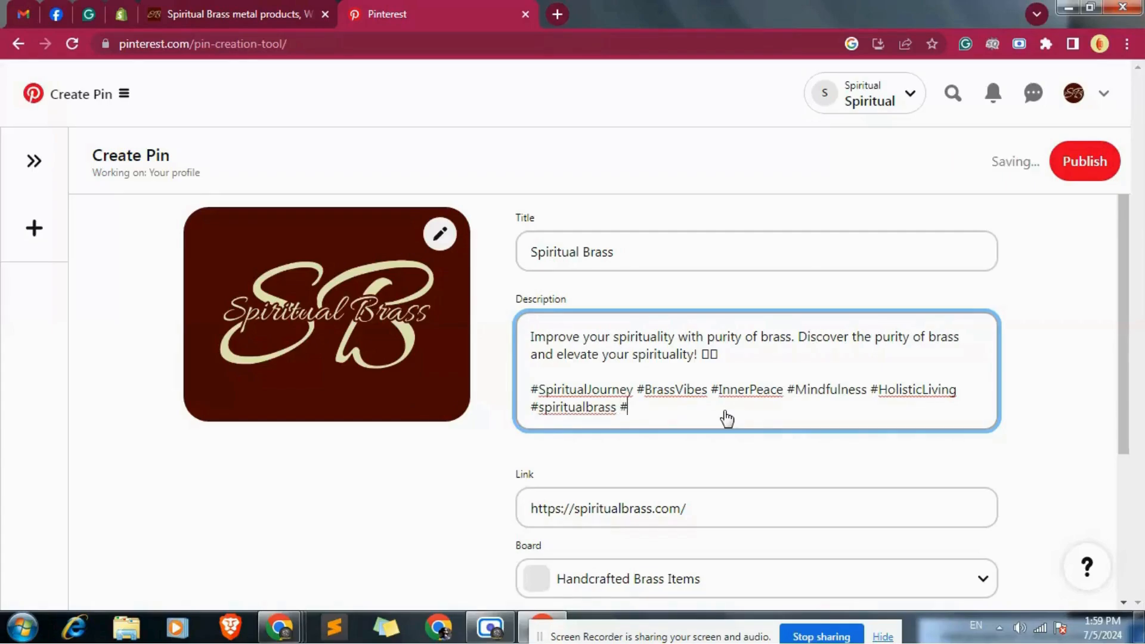
pyautogui.write('logo')
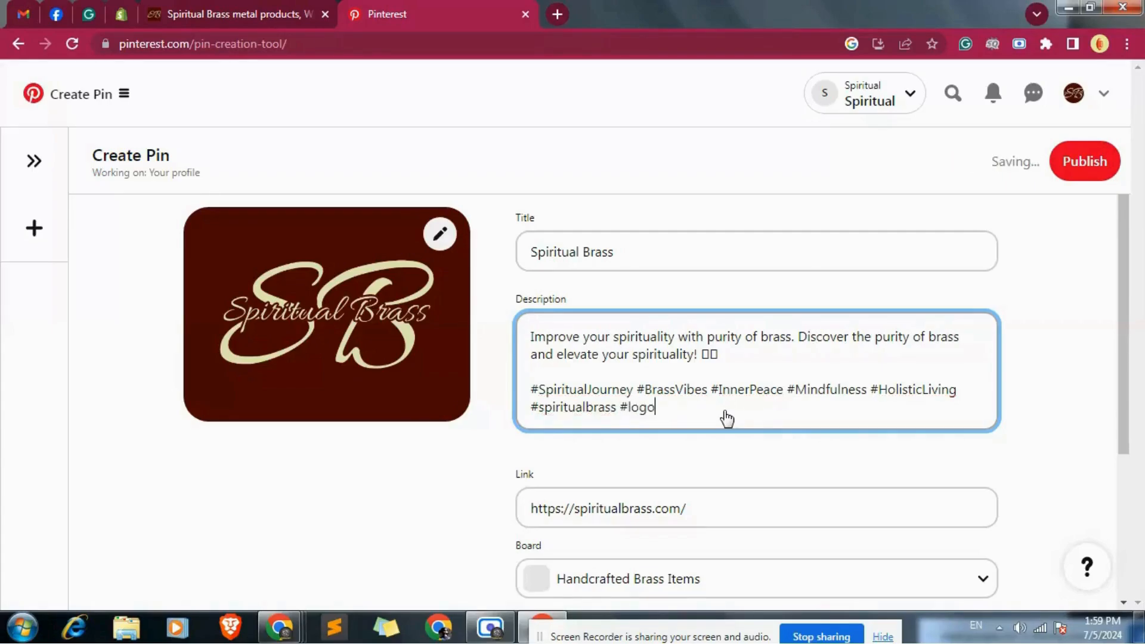
pyautogui.click(1079, 376)
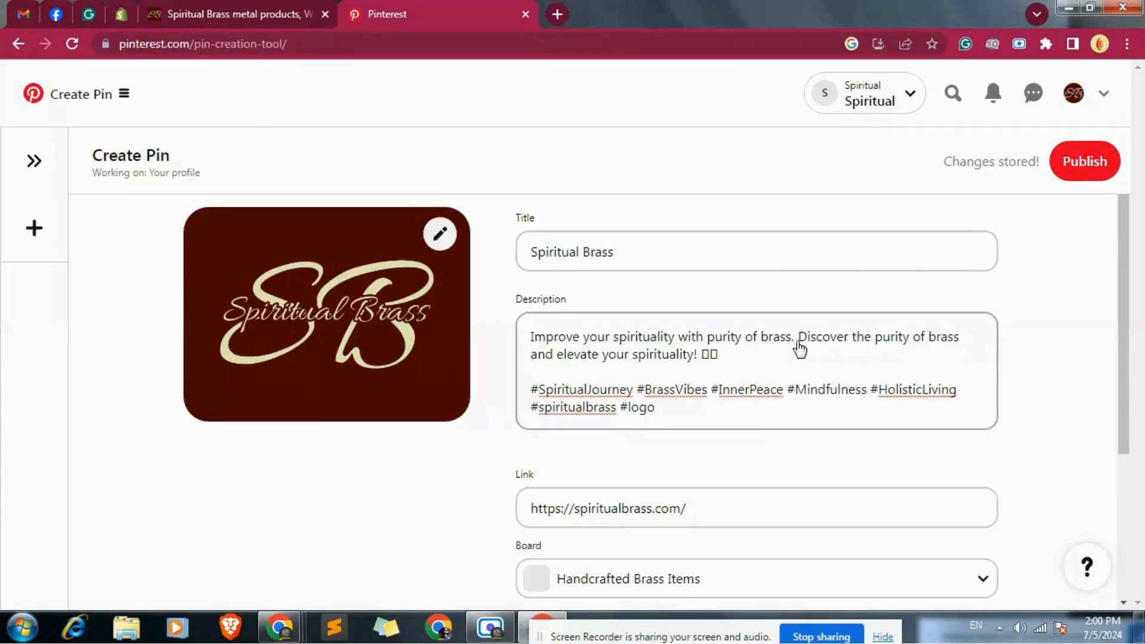
# Move the description's first sentence into the title so it reads "Spiritual Brass- Improve your spirituality with purity of brass", without a final period.
pyautogui.moveTo(798, 348); pyautogui.dragTo(500, 333)
pyautogui.hotkey('ctrl', 'c')
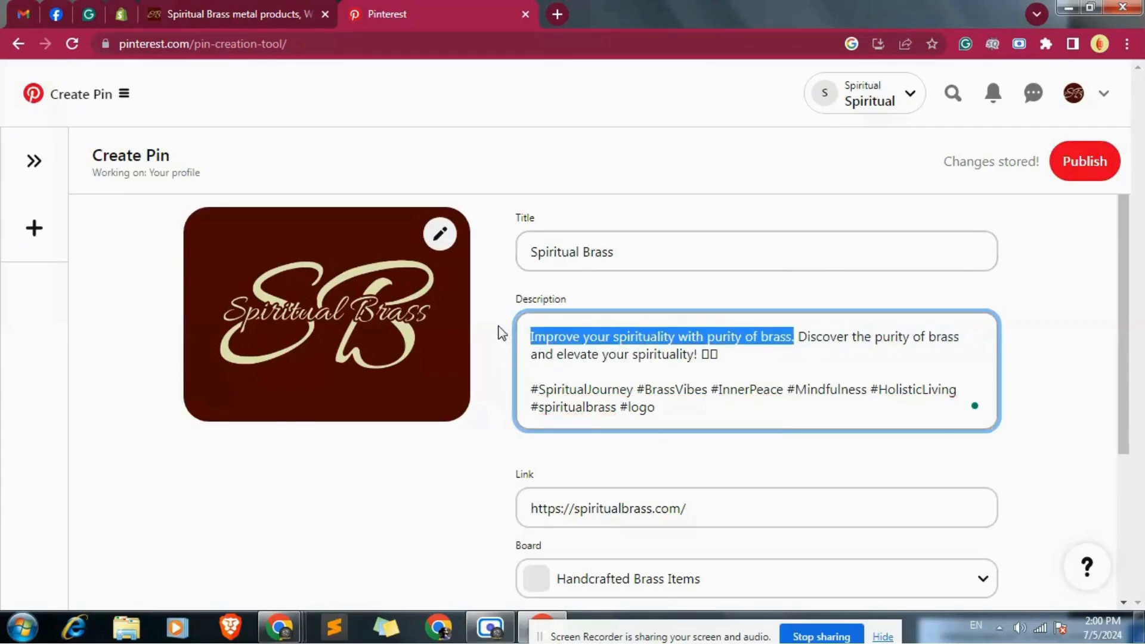
pyautogui.press('BackSpace')
pyautogui.press('Delete')
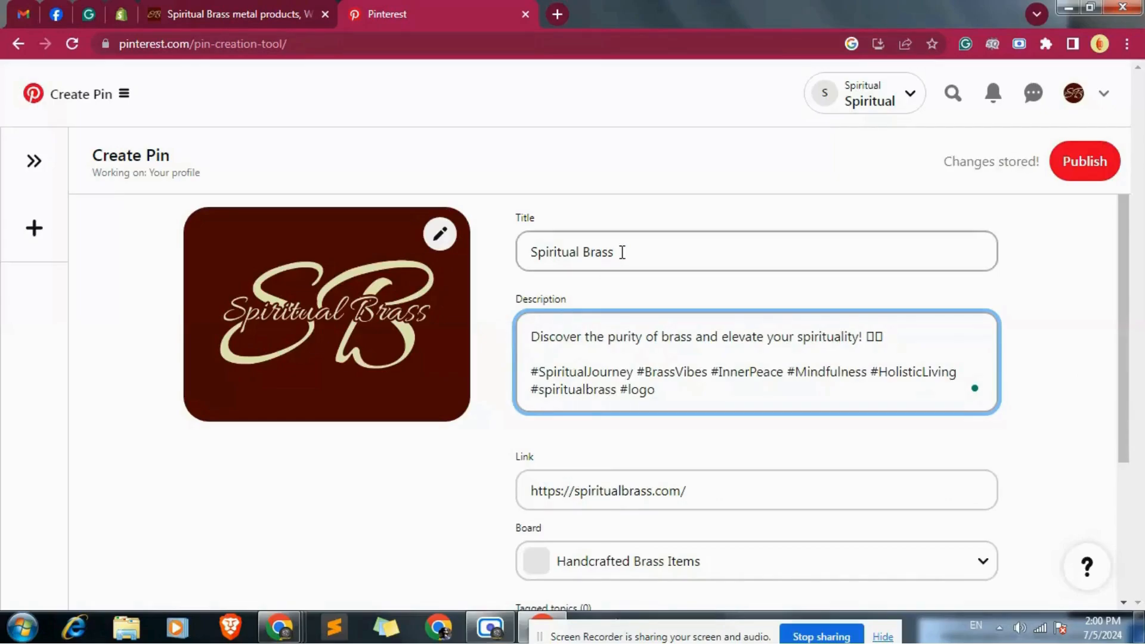
pyautogui.click(622, 252)
pyautogui.hotkey('ctrl', 'v')
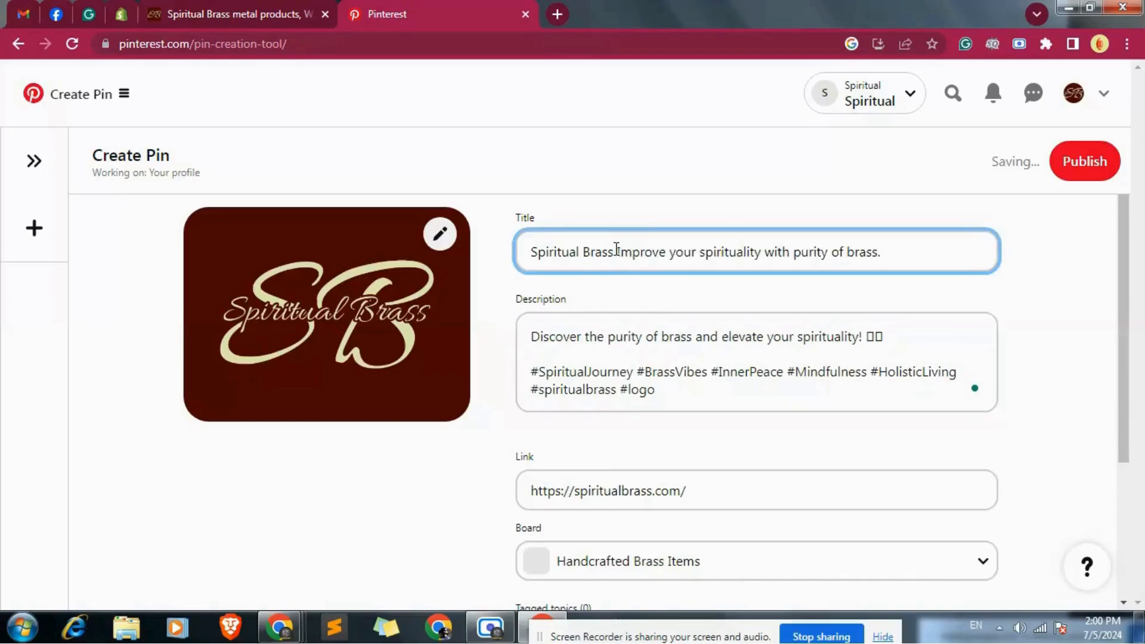
pyautogui.write('-')
pyautogui.click(1075, 343)
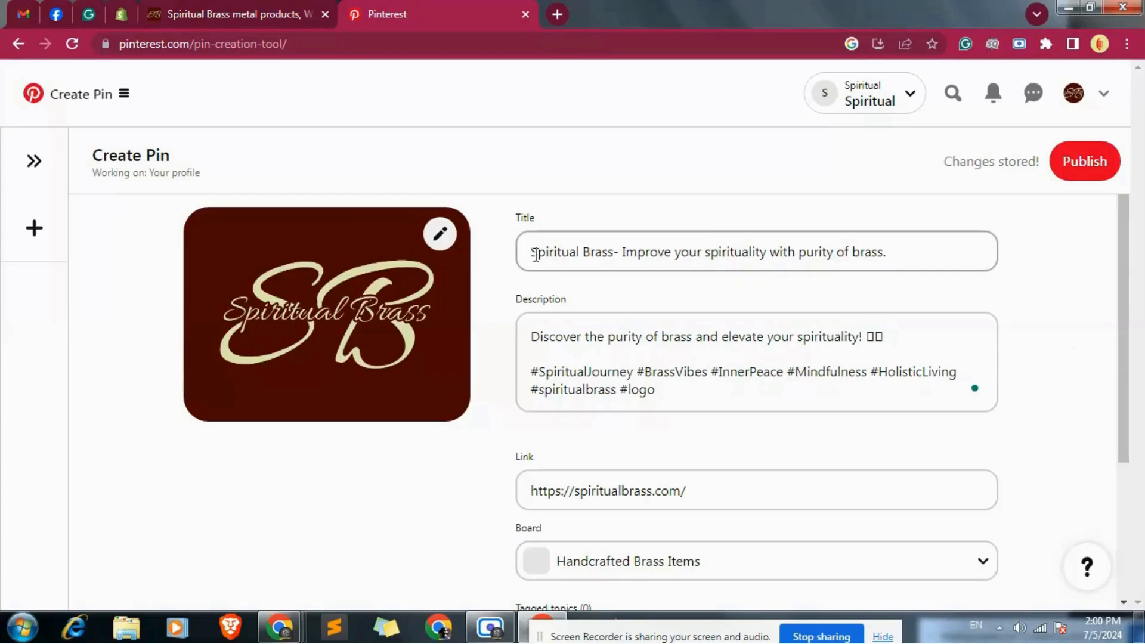
pyautogui.click(900, 256)
pyautogui.press('BackSpace')
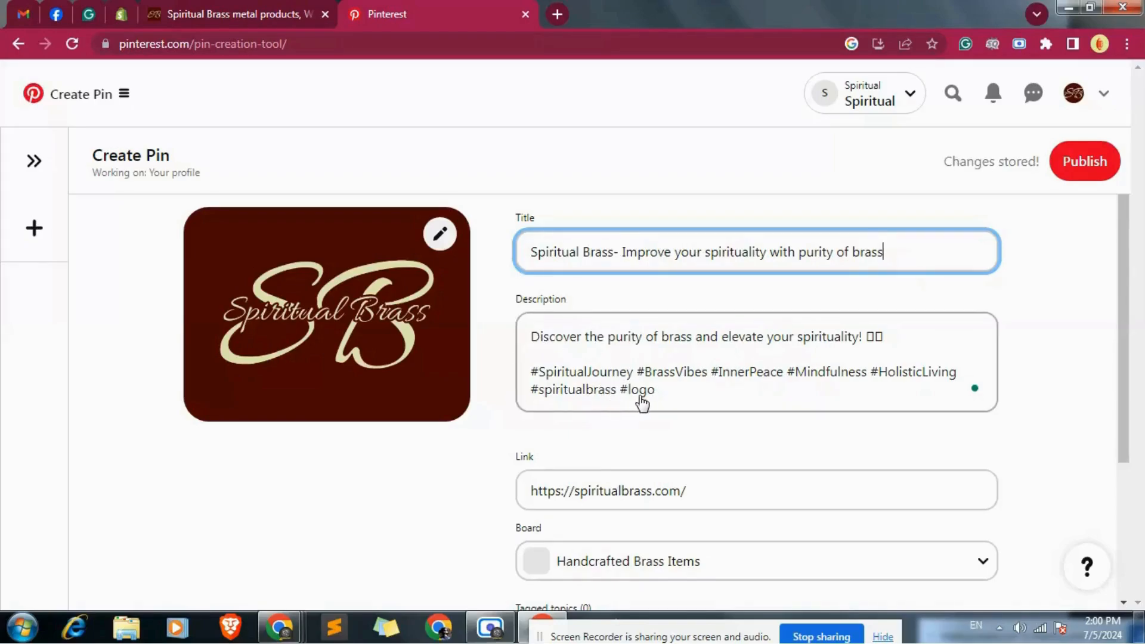
pyautogui.scroll(-1, 690, 488)
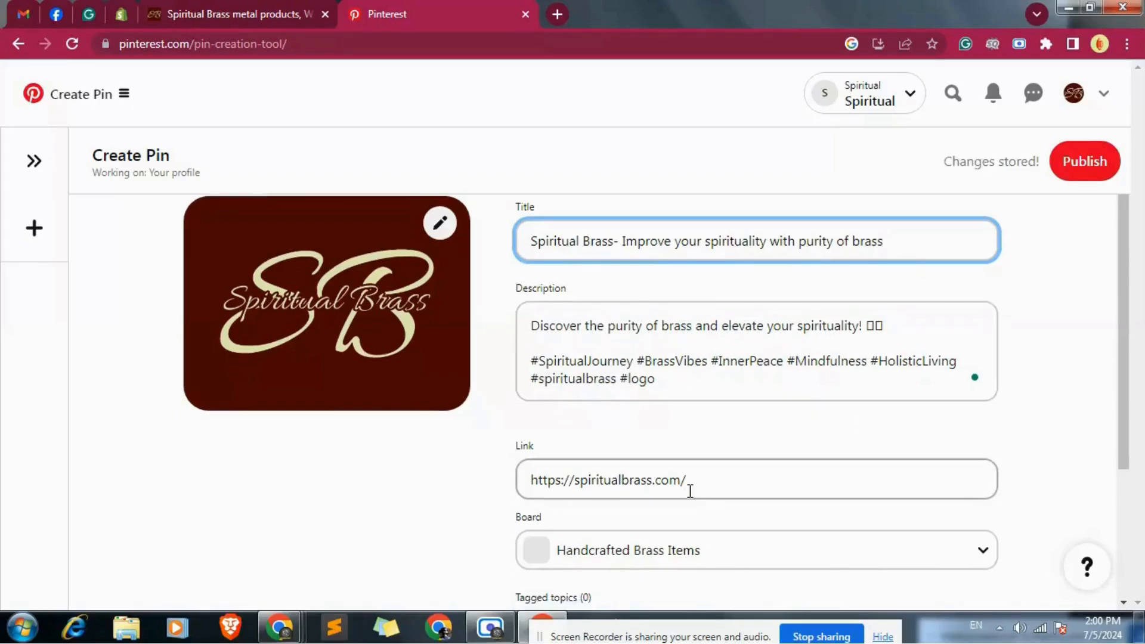
pyautogui.scroll(-1, 731, 484)
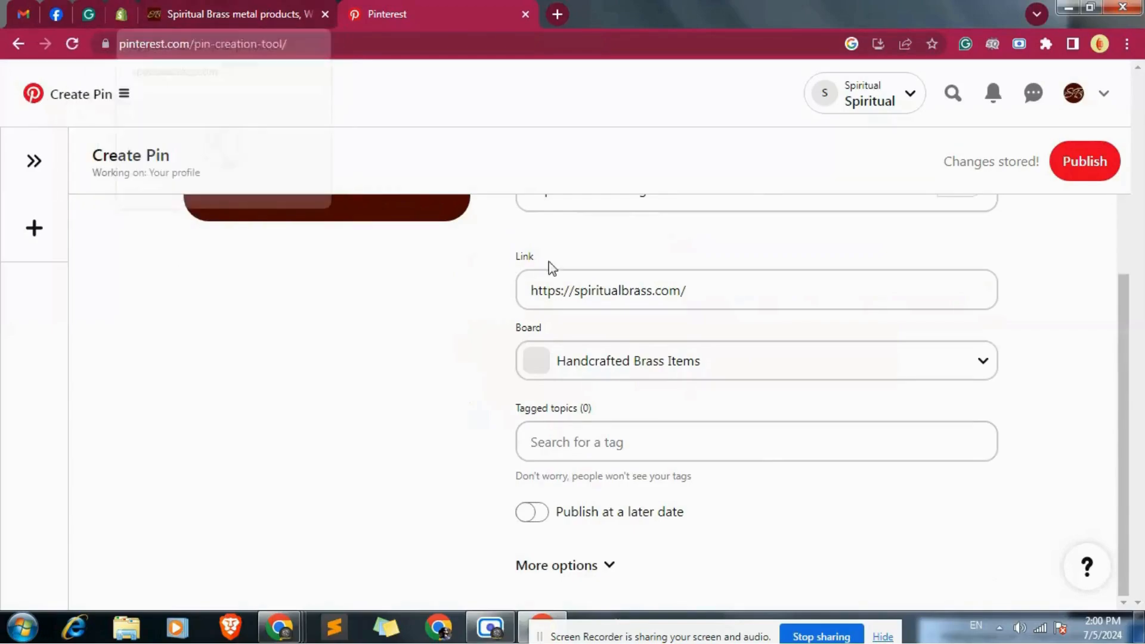
pyautogui.click(637, 445)
pyautogui.write('spir')
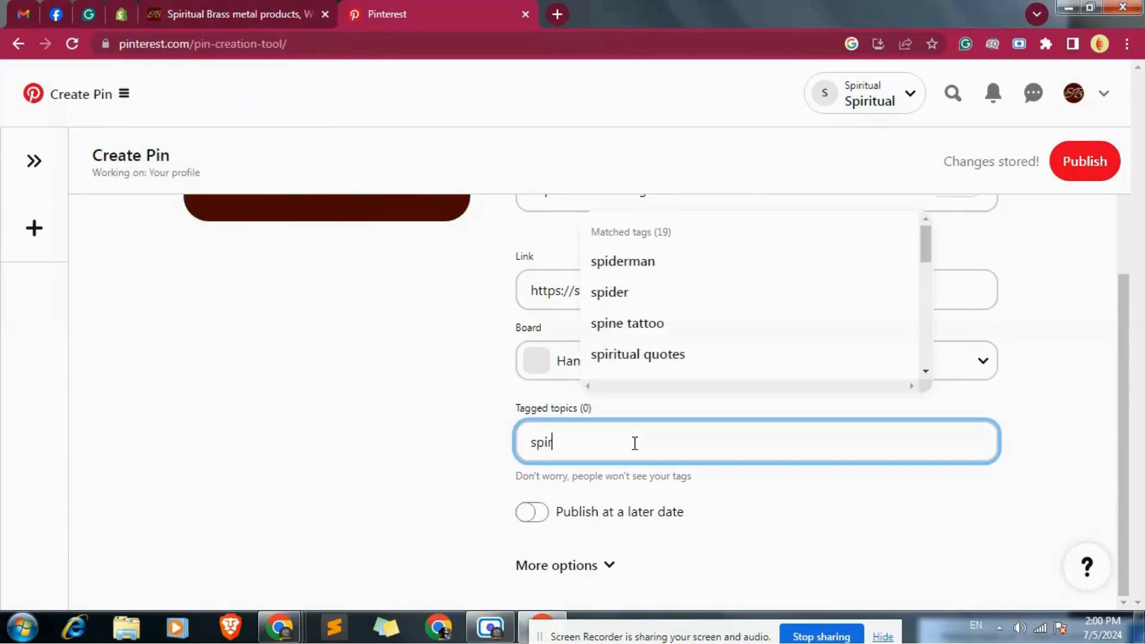
pyautogui.write('itualbras')
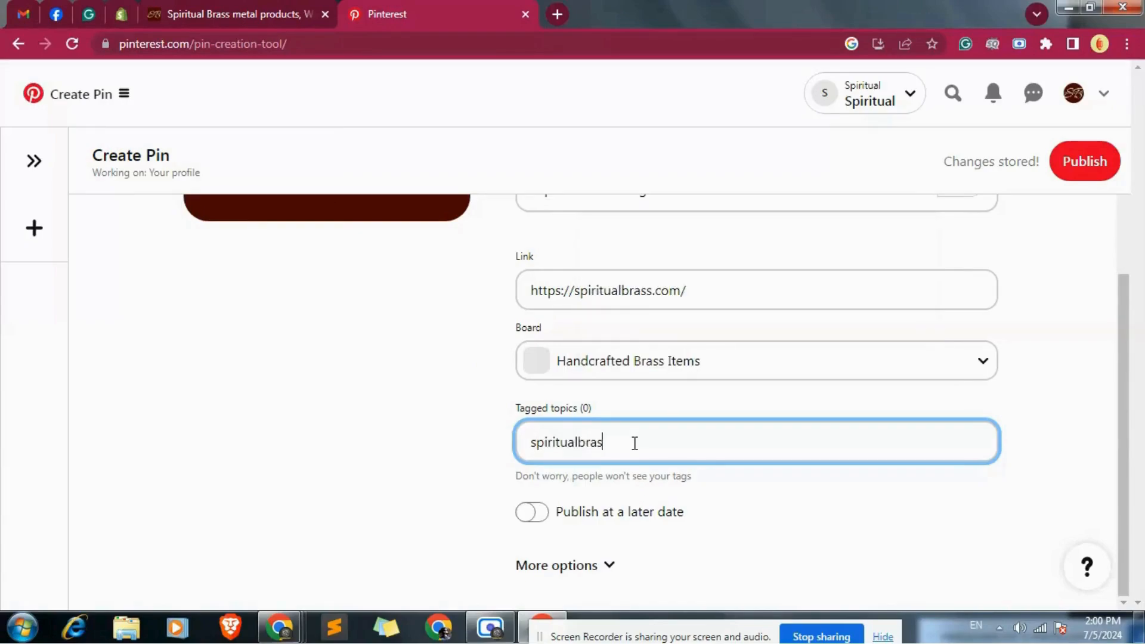
pyautogui.press('Left')
pyautogui.press('Left')
pyautogui.hotkey('ctrl', 'a')
pyautogui.press('BackSpace')
# Search the tagged topics for "brass" and add the matching "brass" tag to the pin.
pyautogui.write('brass')
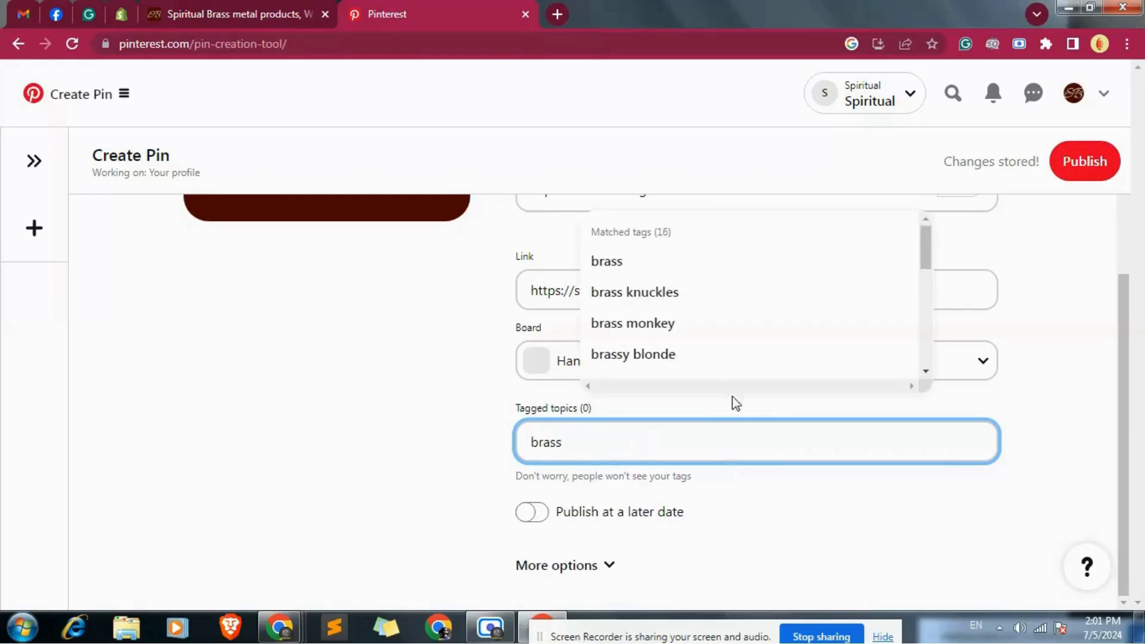
pyautogui.scroll(2, 736, 324)
pyautogui.scroll(-2, 719, 429)
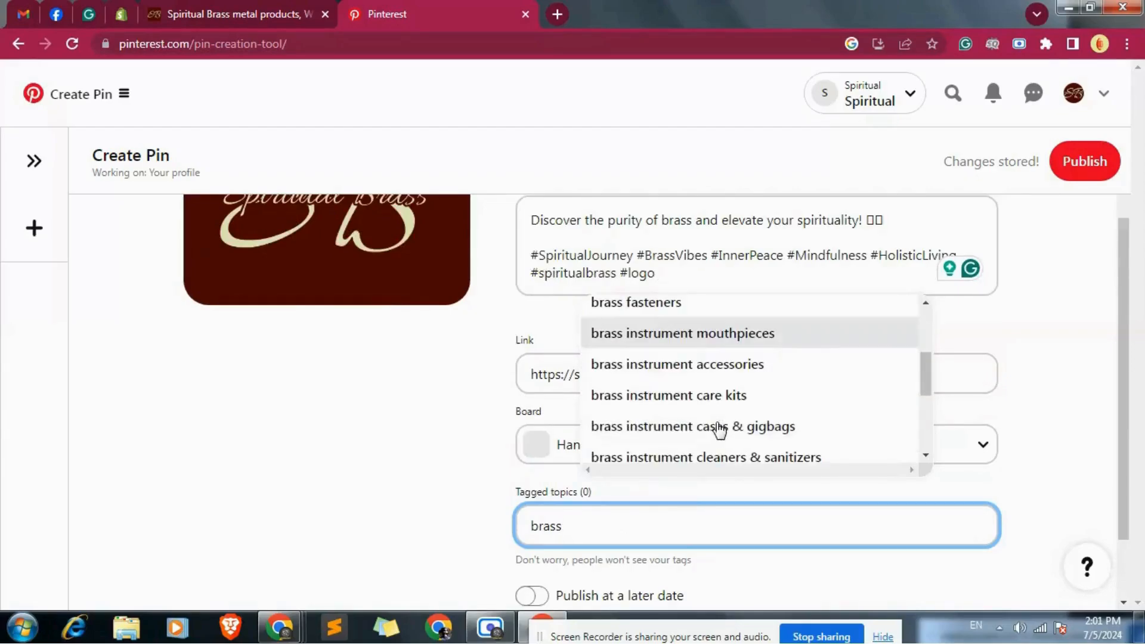
pyautogui.scroll(2, 718, 427)
pyautogui.click(603, 356)
pyautogui.scroll(-2, 649, 468)
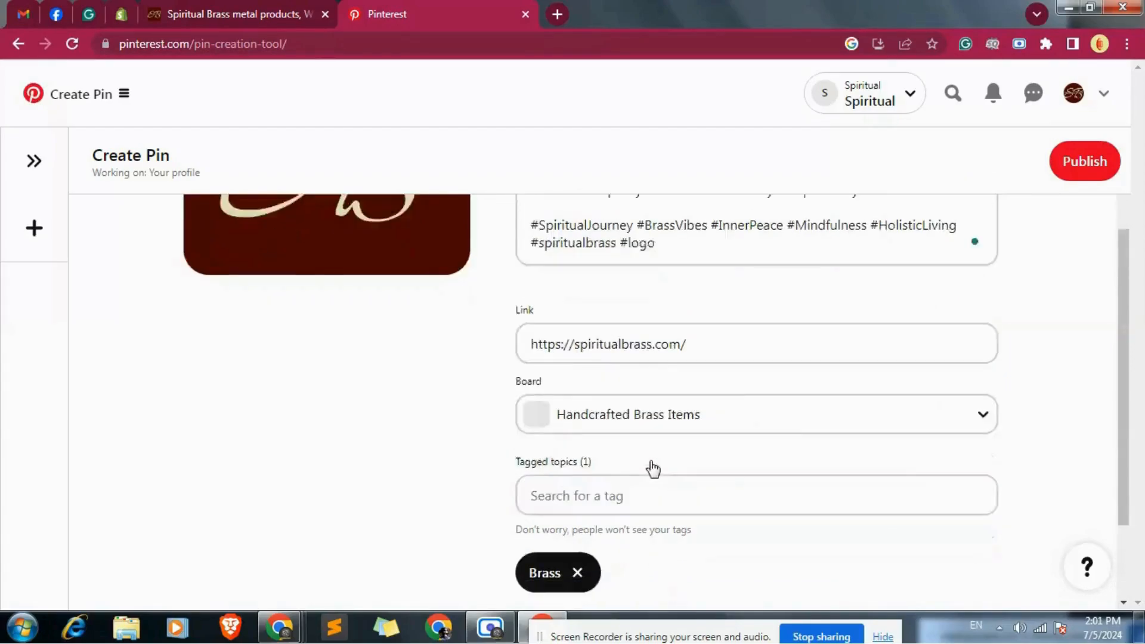
# Search the tagged topics for "brand logo" and add the "branding" tag to the pin.
pyautogui.click(640, 440)
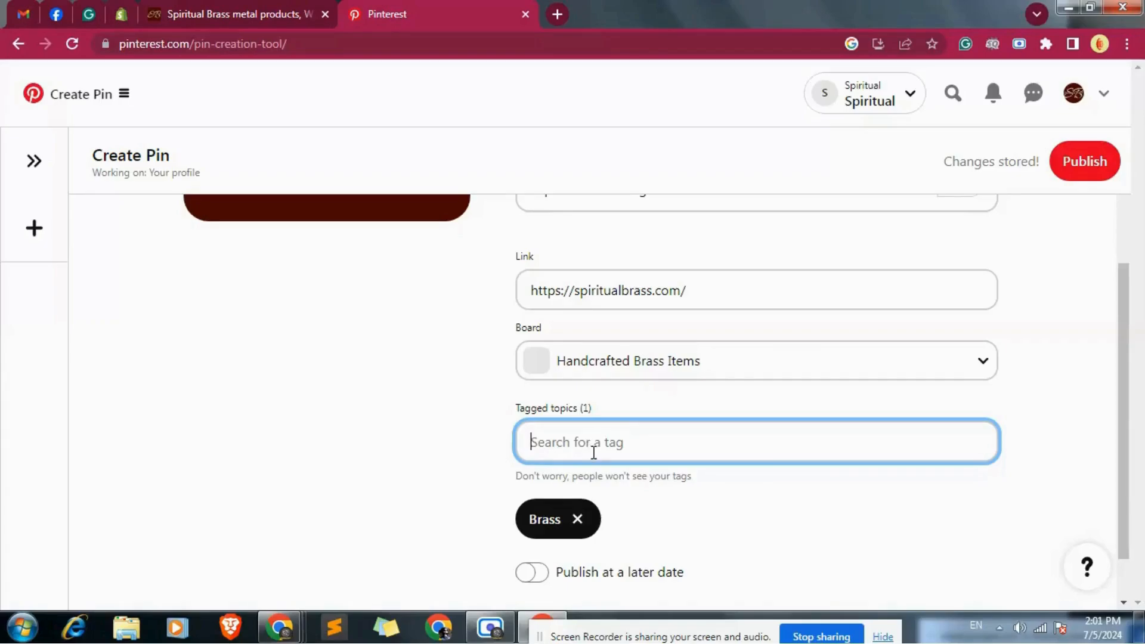
pyautogui.scroll(3, 495, 288)
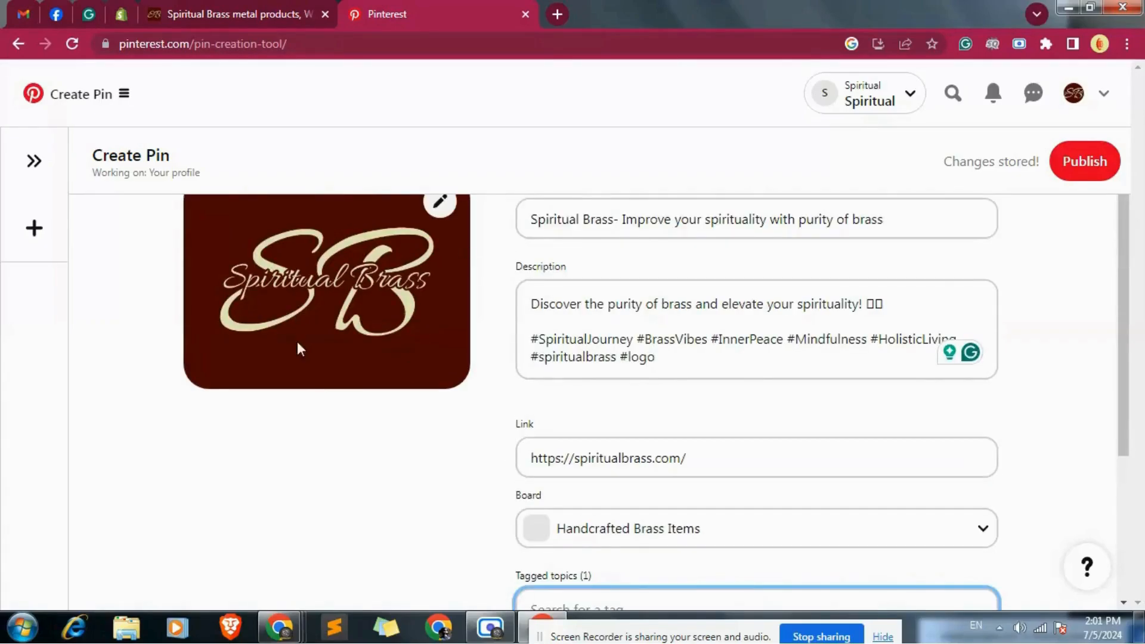
pyautogui.scroll(-5, 582, 357)
pyautogui.click(601, 372)
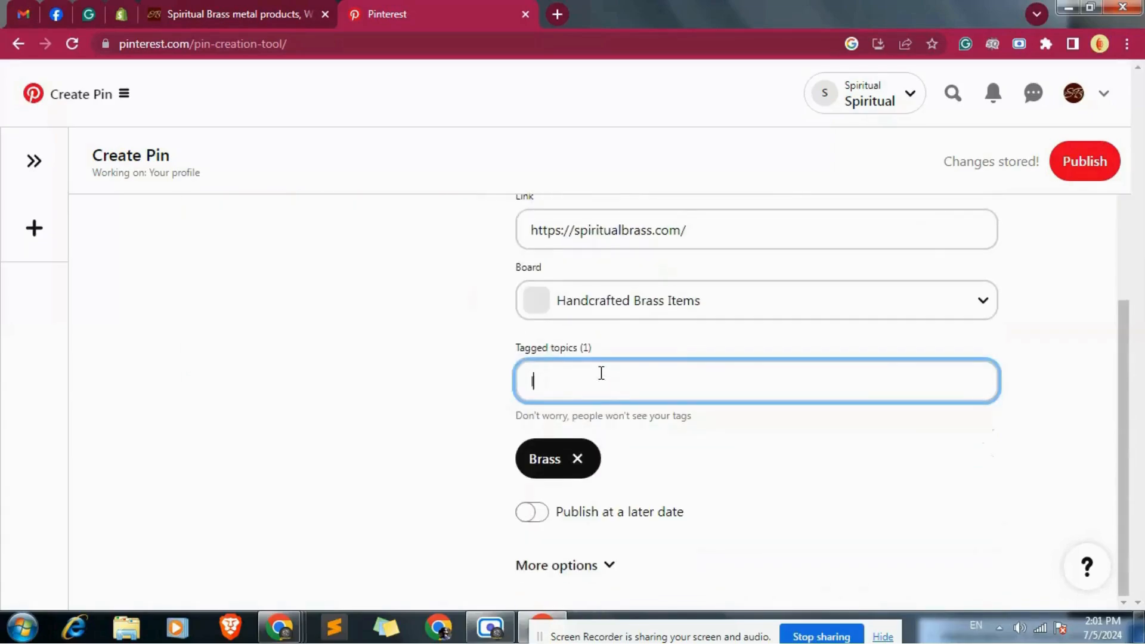
pyautogui.write('logo')
pyautogui.scroll(3, 661, 379)
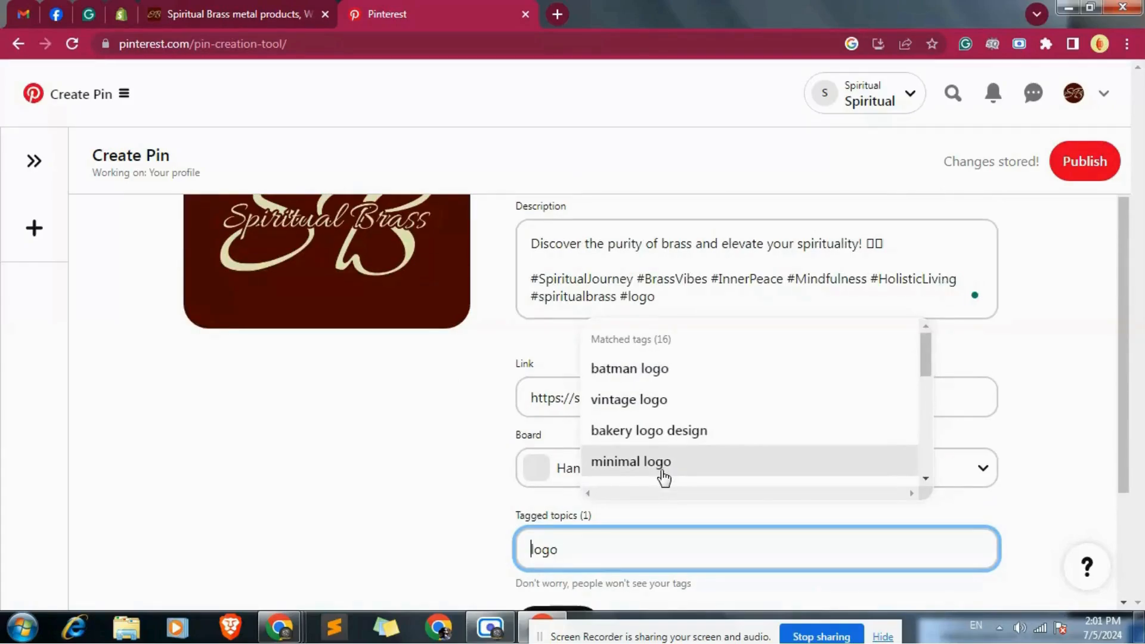
pyautogui.write('brand')
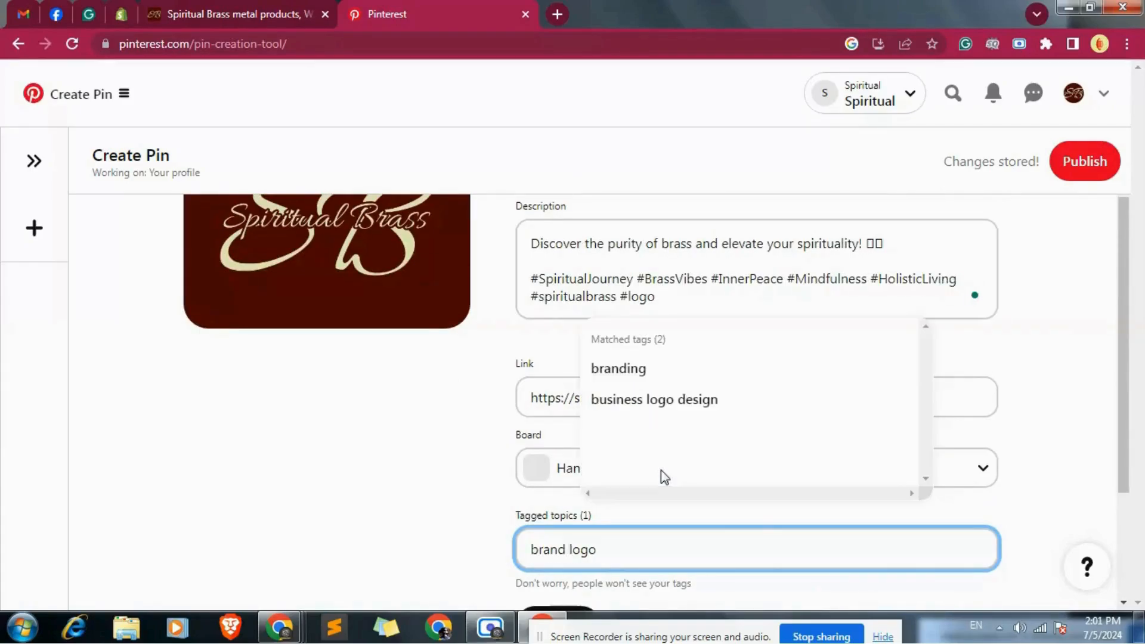
pyautogui.click(640, 376)
pyautogui.scroll(-3, 654, 542)
# Search the tagged topics for "ecommerce" and add the "e commerce" tag to the pin.
pyautogui.click(599, 375)
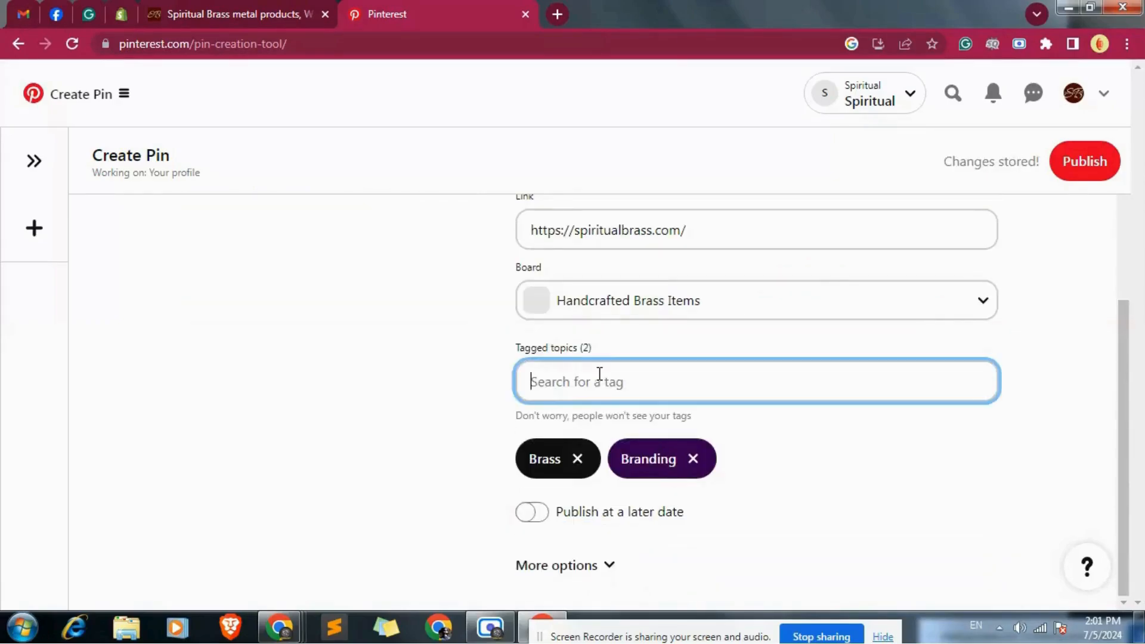
pyautogui.write('ecommer')
pyautogui.scroll(3, 632, 352)
pyautogui.press('BackSpace')
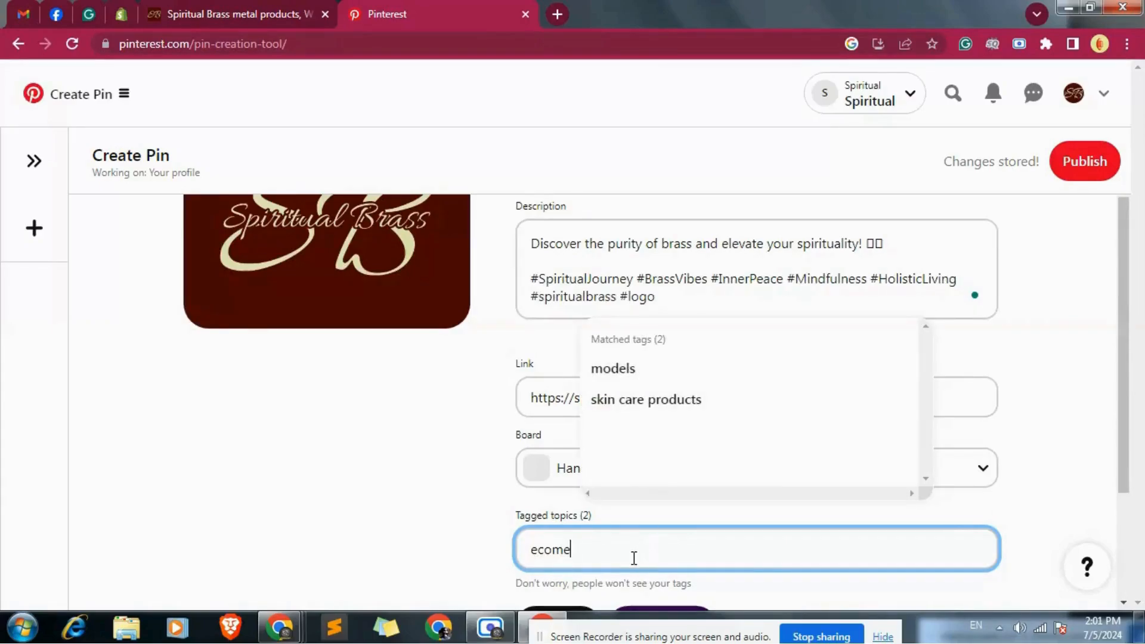
pyautogui.press('BackSpace')
pyautogui.write('merce')
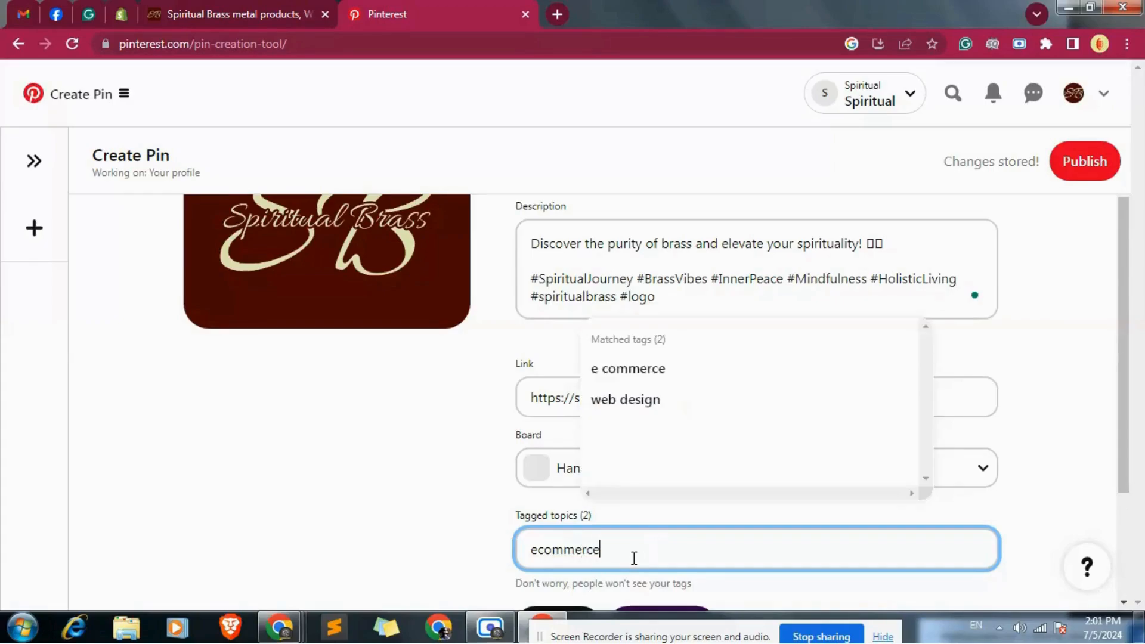
pyautogui.click(644, 373)
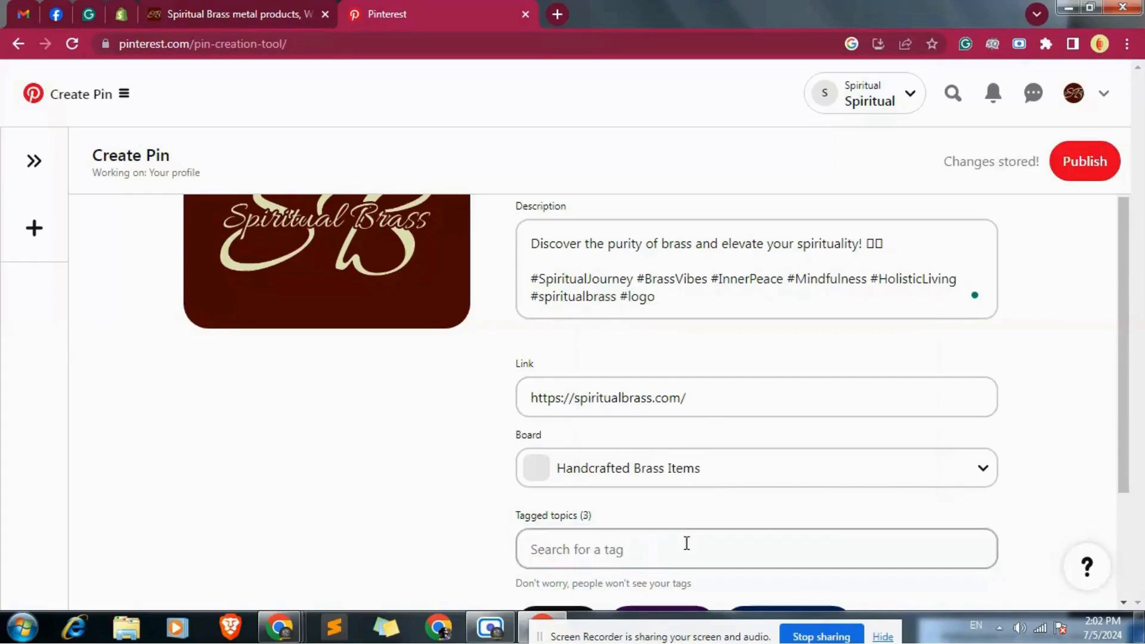
# Search the tagged topics for "Spiritual" and add the "spirituality" tag to the pin.
pyautogui.scroll(-2, 685, 542)
pyautogui.scroll(3, 673, 482)
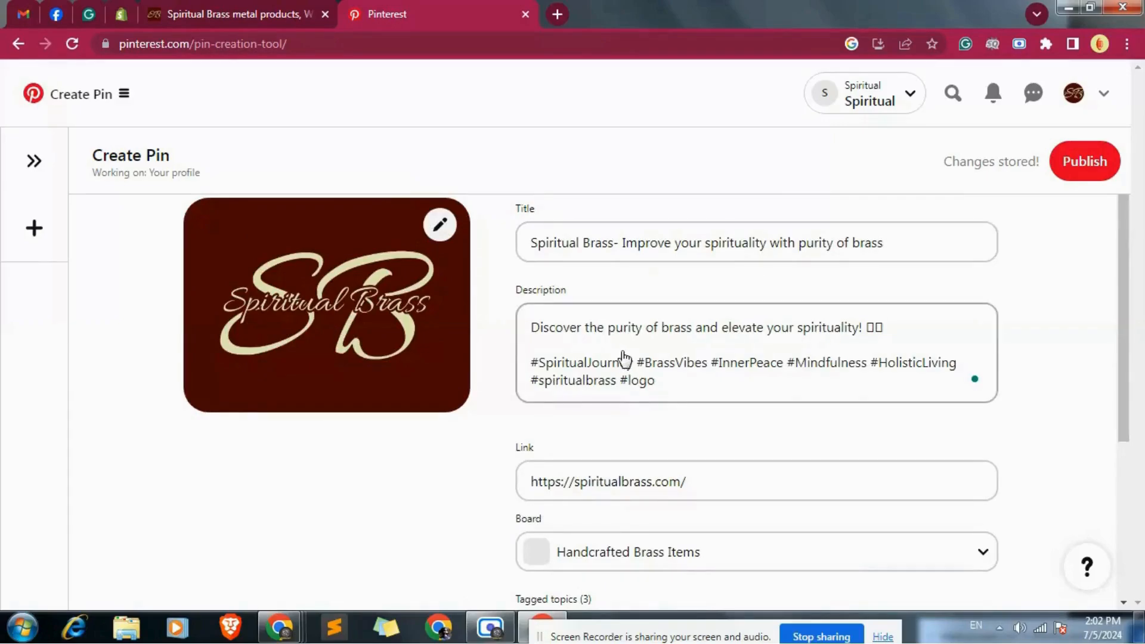
pyautogui.scroll(-3, 856, 369)
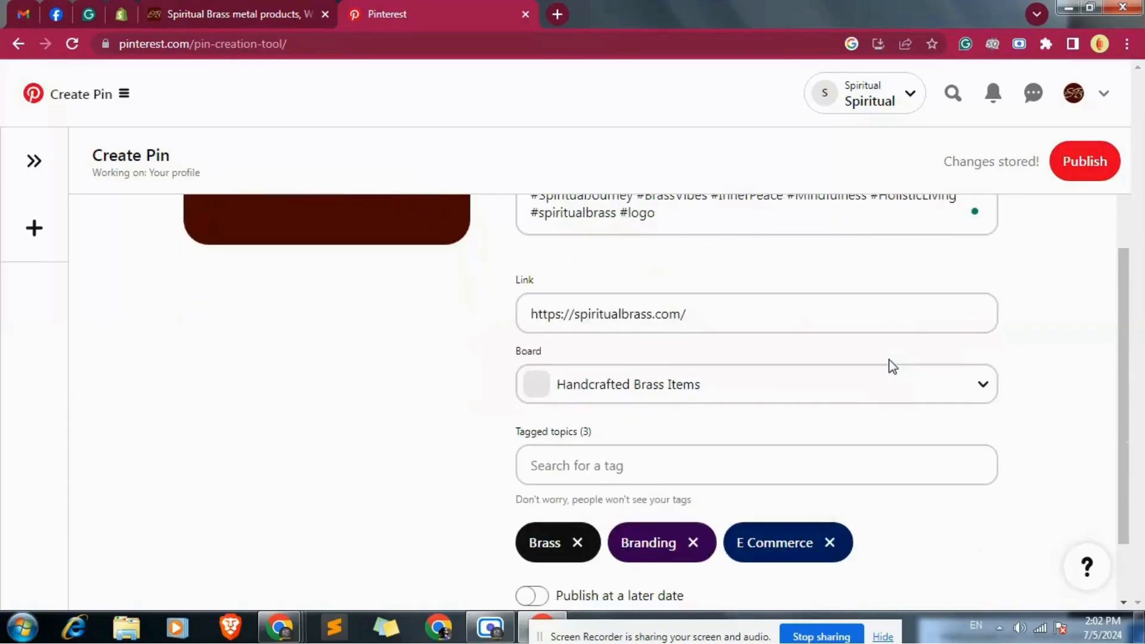
pyautogui.click(694, 464)
pyautogui.write('Spiritual')
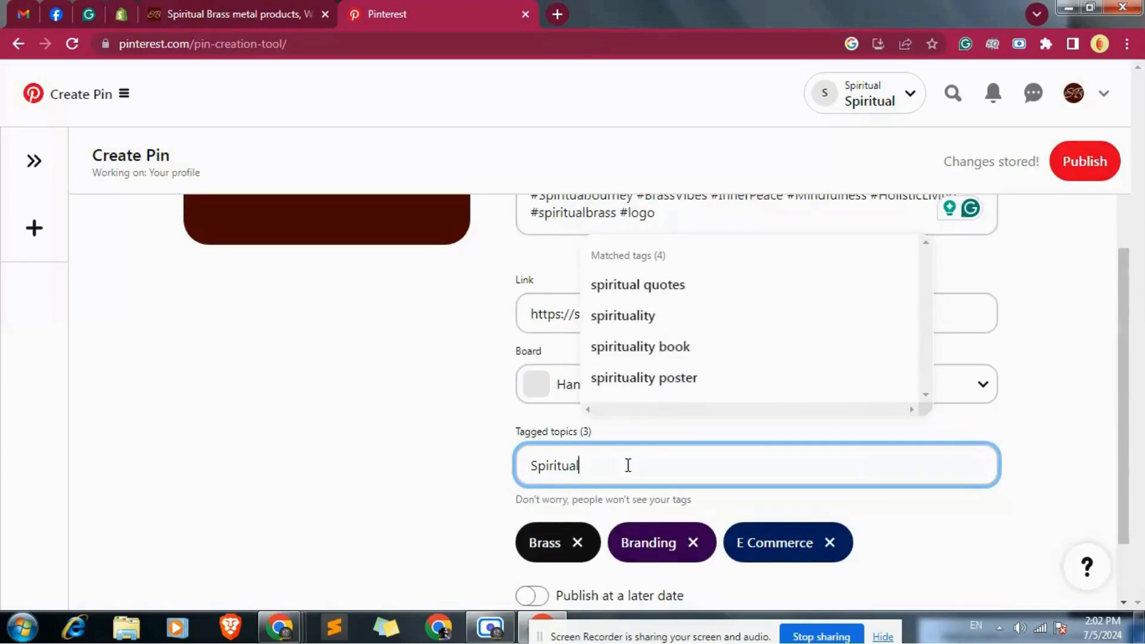
pyautogui.click(644, 313)
pyautogui.scroll(-1, 654, 499)
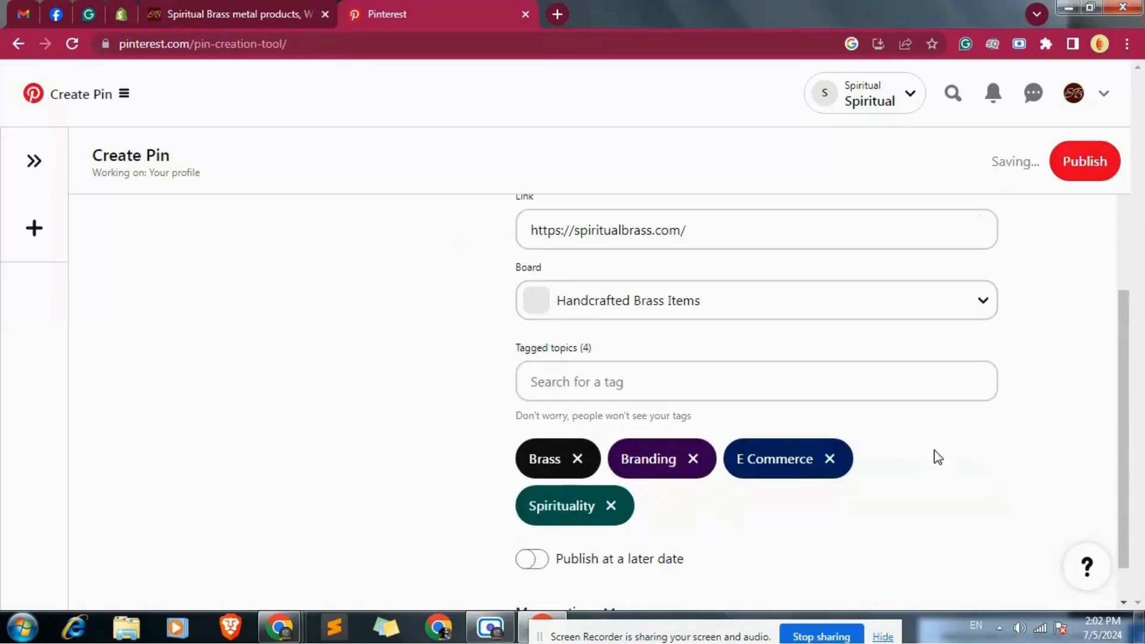
# Turn on publishing at a later date to view its date and time settings, and turn it off again.
pyautogui.scroll(2, 441, 364)
pyautogui.scroll(-2, 443, 379)
pyautogui.scroll(-1, 537, 486)
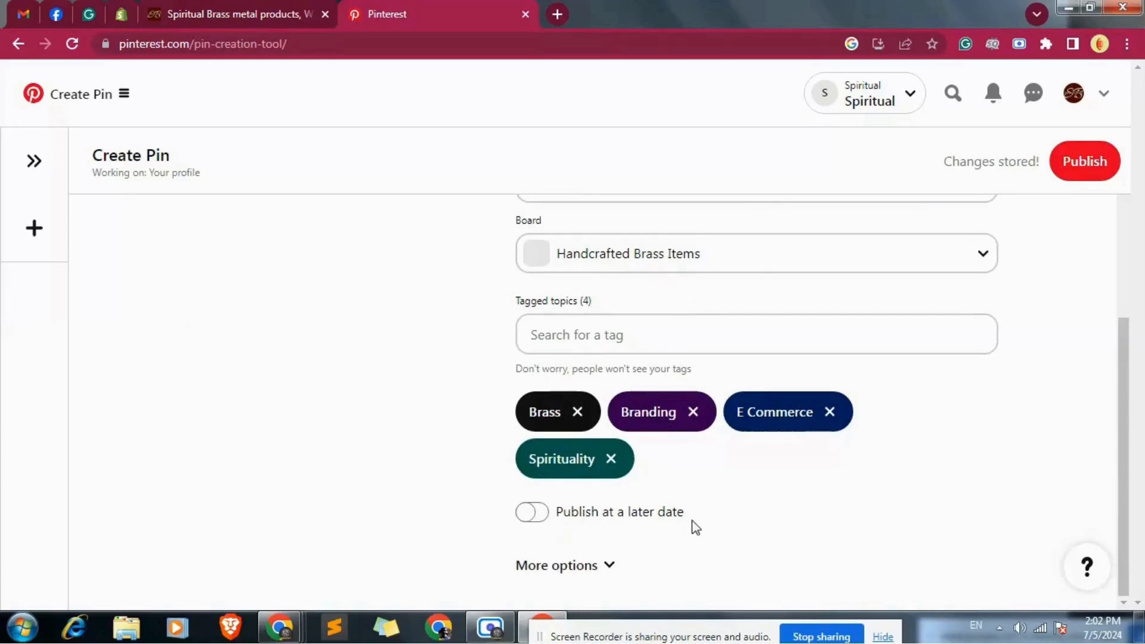
pyautogui.click(537, 513)
pyautogui.scroll(-1, 706, 519)
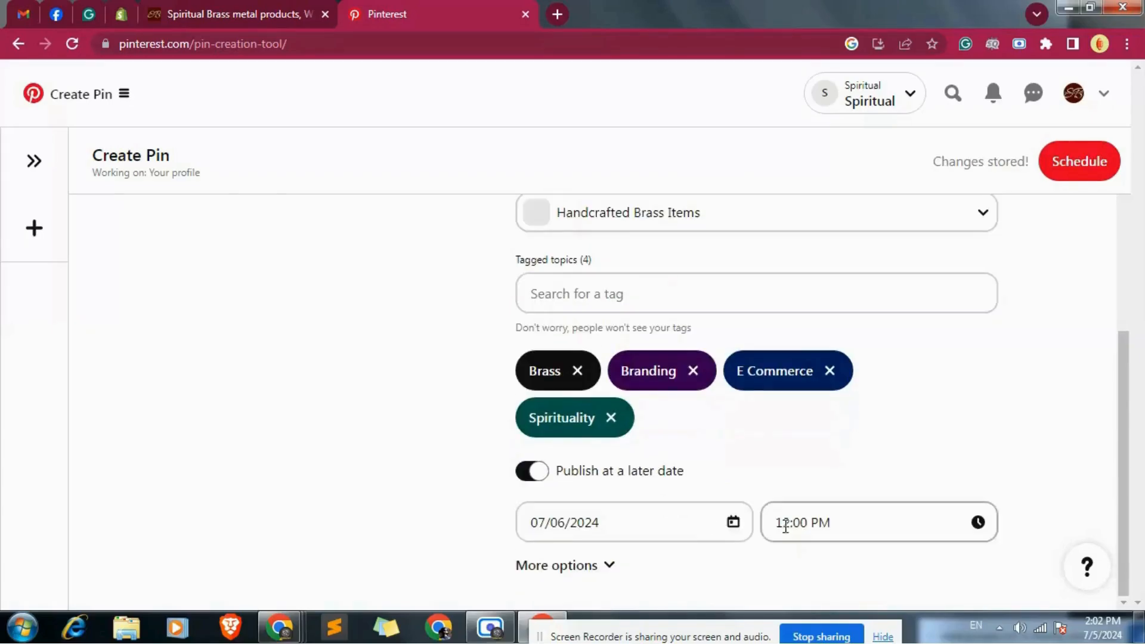
pyautogui.click(519, 482)
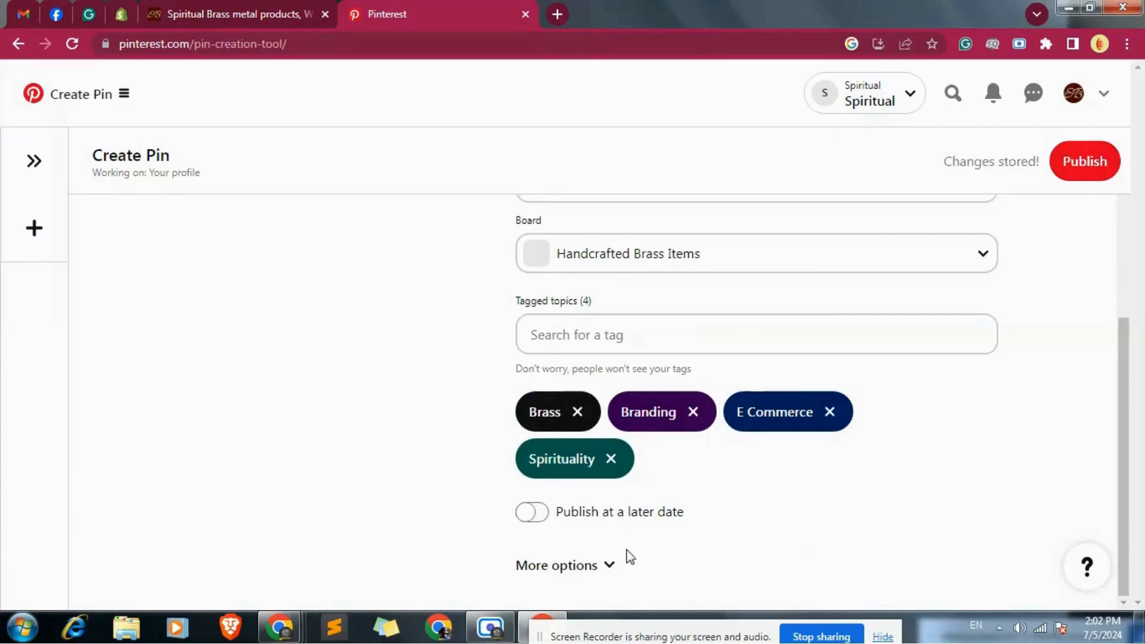
# Expand the pin's additional options and review the comment and similar-product settings along with the pin's other details.
pyautogui.click(610, 567)
pyautogui.scroll(-2, 731, 506)
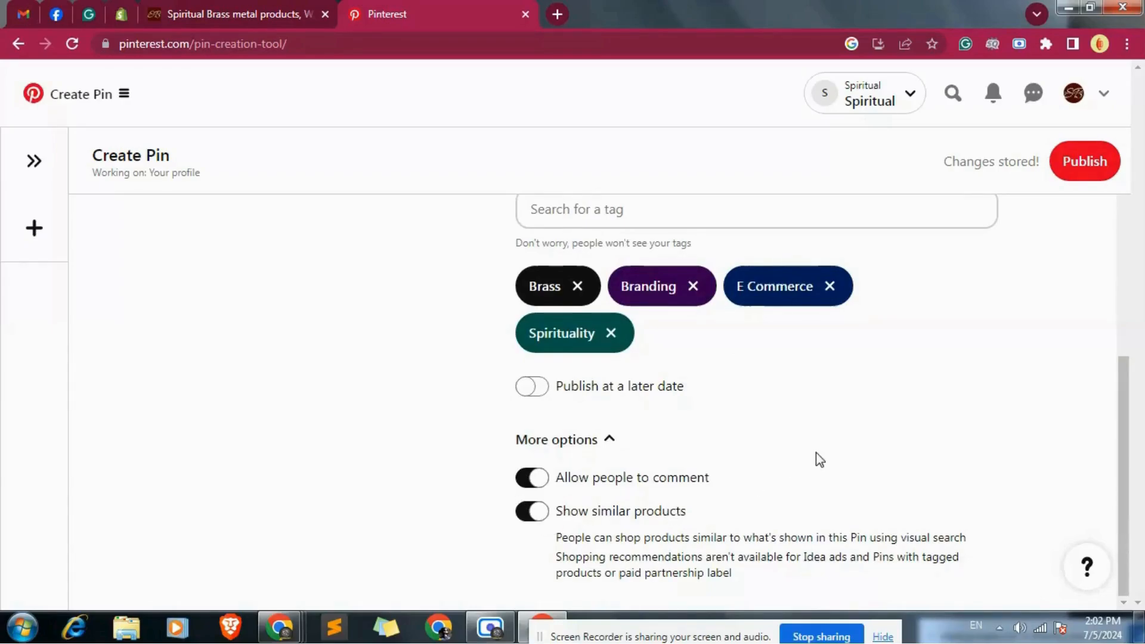
pyautogui.scroll(5, 920, 396)
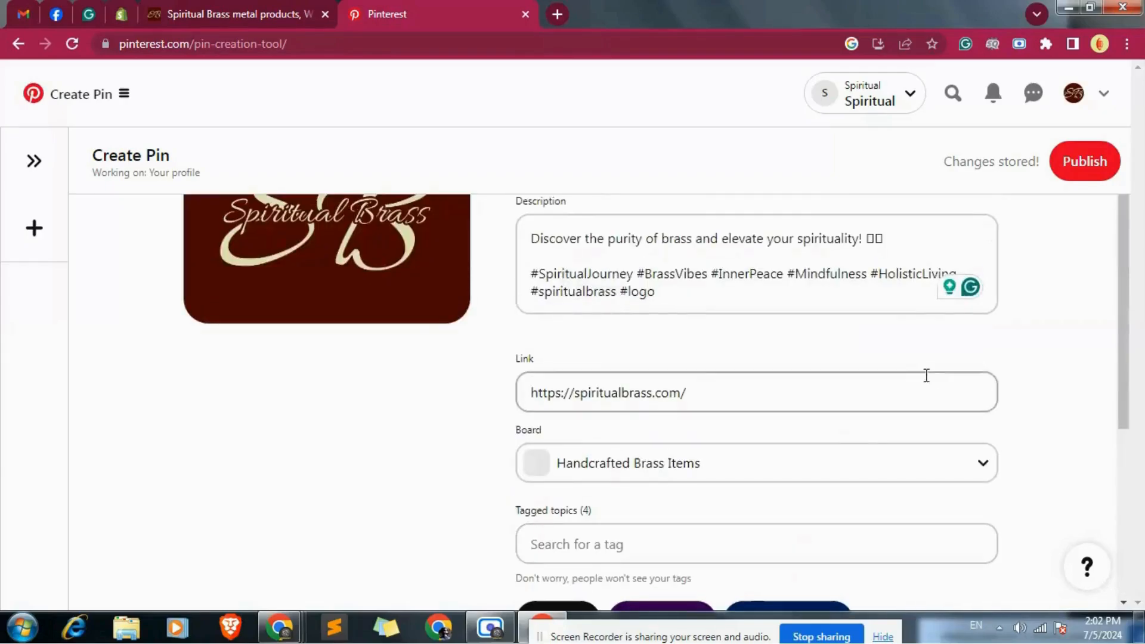
pyautogui.scroll(2, 915, 468)
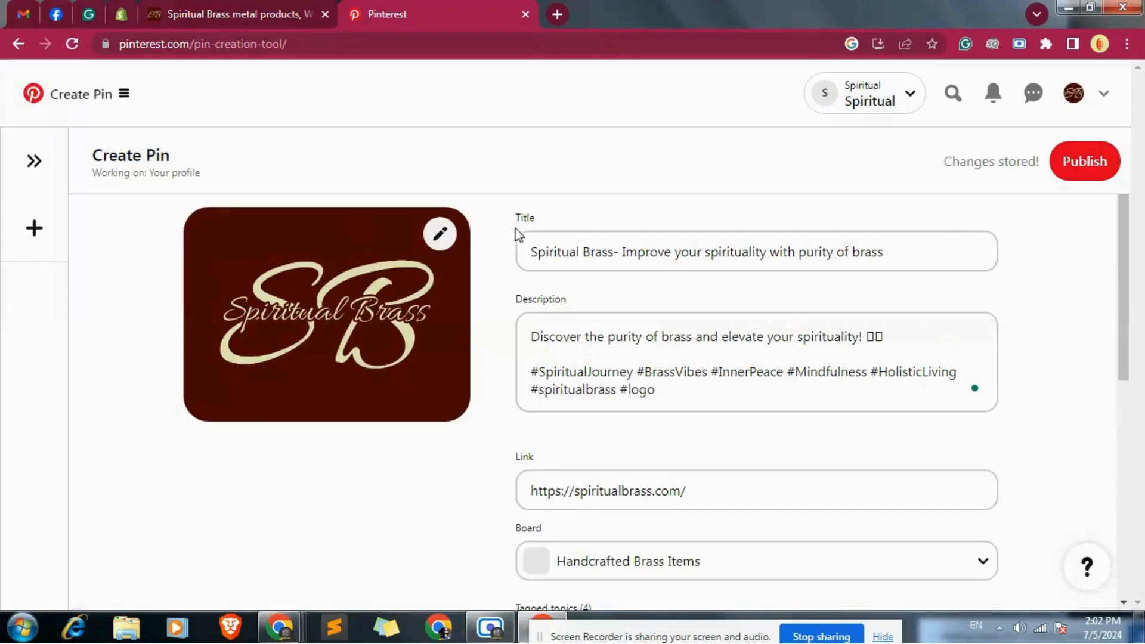
# Open the pin image in the design editor, examine its text, image and canvas layers, and return to the pin form.
pyautogui.click(442, 236)
pyautogui.moveTo(926, 230)
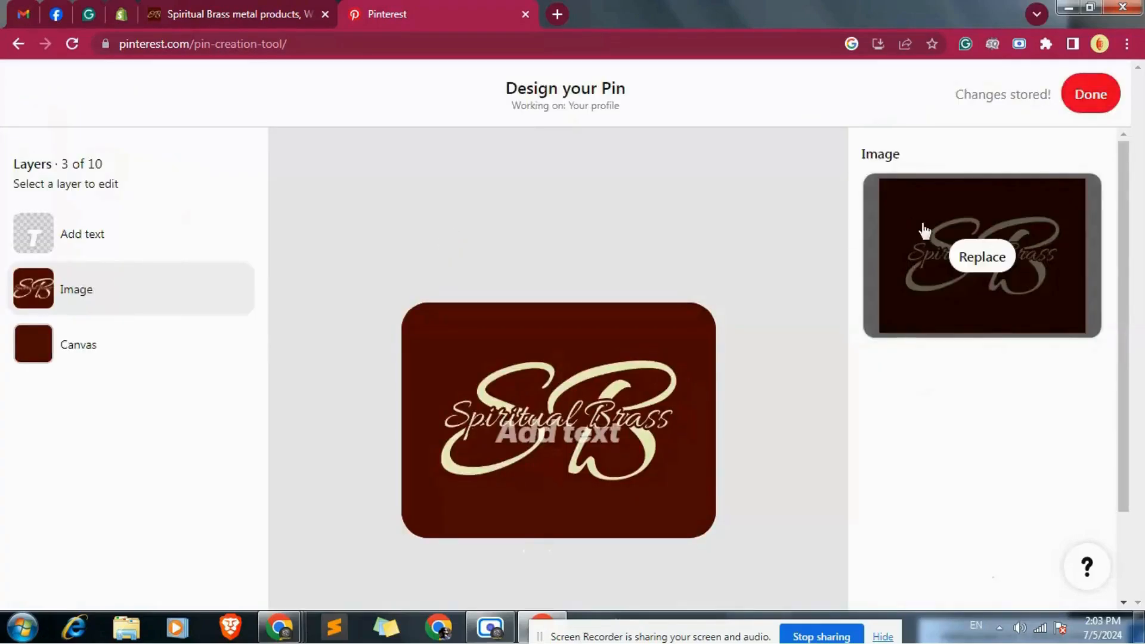
pyautogui.scroll(-2, 984, 332)
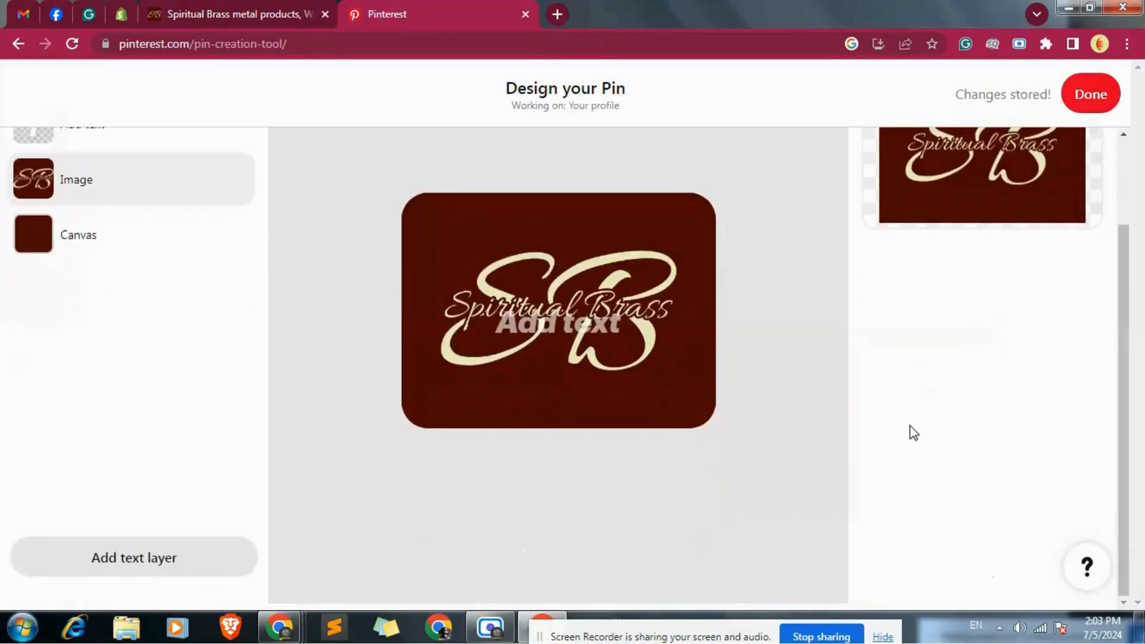
pyautogui.scroll(2, 137, 507)
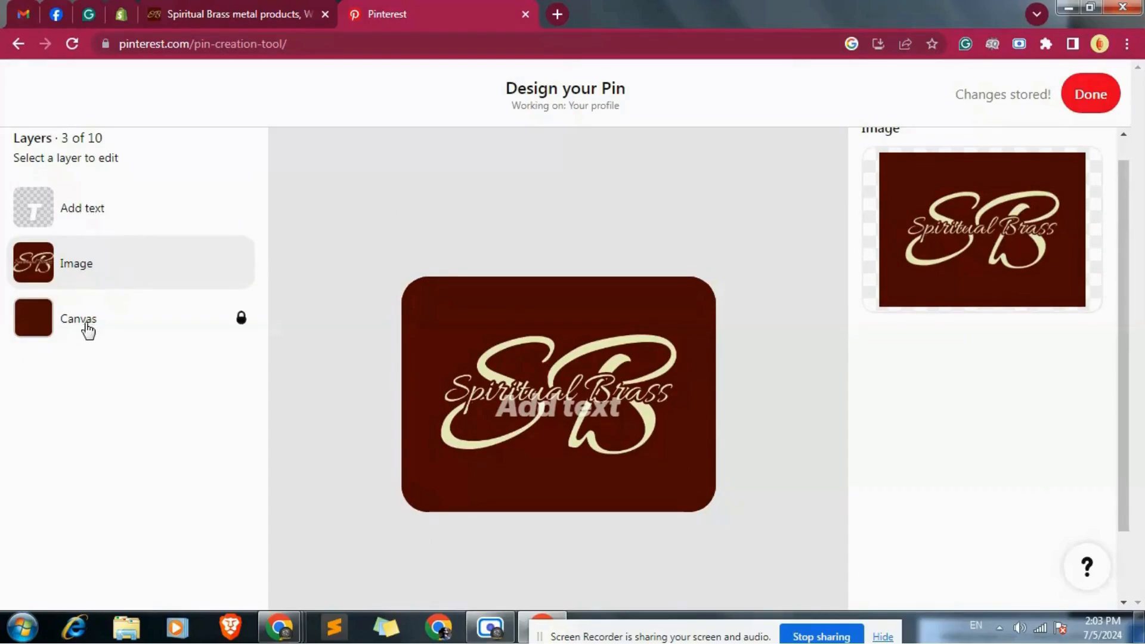
pyautogui.scroll(1, 971, 402)
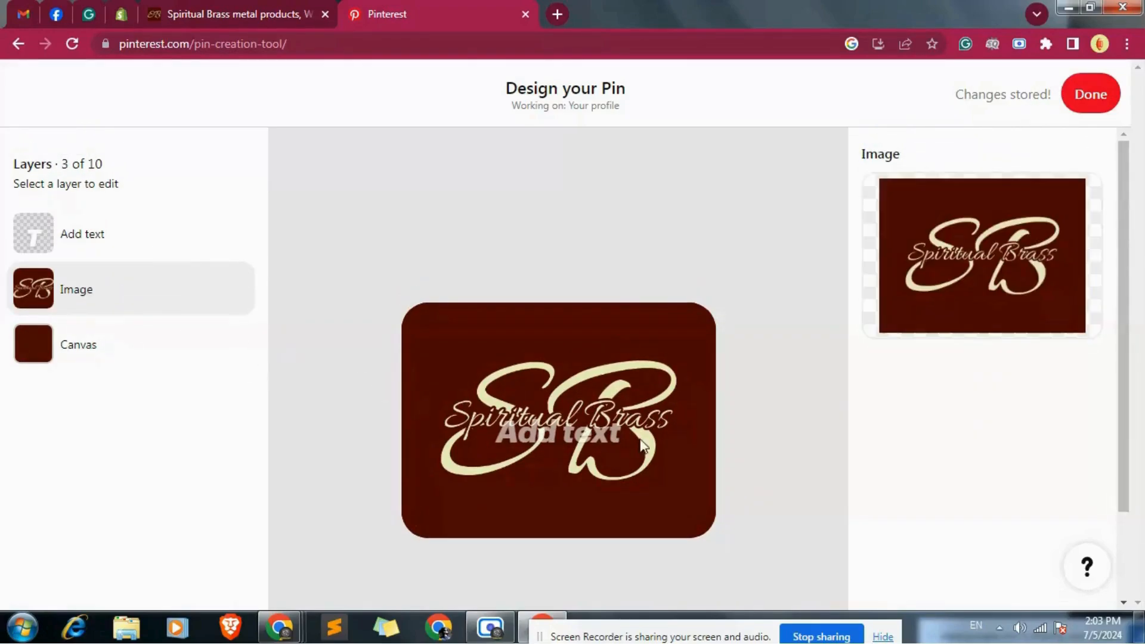
pyautogui.scroll(-4, 938, 396)
pyautogui.scroll(3, 934, 404)
pyautogui.scroll(-3, 938, 406)
pyautogui.scroll(3, 913, 393)
pyautogui.click(1097, 101)
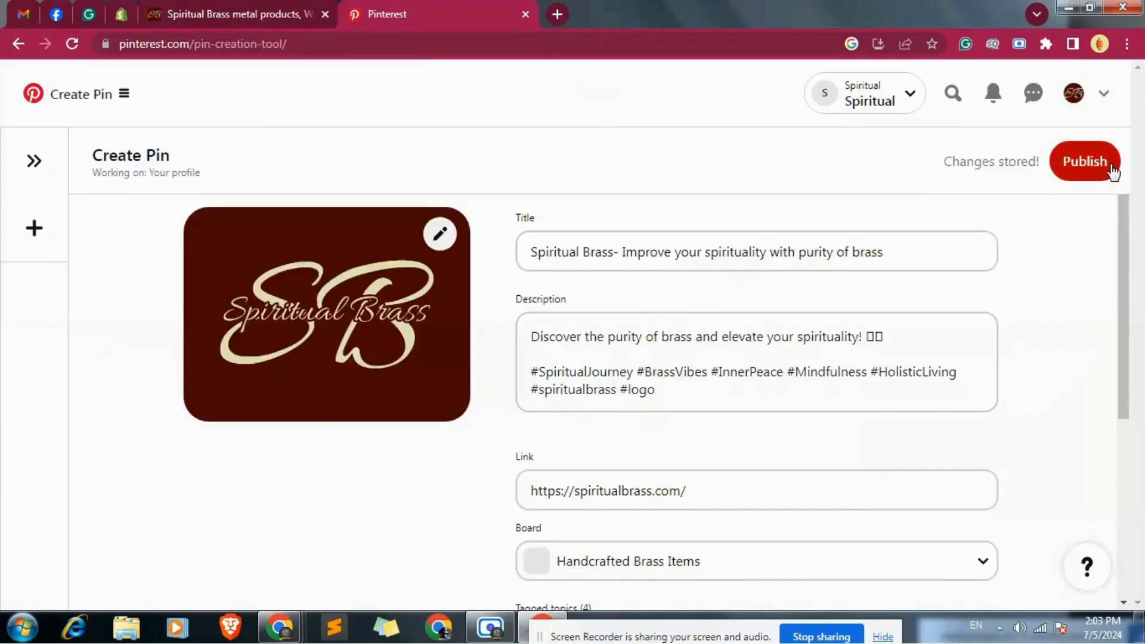
# Review the logo pin's tagged topics and publish it to the Handcrafted Brass Items board.
pyautogui.scroll(-5, 835, 361)
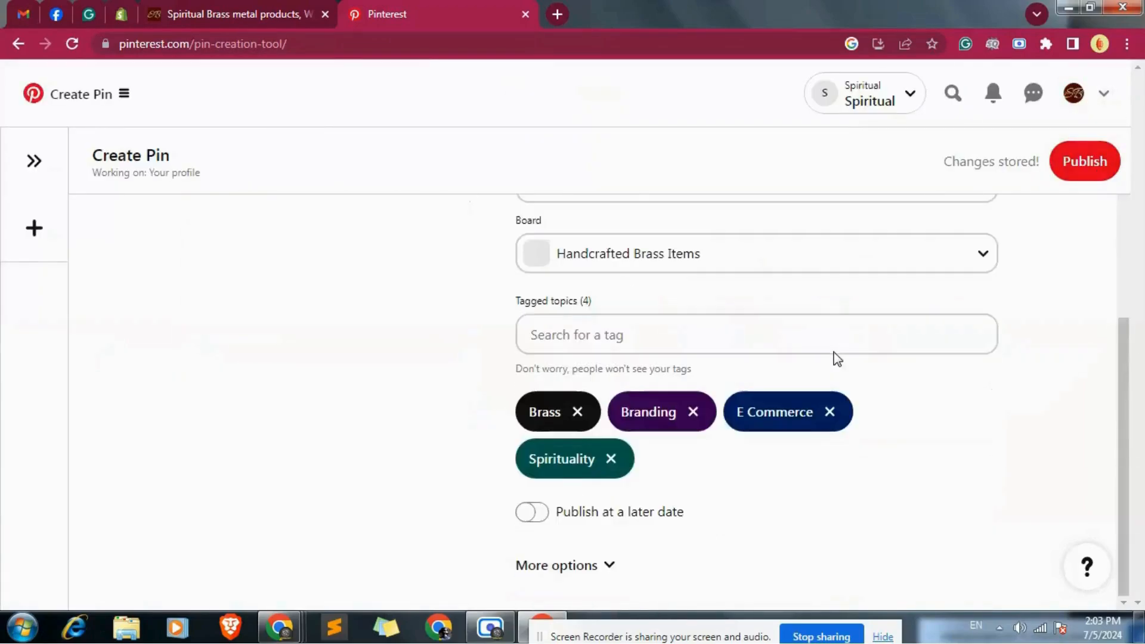
pyautogui.scroll(5, 837, 358)
pyautogui.click(1086, 166)
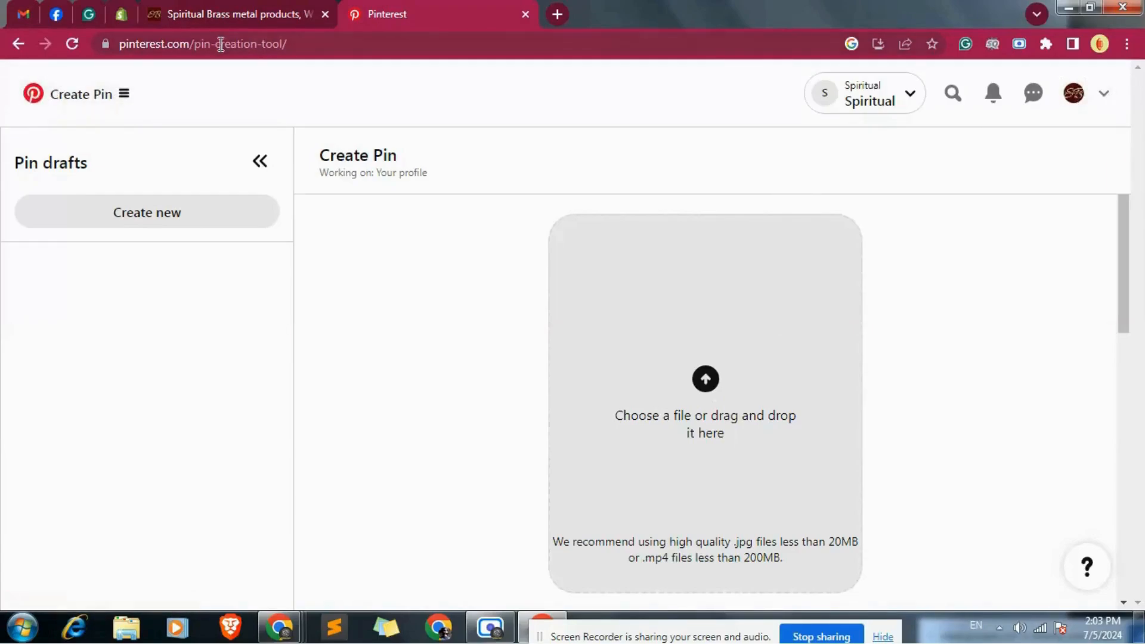
# Leave the pin creation tool by loading the pinterest.com start page, and look over the Business Hub.
pyautogui.moveTo(193, 38); pyautogui.dragTo(379, 37)
pyautogui.press('BackSpace')
pyautogui.press('Return')
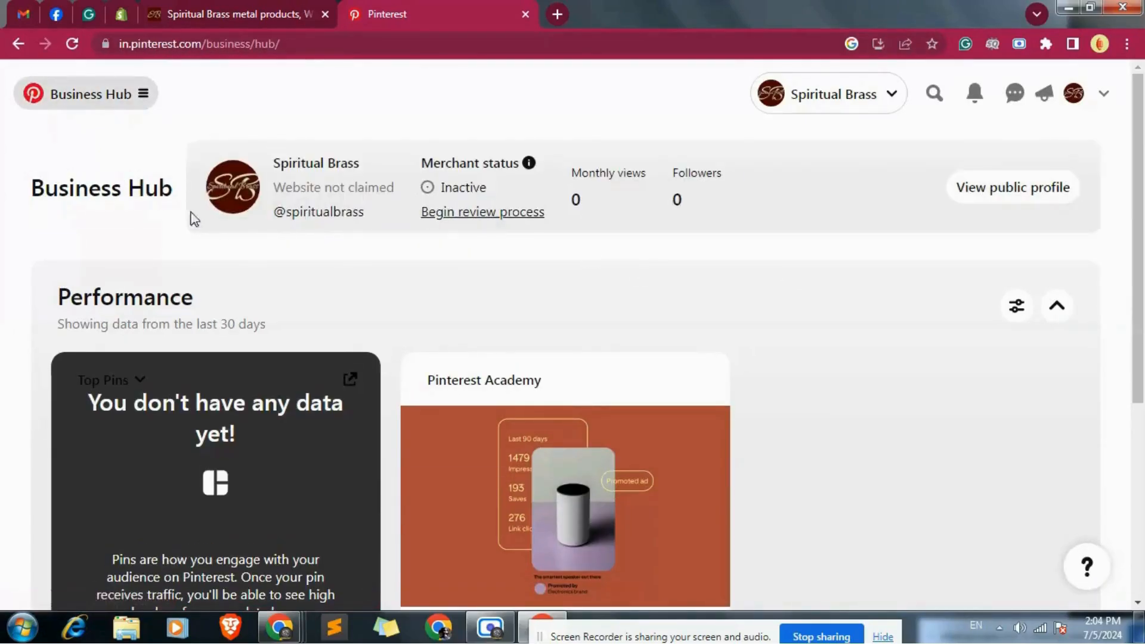
pyautogui.scroll(-6, 332, 320)
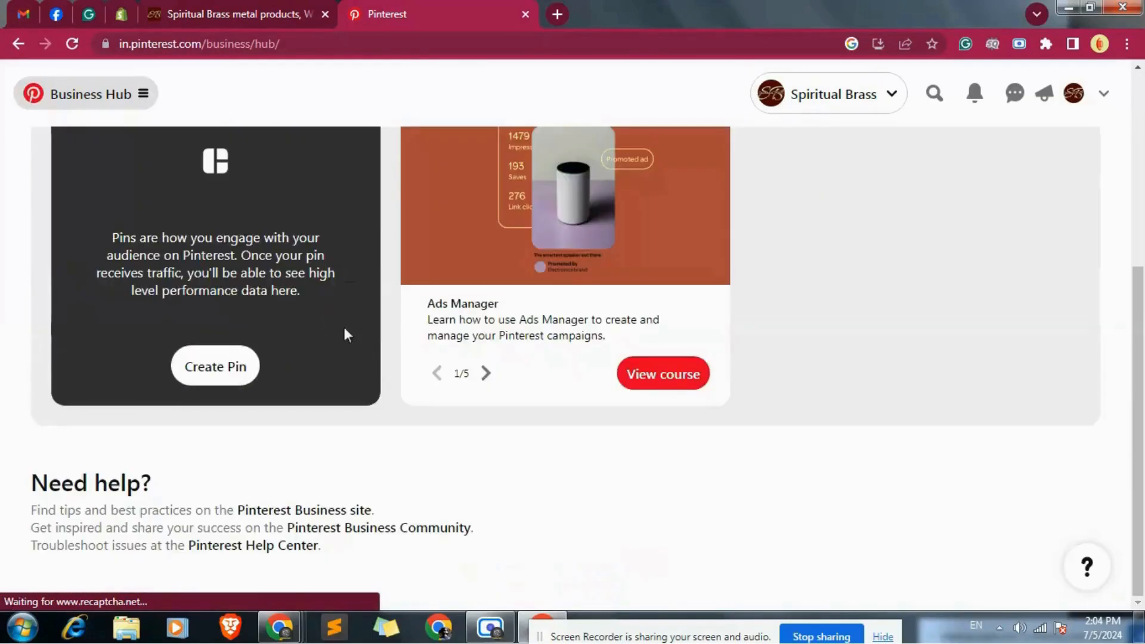
pyautogui.scroll(6, 285, 278)
# Open the Spiritual Brass business profile page.
pyautogui.click(58, 105)
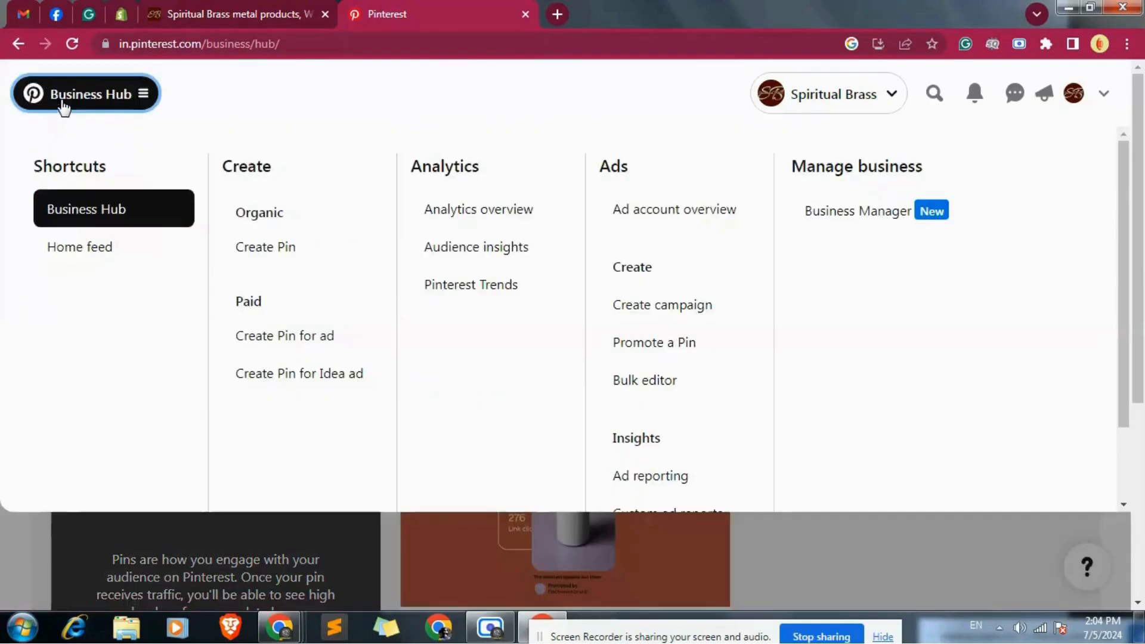
pyautogui.click(1105, 95)
pyautogui.click(925, 184)
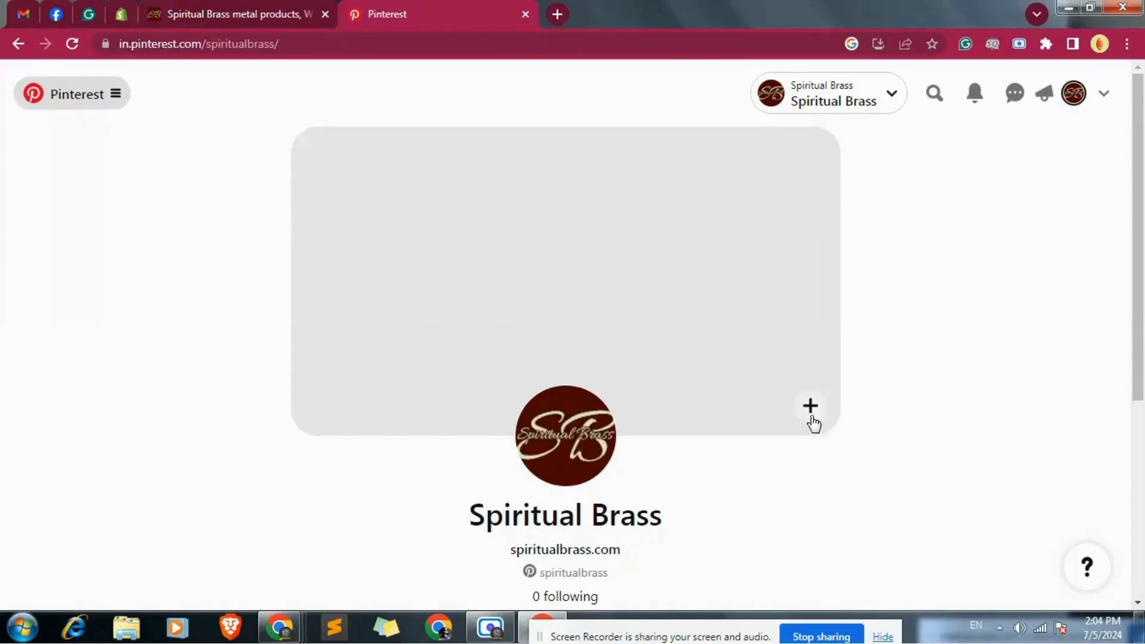
# Try the taller Spiritual Brass Cover Image from Downloads > Spiritual Brass > cover as the profile cover, and discard the crop.
pyautogui.click(810, 408)
pyautogui.click(569, 445)
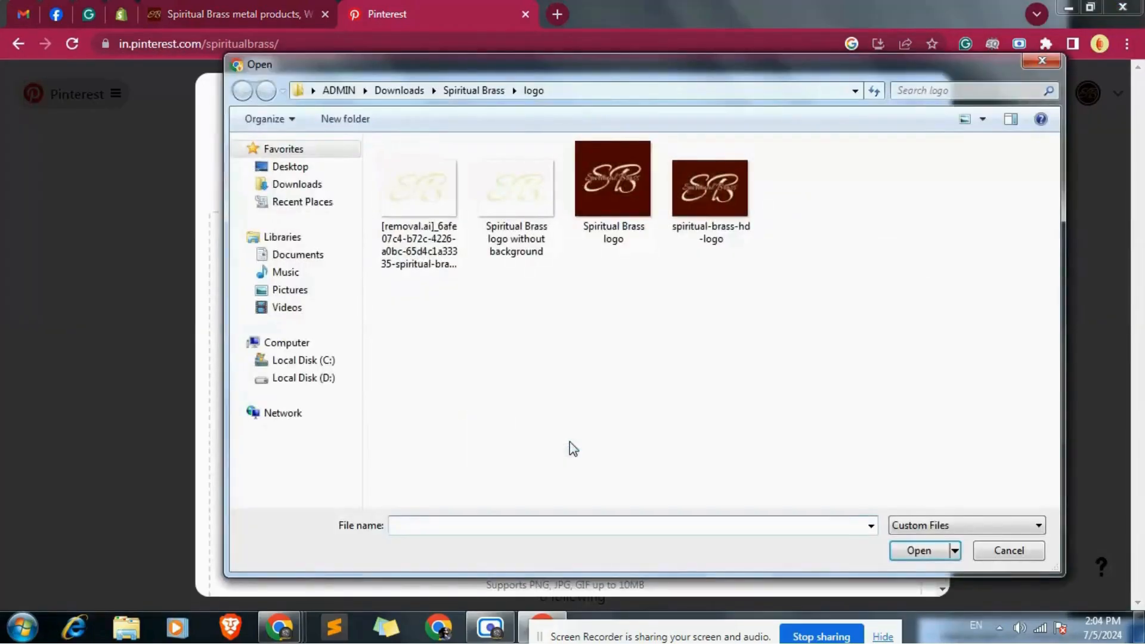
pyautogui.click(290, 185)
pyautogui.doubleClick(443, 177)
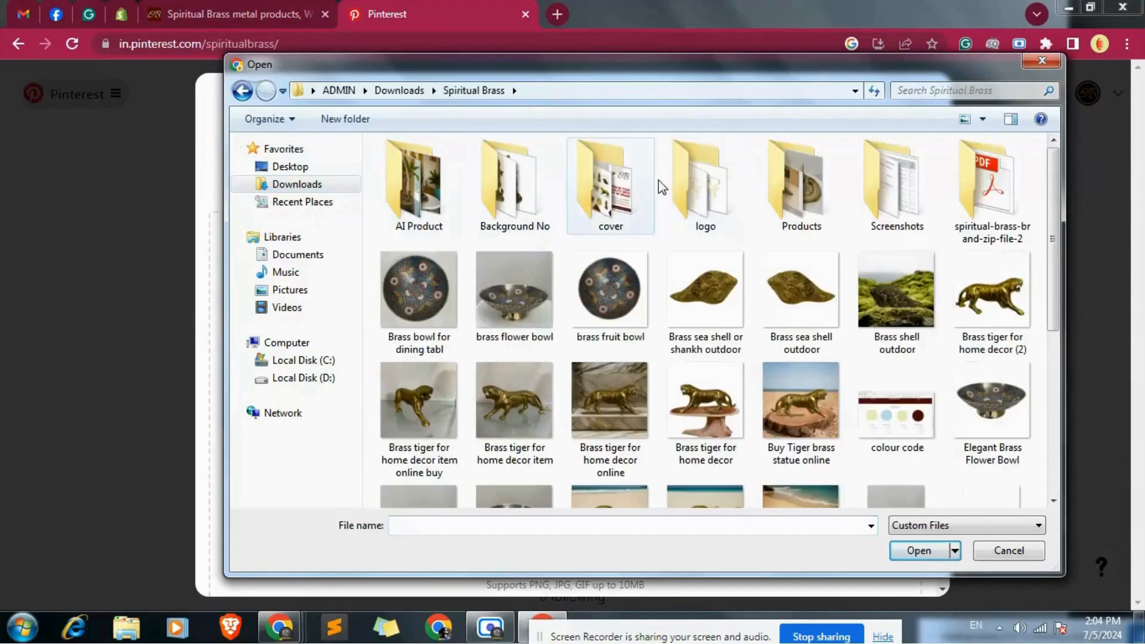
pyautogui.doubleClick(627, 177)
pyautogui.click(502, 171)
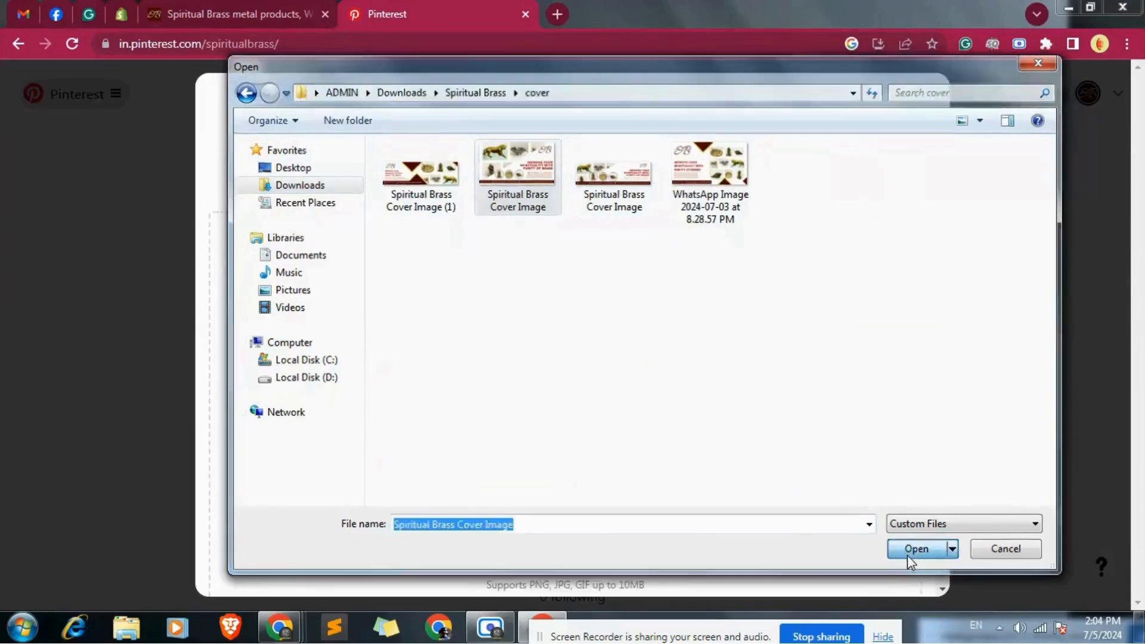
pyautogui.click(908, 552)
pyautogui.scroll(-3, 644, 413)
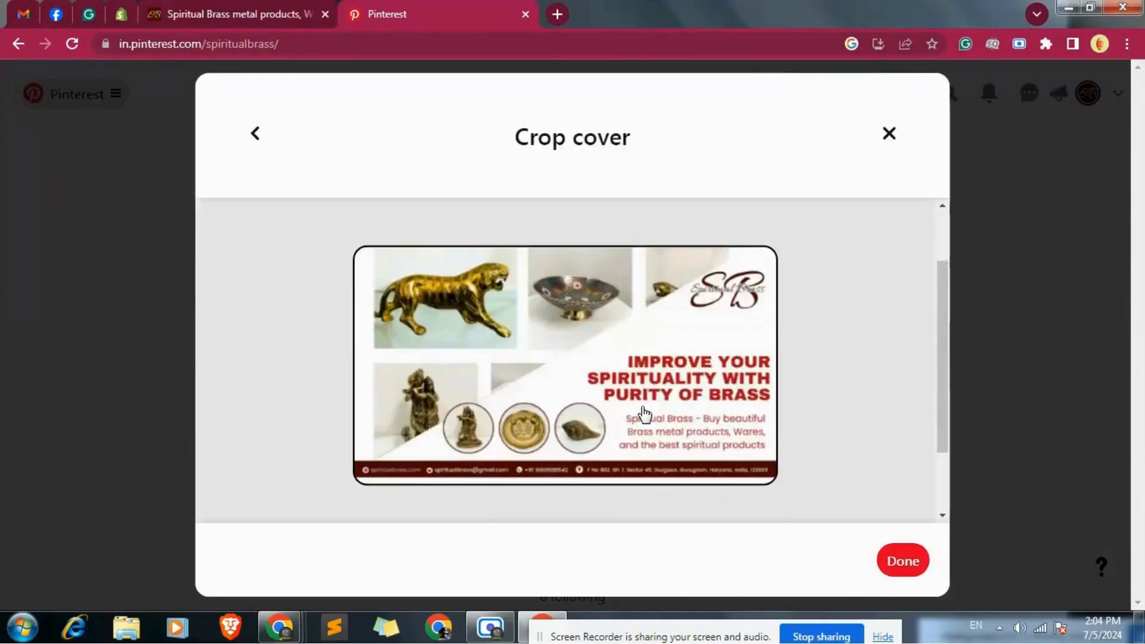
pyautogui.scroll(3, 644, 414)
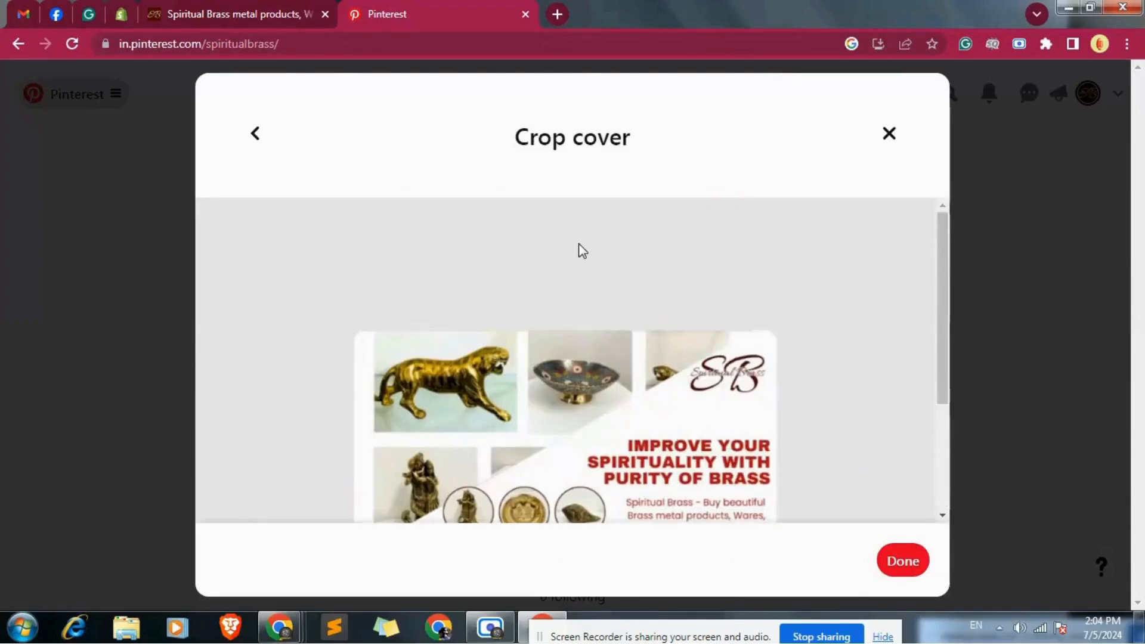
pyautogui.click(889, 135)
# Try the wide banner version of Spiritual Brass Cover Image as the profile cover, and discard the crop.
pyautogui.click(811, 405)
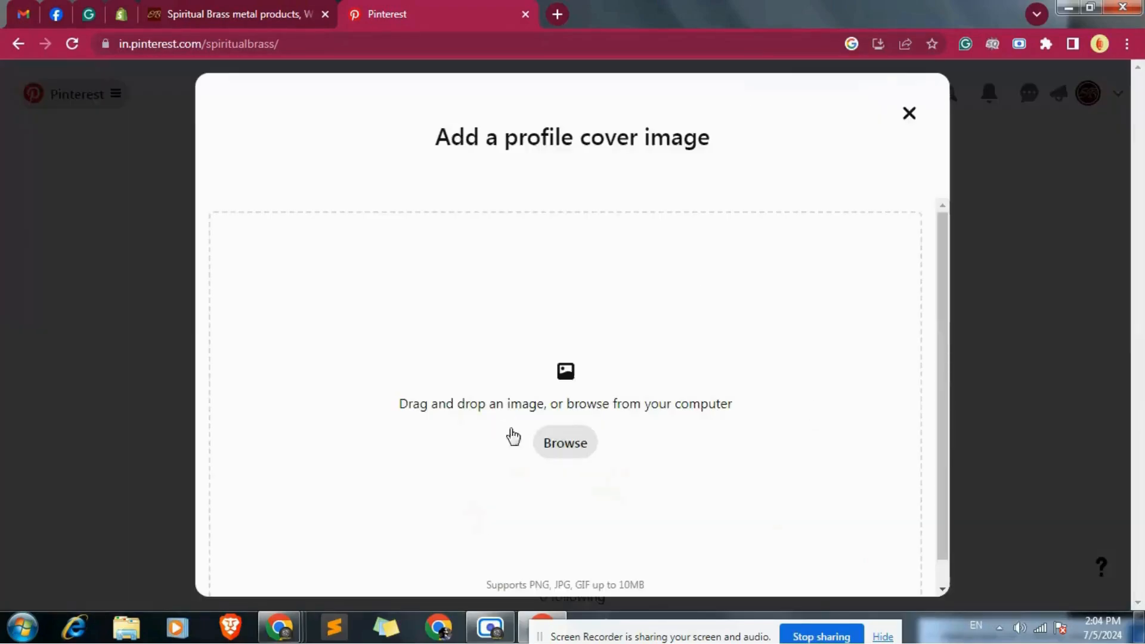
pyautogui.click(555, 449)
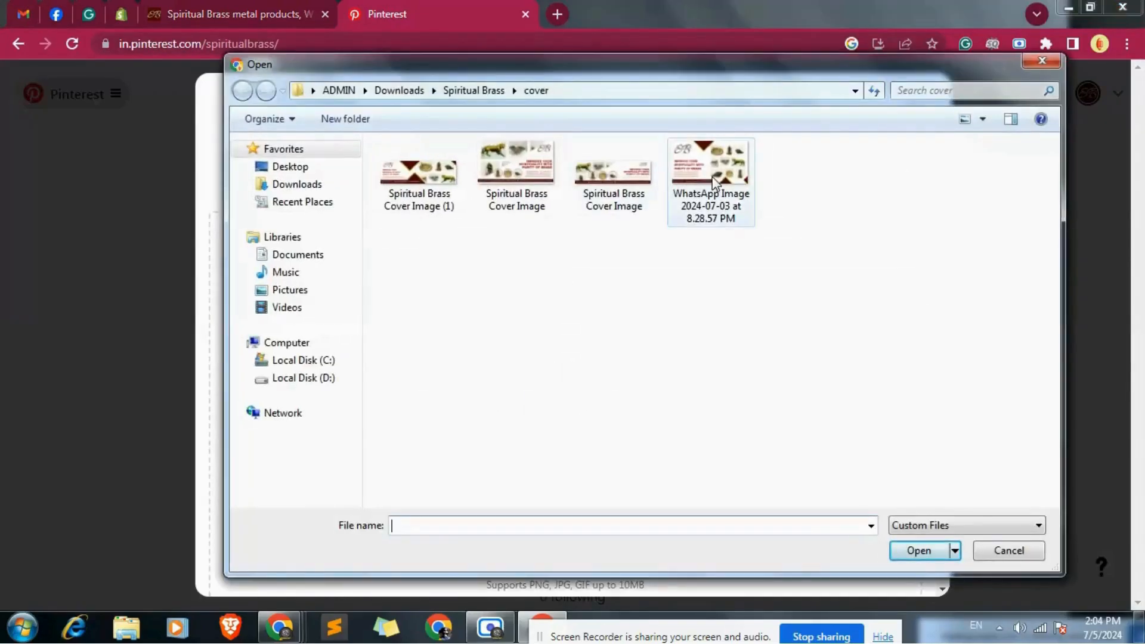
pyautogui.click(625, 179)
pyautogui.click(919, 550)
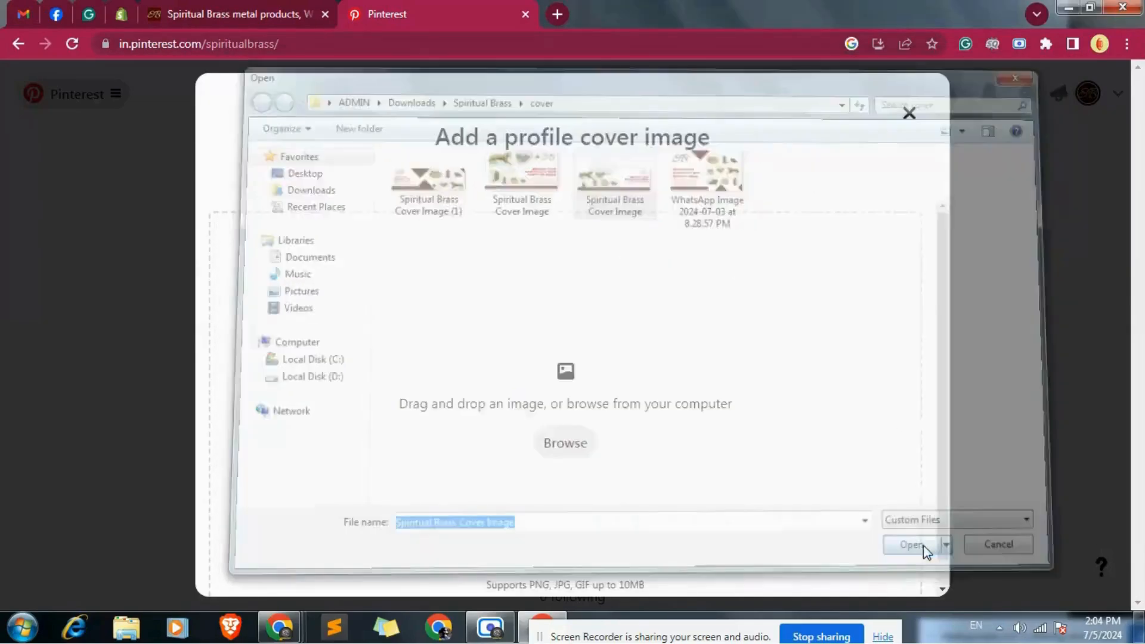
pyautogui.scroll(-3, 657, 258)
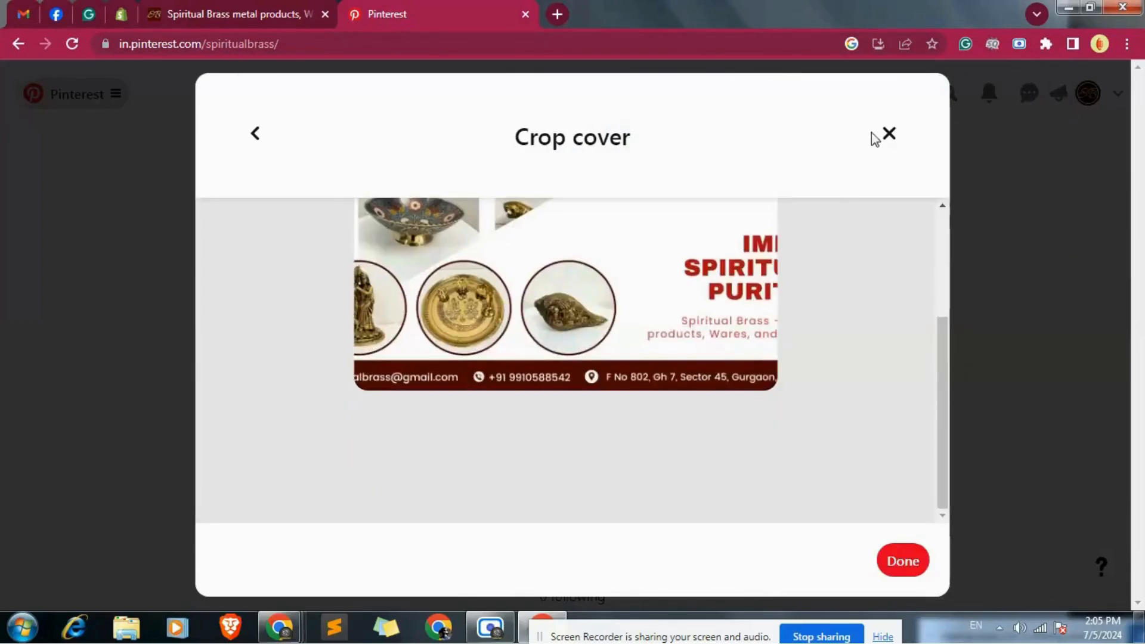
pyautogui.click(889, 133)
# Upload "WhatsApp Image 2024-07-03 at 8.28.57 PM" as the profile cover image and save its default crop.
pyautogui.click(810, 402)
pyautogui.click(570, 455)
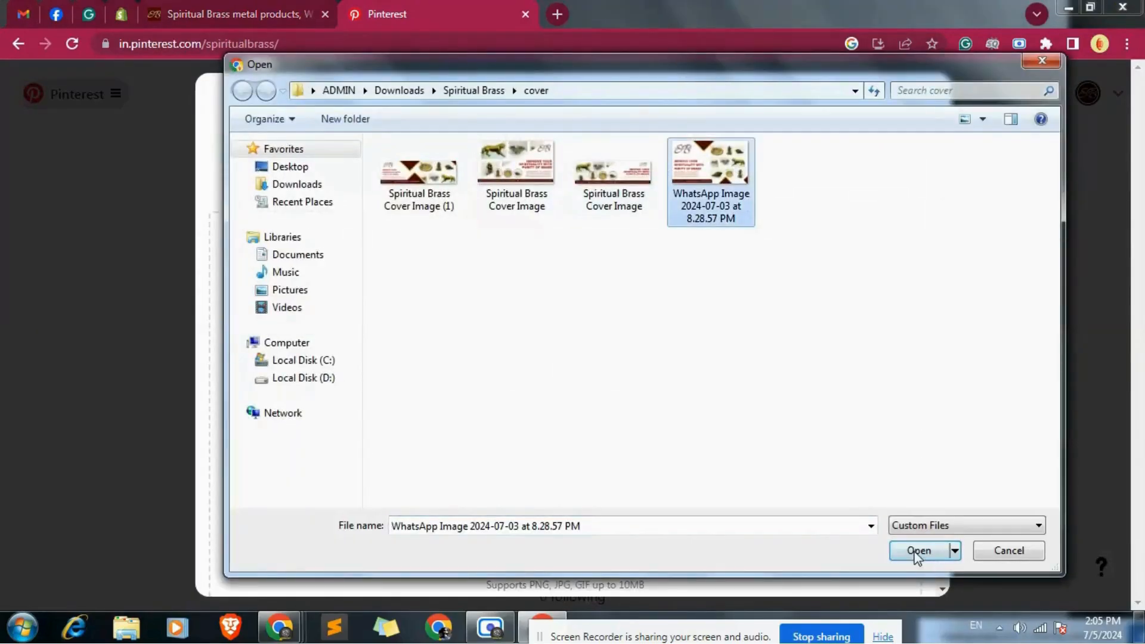
pyautogui.click(927, 561)
pyautogui.scroll(-2, 678, 291)
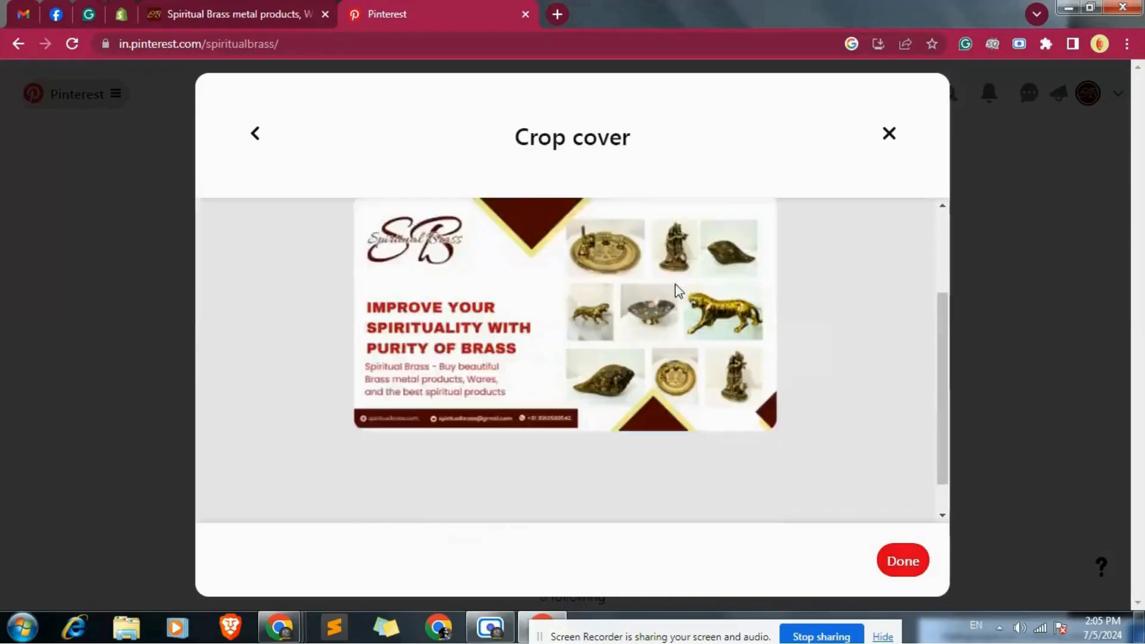
pyautogui.scroll(-1, 678, 291)
pyautogui.click(907, 560)
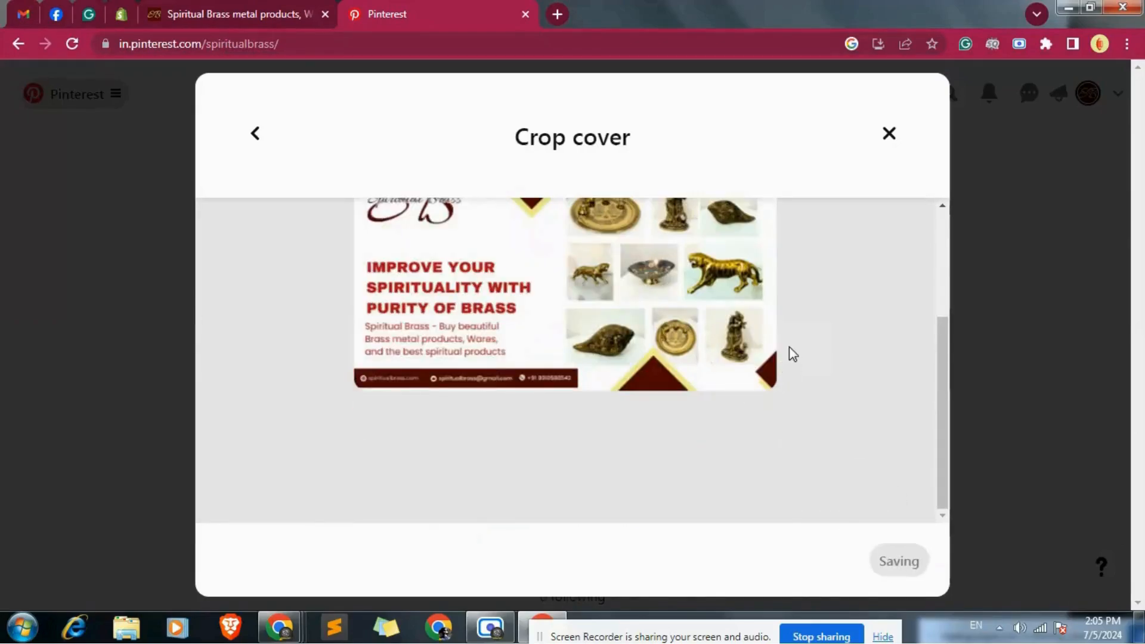
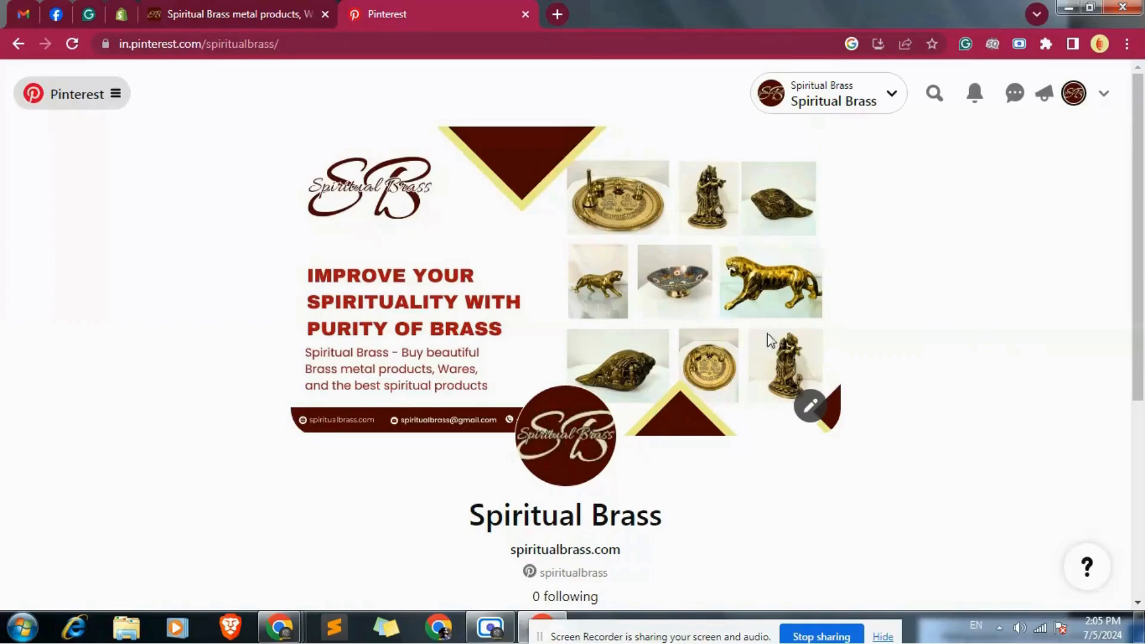
# Review the profile page, checking the cover image and the logo pin among the created pins.
pyautogui.scroll(-5, 997, 320)
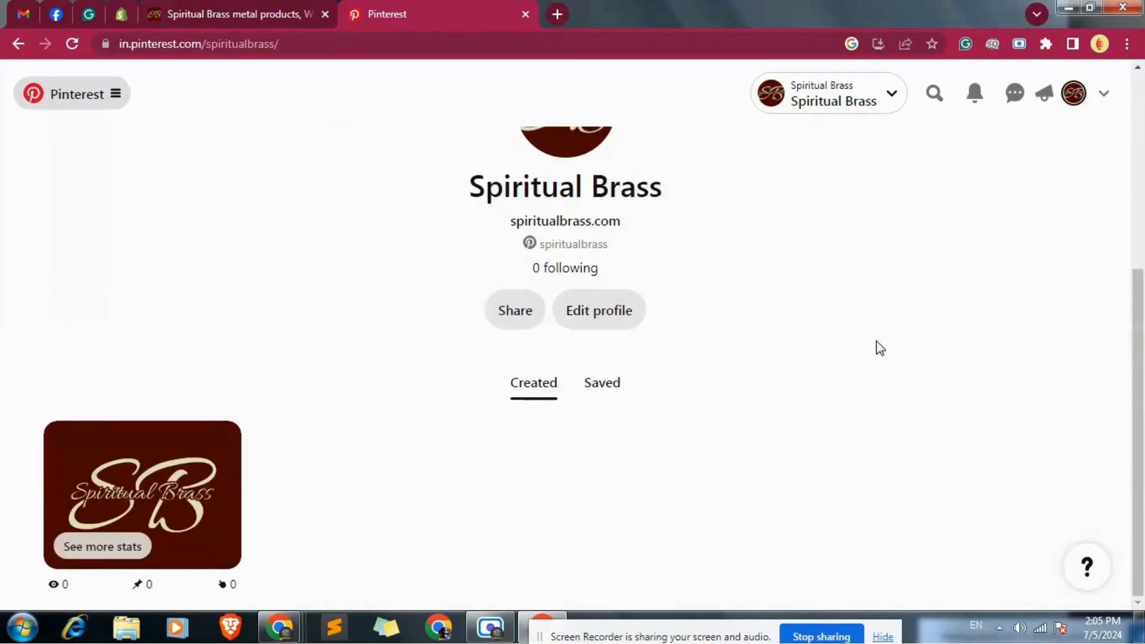
pyautogui.scroll(4, 783, 347)
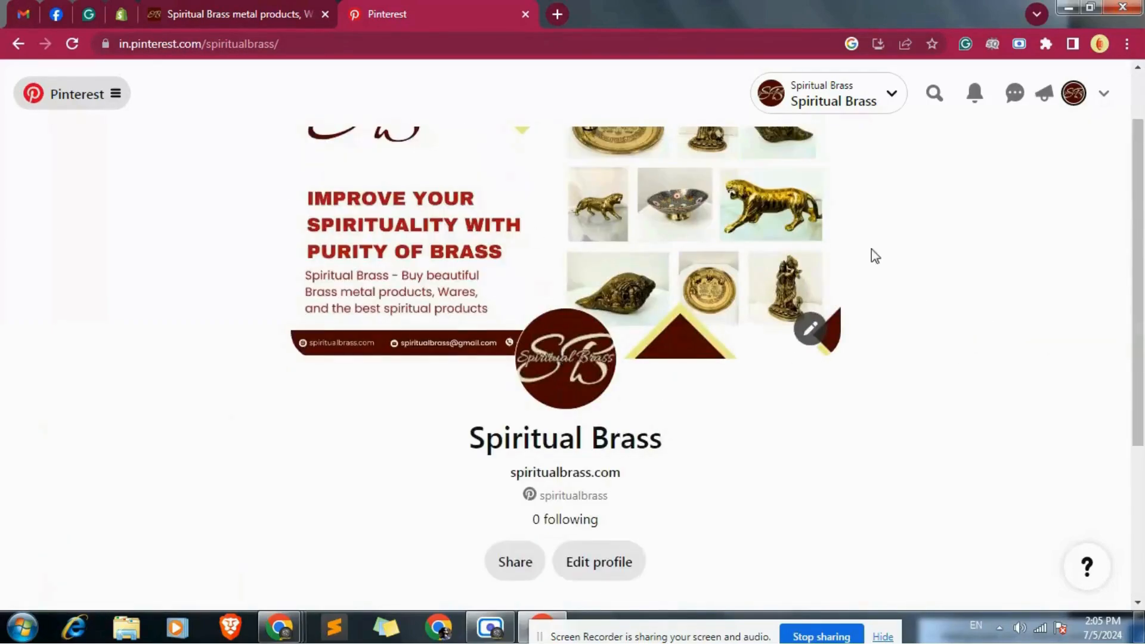
pyautogui.scroll(-4, 903, 338)
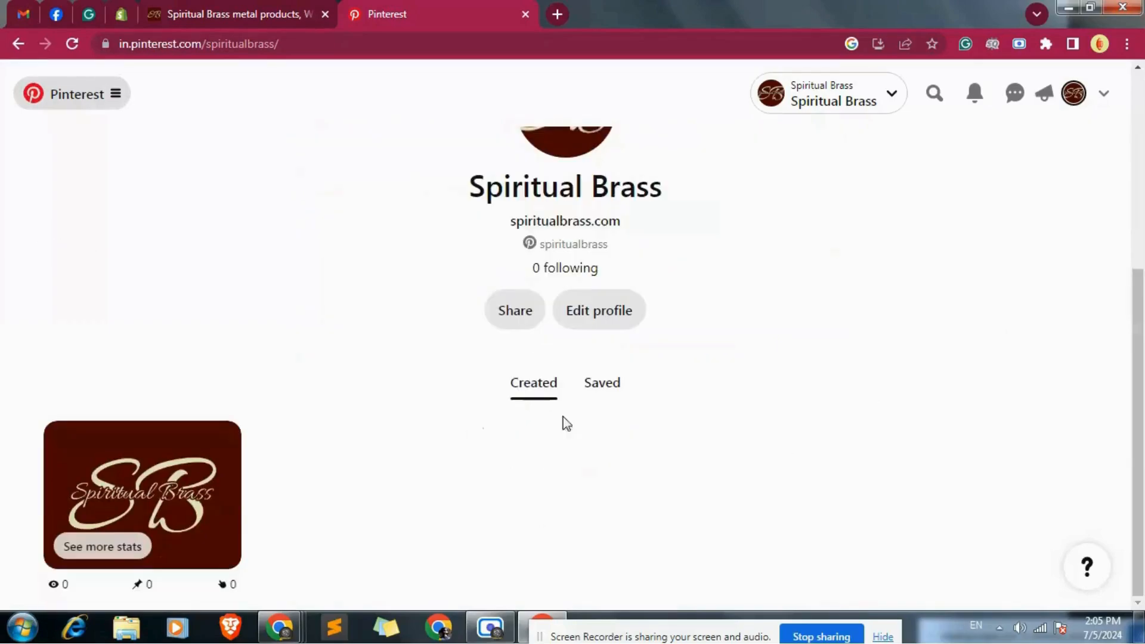
pyautogui.moveTo(159, 583)
pyautogui.scroll(5, 905, 332)
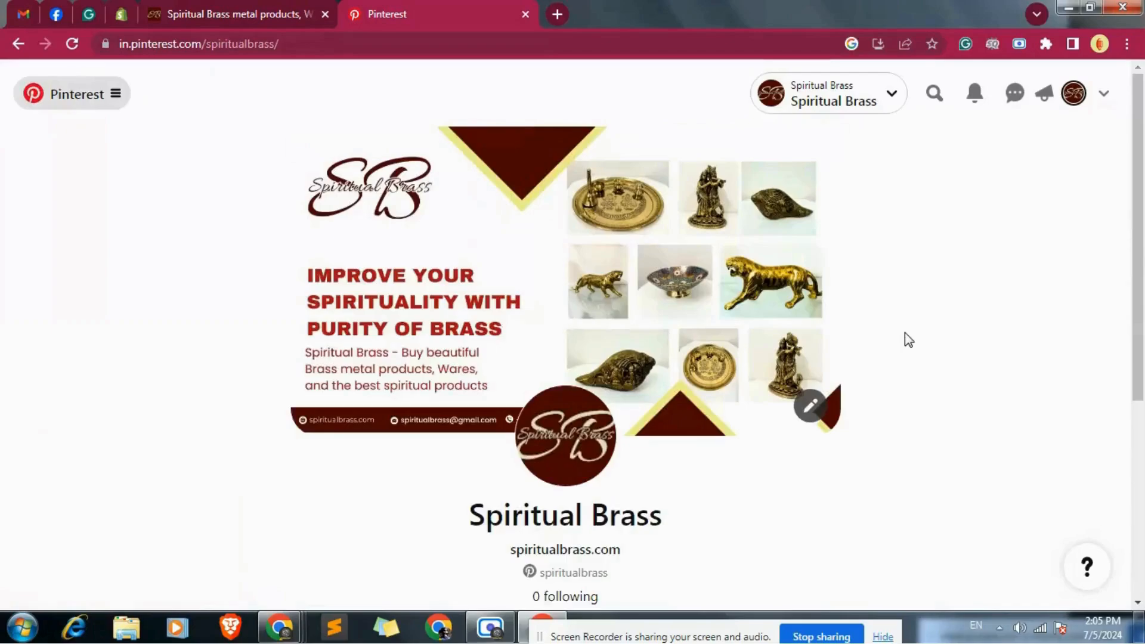
pyautogui.scroll(-5, 56, 343)
pyautogui.moveTo(191, 546)
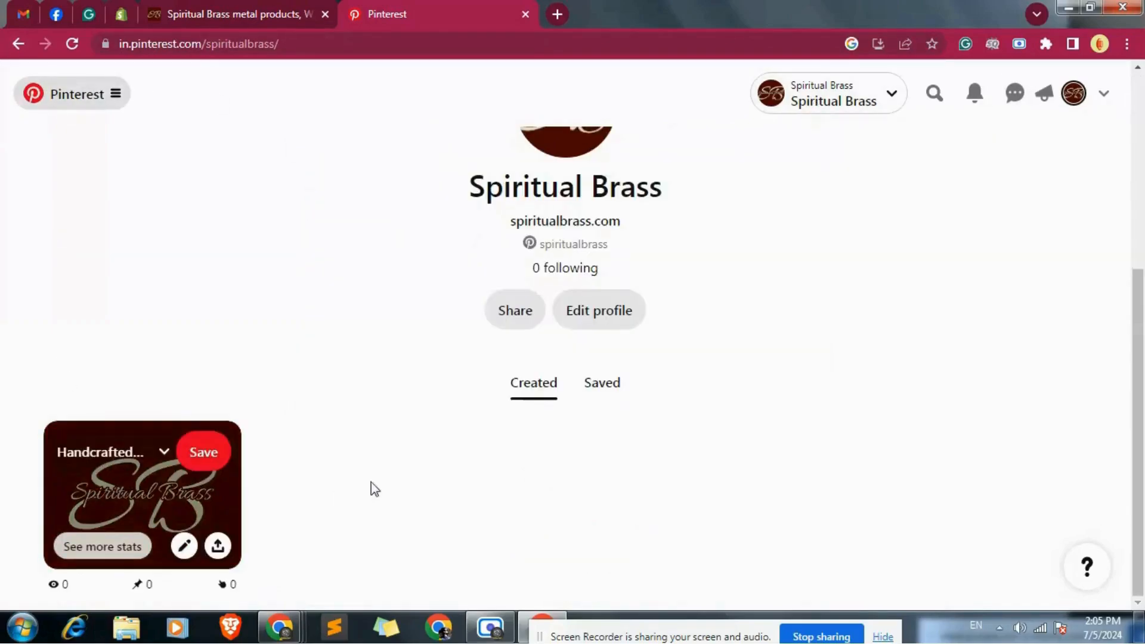
# Open the home feed and browse the suggested pins.
pyautogui.click(49, 97)
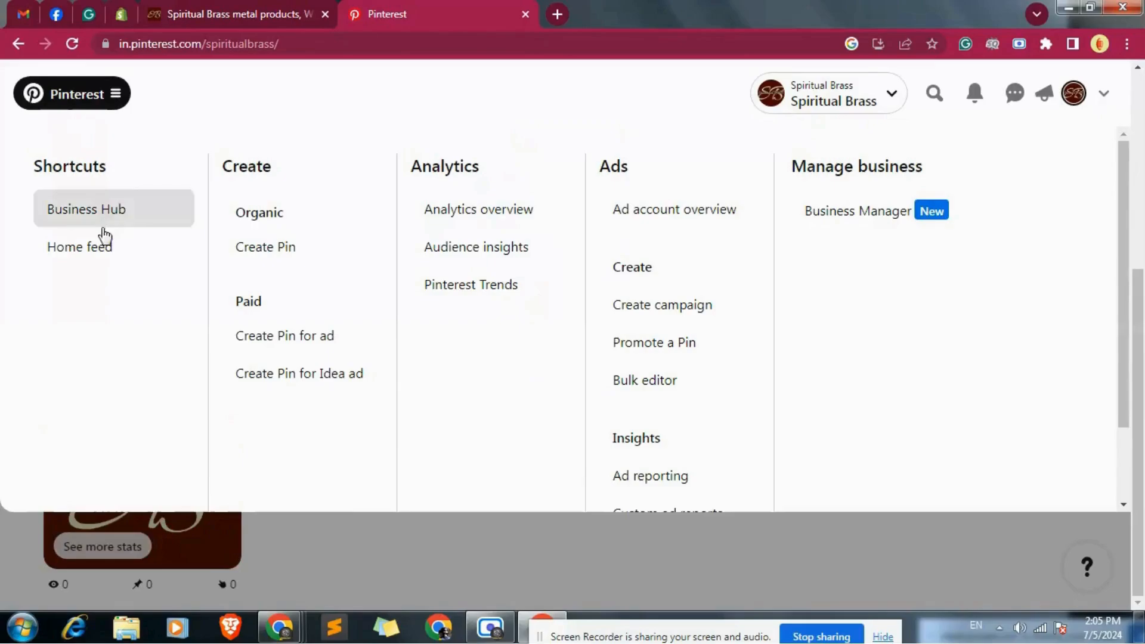
pyautogui.click(83, 247)
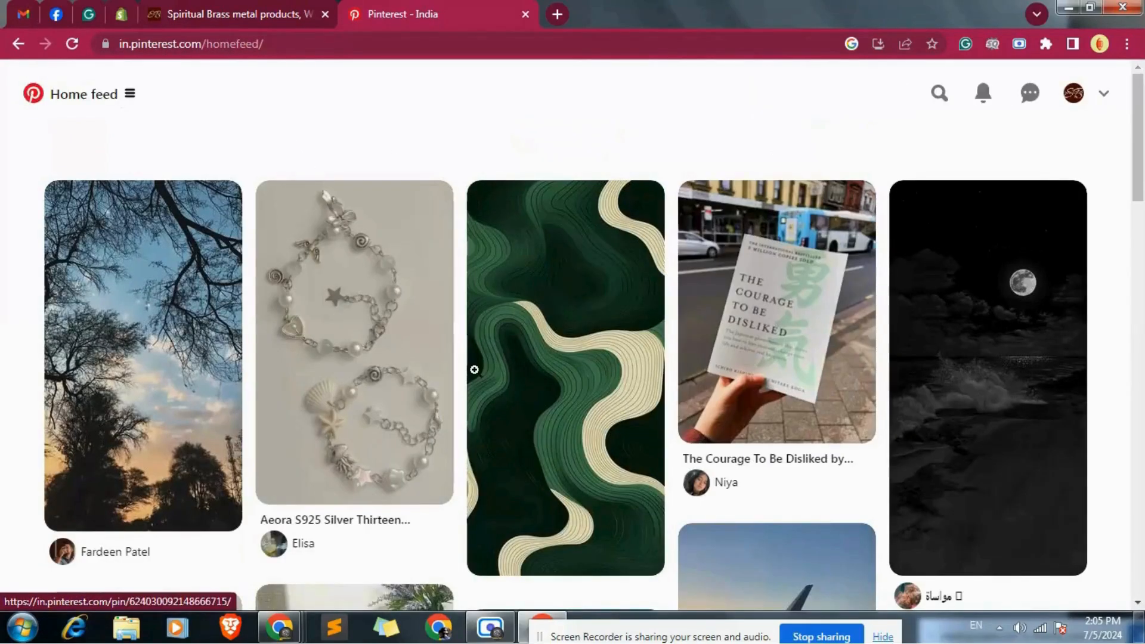
pyautogui.scroll(-10, 1013, 379)
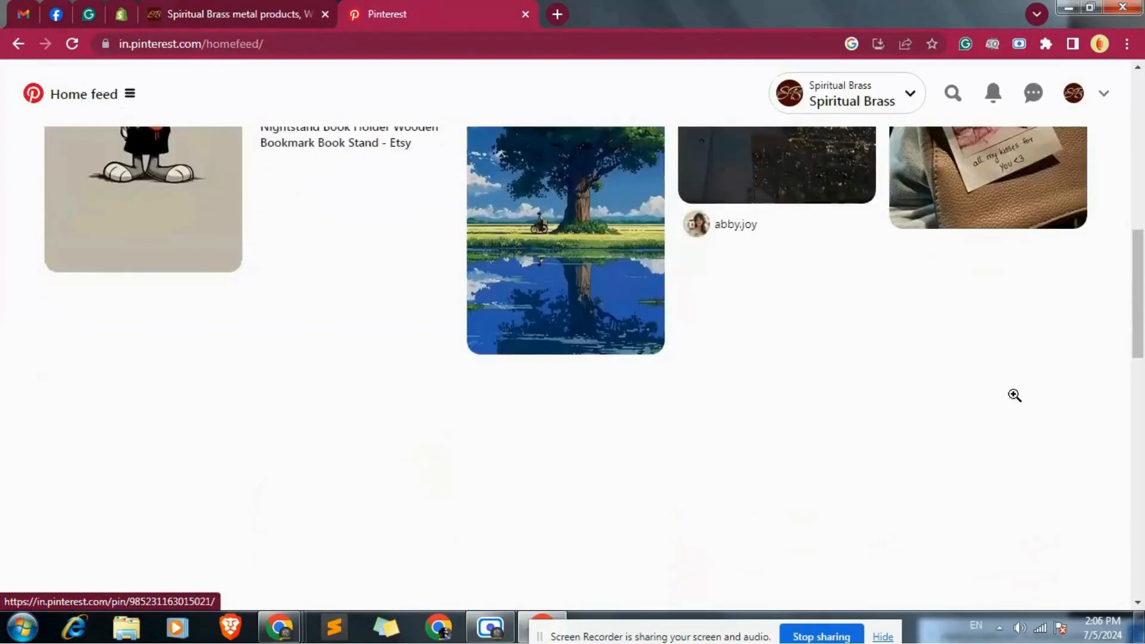
pyautogui.scroll(10, 1015, 396)
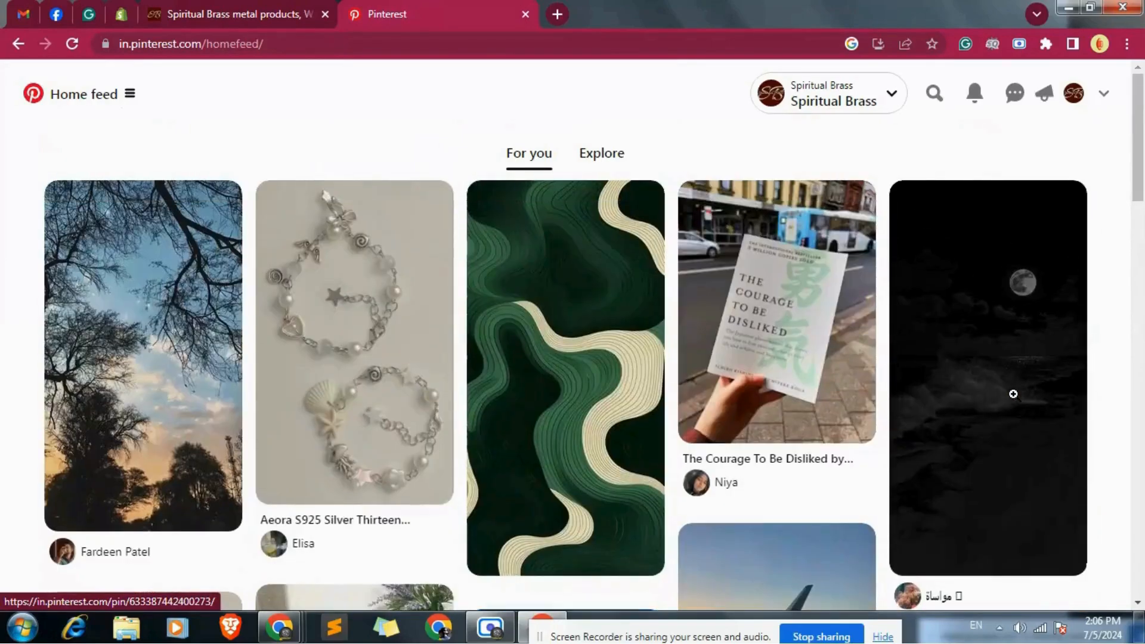
pyautogui.moveTo(1013, 394)
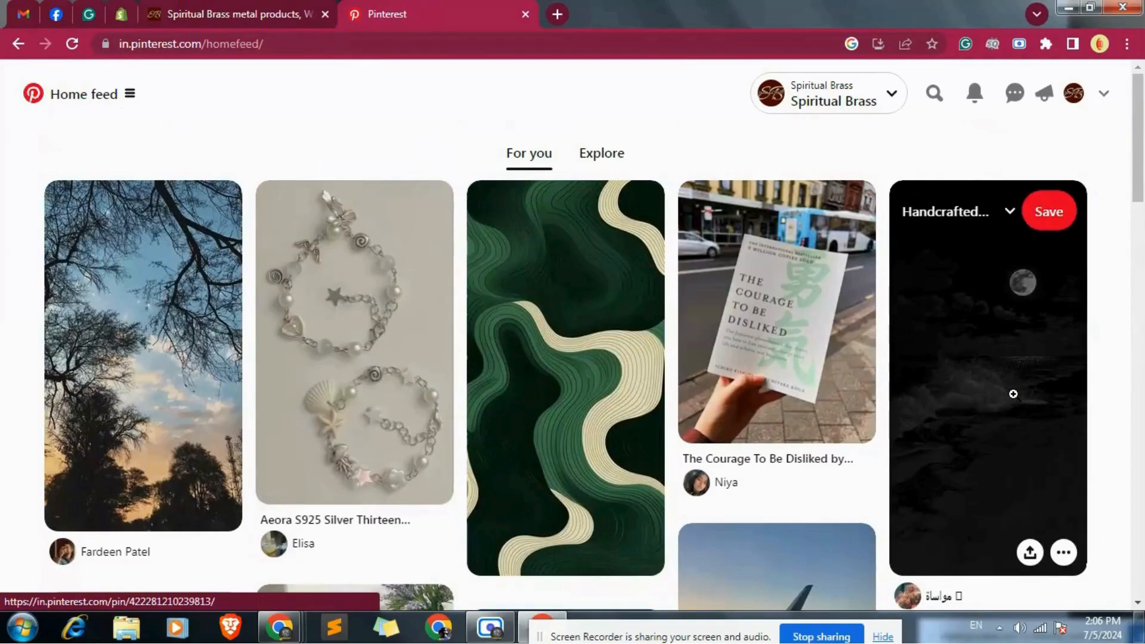
pyautogui.scroll(-8, 619, 409)
pyautogui.scroll(-12, 656, 410)
pyautogui.scroll(18, 656, 411)
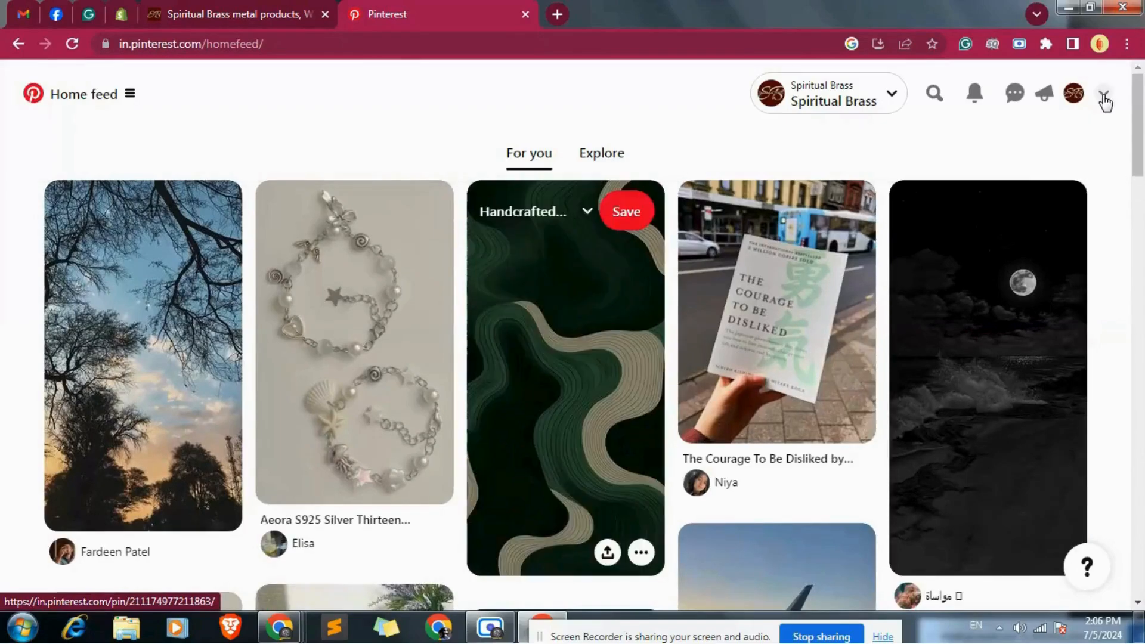
# Check the account options and the list of businesses, and open the Business Hub.
pyautogui.click(1106, 97)
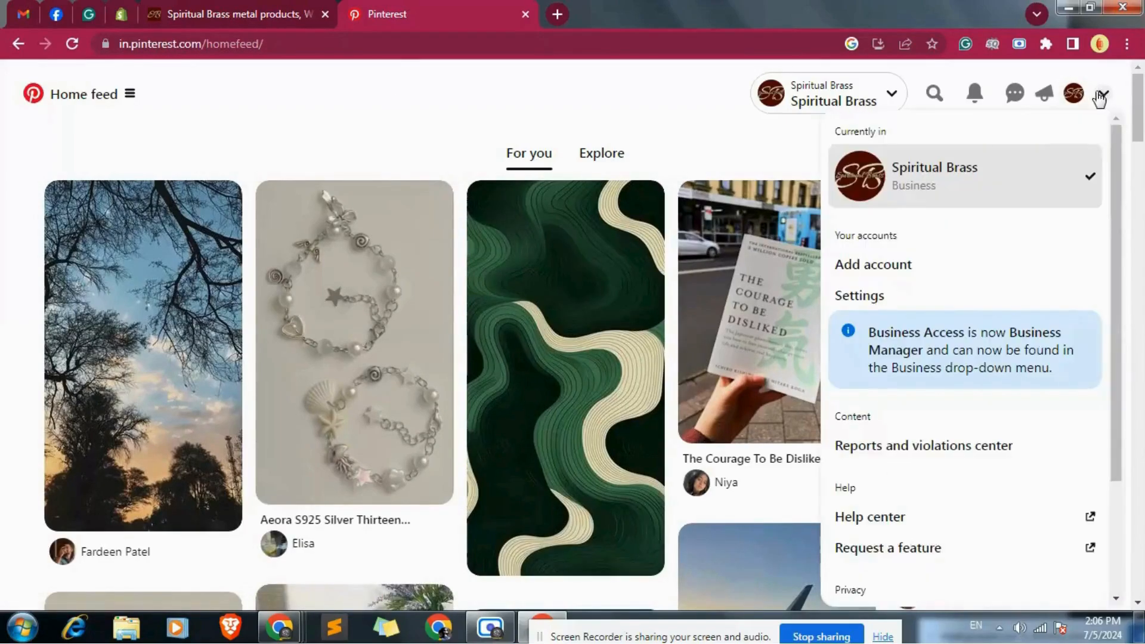
pyautogui.click(658, 145)
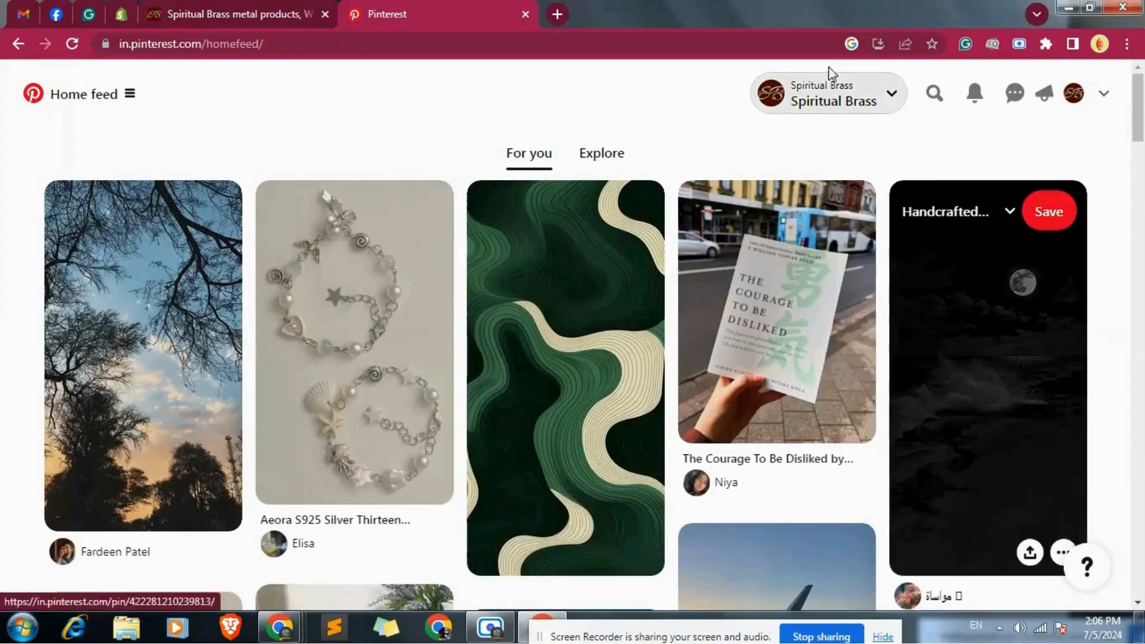
pyautogui.click(891, 94)
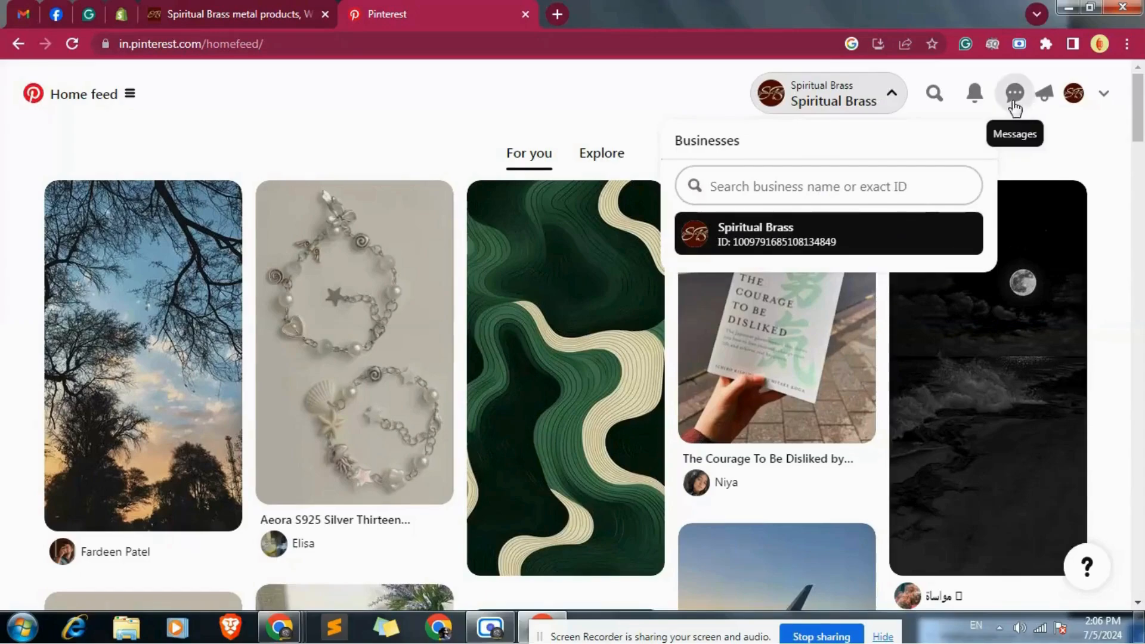
pyautogui.click(79, 100)
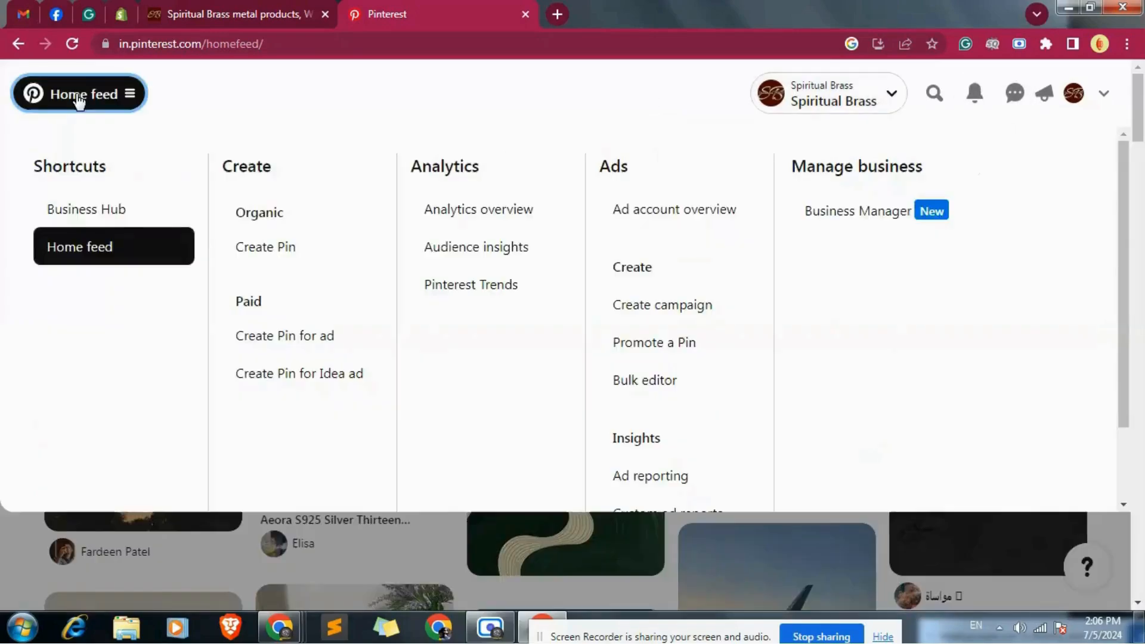
pyautogui.click(115, 222)
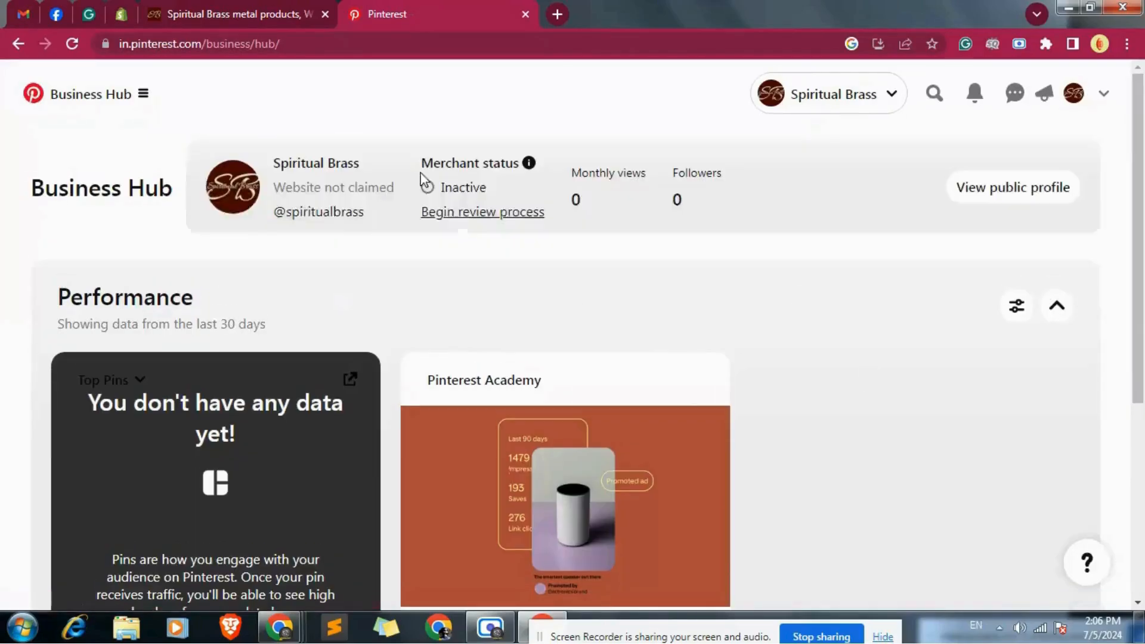
# Review the Business Hub overview, the account options and the ad accounts listed for the Spiritual Brass business.
pyautogui.scroll(-1, 1035, 357)
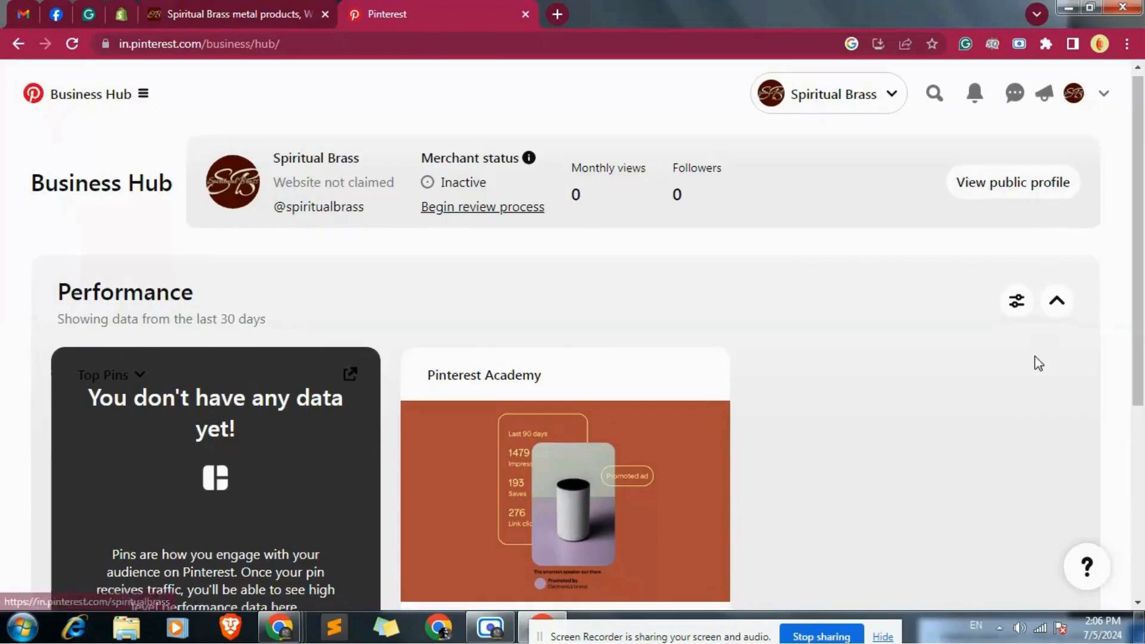
pyautogui.scroll(-5, 1036, 357)
pyautogui.scroll(5, 772, 476)
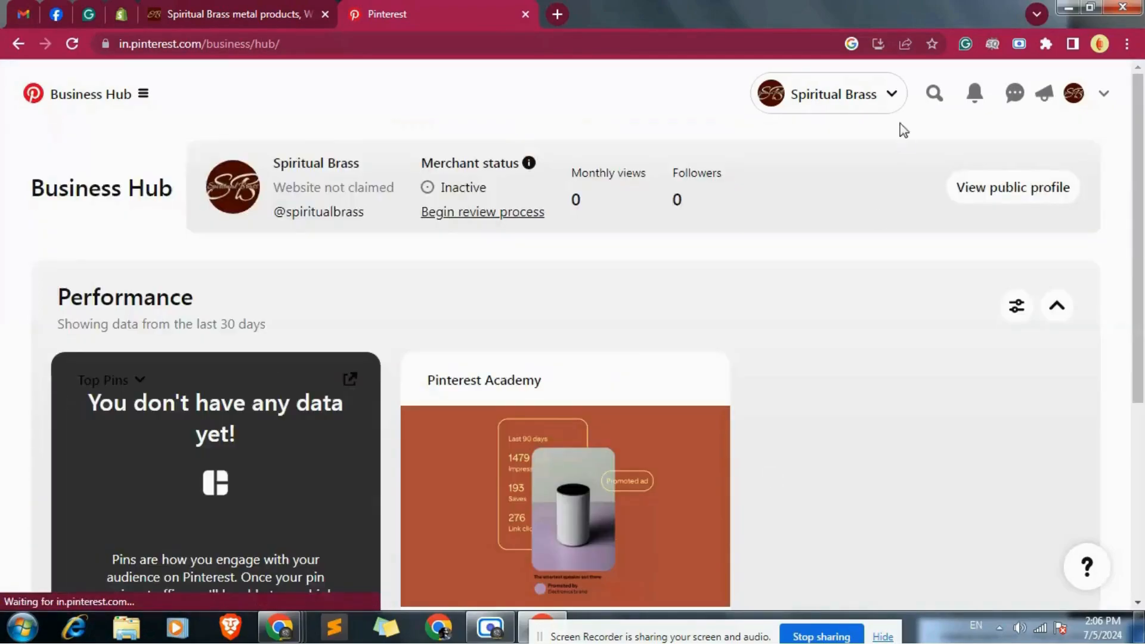
pyautogui.click(1104, 94)
pyautogui.scroll(-3, 1056, 413)
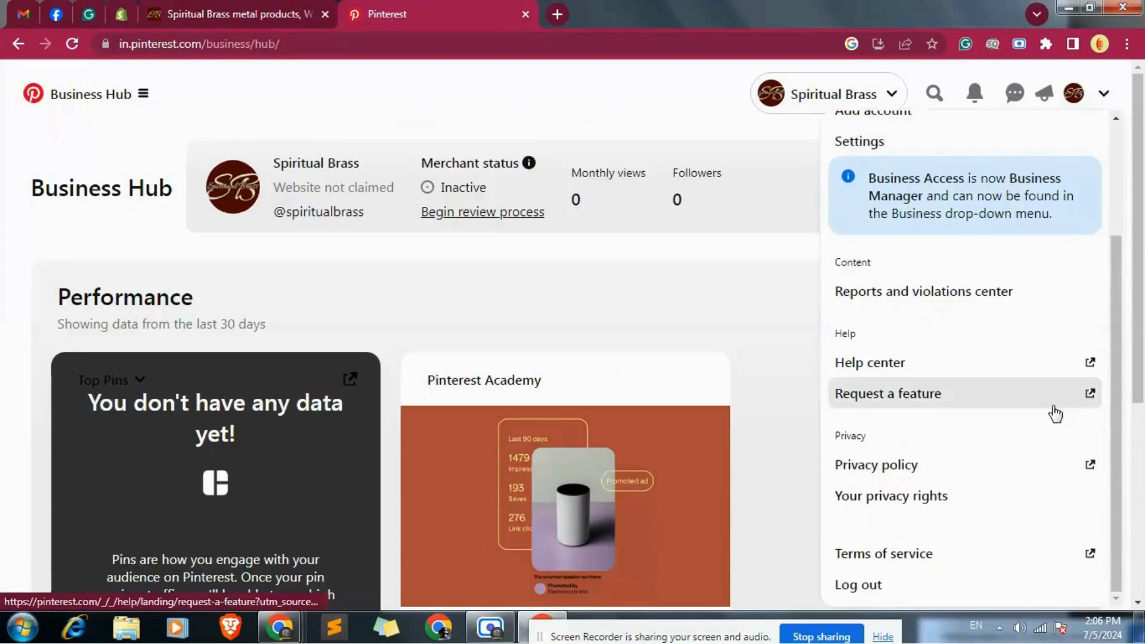
pyautogui.scroll(-4, 1046, 458)
pyautogui.scroll(6, 974, 499)
pyautogui.click(718, 294)
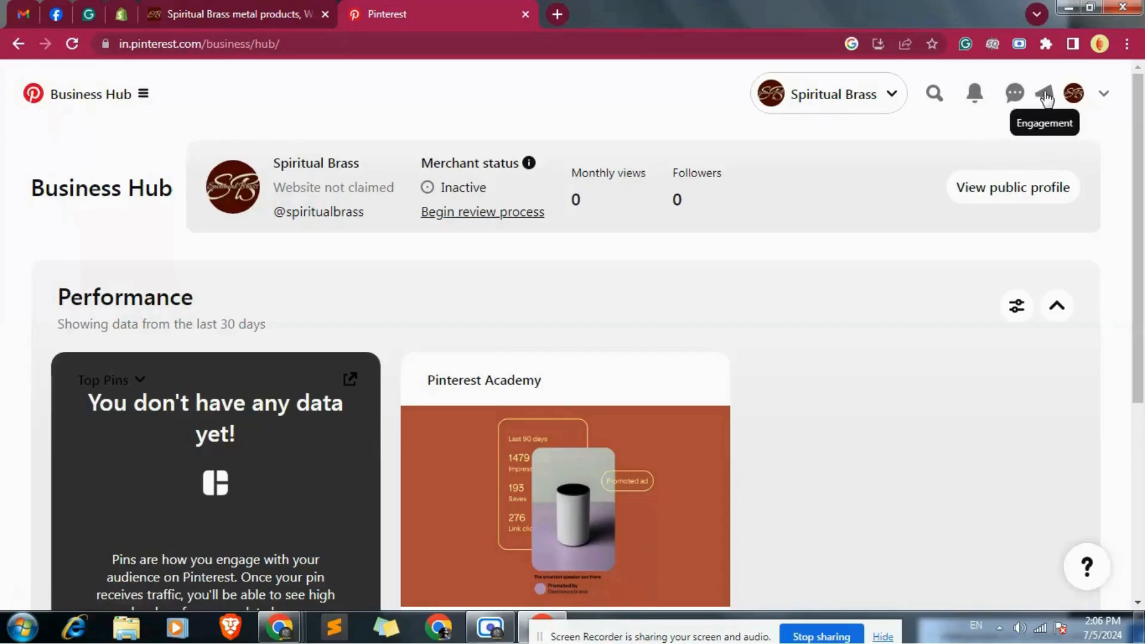
pyautogui.click(890, 95)
pyautogui.click(759, 243)
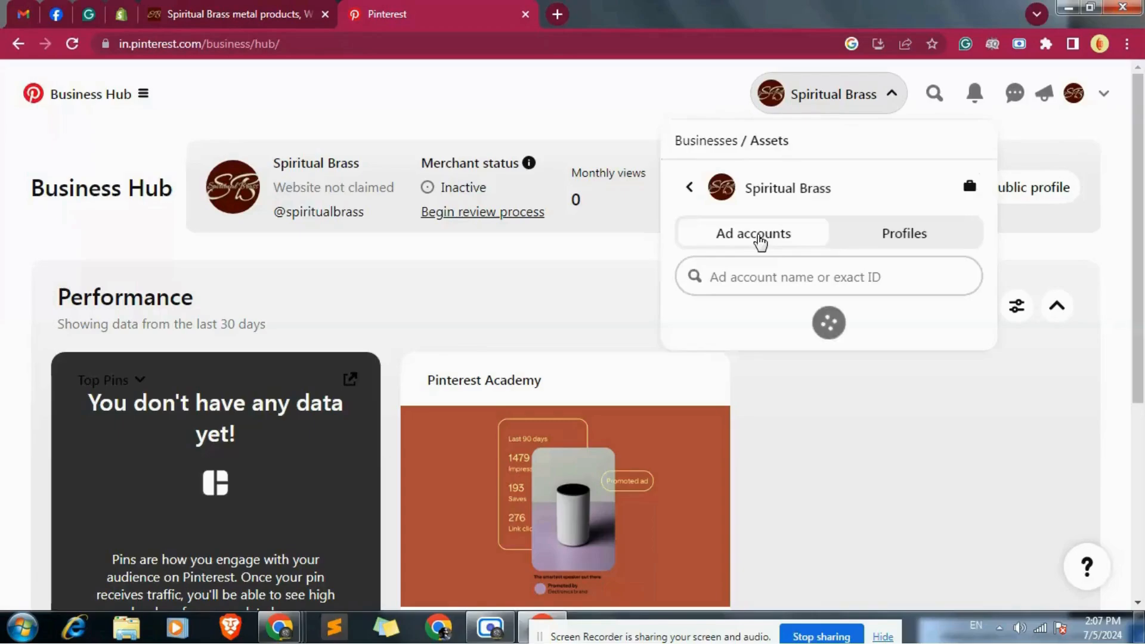
pyautogui.click(1076, 260)
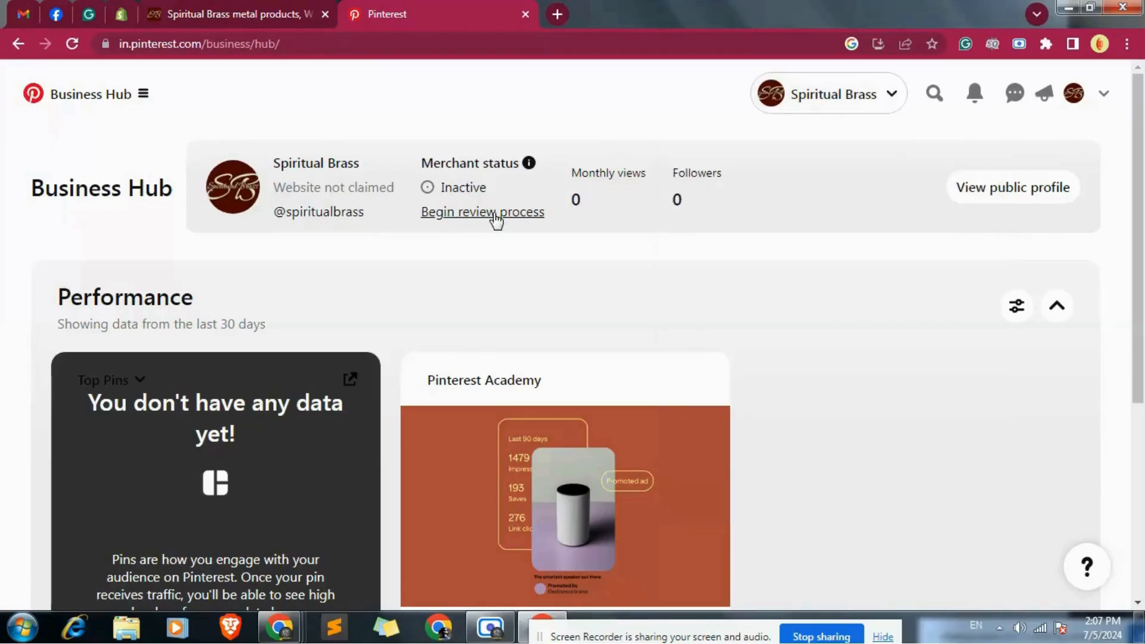
# Go to the public profile, look over its created pins and open the profile for editing.
pyautogui.click(992, 187)
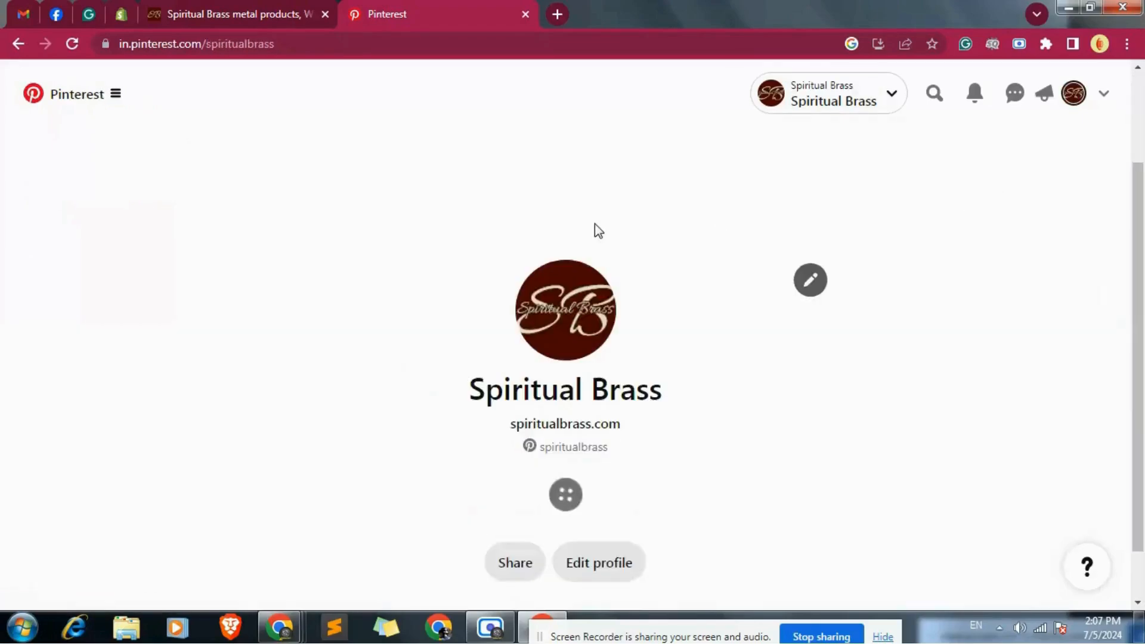
pyautogui.scroll(-3, 817, 290)
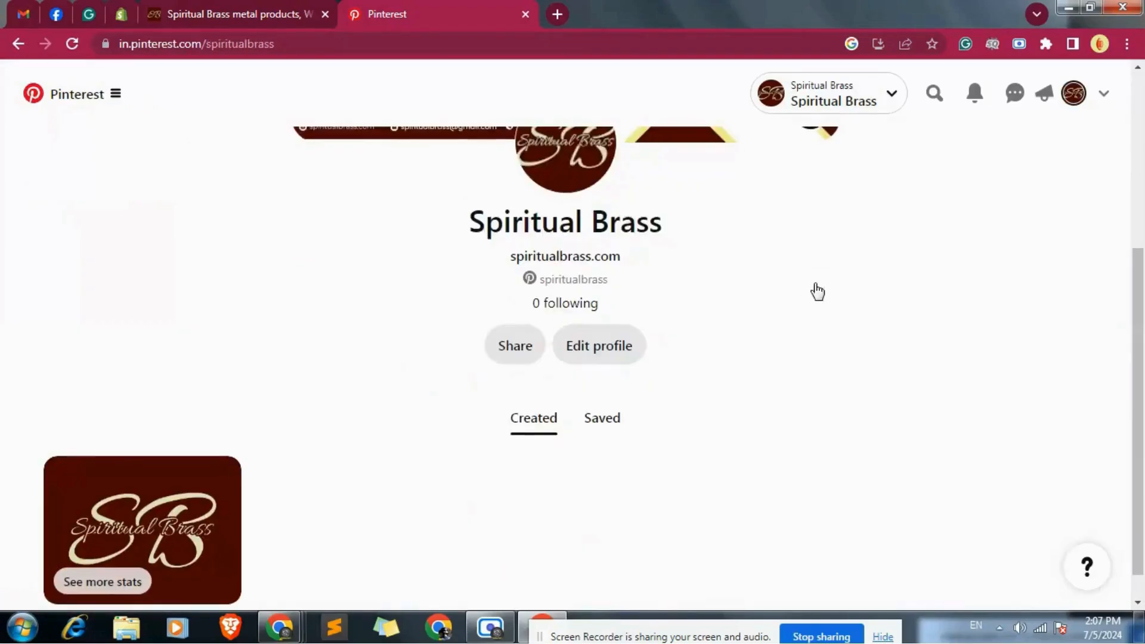
pyautogui.scroll(-1, 817, 291)
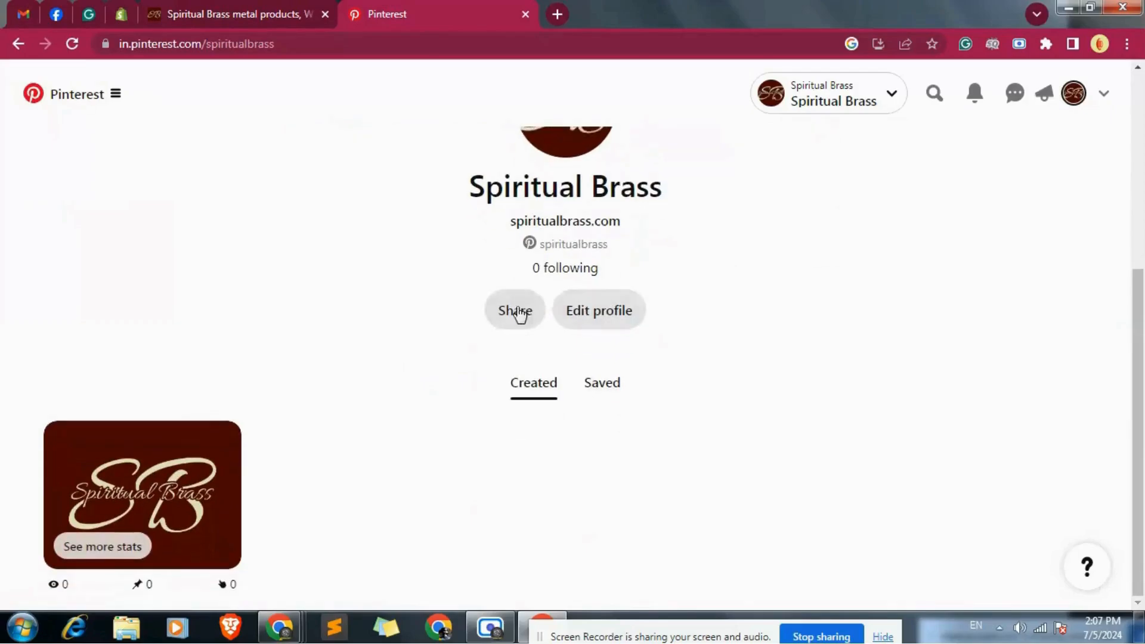
pyautogui.click(605, 316)
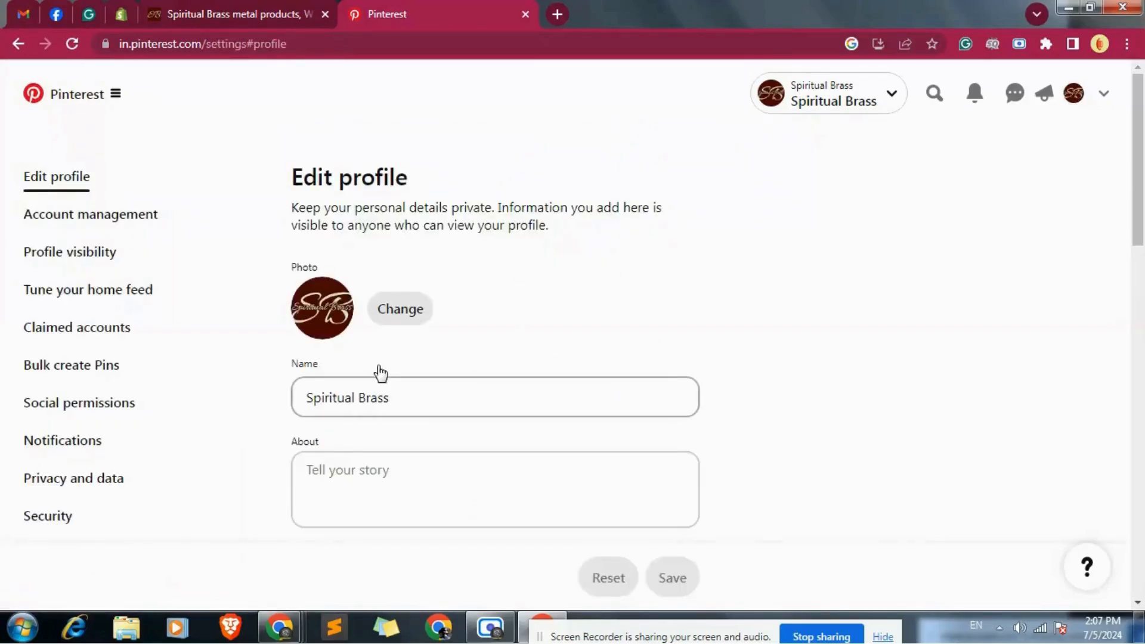
# Copy the "About Us" and "Our Story" text from the spiritualbrass.com About page into the Pinterest profile's About field.
pyautogui.click(394, 471)
pyautogui.click(267, 12)
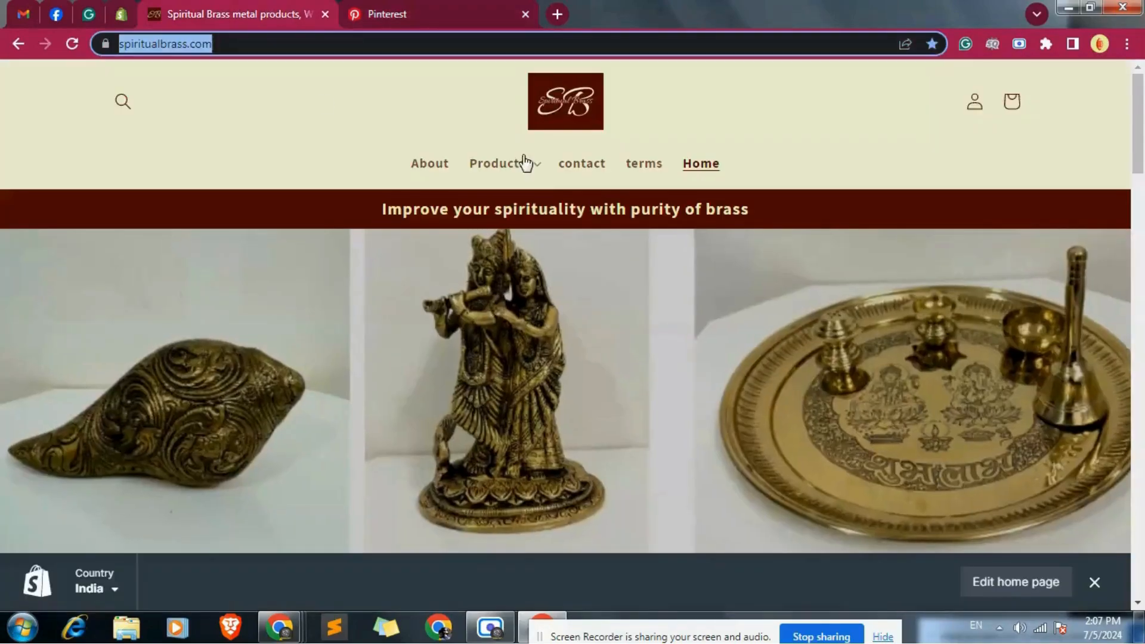
pyautogui.click(424, 174)
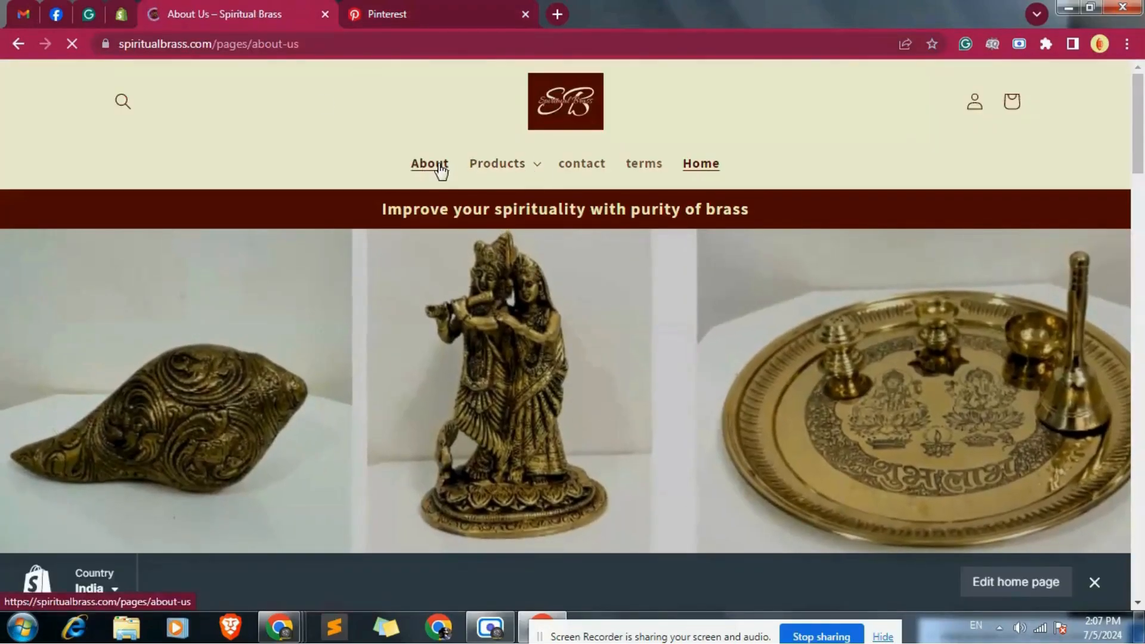
pyautogui.scroll(-3, 371, 340)
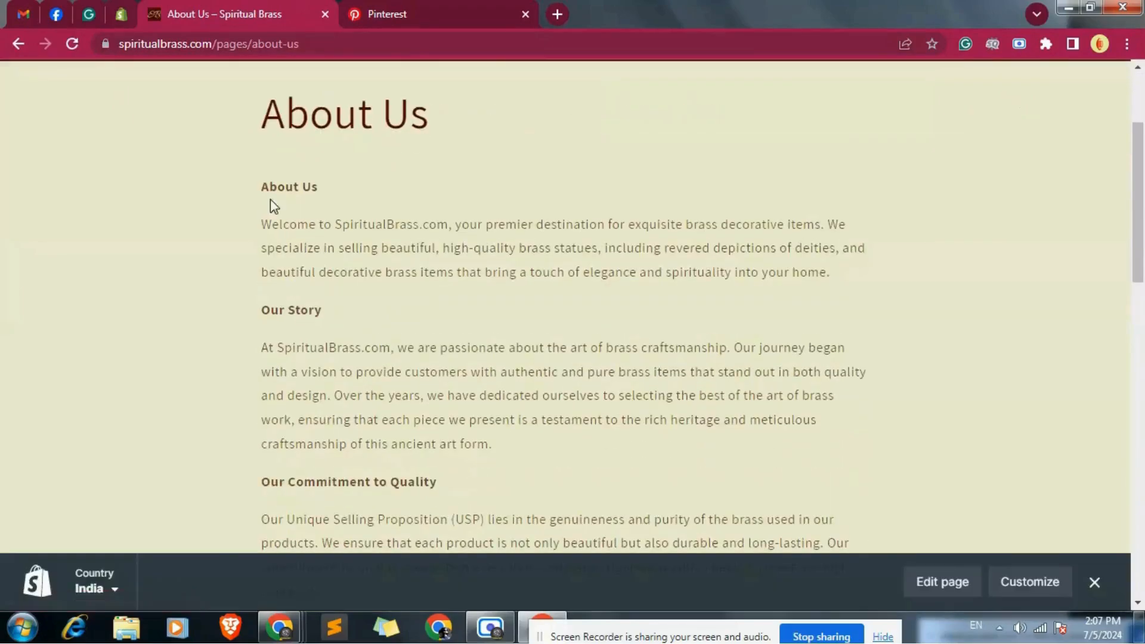
pyautogui.moveTo(260, 193); pyautogui.dragTo(492, 445)
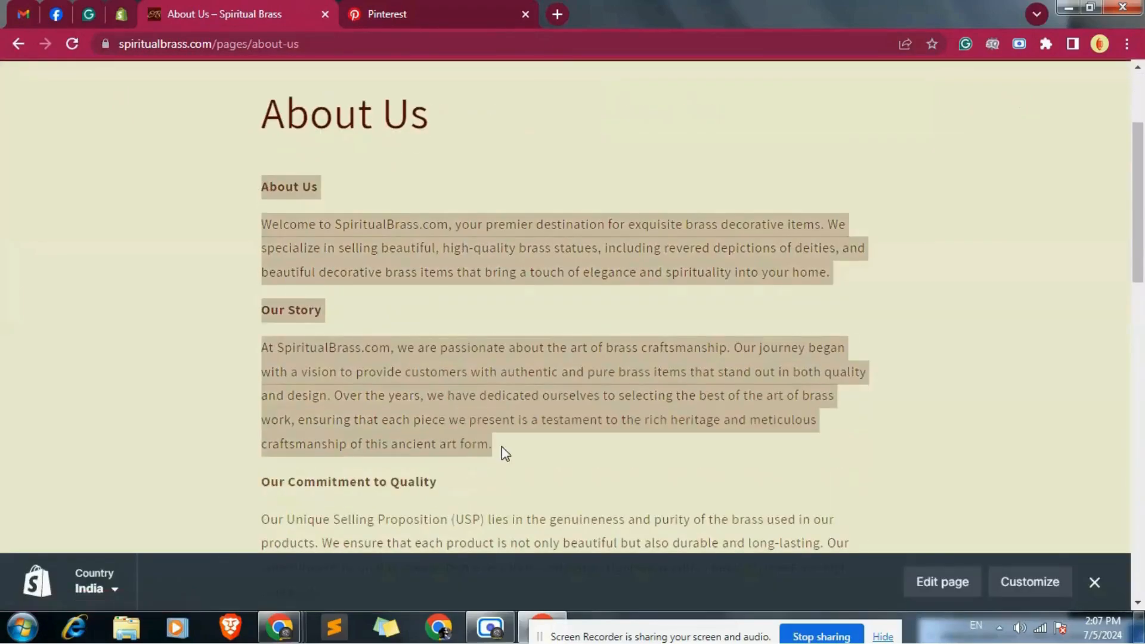
pyautogui.click(415, 5)
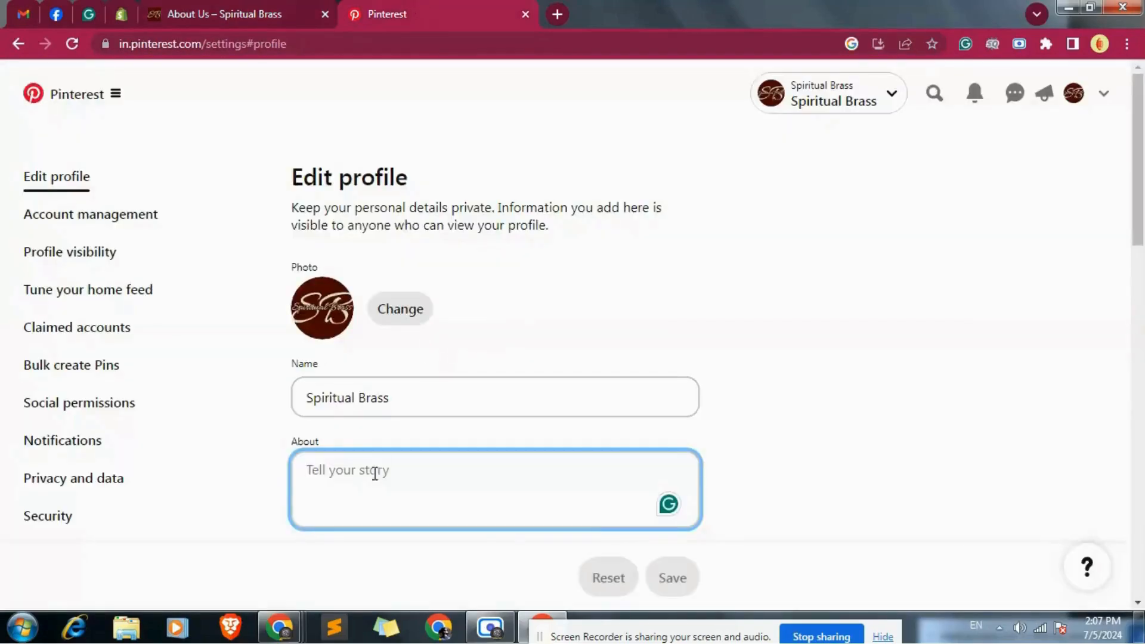
pyautogui.hotkey('ctrl', 'v')
pyautogui.scroll(-3, 741, 375)
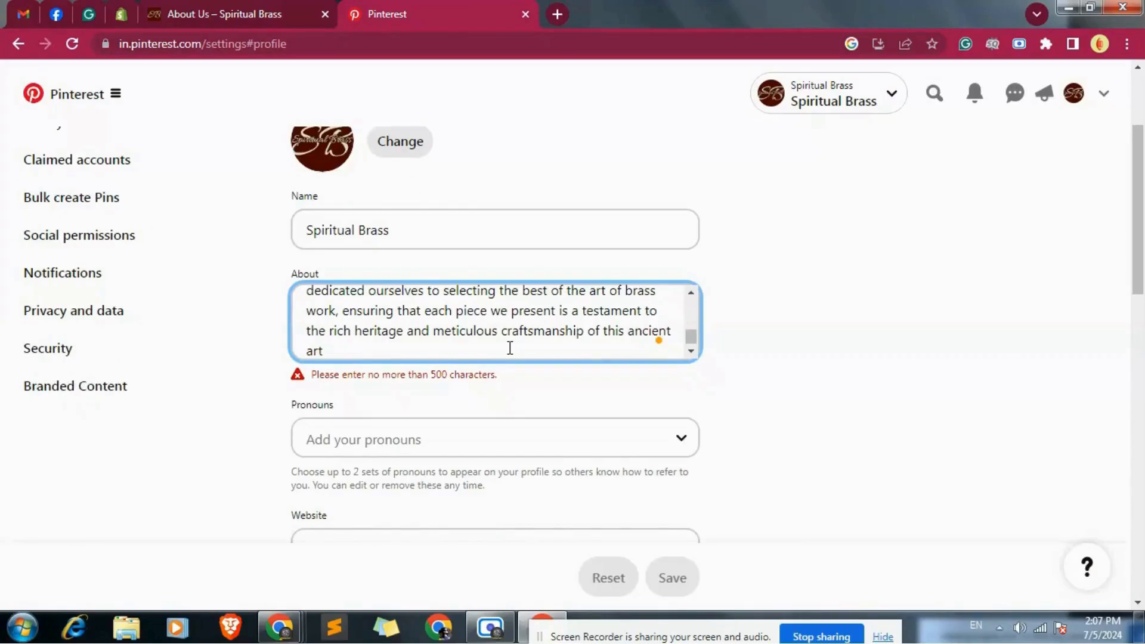
# Shorten the About text by deleting everything after "we are passionate about the art of brass craftsmanship.".
pyautogui.press('BackSpace')
pyautogui.press('BackSpace')
pyautogui.press('BackSpace')
pyautogui.press('BackSpace')
pyautogui.press('BackSpace')
pyautogui.press('BackSpace')
pyautogui.press('BackSpace')
pyautogui.press('BackSpace')
pyautogui.press('BackSpace')
pyautogui.press('BackSpace')
pyautogui.scroll(1, 519, 350)
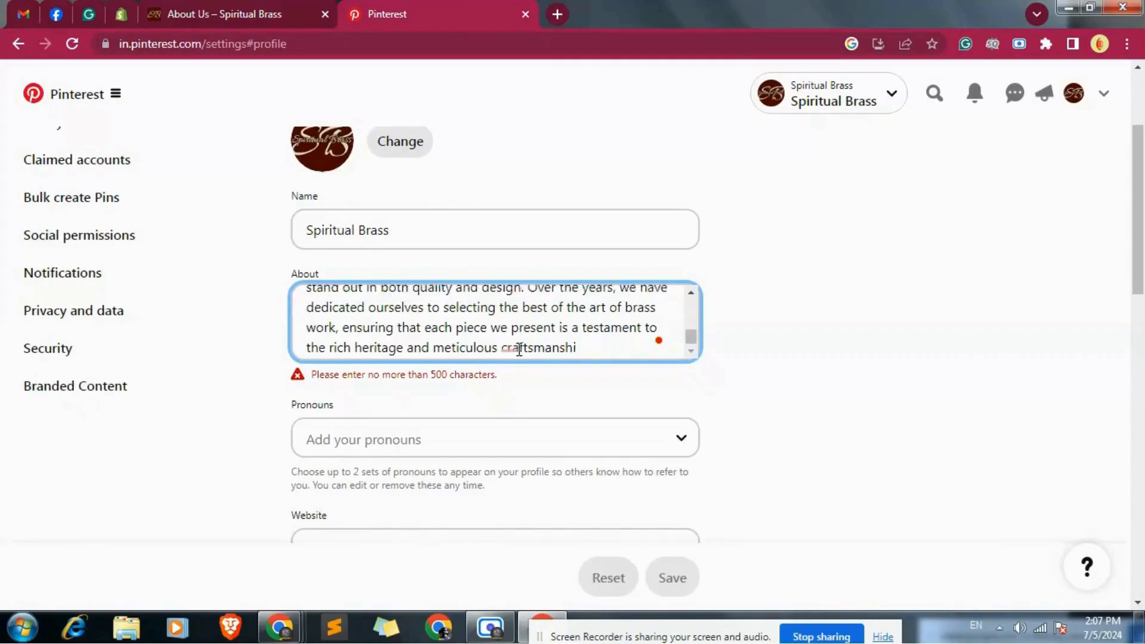
pyautogui.scroll(-1, 522, 350)
pyautogui.scroll(1, 525, 350)
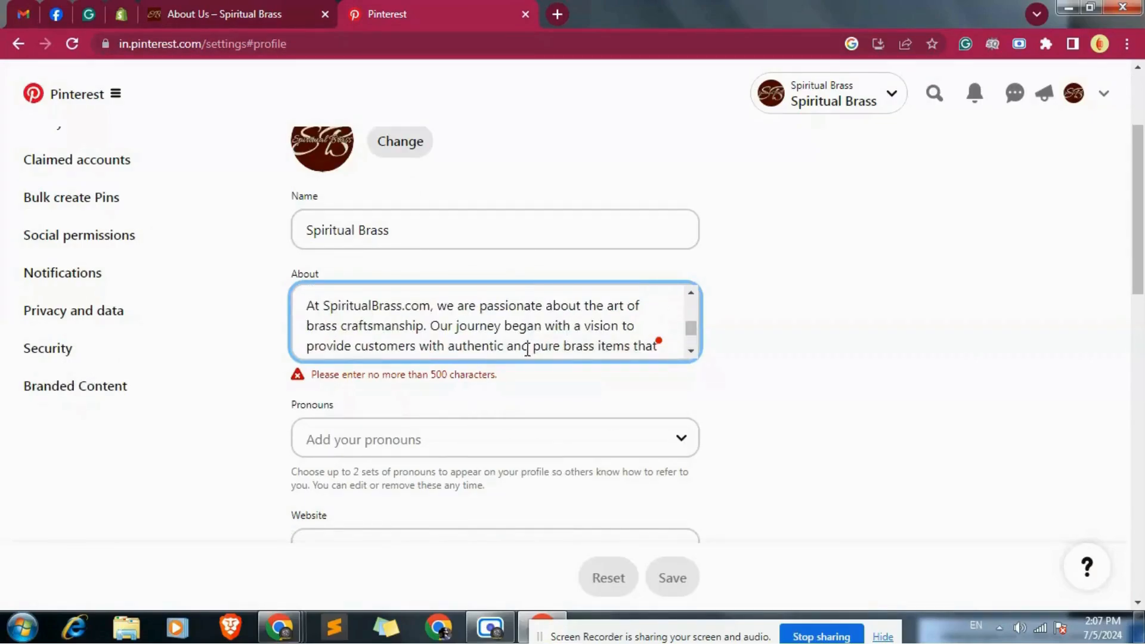
pyautogui.moveTo(434, 326); pyautogui.dragTo(556, 379)
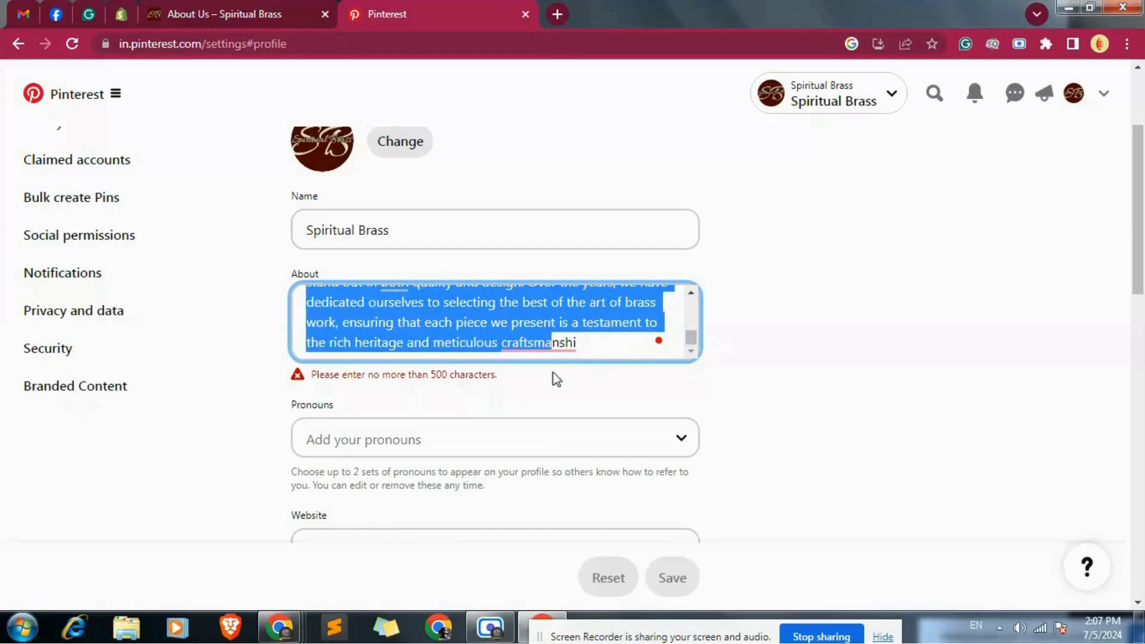
pyautogui.press('BackSpace')
pyautogui.scroll(3, 592, 367)
pyautogui.scroll(-2, 592, 367)
pyautogui.scroll(-2, 537, 409)
# Set the profile's pronouns to they/them and check the username field without changing it.
pyautogui.click(422, 335)
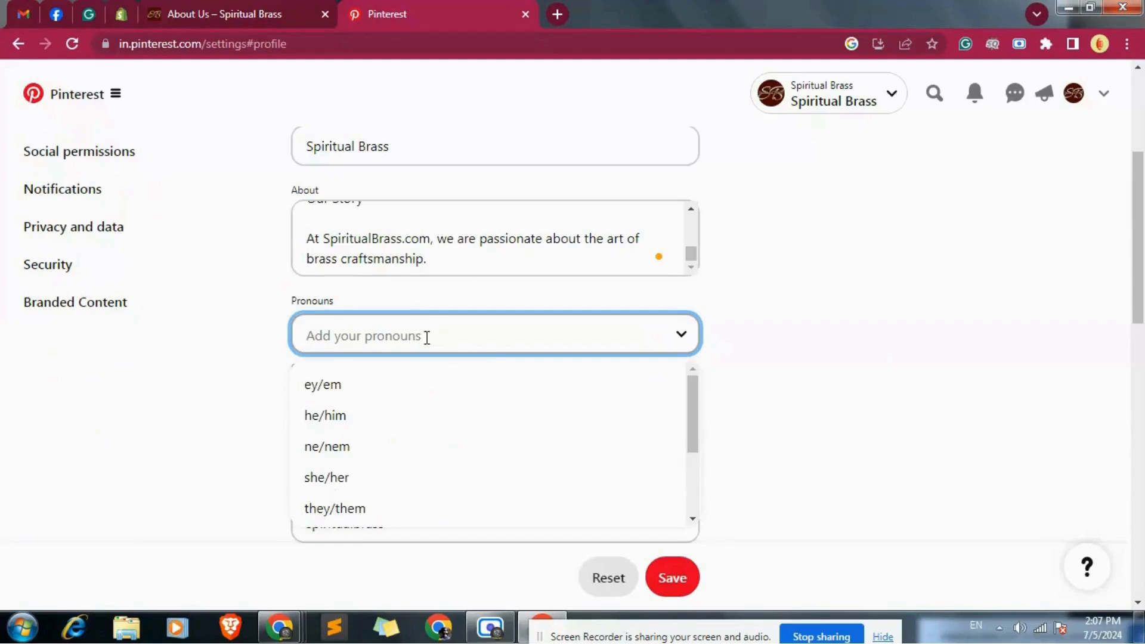
pyautogui.click(358, 510)
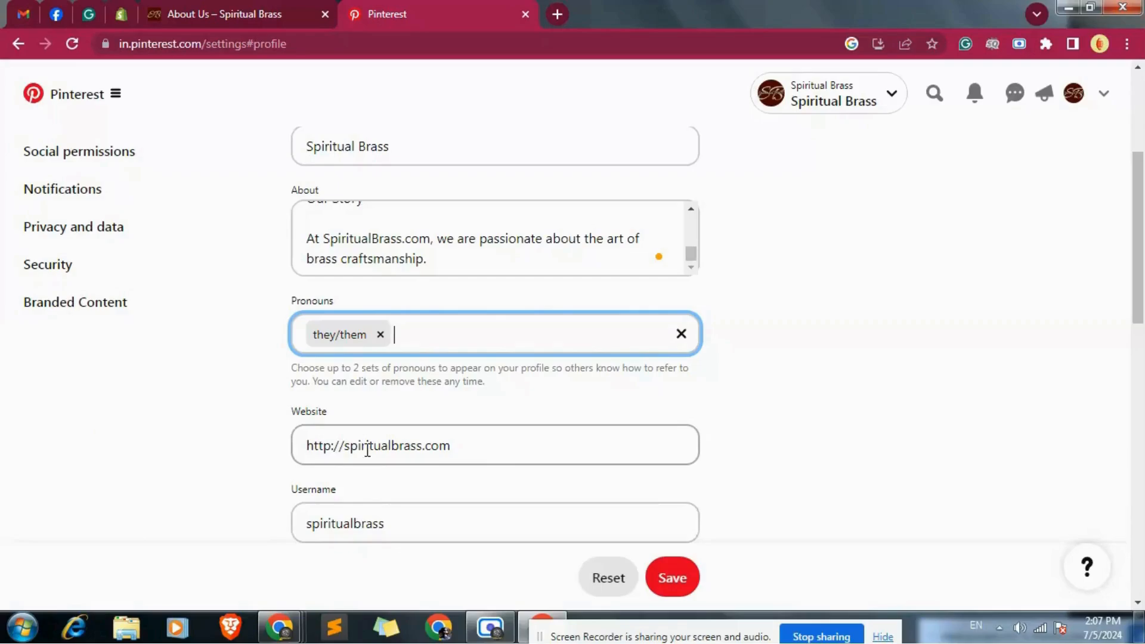
pyautogui.doubleClick(396, 526)
pyautogui.click(865, 385)
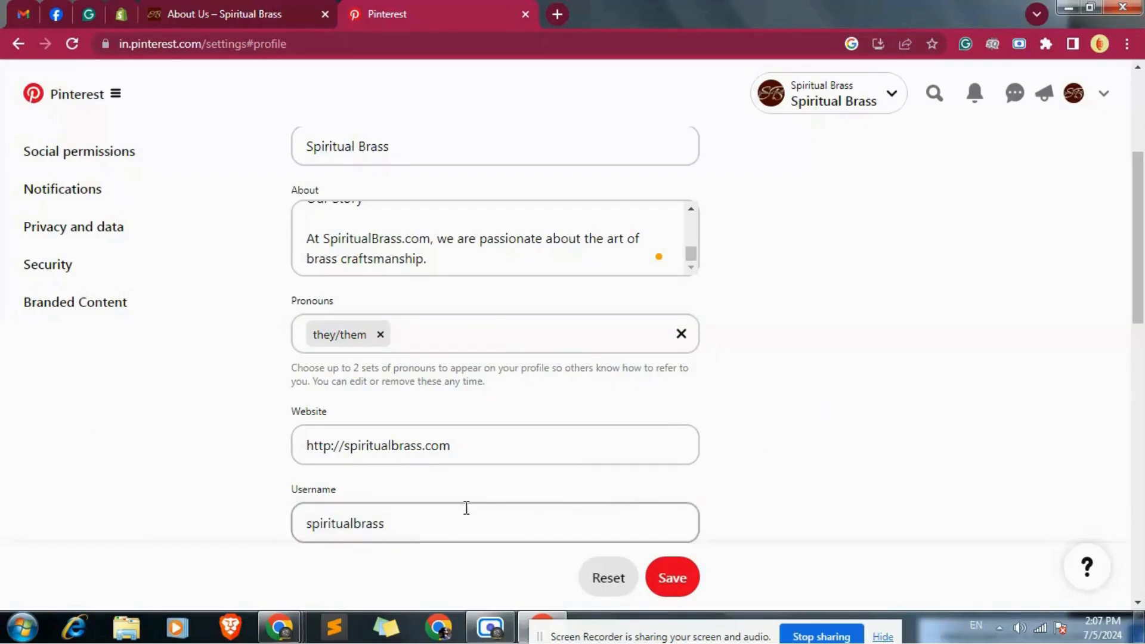
# Copy the business e-mail address from the Gmail account details into the Pinterest profile's Email address field.
pyautogui.scroll(-2, 542, 442)
pyautogui.scroll(-3, 557, 426)
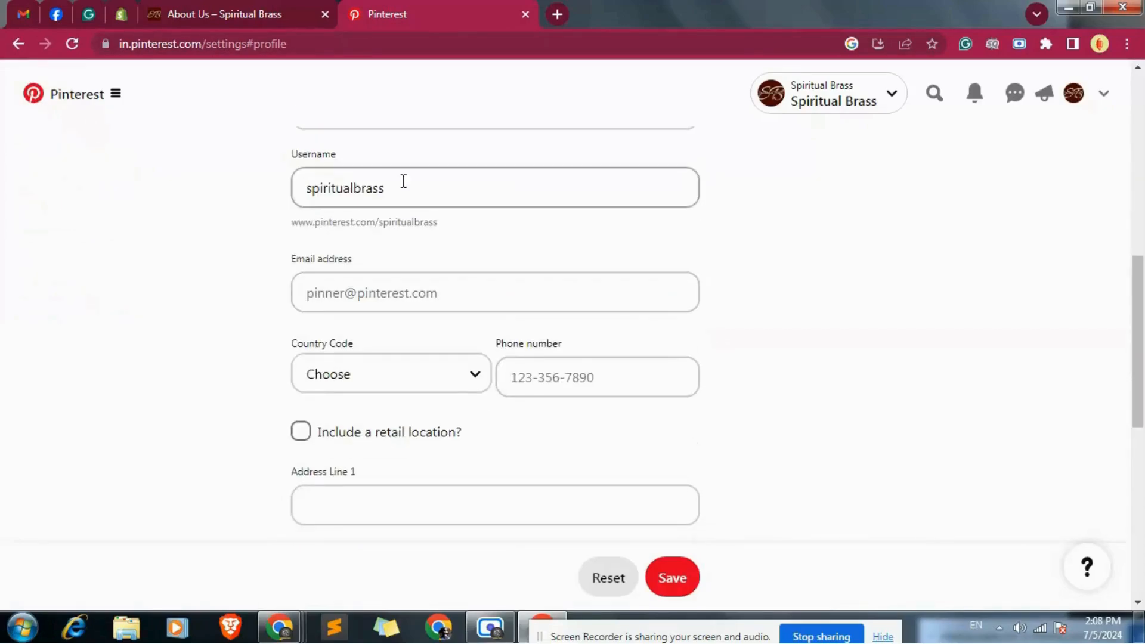
pyautogui.click(22, 10)
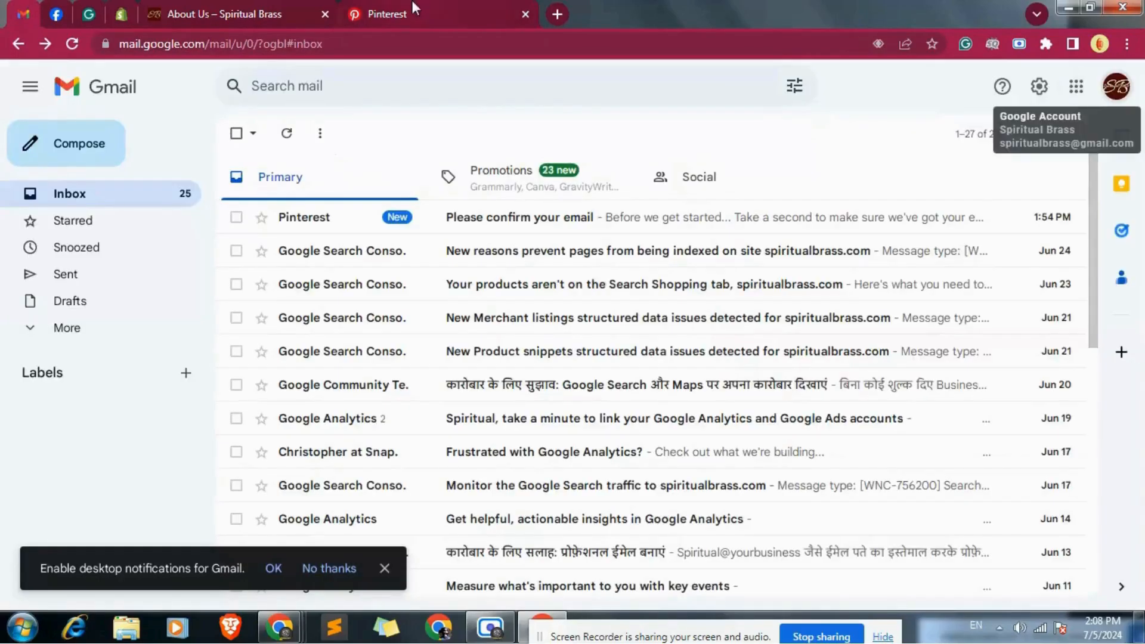
pyautogui.click(413, 8)
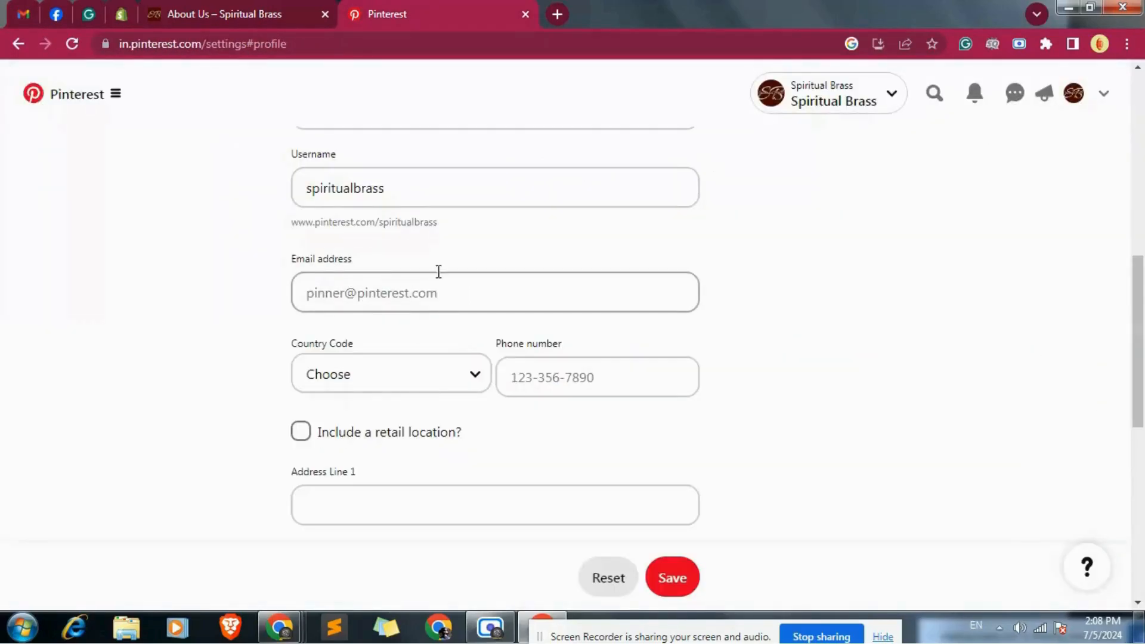
pyautogui.click(23, 13)
pyautogui.click(1116, 86)
pyautogui.moveTo(1032, 138); pyautogui.dragTo(882, 154)
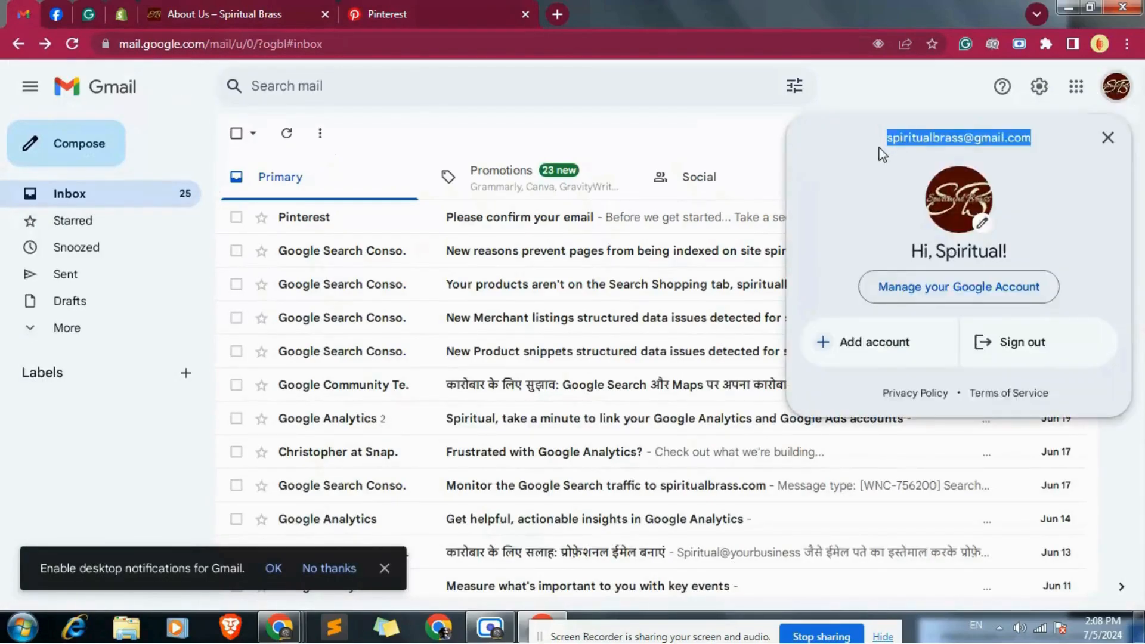
pyautogui.hotkey('ctrl', 'c')
pyautogui.click(387, 14)
pyautogui.click(352, 294)
pyautogui.hotkey('ctrl', 'v')
# Set the contact phone's country code to India (+91) and place the cursor in the Phone number field.
pyautogui.click(448, 376)
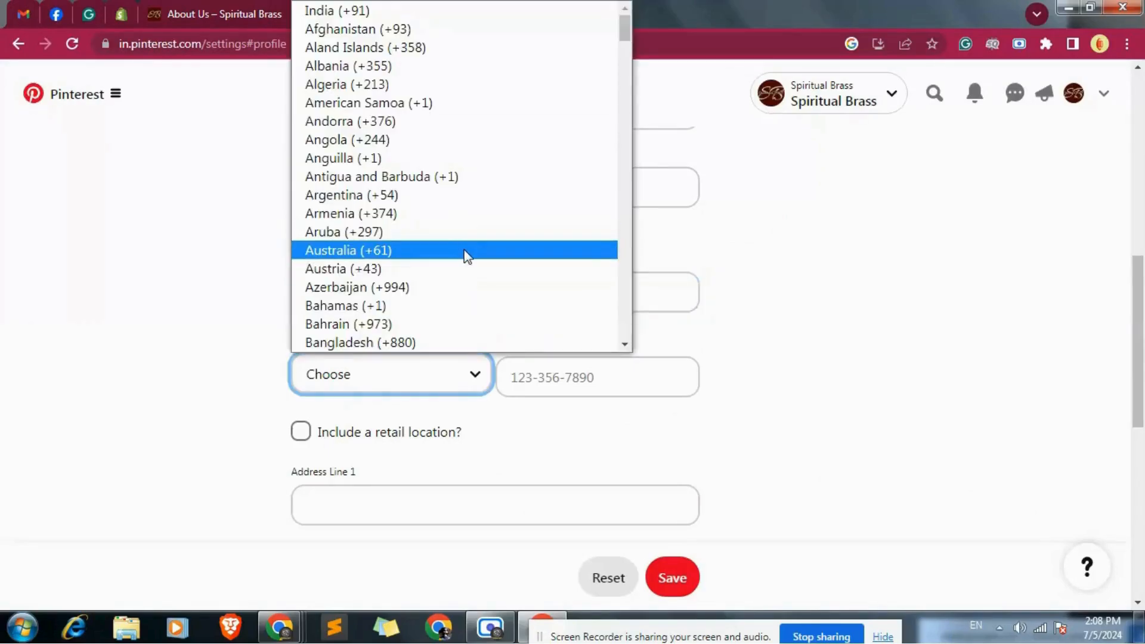
pyautogui.scroll(-20, 467, 261)
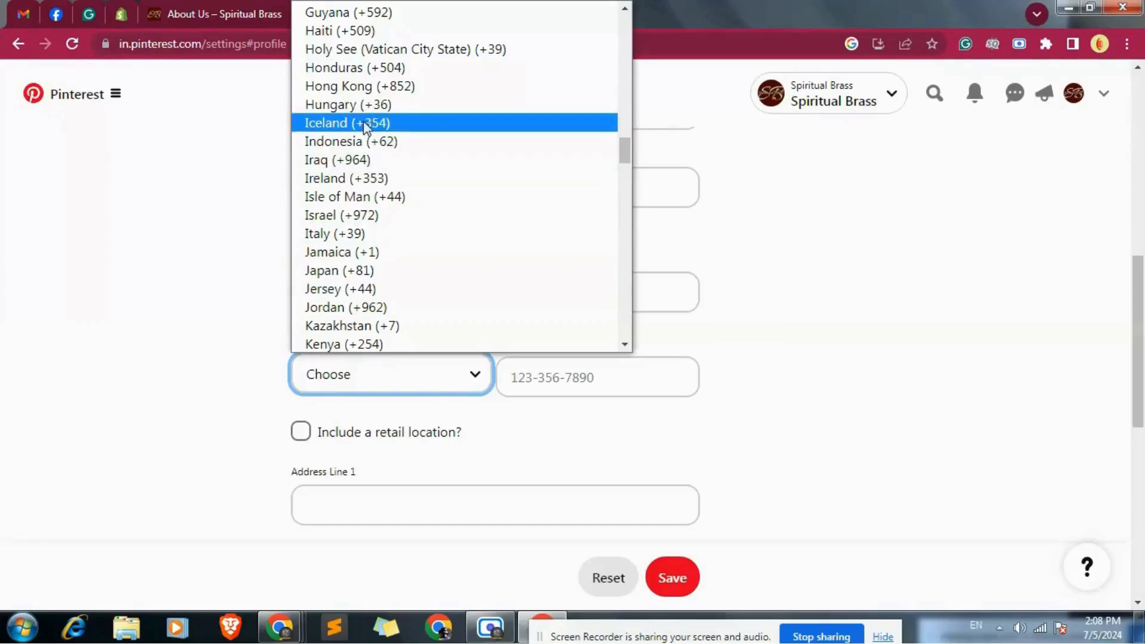
pyautogui.scroll(-20, 368, 231)
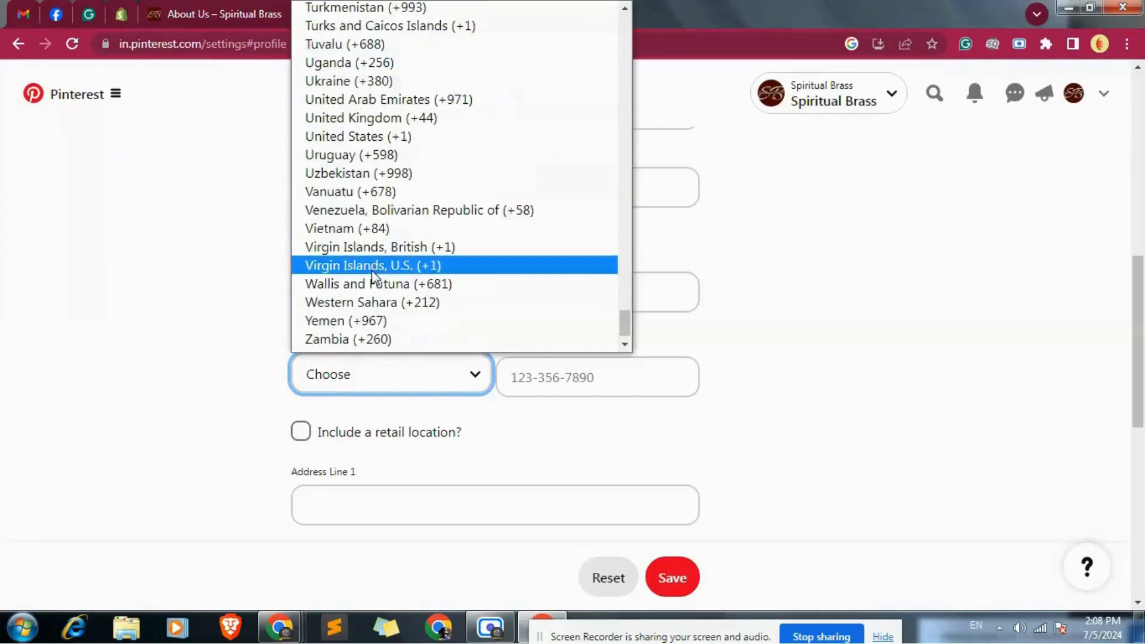
pyautogui.scroll(10, 380, 210)
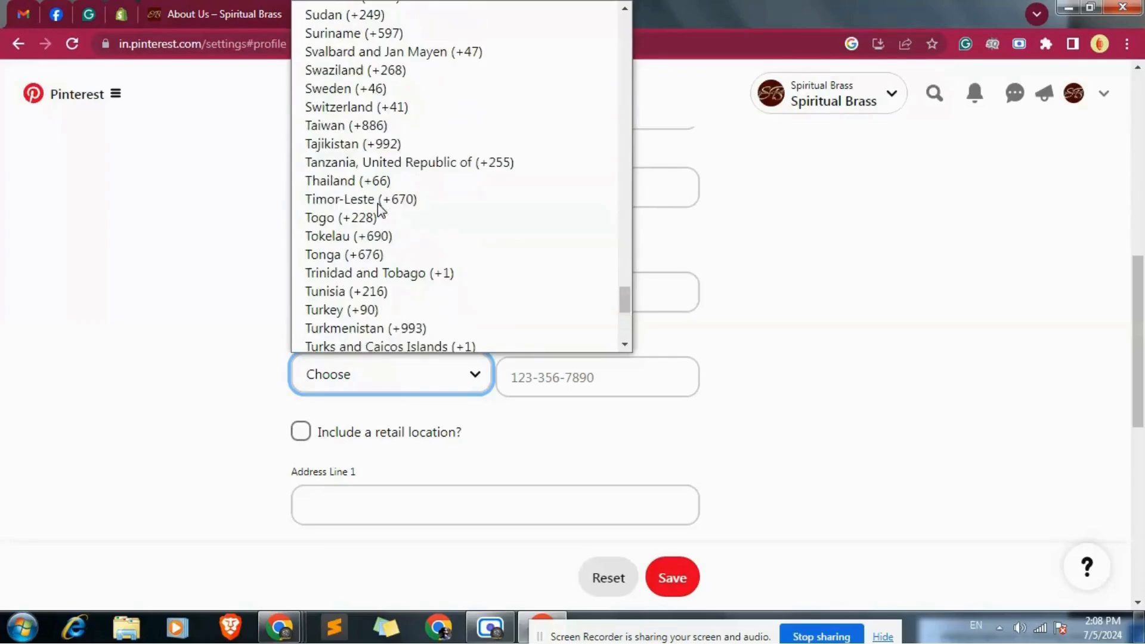
pyautogui.scroll(20, 377, 207)
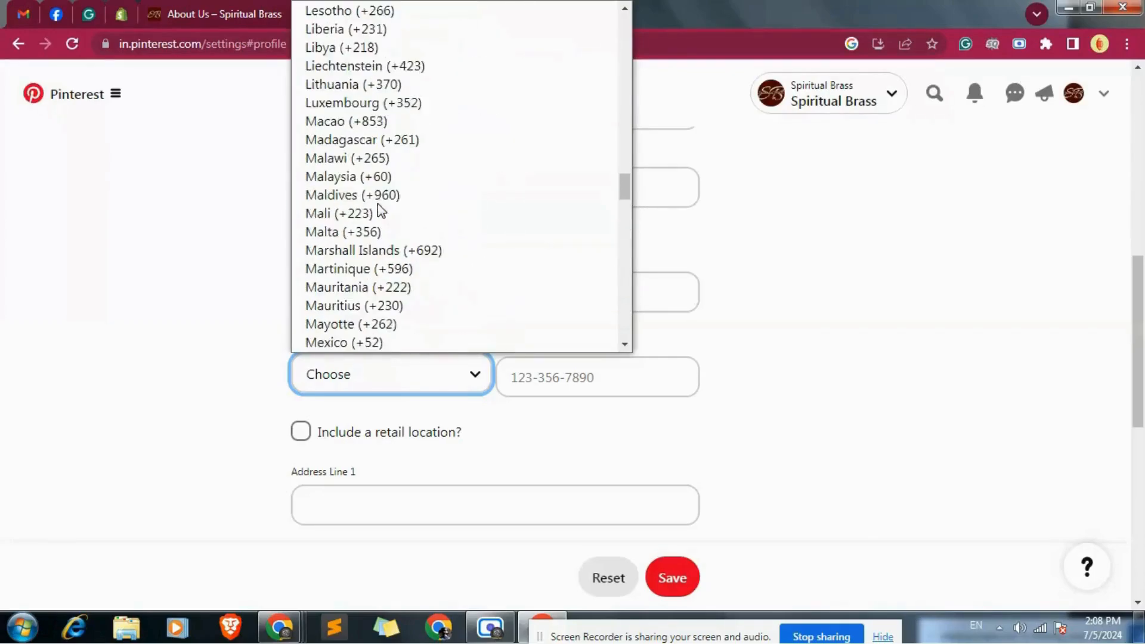
pyautogui.scroll(5, 378, 204)
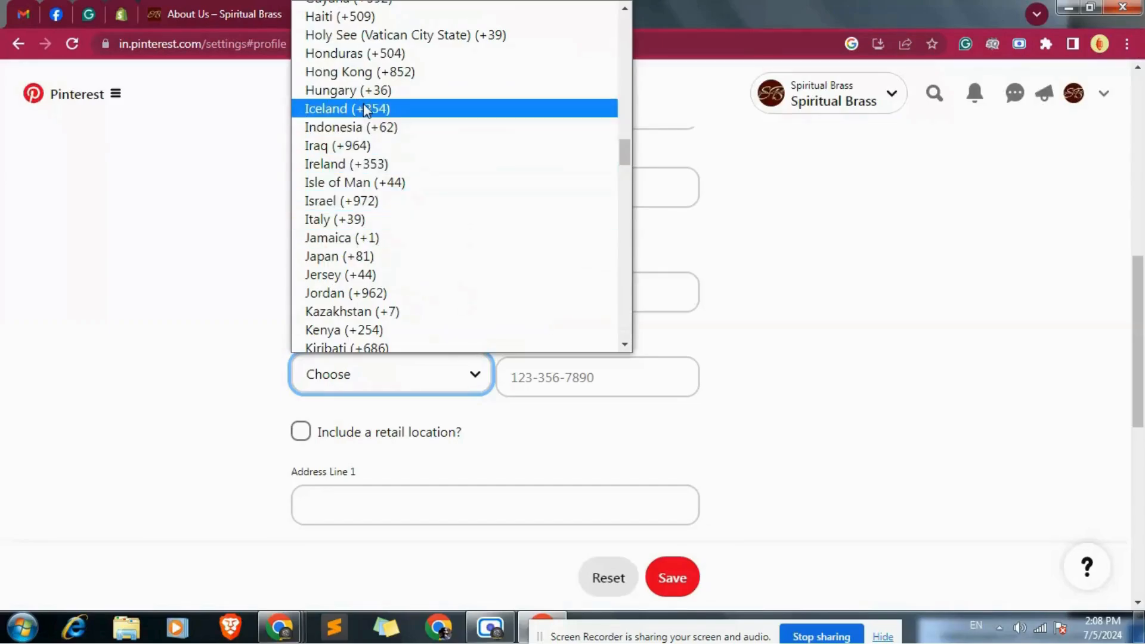
pyautogui.scroll(20, 385, 176)
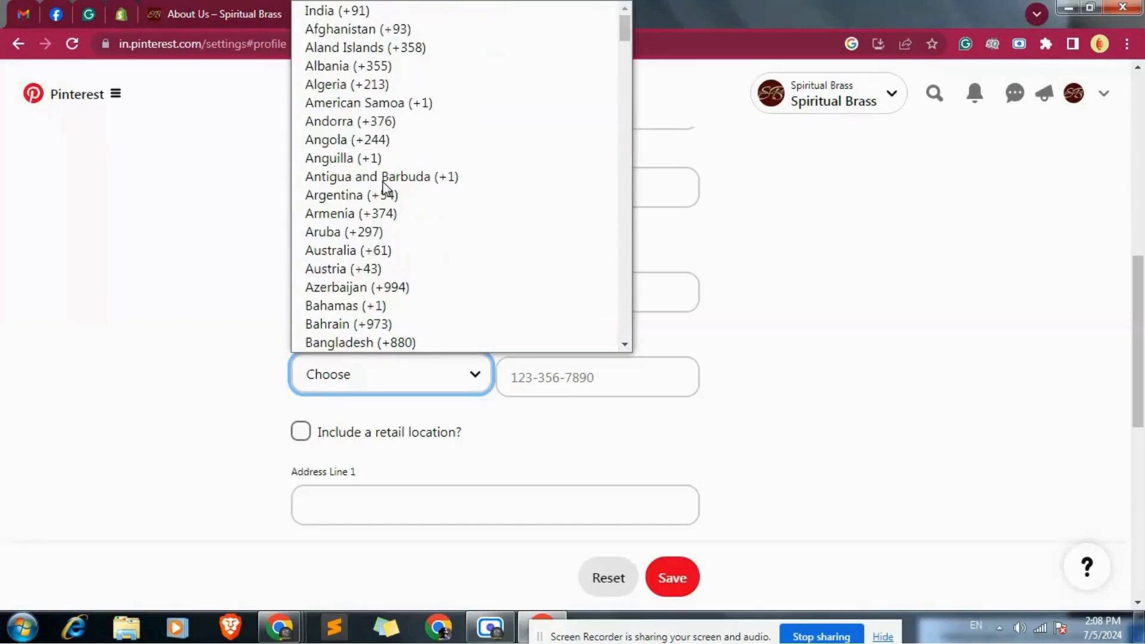
pyautogui.click(351, 12)
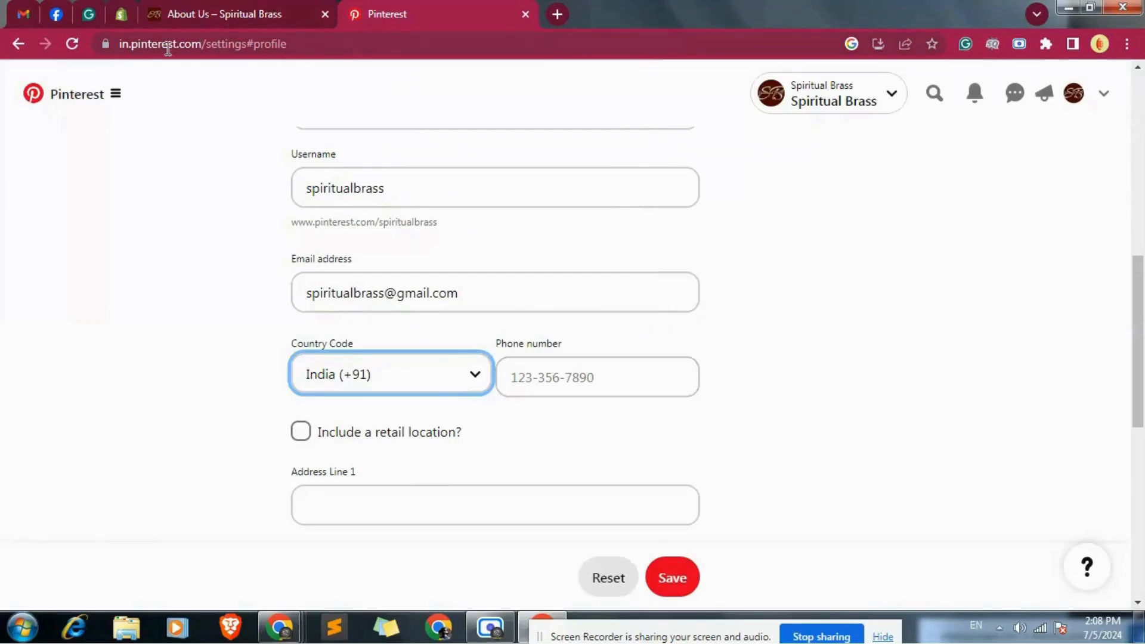
pyautogui.click(589, 381)
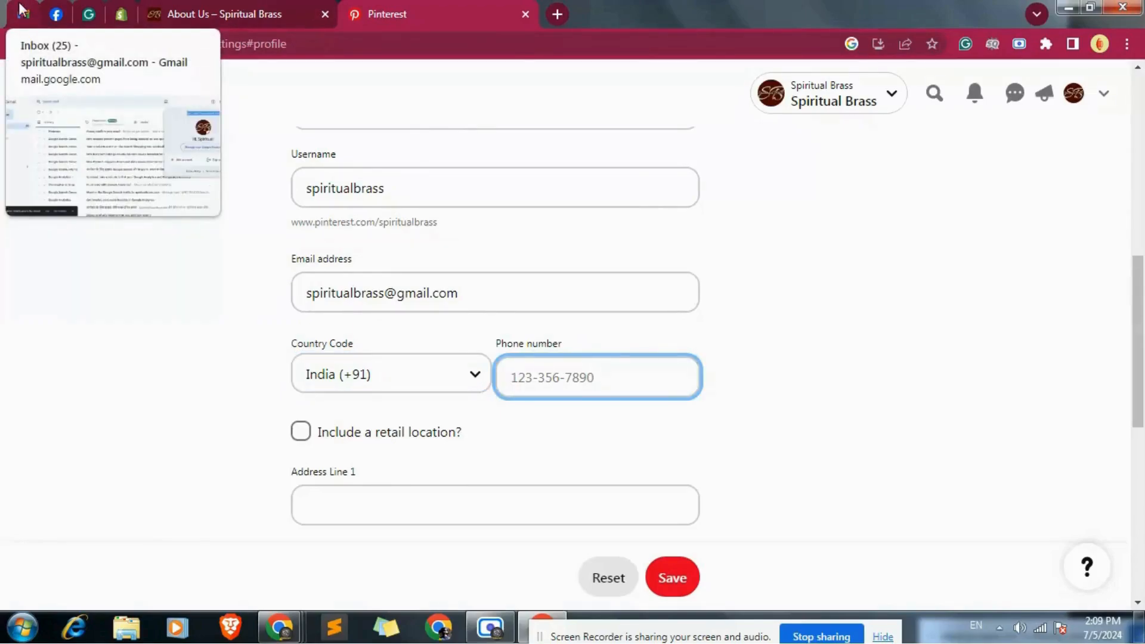
# Copy the business contact number from the Sublime Text notes into the Pinterest profile's Phone number field.
pyautogui.click(351, 637)
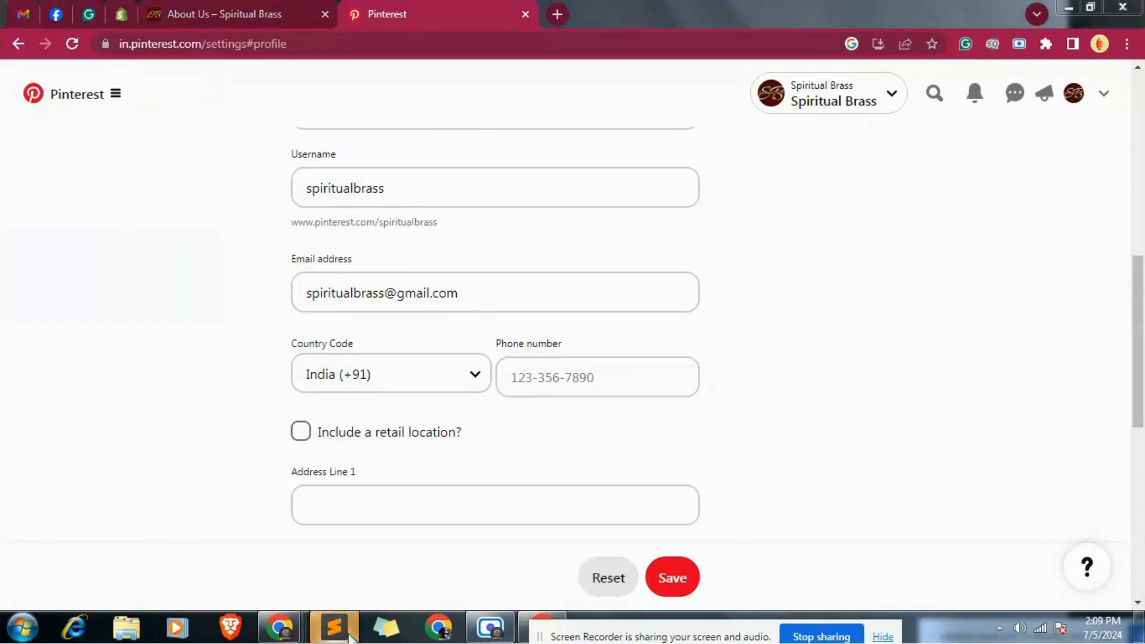
pyautogui.click(212, 59)
pyautogui.scroll(-10, 206, 301)
pyautogui.moveTo(164, 294); pyautogui.dragTo(328, 300)
pyautogui.hotkey('alt', 'Tab')
pyautogui.click(597, 377)
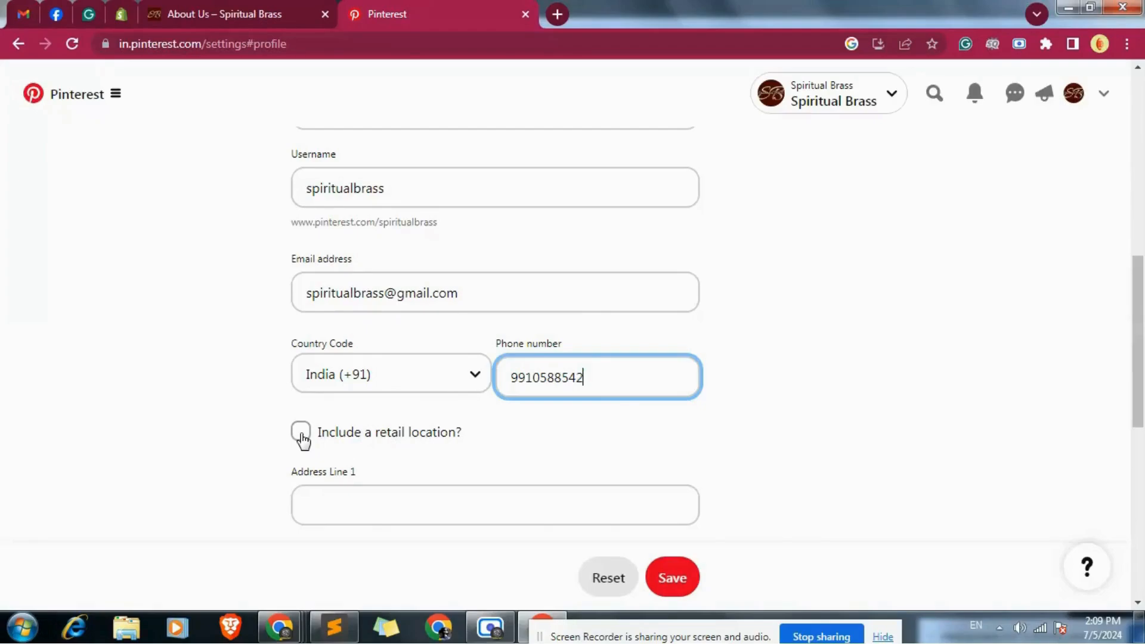
pyautogui.click(865, 442)
# Set the country of the profile's business address to India.
pyautogui.scroll(-1, 591, 477)
pyautogui.scroll(-2, 360, 411)
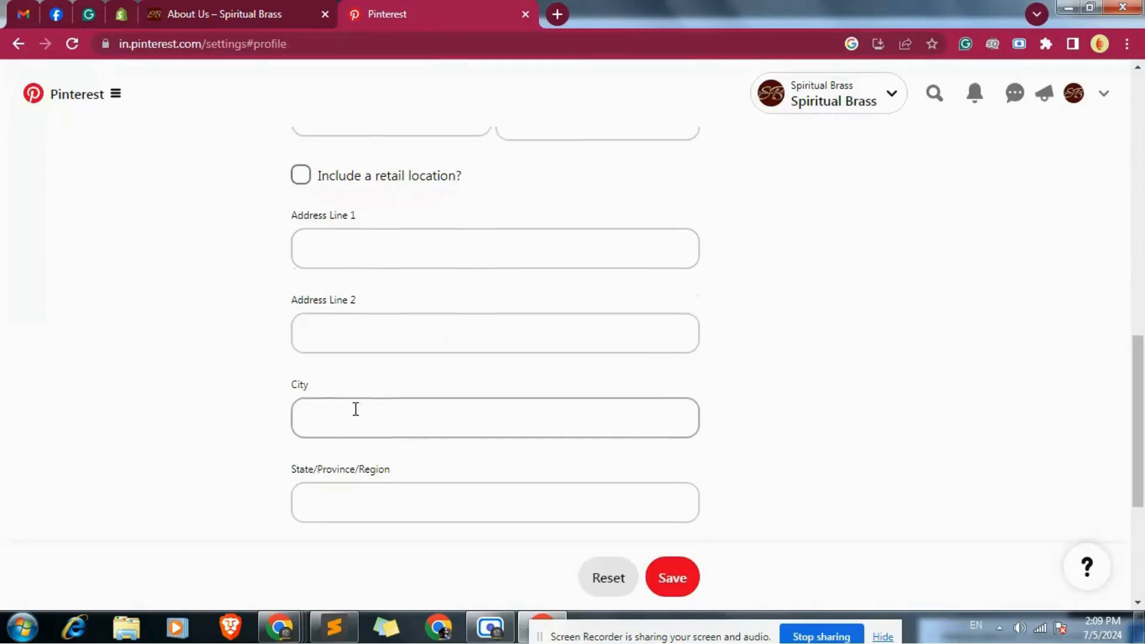
pyautogui.scroll(-2, 356, 407)
pyautogui.scroll(-2, 392, 404)
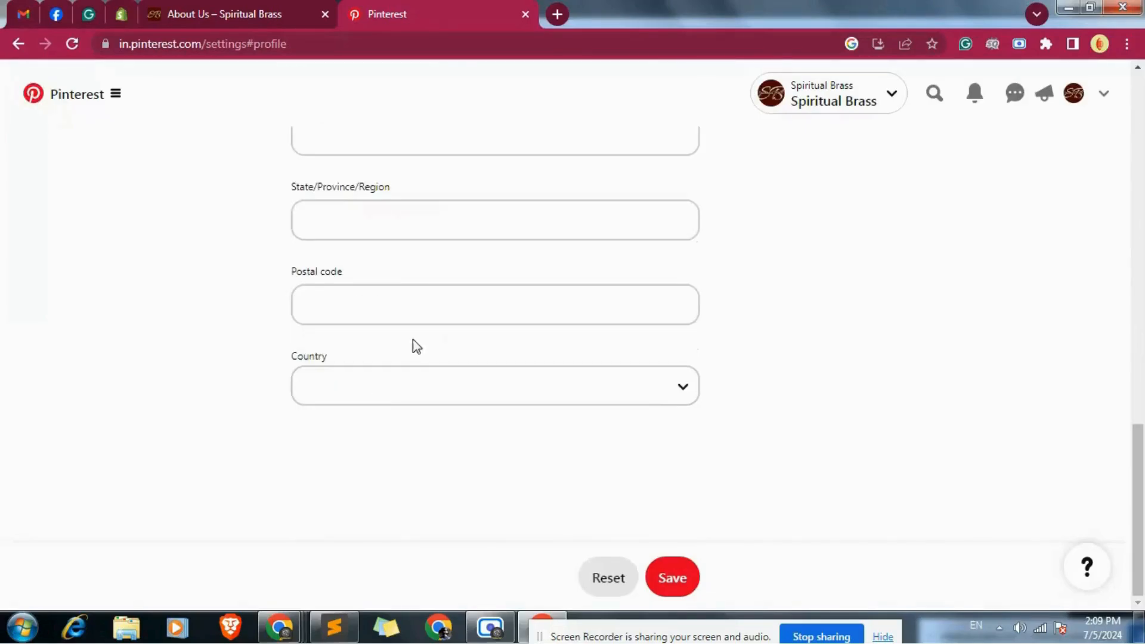
pyautogui.click(412, 388)
pyautogui.write('india')
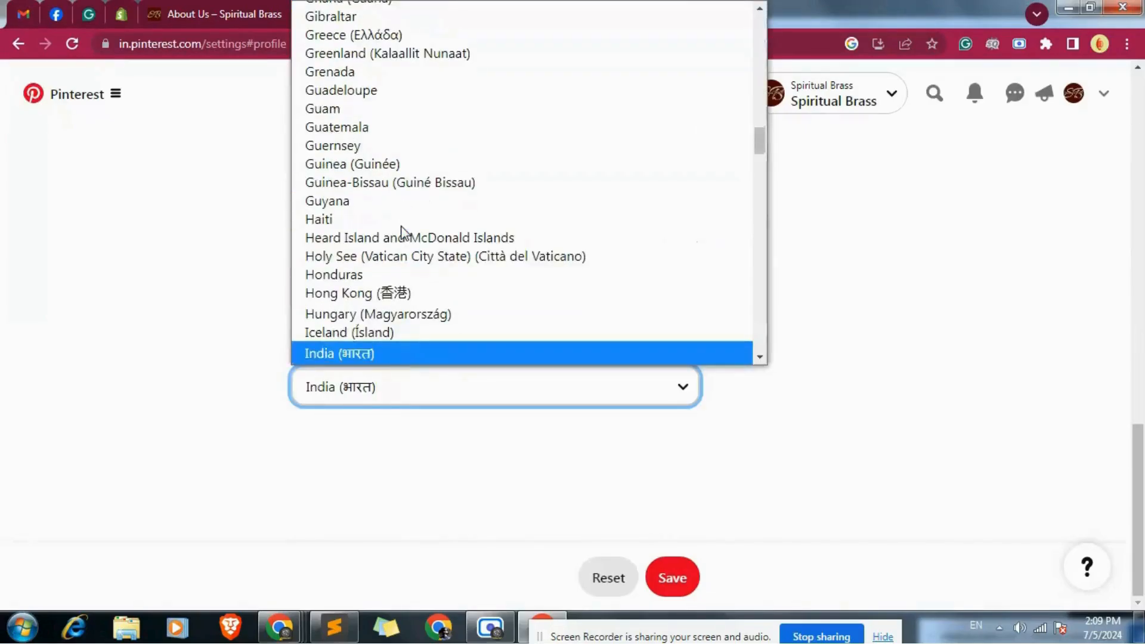
pyautogui.press('Return')
# Copy the postal code from the business info in Sublime Text into the Pinterest profile's Postal code field.
pyautogui.click(391, 307)
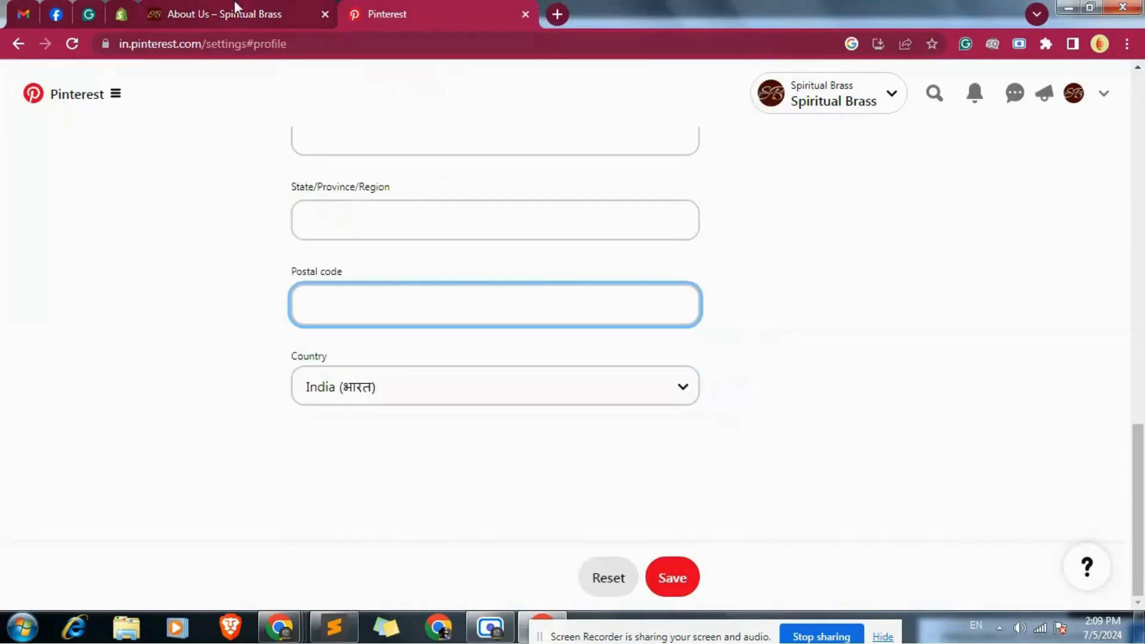
pyautogui.click(167, 8)
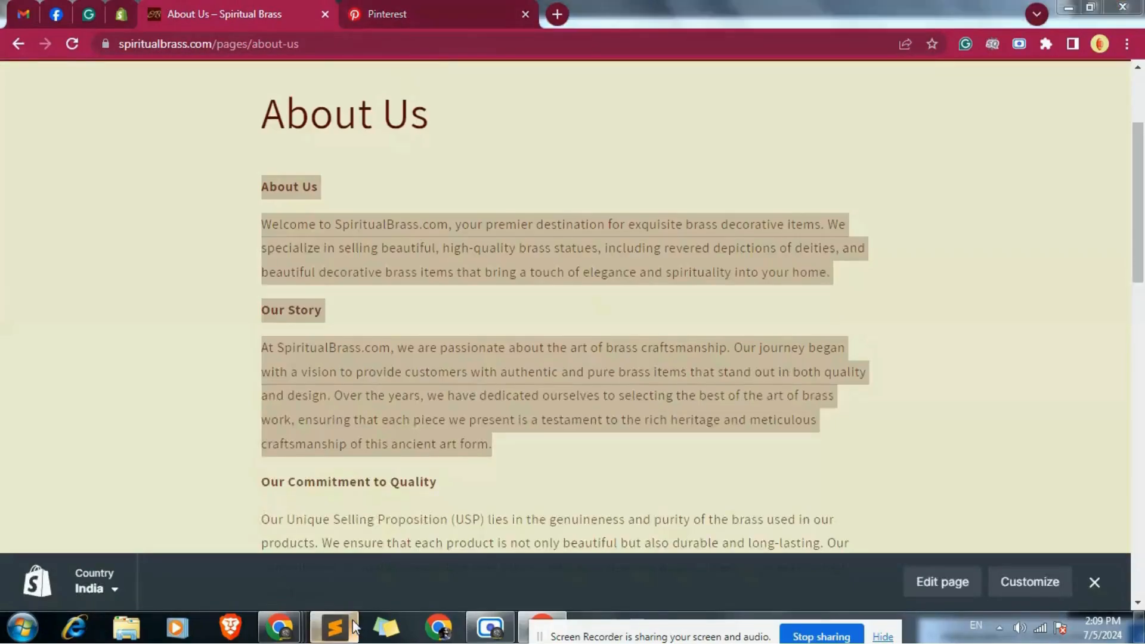
pyautogui.click(334, 627)
pyautogui.doubleClick(885, 367)
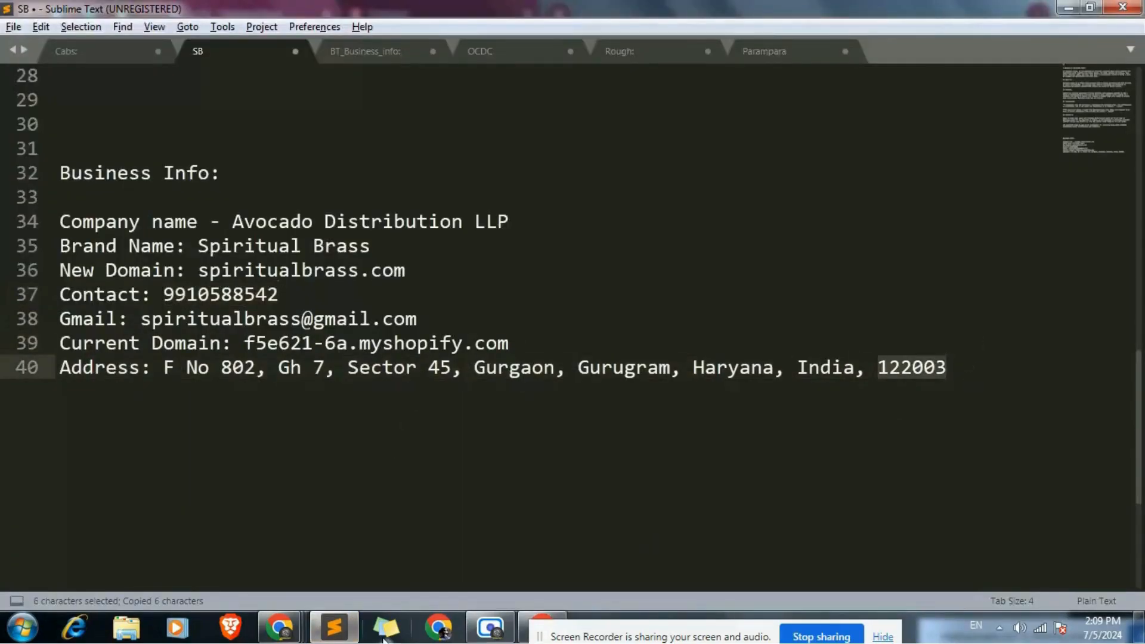
pyautogui.hotkey('alt', 'Tab')
pyautogui.click(359, 7)
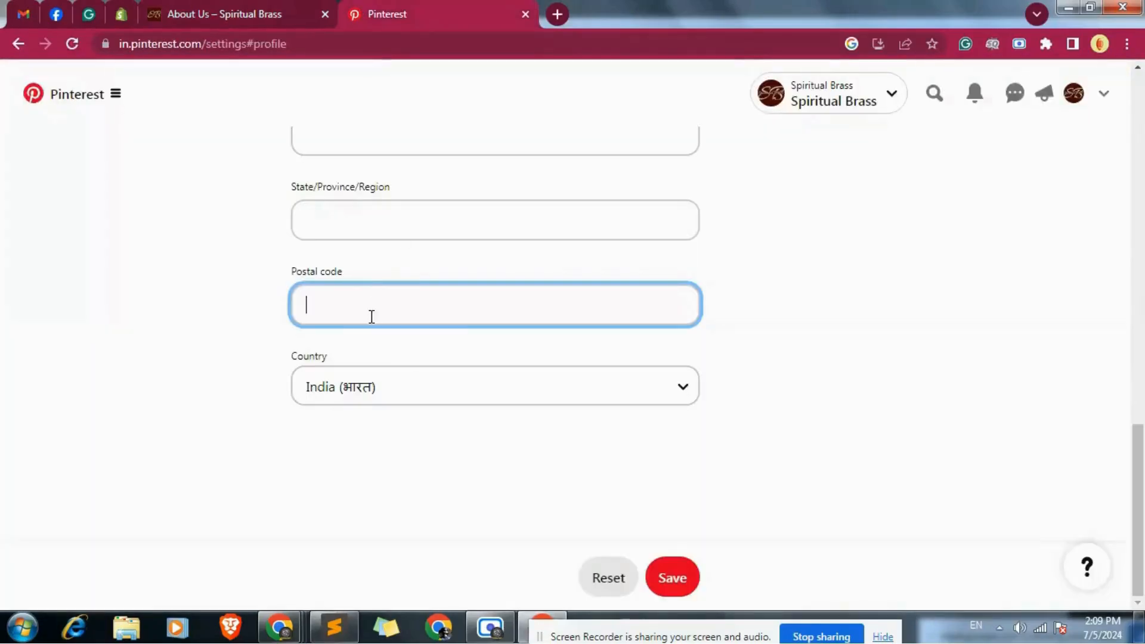
# Fill in the business's state and city in the profile address and save the profile.
pyautogui.click(357, 215)
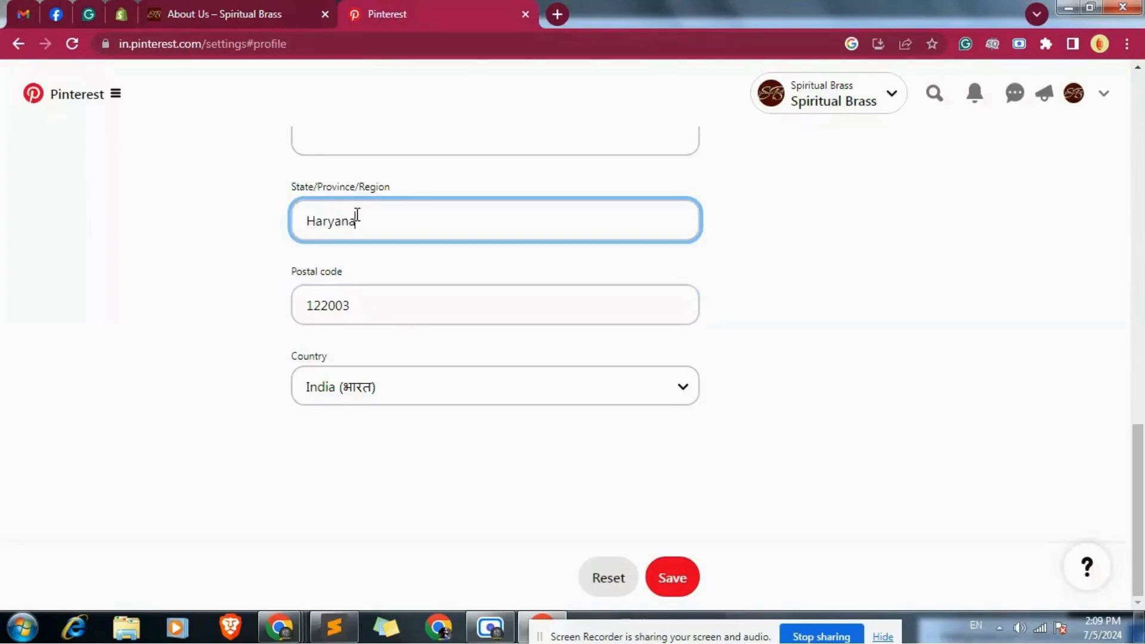
pyautogui.press('Tab')
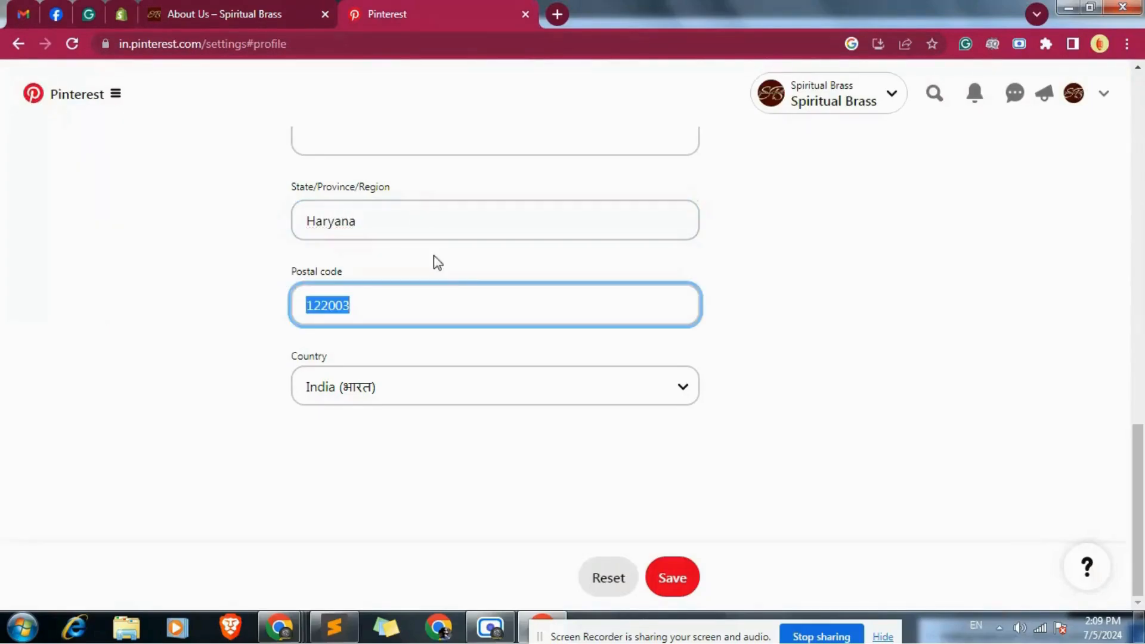
pyautogui.scroll(1, 453, 287)
pyautogui.click(385, 225)
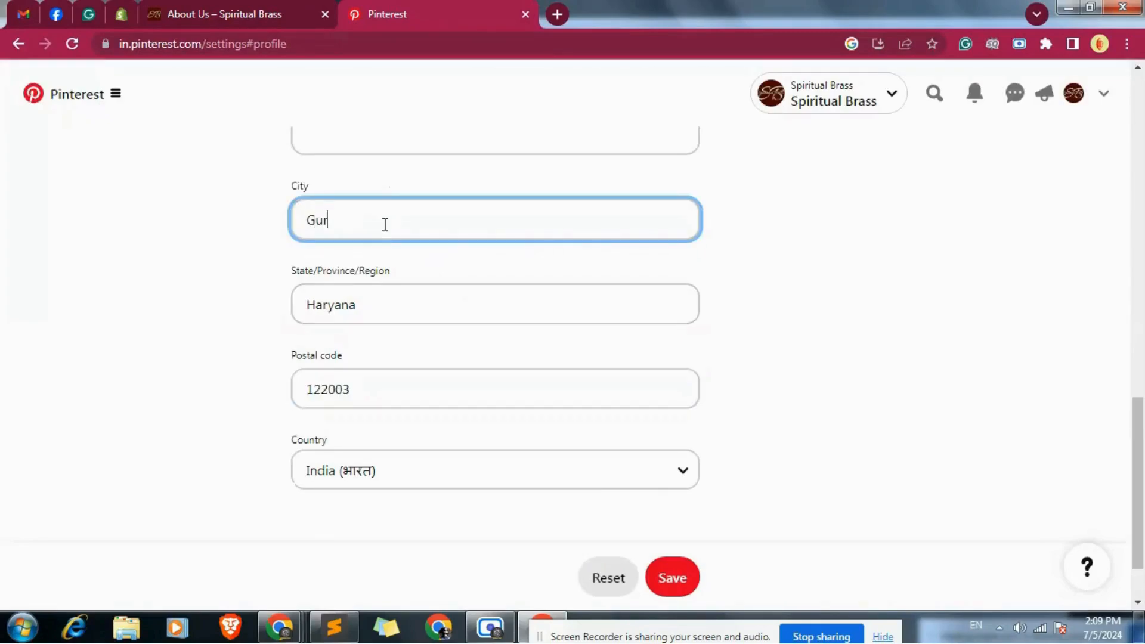
pyautogui.click(901, 376)
pyautogui.scroll(4, 861, 435)
pyautogui.scroll(-1, 776, 507)
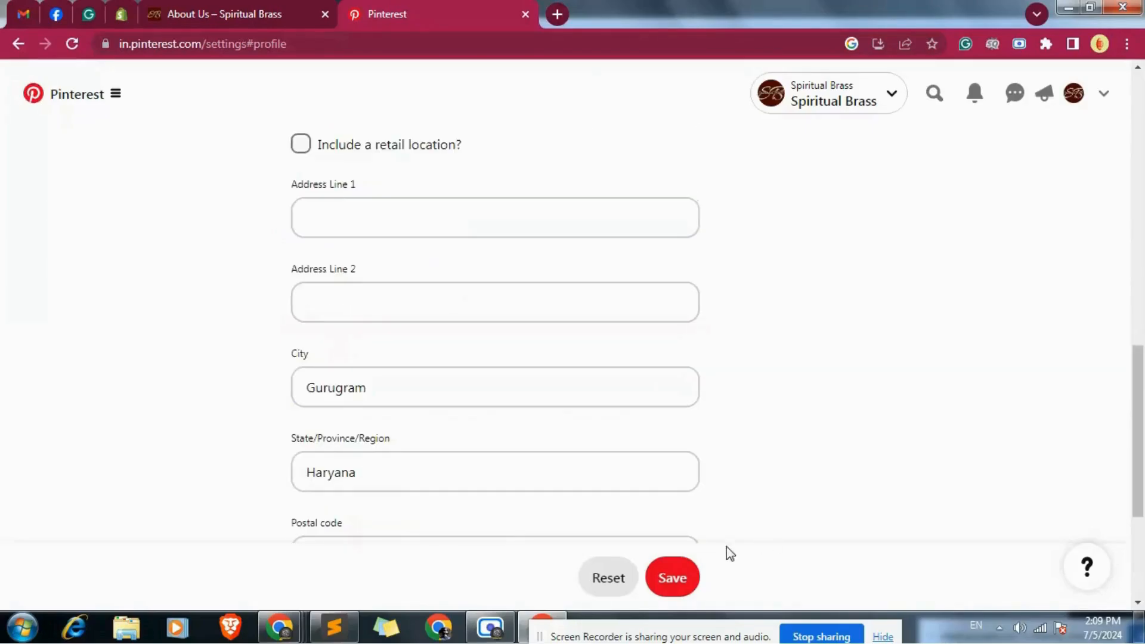
pyautogui.click(675, 577)
pyautogui.scroll(-10, 716, 317)
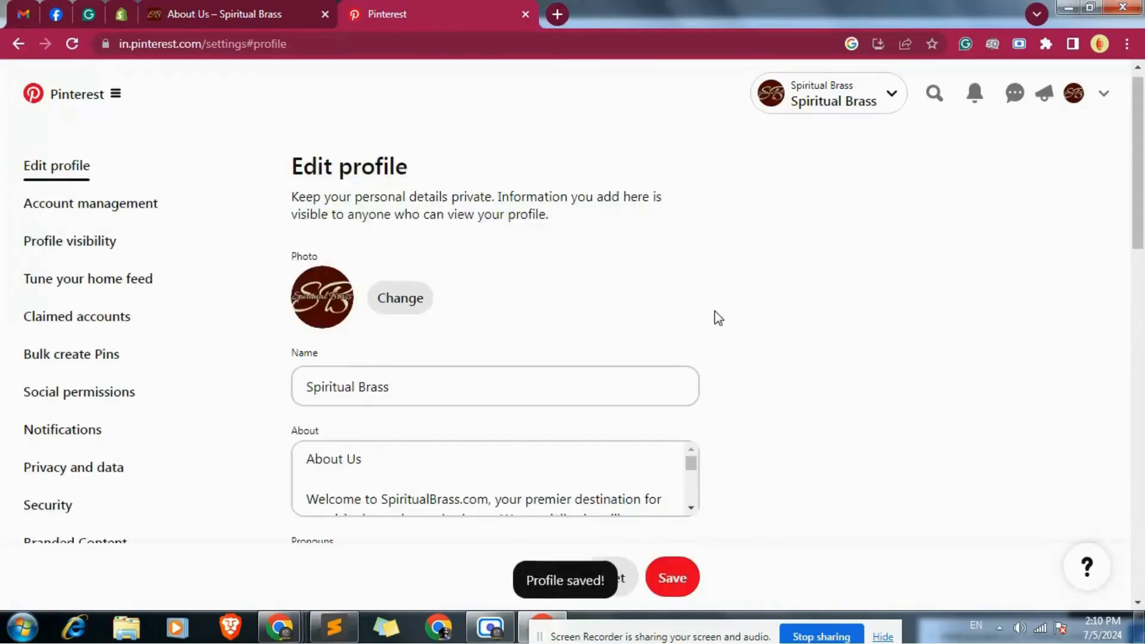
# Copy the street part of the business address from the Sublime Text notes into the Pinterest profile's Address Line 1 field.
pyautogui.click(334, 626)
pyautogui.moveTo(162, 368); pyautogui.dragTo(460, 377)
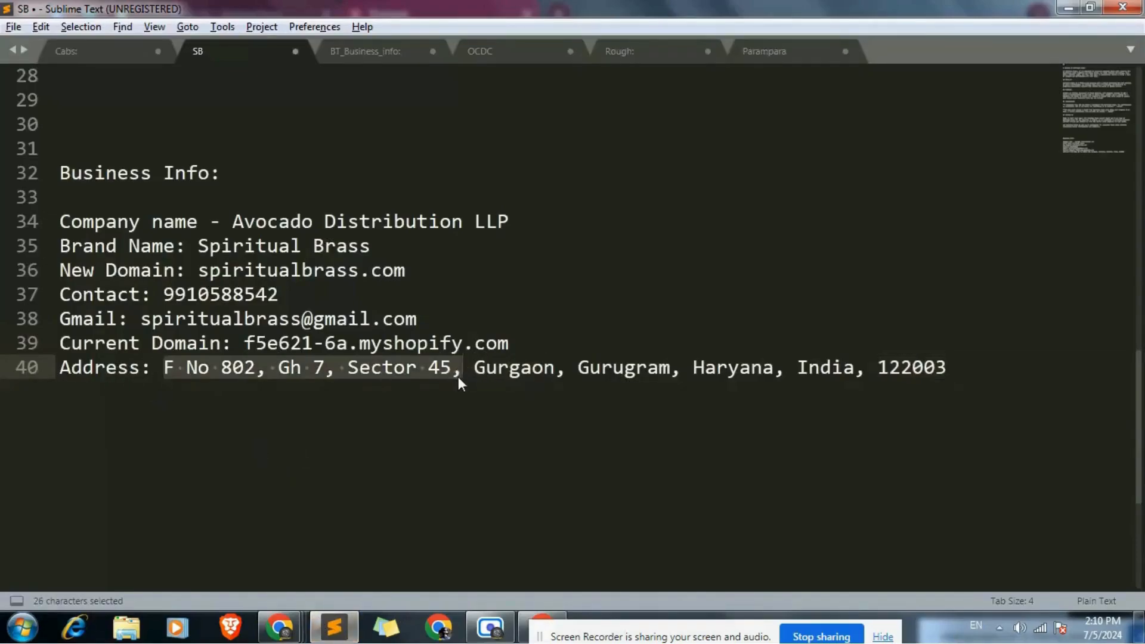
pyautogui.hotkey('ctrl', 'x')
pyautogui.hotkey('ctrl', 'z')
pyautogui.hotkey('ctrl', 'c')
pyautogui.press('End')
pyautogui.click(1068, 7)
pyautogui.click(331, 249)
pyautogui.hotkey('ctrl', 'v')
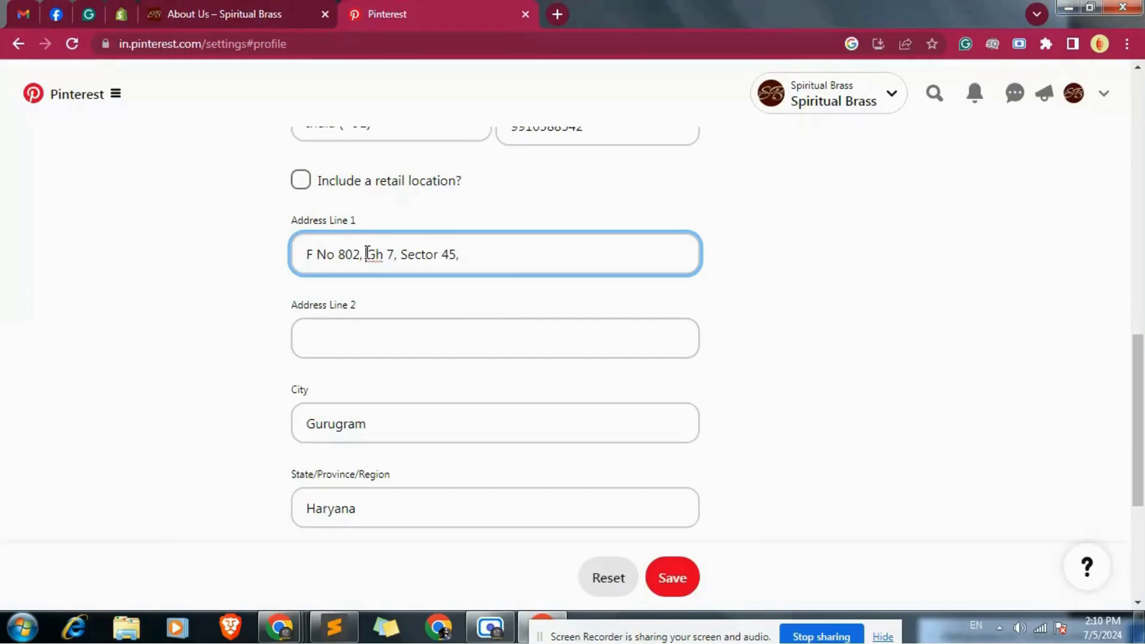
# Move everything after the flat number from Address Line 1 to Address Line 2 and save the profile.
pyautogui.moveTo(367, 251); pyautogui.dragTo(488, 252)
pyautogui.hotkey('ctrl', 'x')
pyautogui.click(383, 328)
pyautogui.hotkey('ctrl', 'v')
pyautogui.click(954, 369)
pyautogui.click(693, 589)
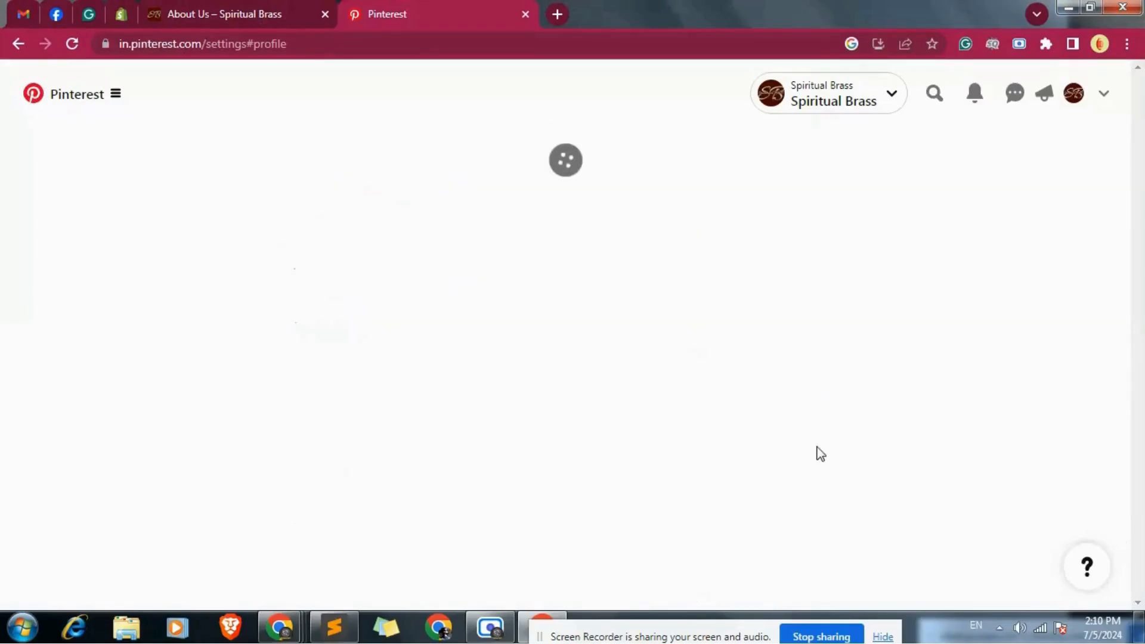
# Open the account management settings and review the account and personal information, keeping the gender on Female.
pyautogui.click(84, 209)
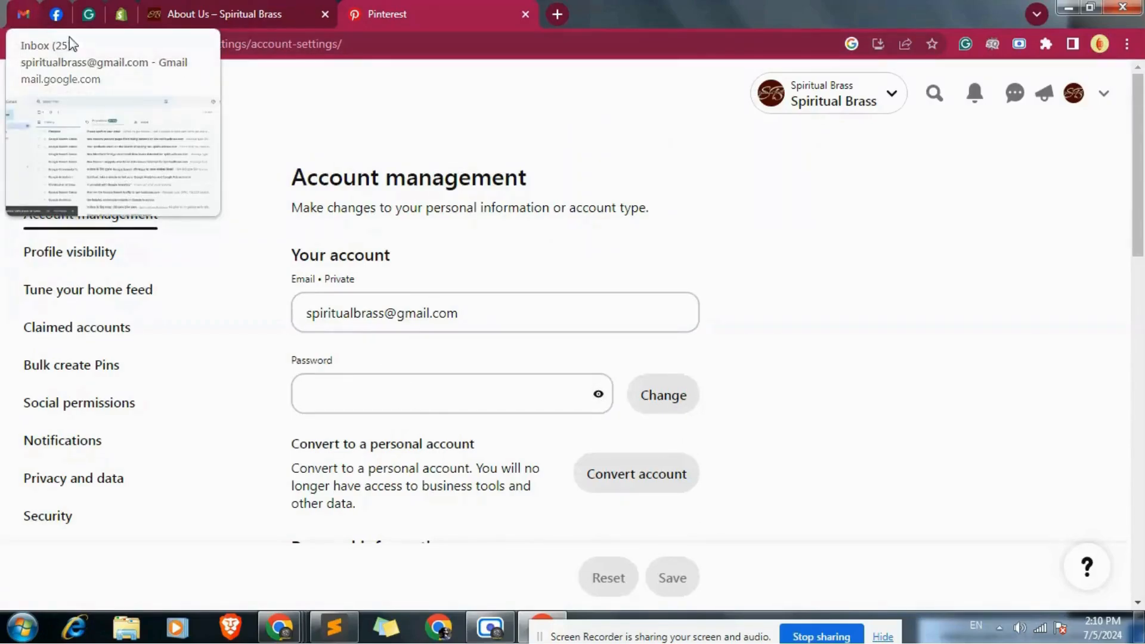
pyautogui.scroll(-1, 791, 345)
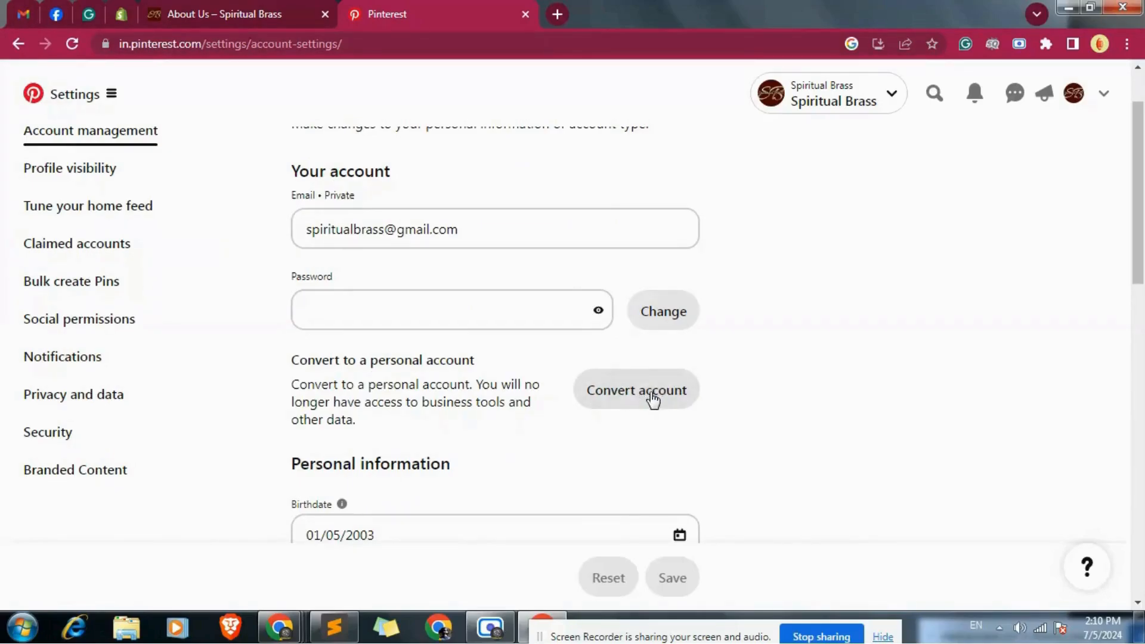
pyautogui.scroll(-5, 620, 409)
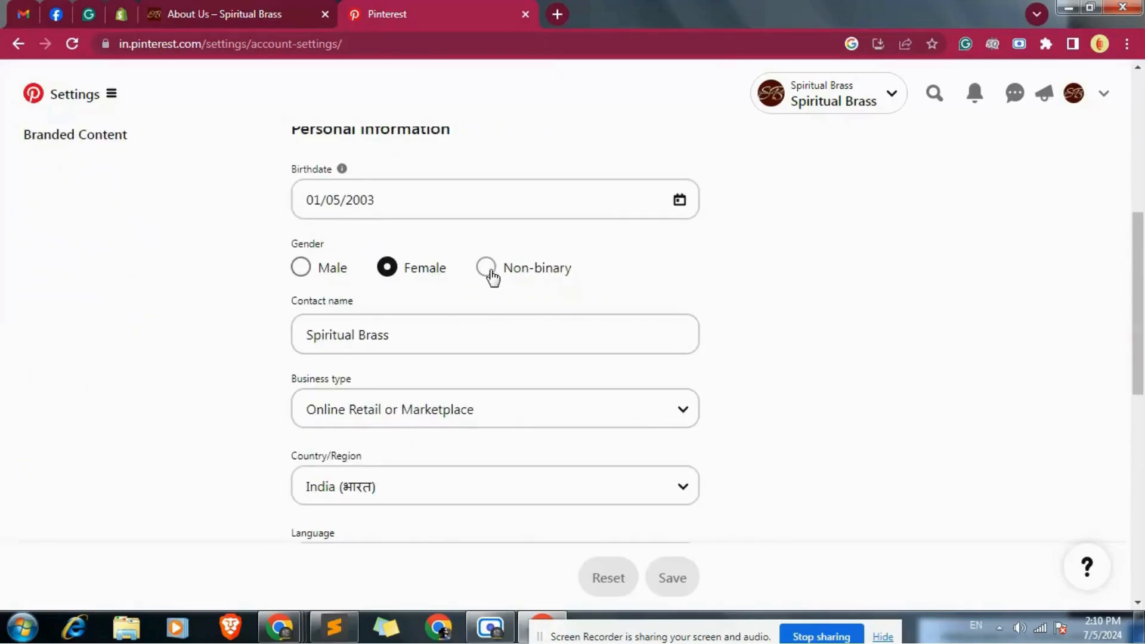
pyautogui.click(300, 267)
pyautogui.click(387, 269)
pyautogui.scroll(-1, 549, 364)
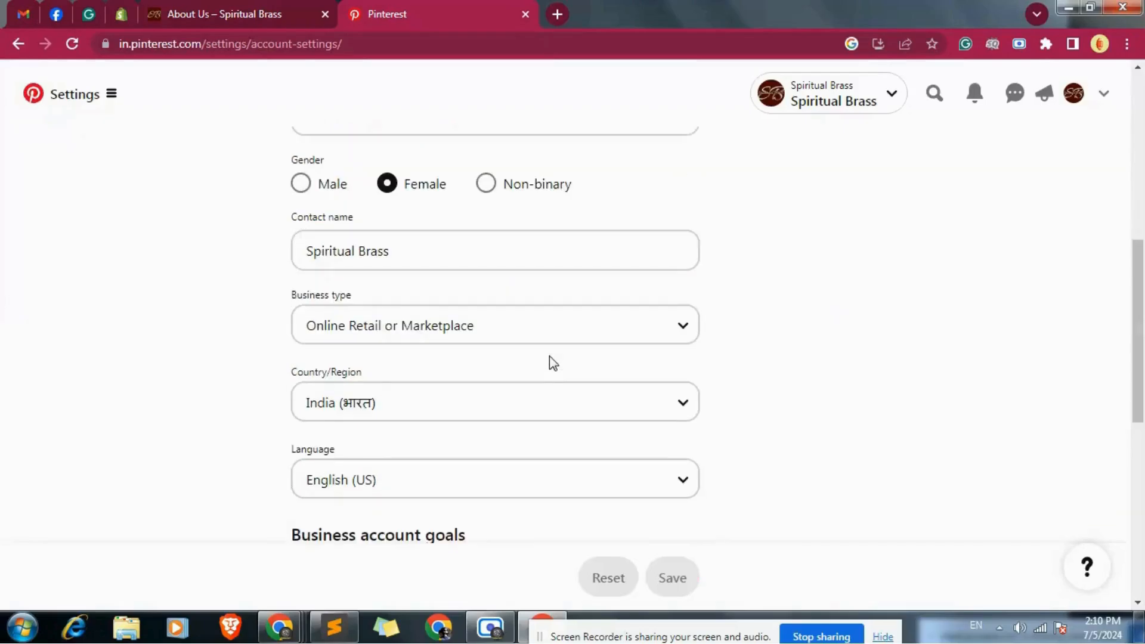
# Select the business goals Sell more products, Create content on Pinterest to grow an audience and Grow brand awareness, and save the settings.
pyautogui.scroll(-3, 563, 396)
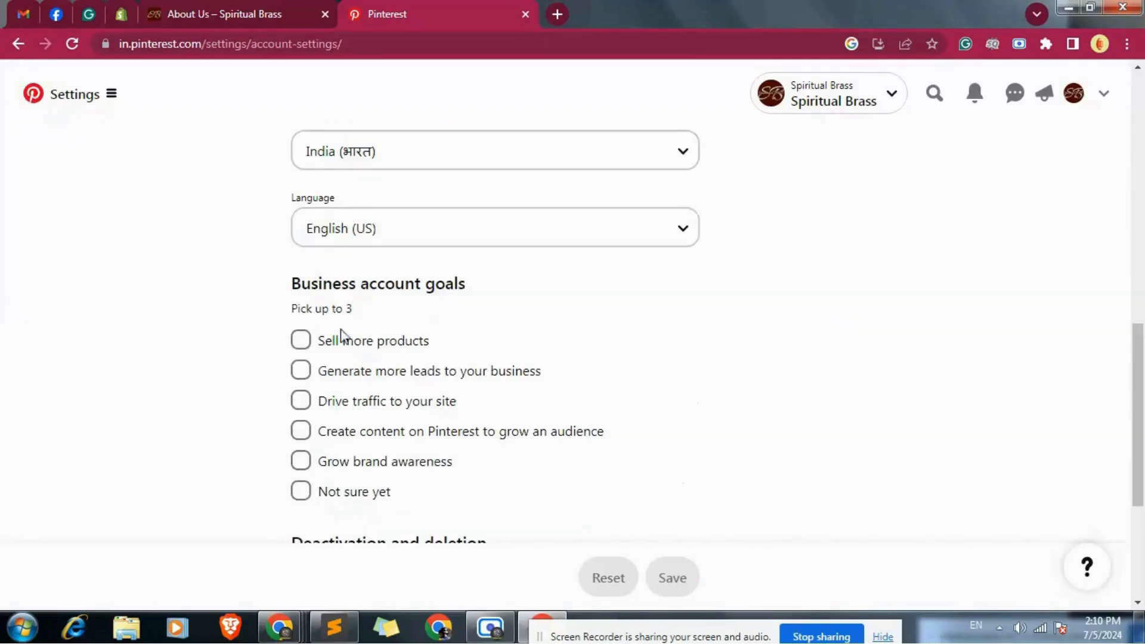
pyautogui.click(302, 340)
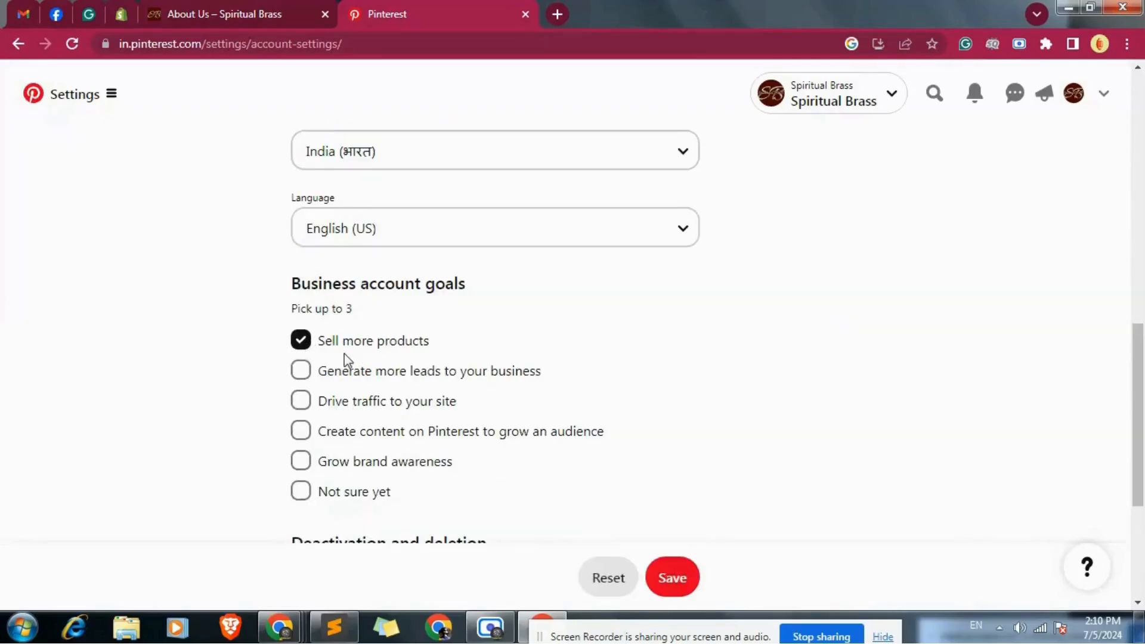
pyautogui.click(302, 434)
pyautogui.click(302, 461)
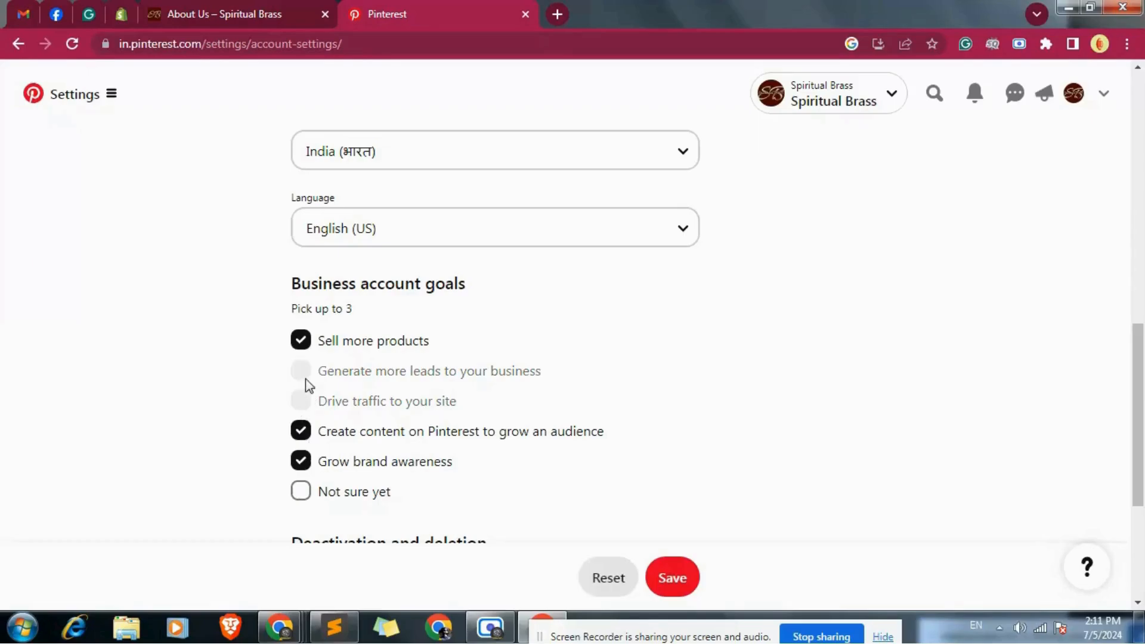
pyautogui.scroll(-3, 633, 462)
pyautogui.scroll(-2, 625, 462)
pyautogui.click(669, 577)
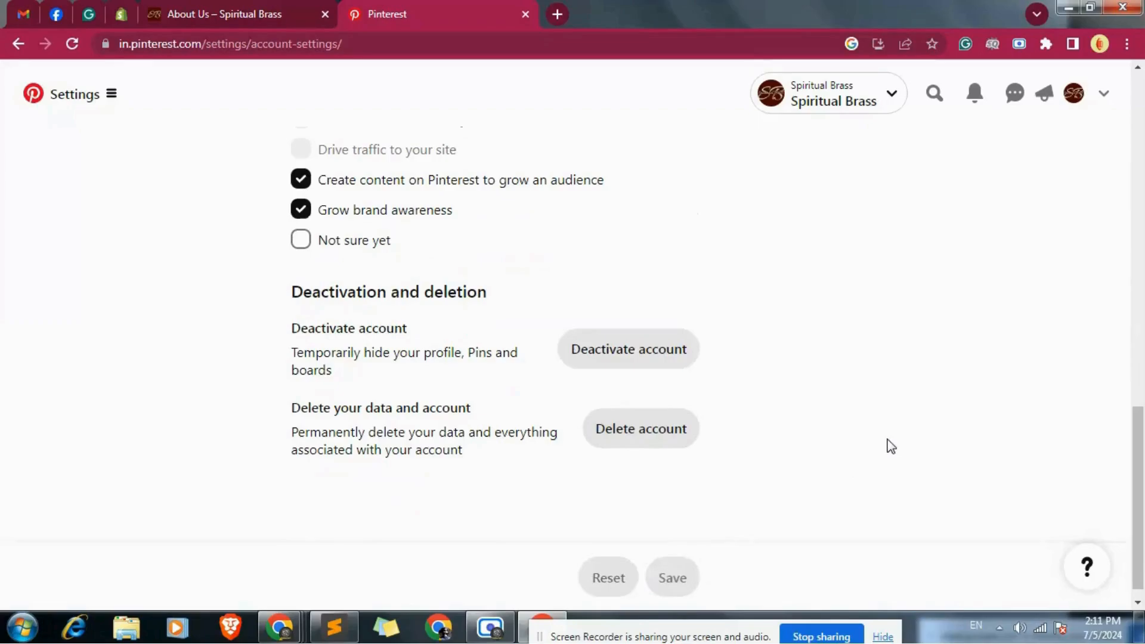
# Review the profile visibility settings and the home feed tuning page.
pyautogui.scroll(12, 889, 442)
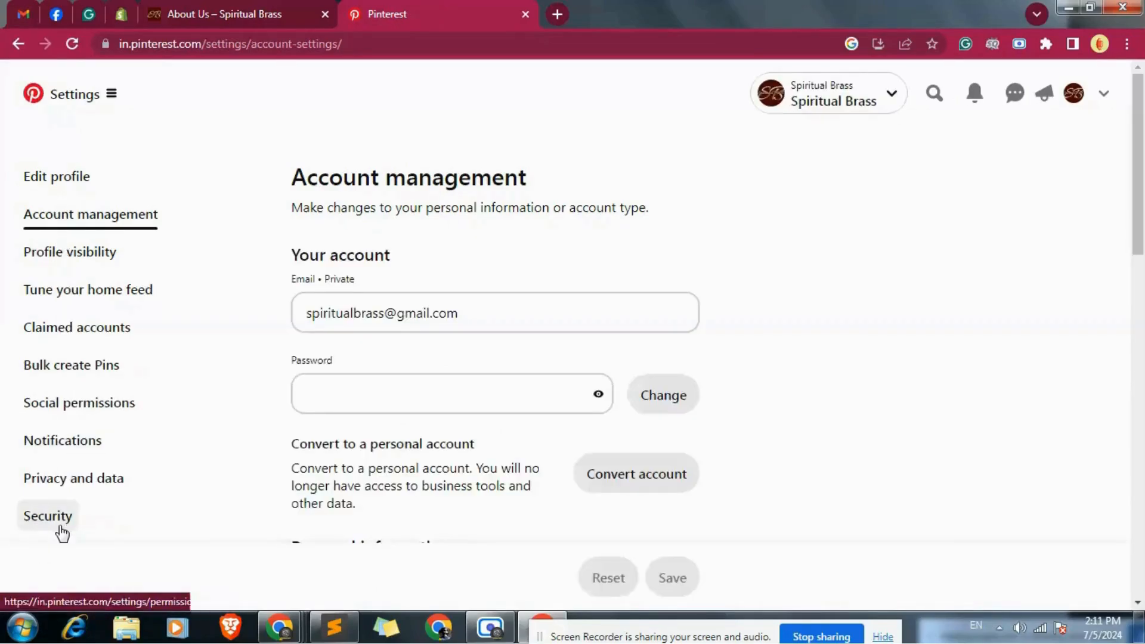
pyautogui.click(78, 256)
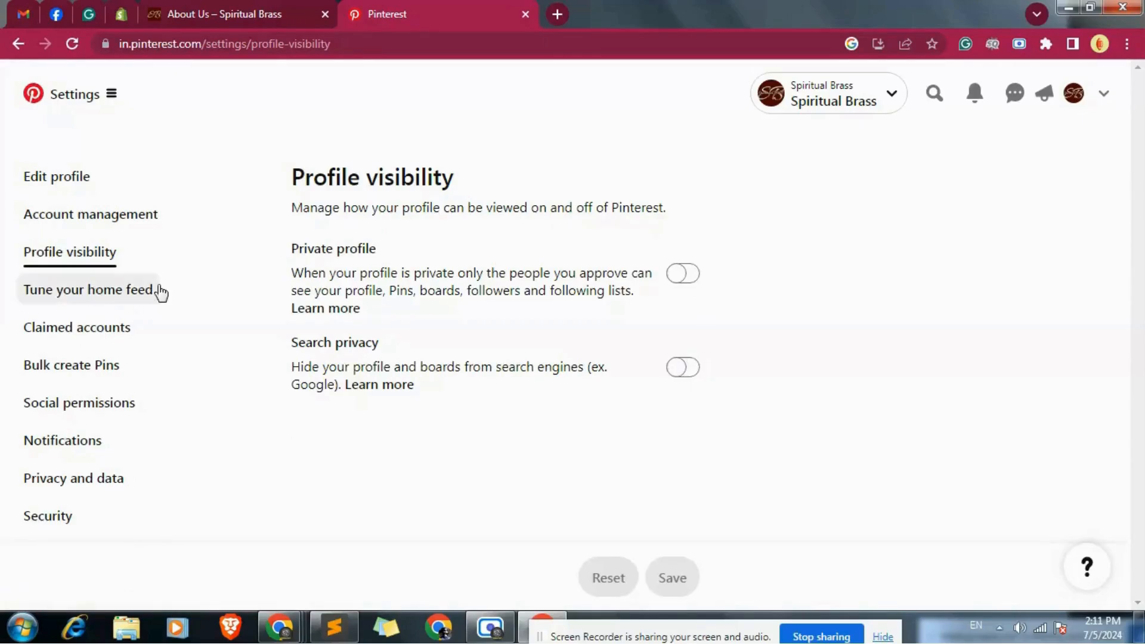
pyautogui.click(84, 302)
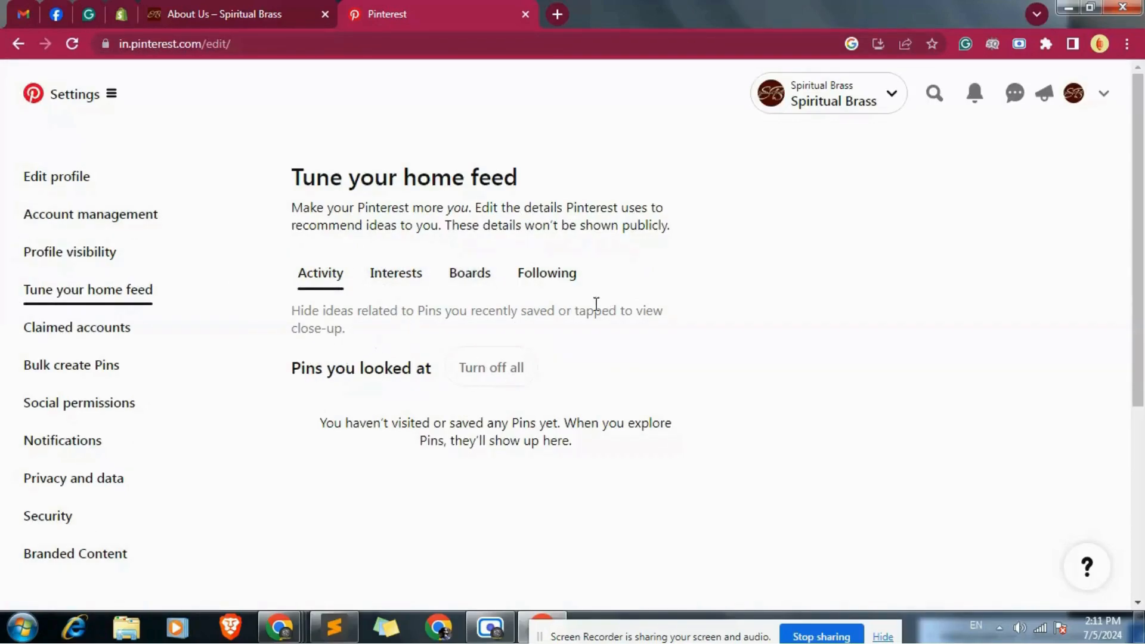
# Open the claimed accounts settings, examine the website claiming methods and the Instagram connection window, and close both without claiming.
pyautogui.click(80, 329)
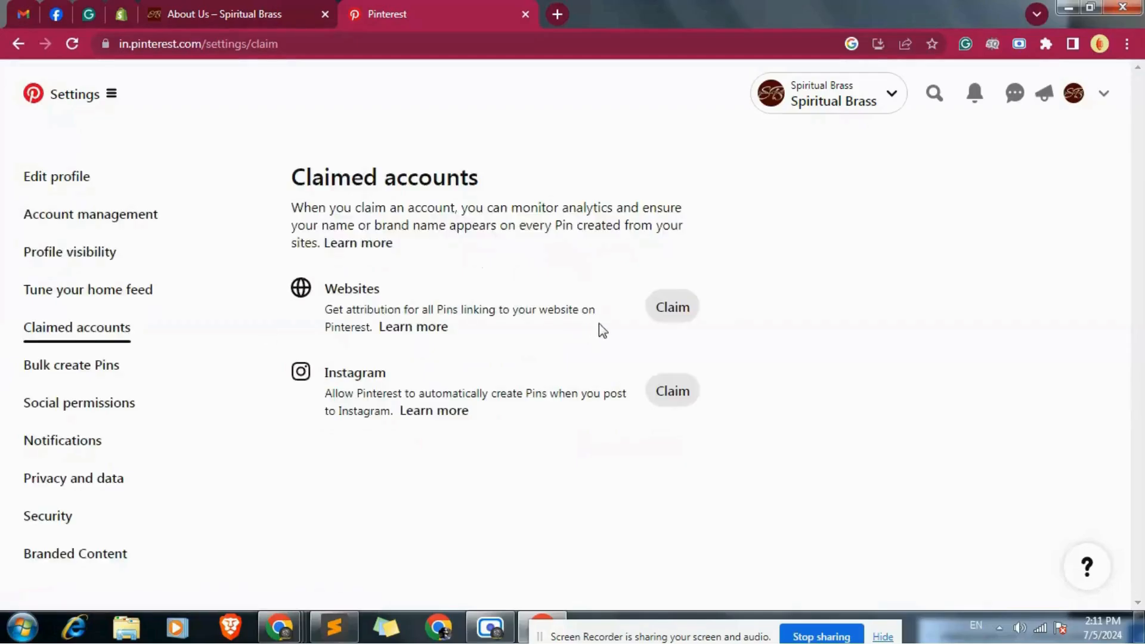
pyautogui.click(673, 313)
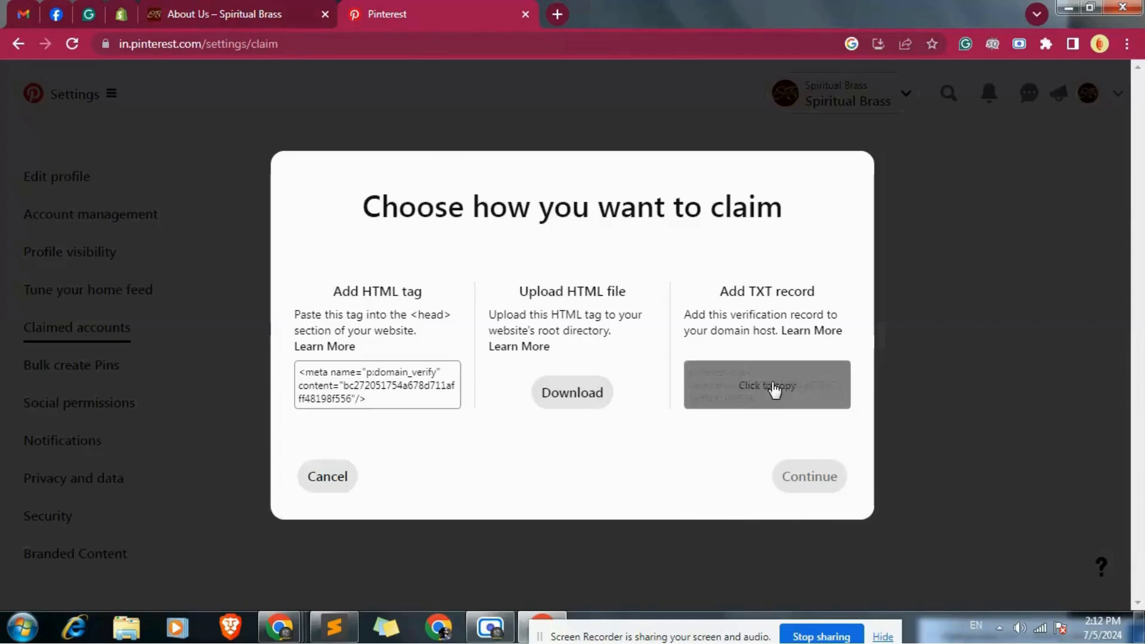
pyautogui.moveTo(753, 287); pyautogui.dragTo(776, 287)
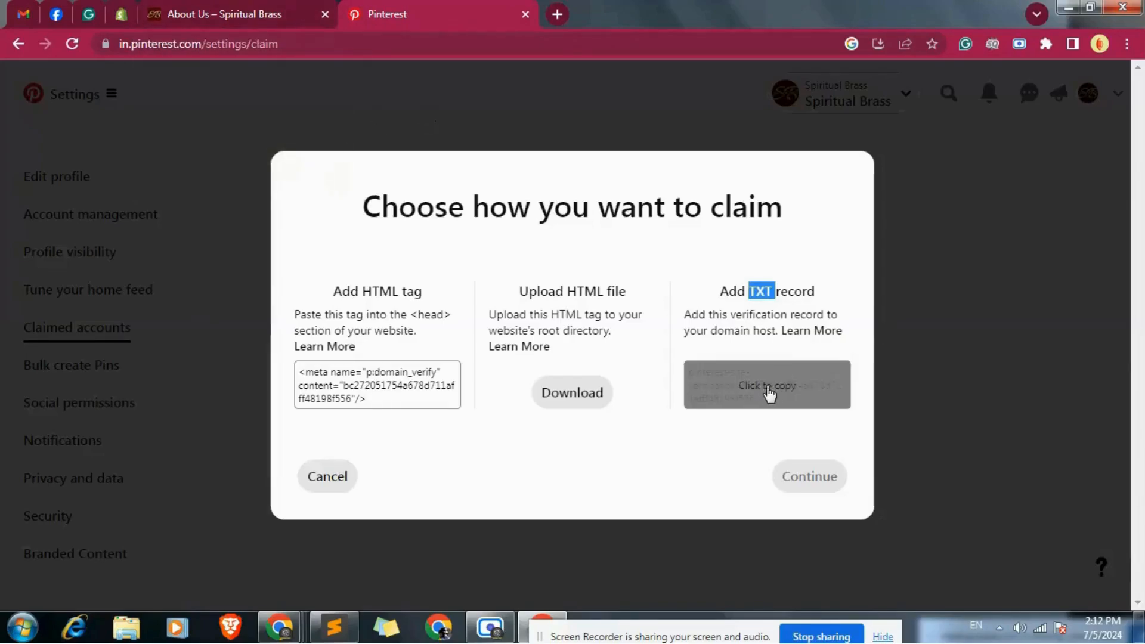
pyautogui.click(330, 479)
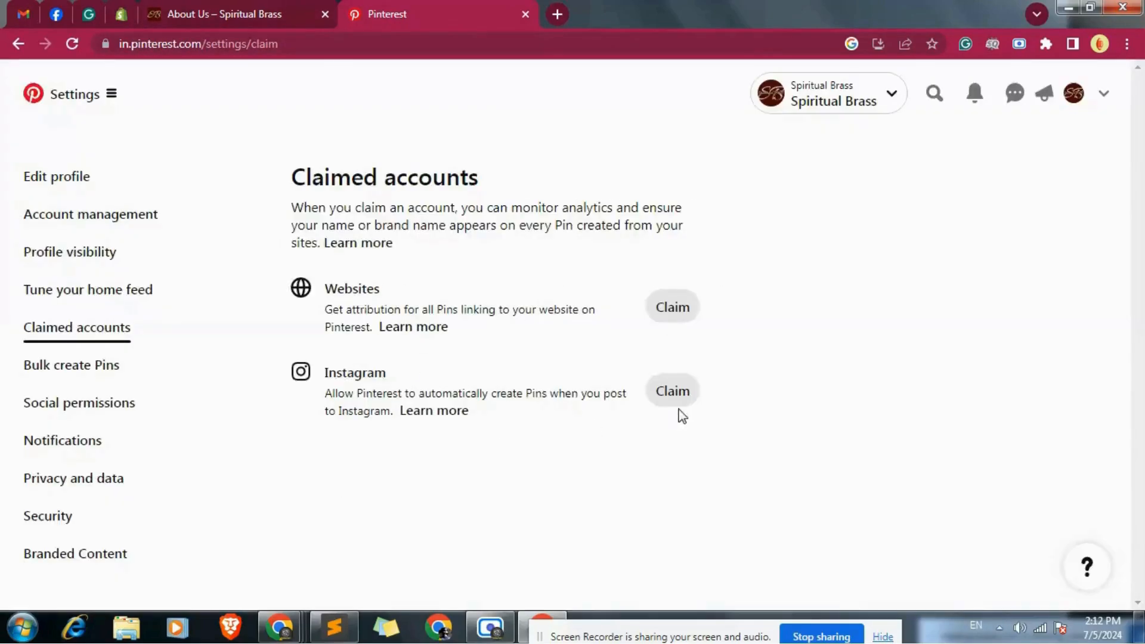
pyautogui.click(674, 393)
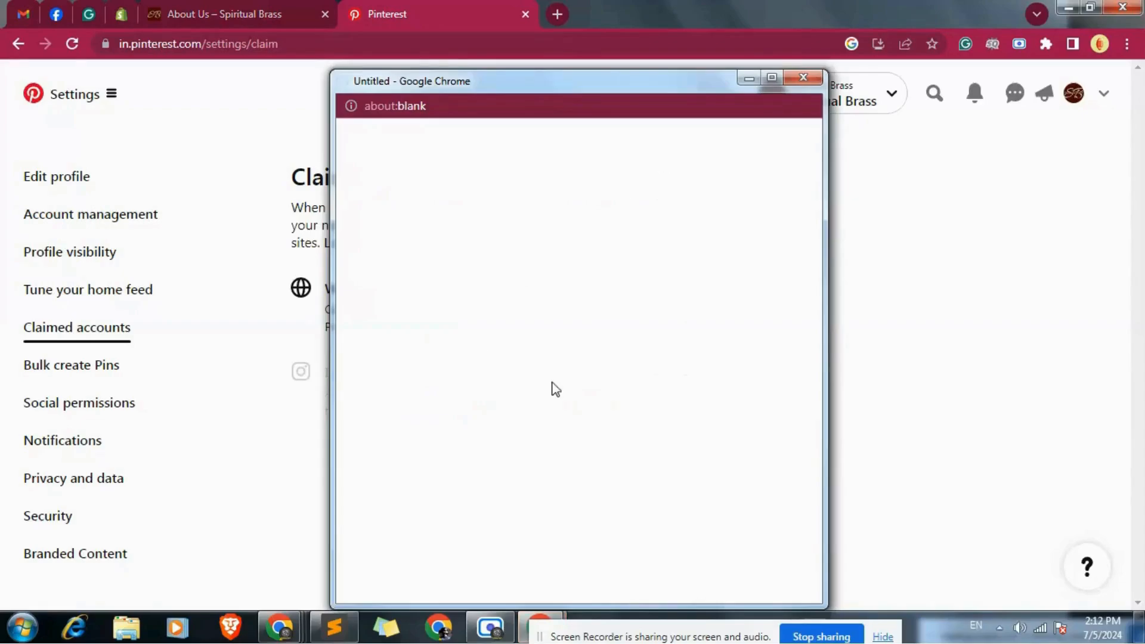
pyautogui.click(803, 78)
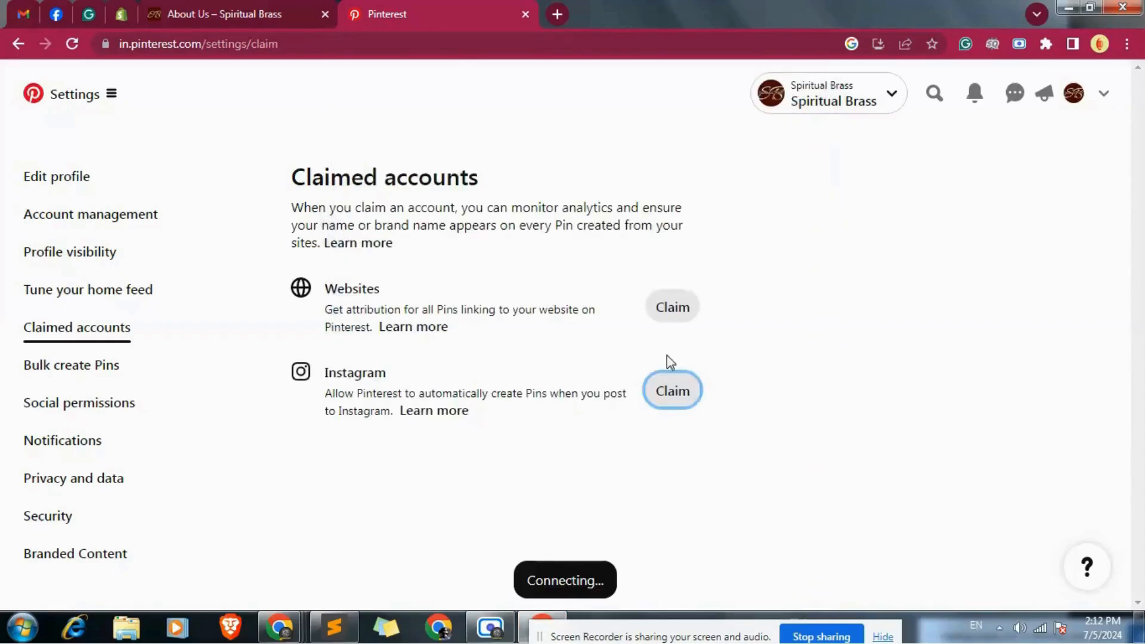
# Open instagram.com in a new tab and try to log in with the saved account credentials.
pyautogui.click(555, 15)
pyautogui.write('instagr')
pyautogui.write('a')
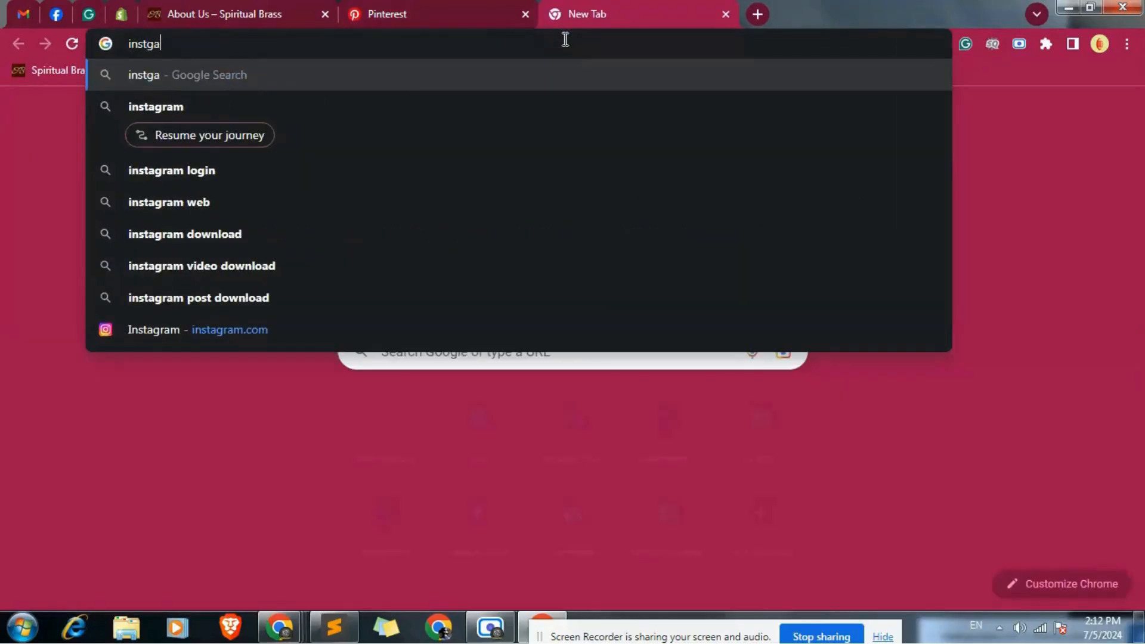
pyautogui.click(238, 327)
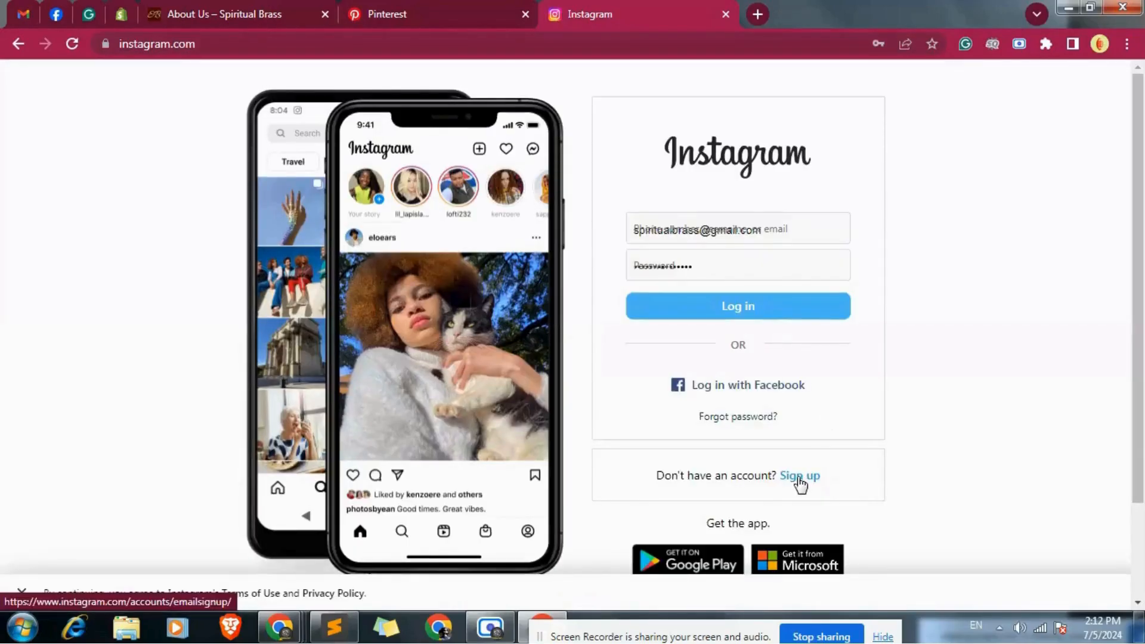
pyautogui.click(730, 316)
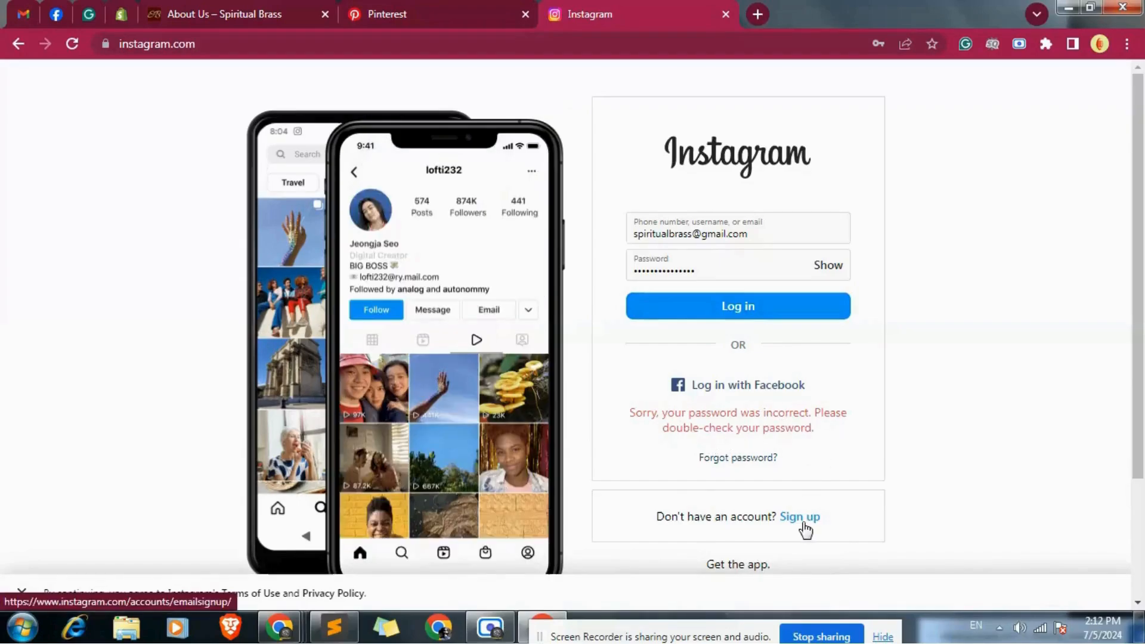
# Request a login link for the Instagram account, refresh the Gmail inbox to check for it, and close the Instagram page.
pyautogui.click(736, 460)
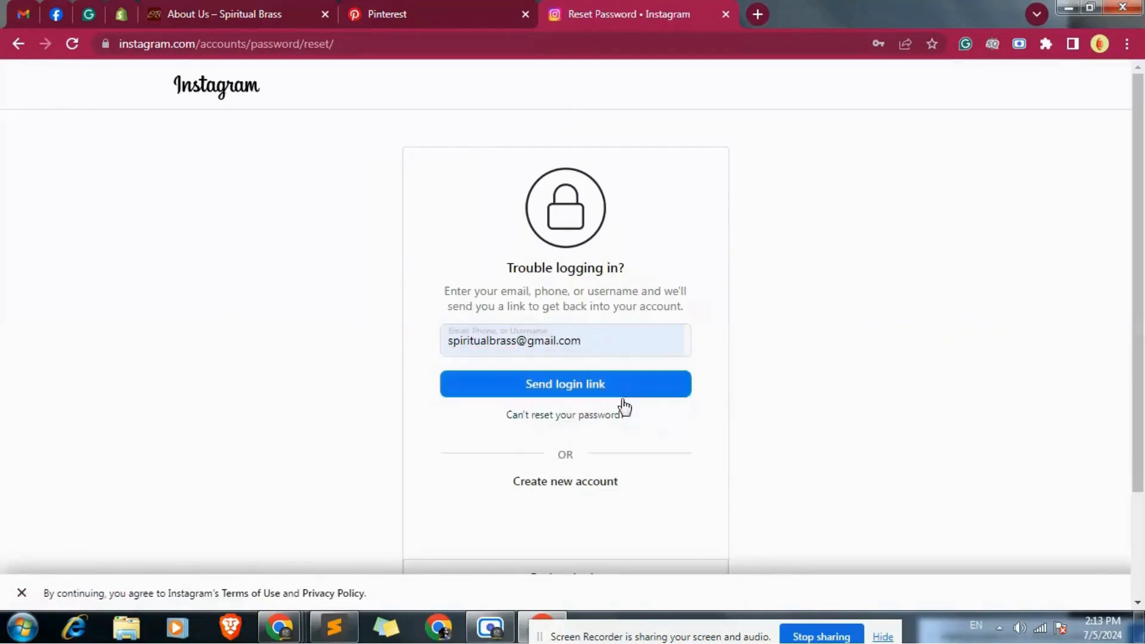
pyautogui.click(552, 394)
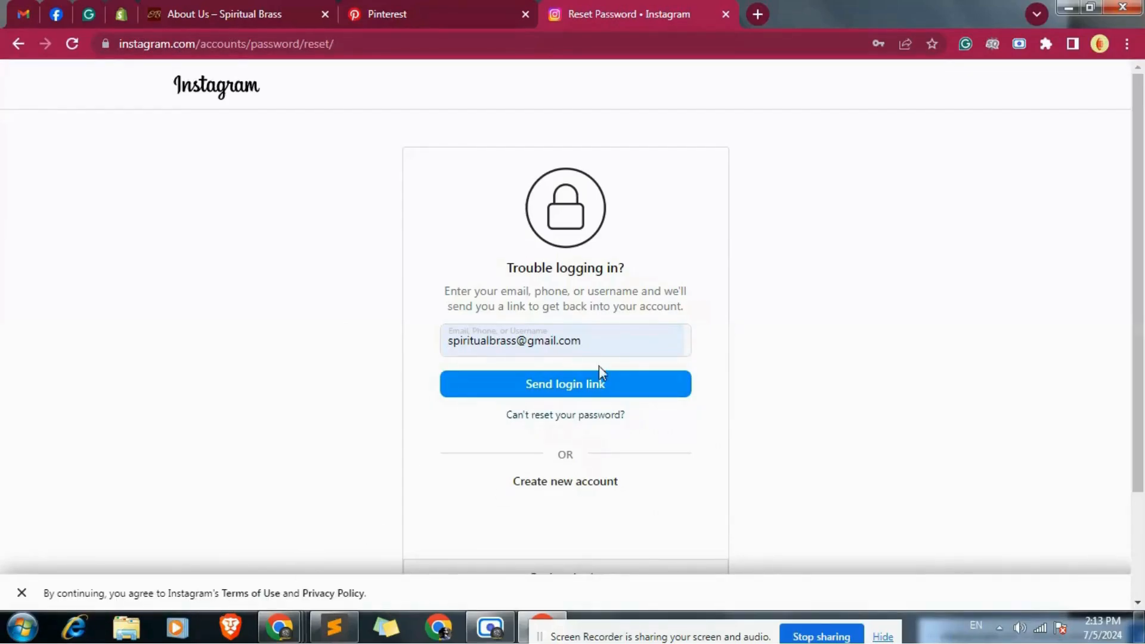
pyautogui.click(13, 10)
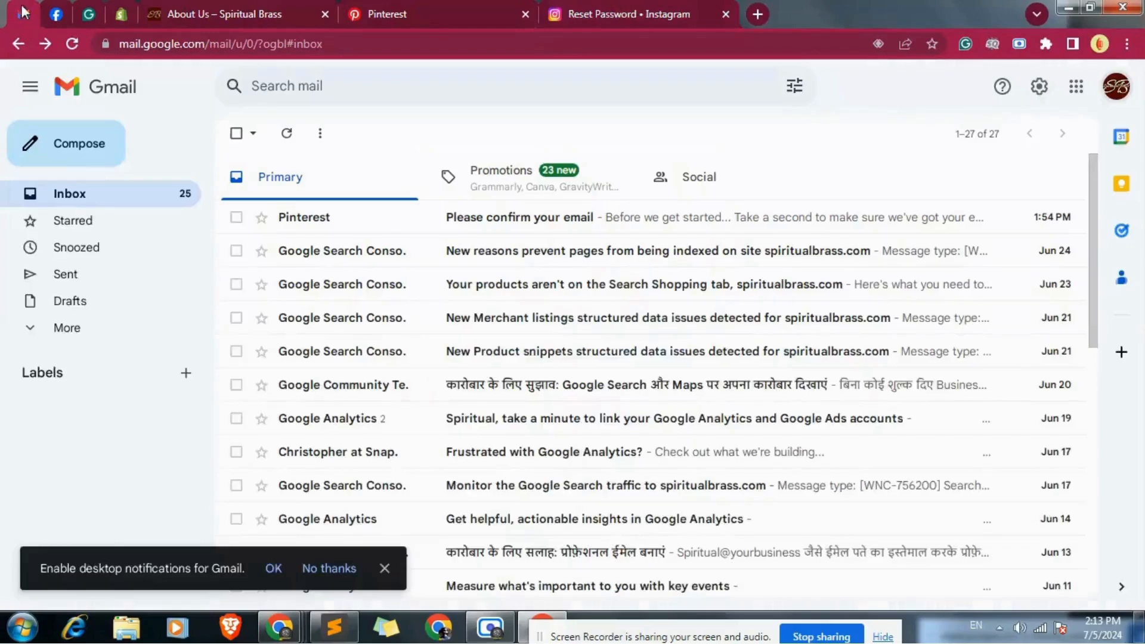
pyautogui.click(72, 45)
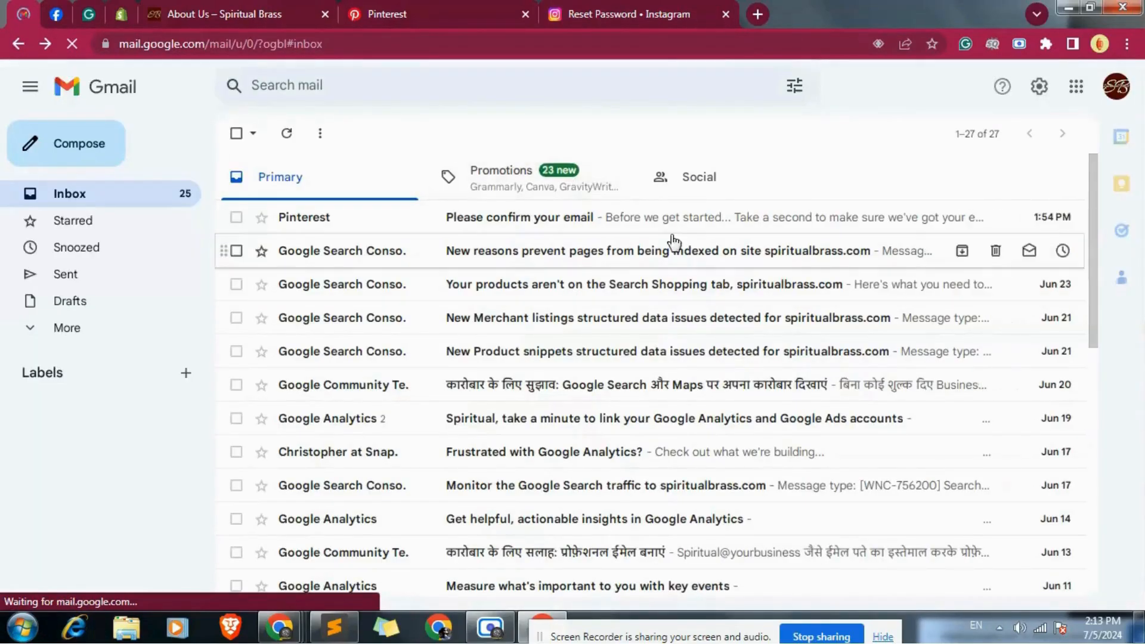
pyautogui.click(705, 14)
pyautogui.click(726, 14)
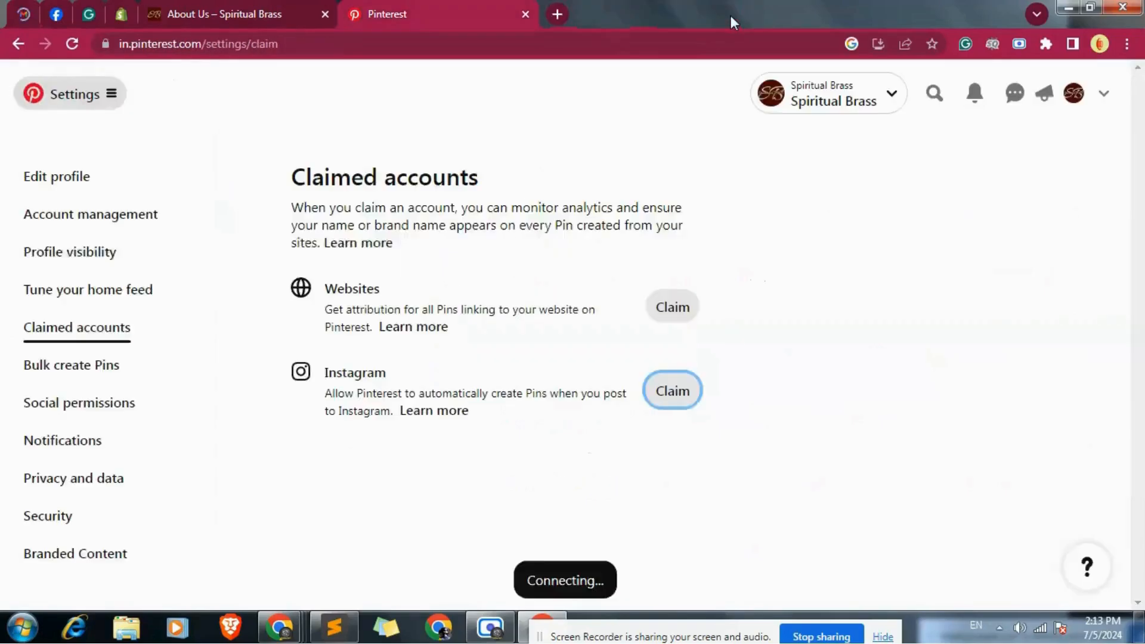
# View the bulk Pin creation page, and turn on Allow others to message my business in the social permissions.
pyautogui.click(95, 370)
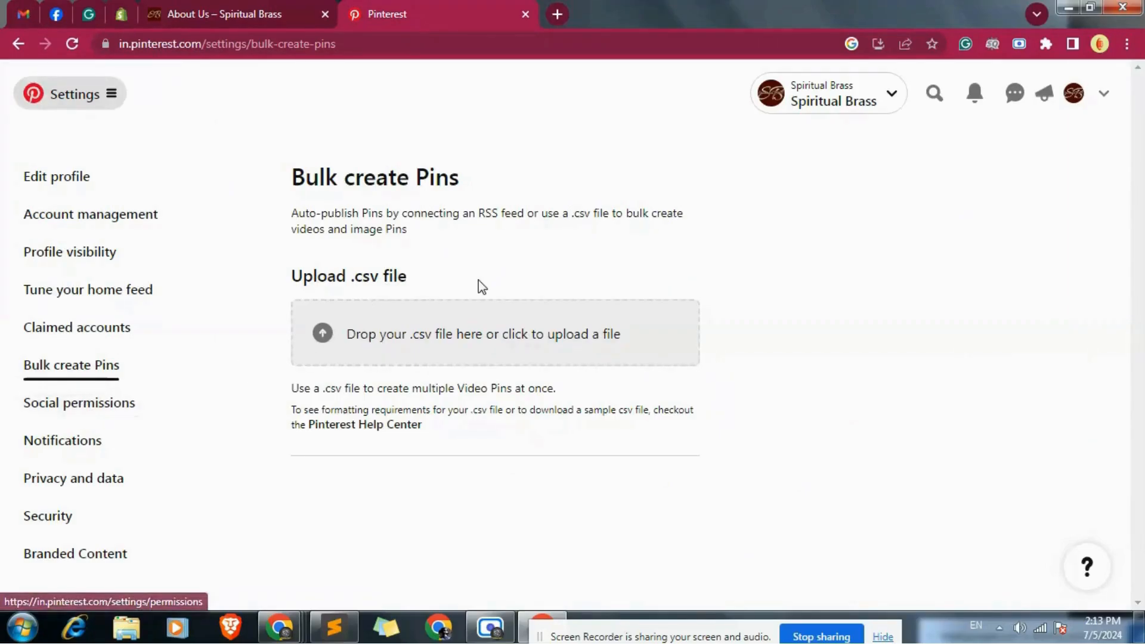
pyautogui.click(86, 410)
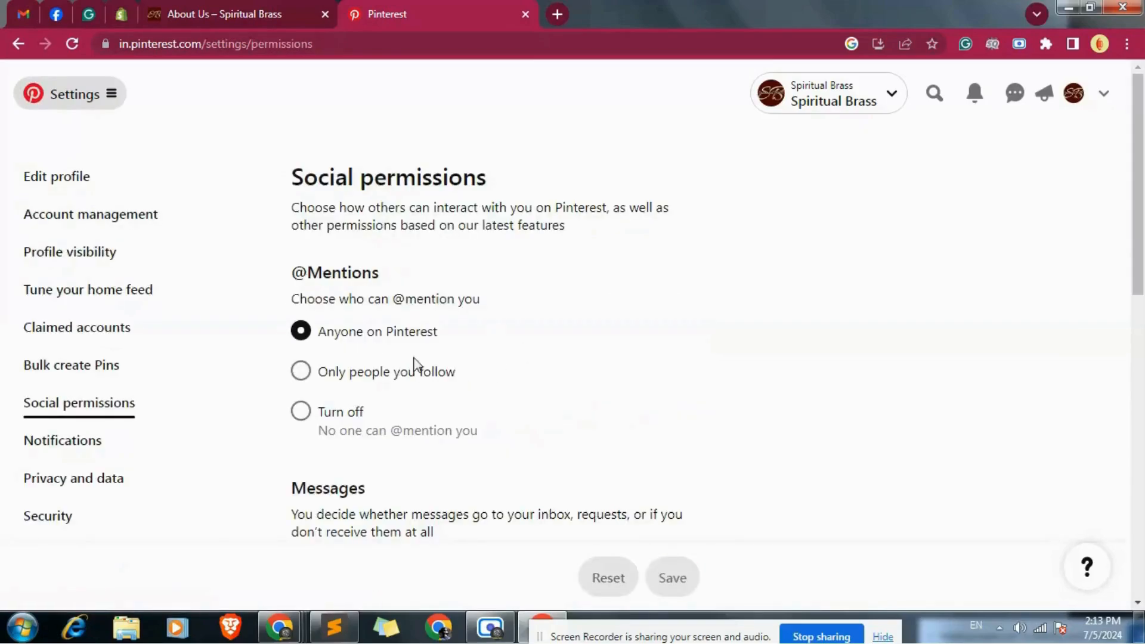
pyautogui.scroll(-3, 368, 429)
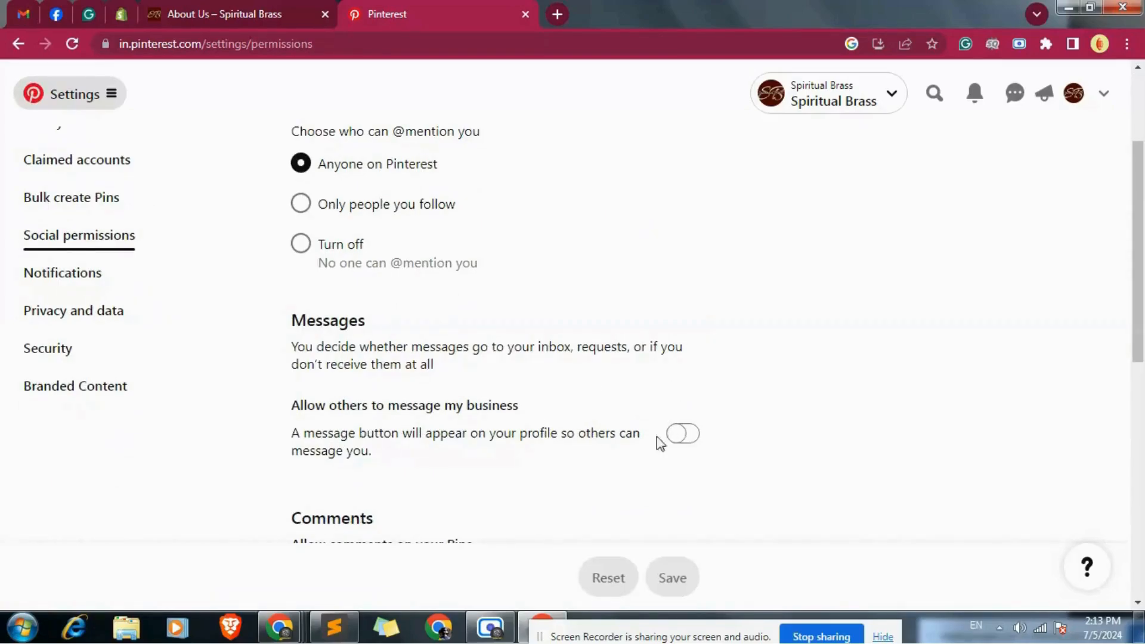
pyautogui.click(693, 438)
pyautogui.scroll(-2, 777, 414)
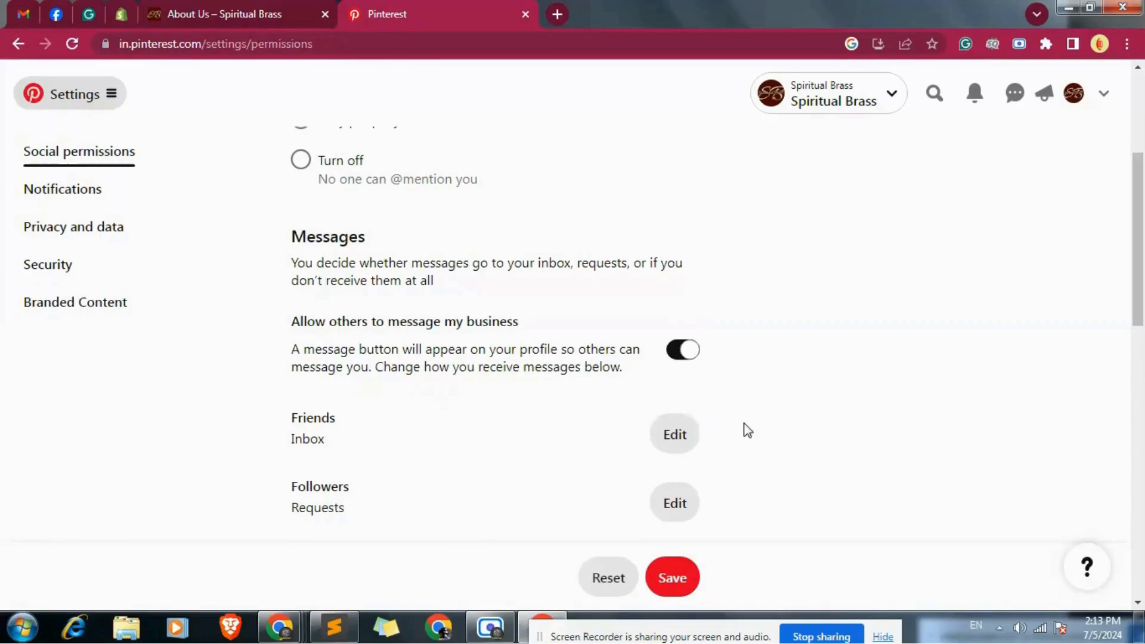
# Review the remaining message, comment, shopping and video permissions, save the social permissions and reload the page.
pyautogui.scroll(-2, 553, 416)
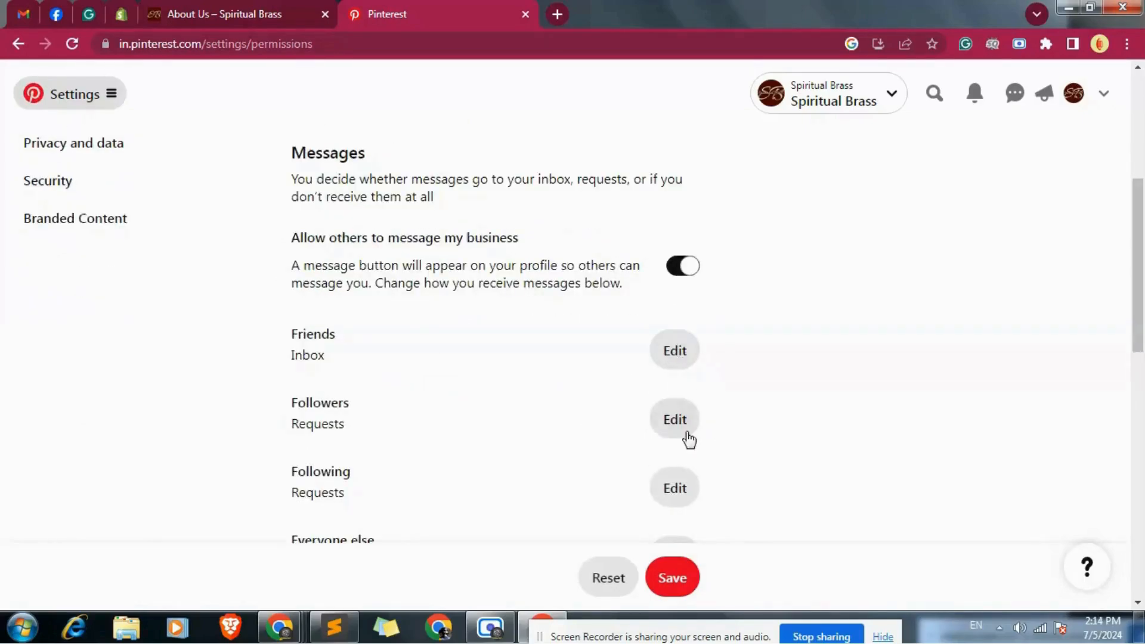
pyautogui.scroll(-8, 685, 435)
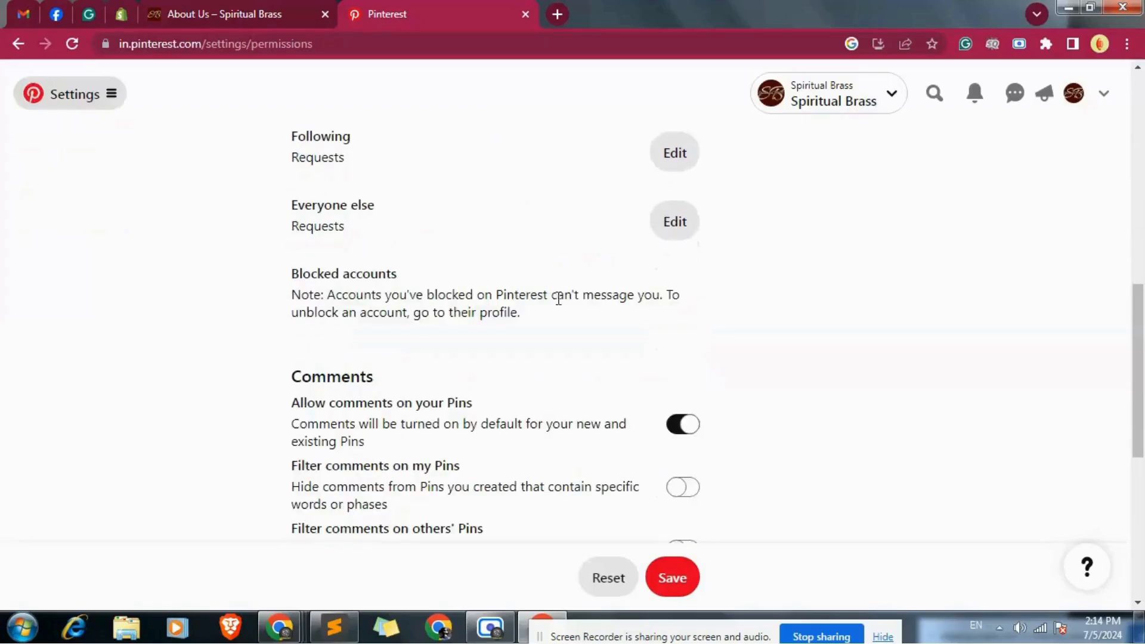
pyautogui.scroll(-2, 668, 407)
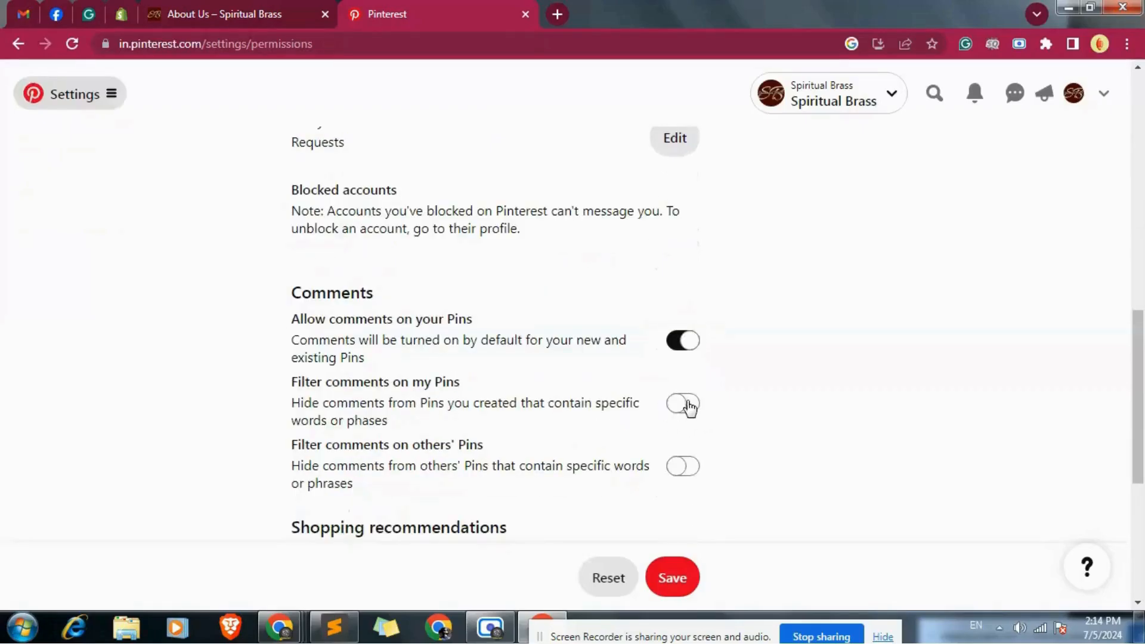
pyautogui.scroll(-4, 652, 416)
pyautogui.scroll(-3, 682, 428)
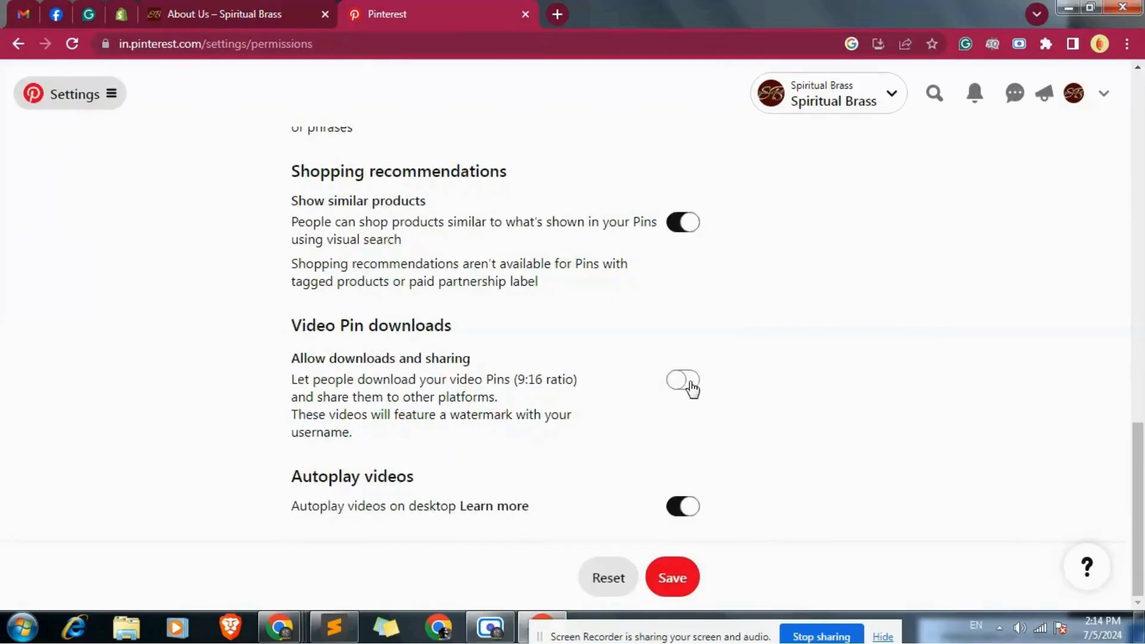
pyautogui.click(672, 580)
pyautogui.click(72, 44)
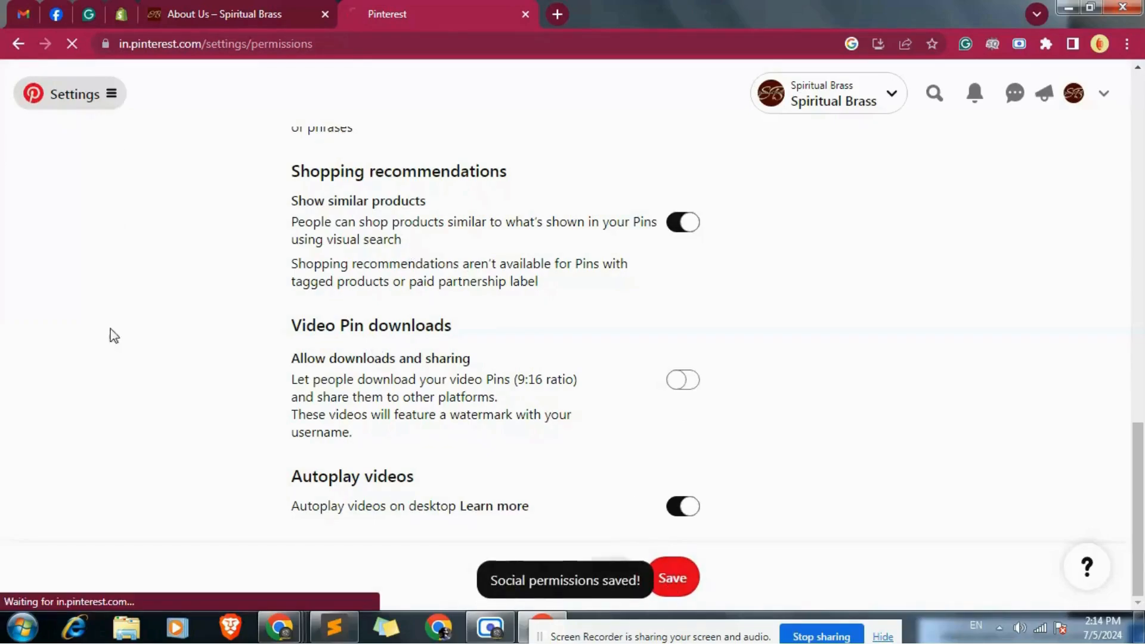
pyautogui.scroll(8, 135, 371)
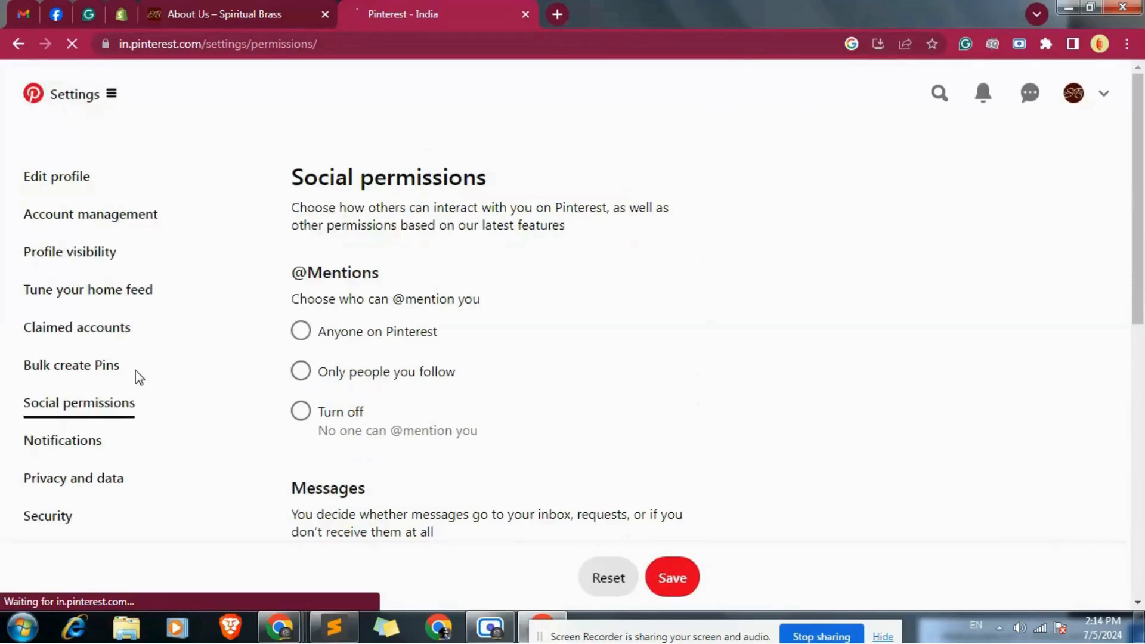
# Review the notification settings and the Branded Content page.
pyautogui.click(84, 447)
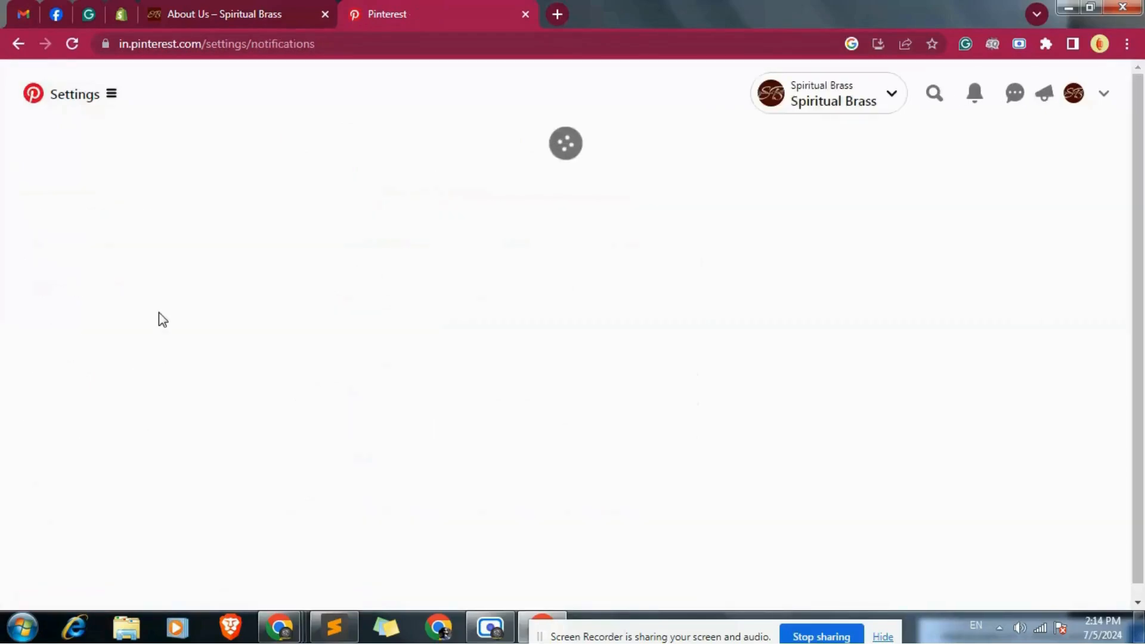
pyautogui.scroll(-8, 471, 499)
pyautogui.scroll(8, 439, 442)
pyautogui.scroll(-5, 439, 450)
pyautogui.scroll(4, 153, 397)
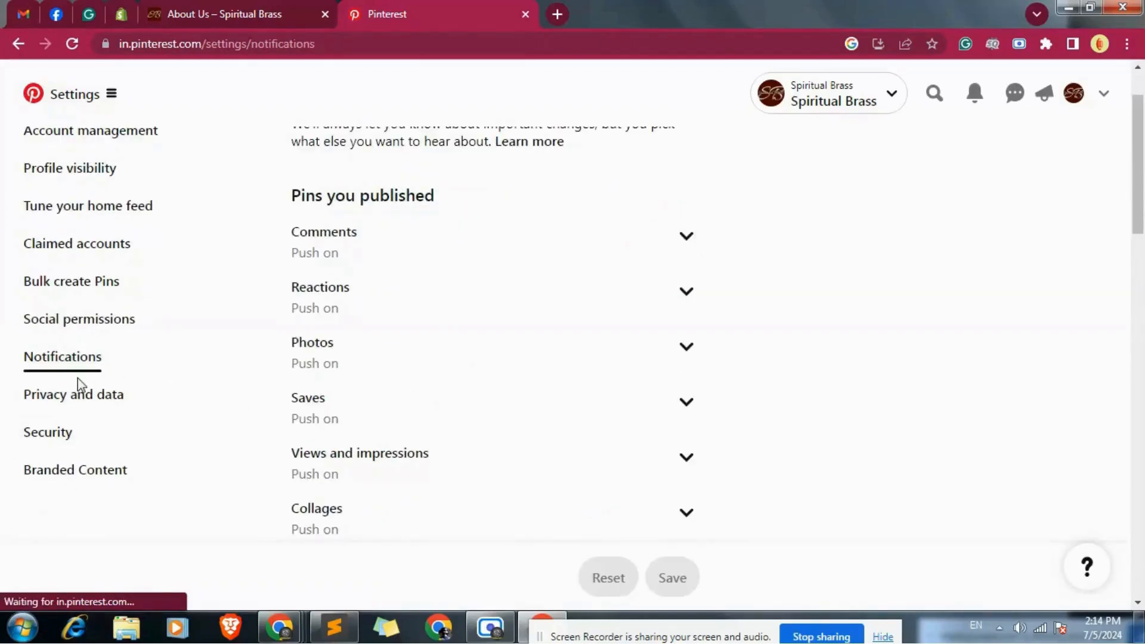
pyautogui.click(74, 473)
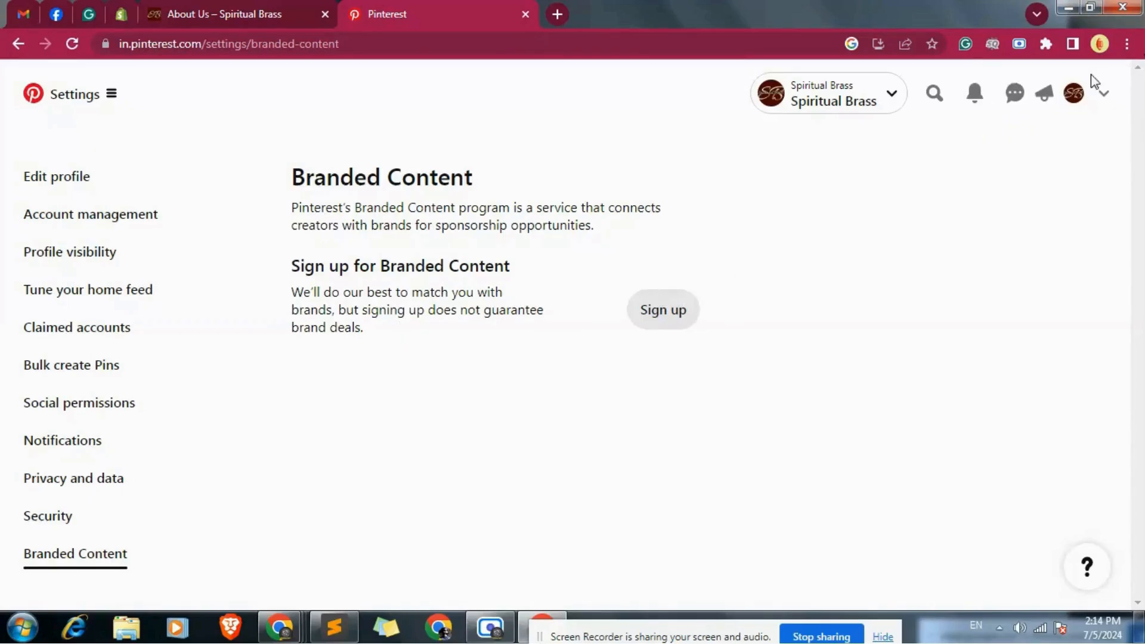
# Look through the available business tools and open the creation page for an organic Pin.
pyautogui.click(110, 94)
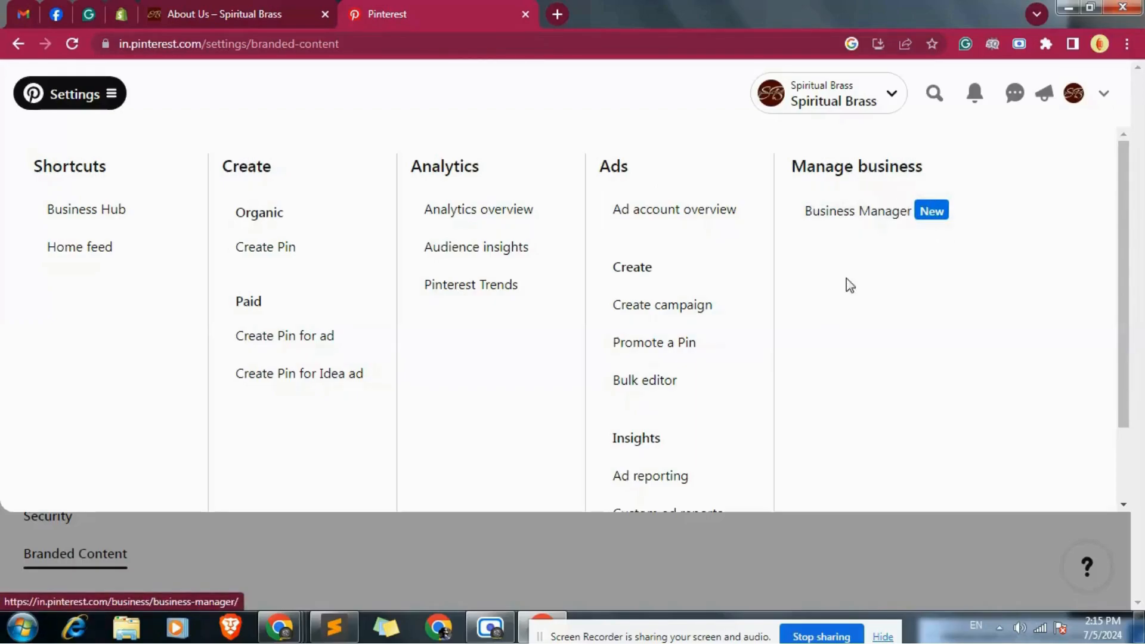
pyautogui.scroll(-2, 654, 381)
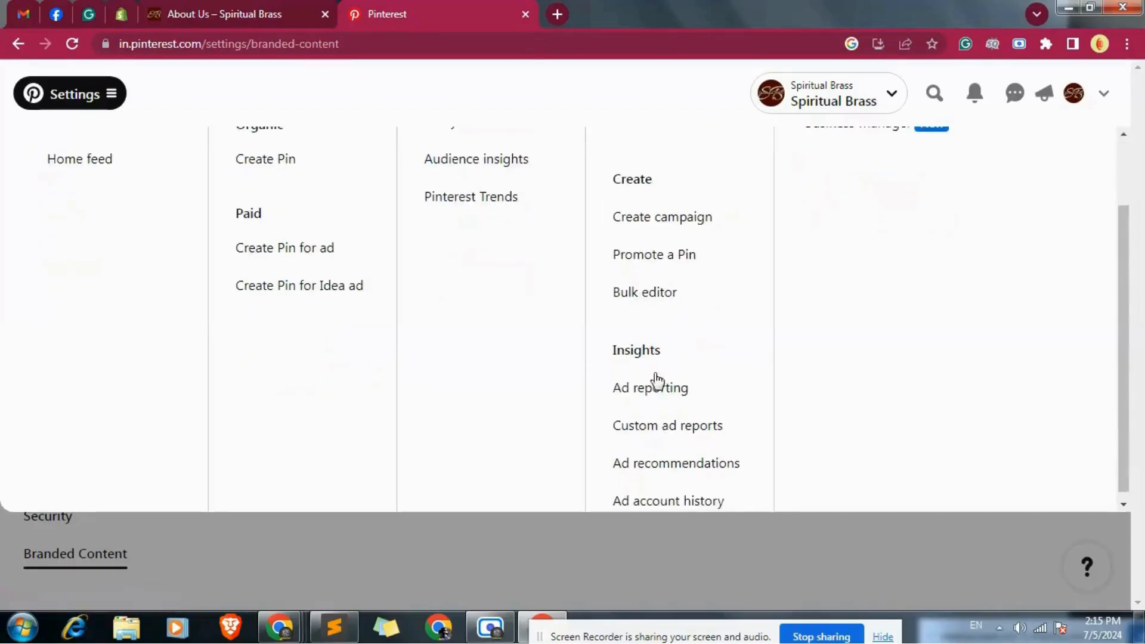
pyautogui.scroll(2, 662, 471)
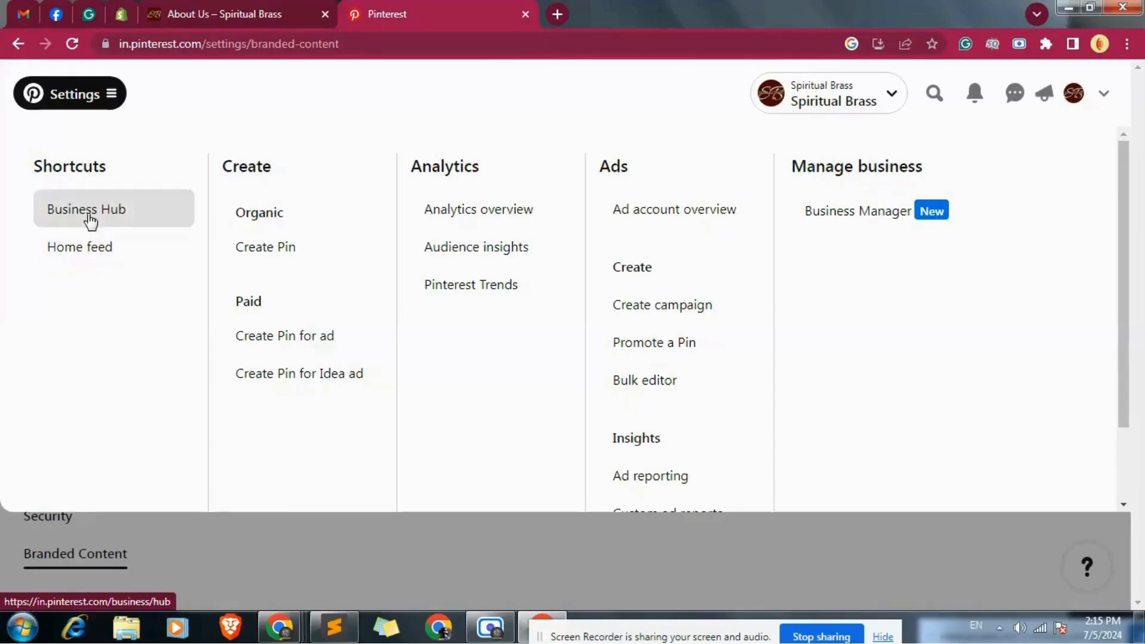
pyautogui.click(264, 245)
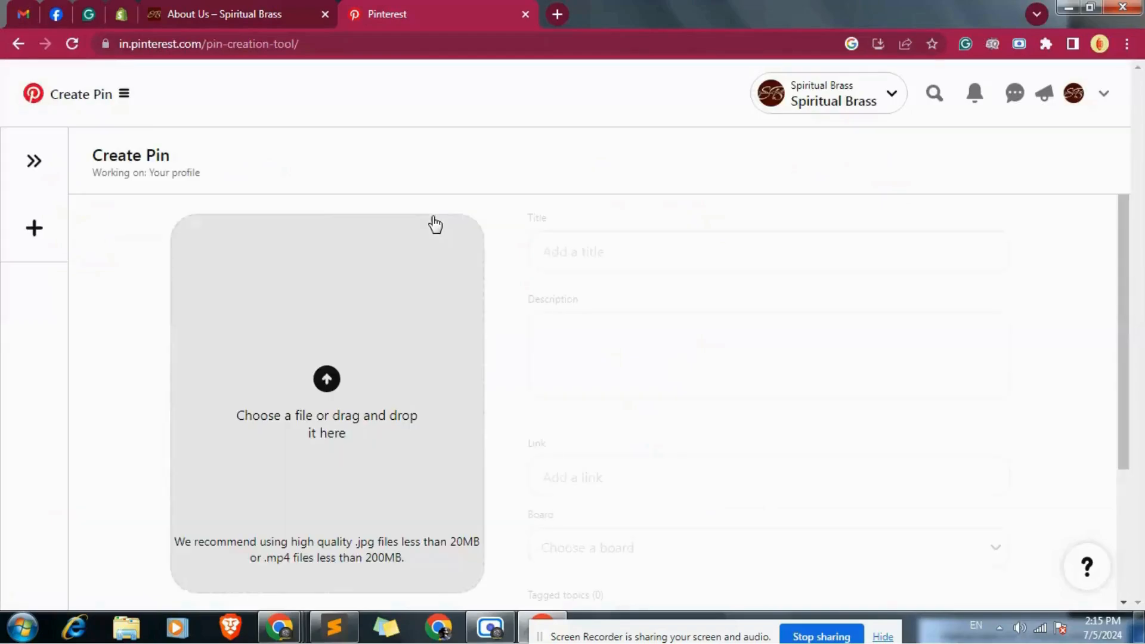
# Copy the name of the second image in the cover folder, Spiritual Brass Cover Image, and upload that image to the Pin.
pyautogui.click(326, 380)
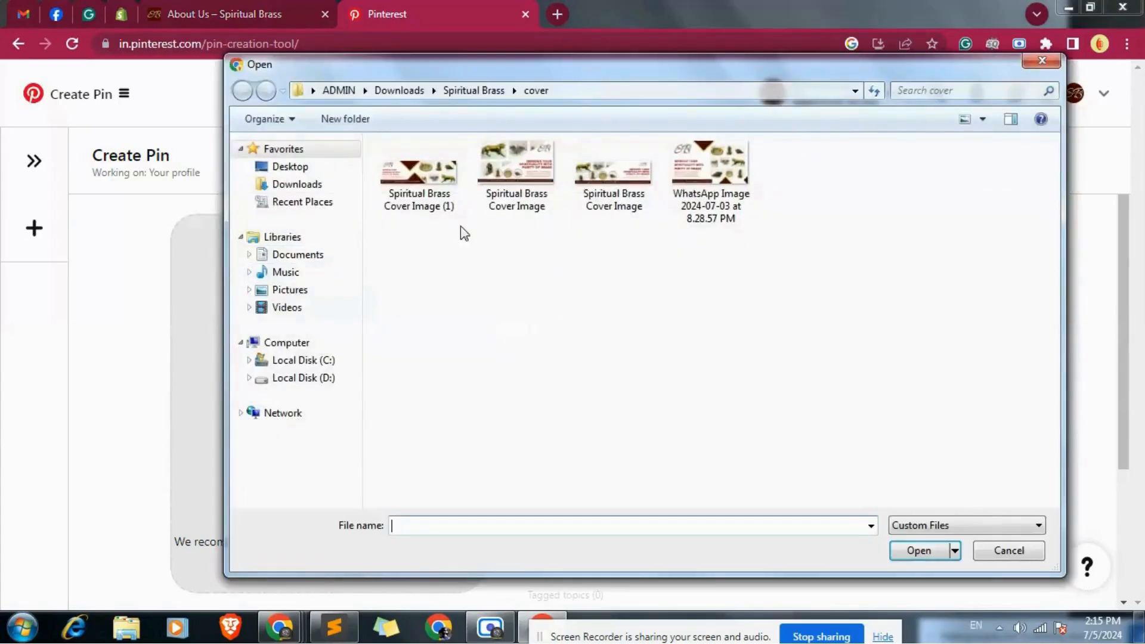
pyautogui.click(520, 191)
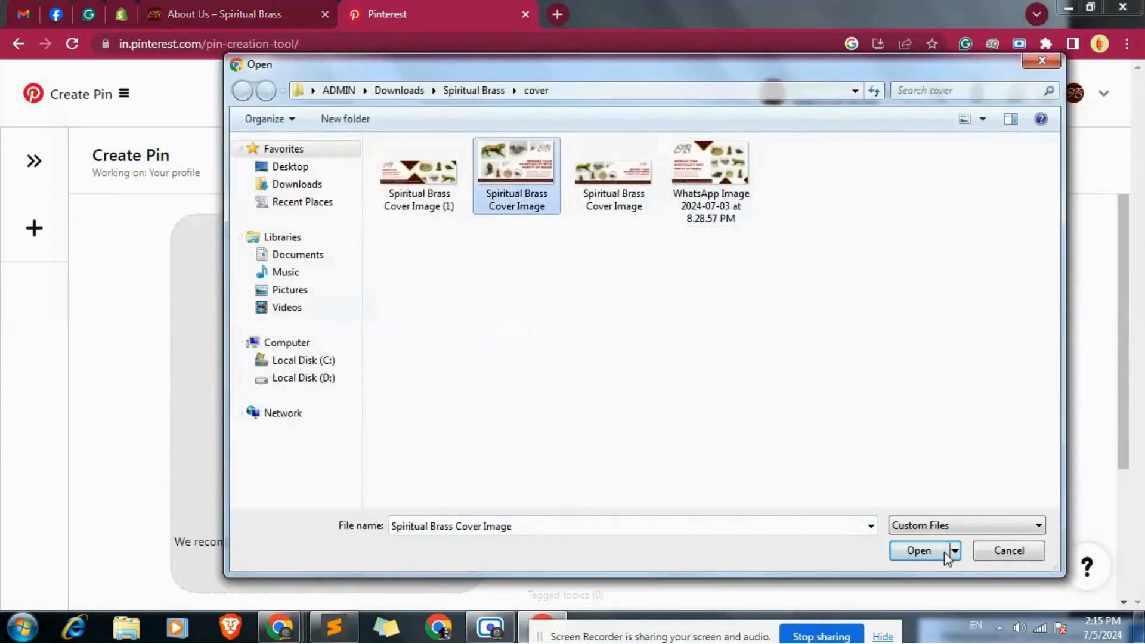
pyautogui.rightClick(530, 203)
pyautogui.click(583, 569)
pyautogui.hotkey('ctrl', 'c')
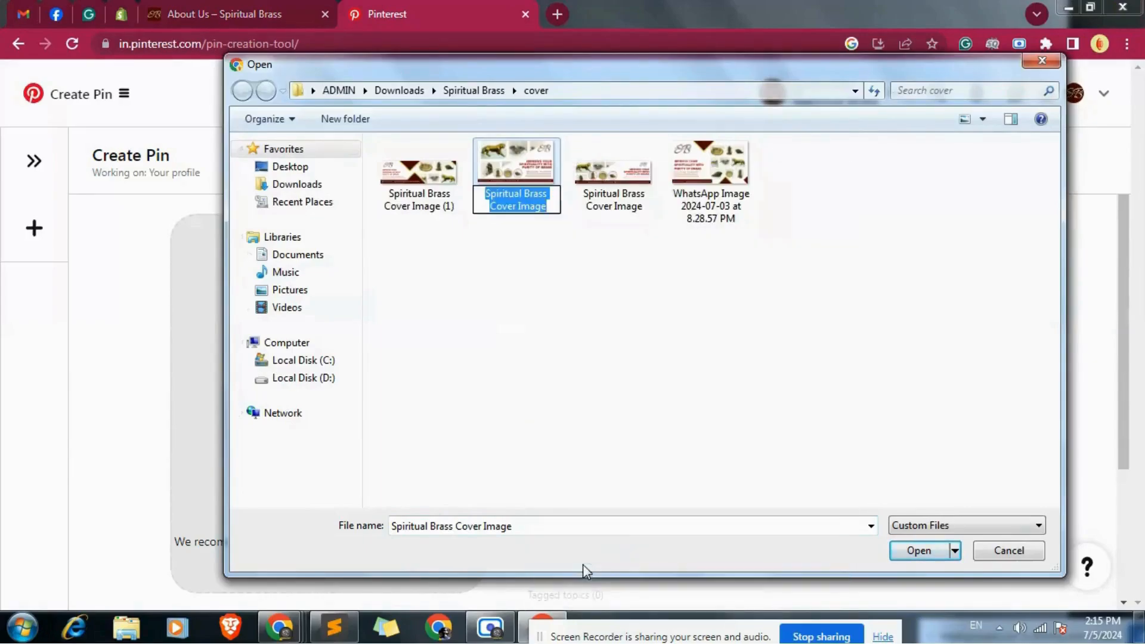
pyautogui.click(656, 370)
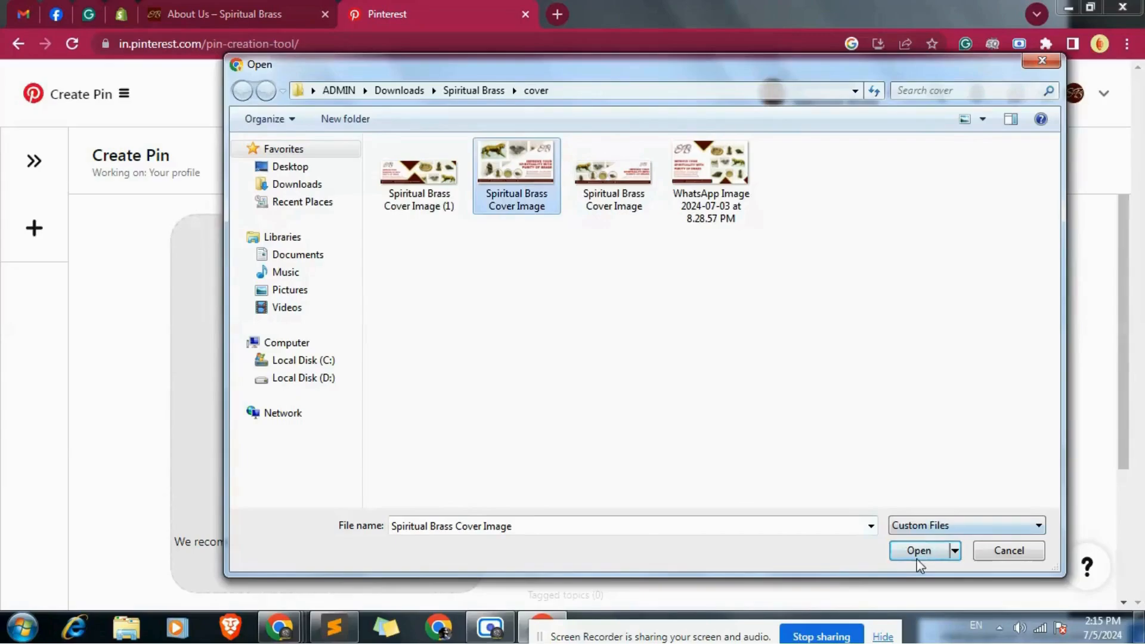
pyautogui.click(917, 552)
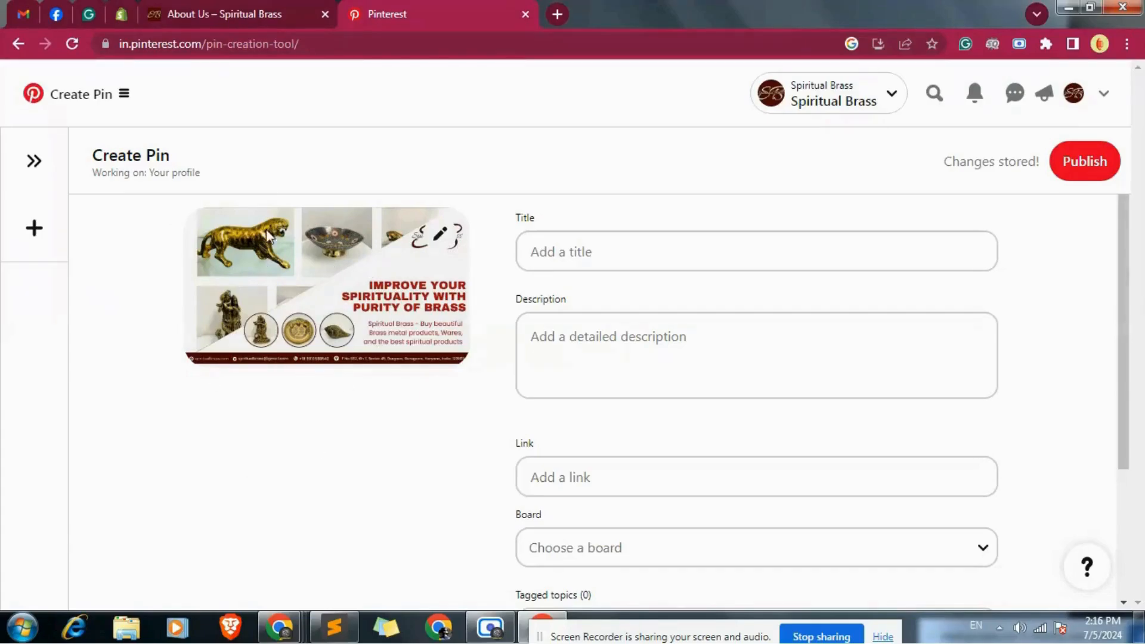
# Paste the copied file name, Spiritual Brass Cover Image, as the Pin's title.
pyautogui.click(616, 253)
pyautogui.hotkey('ctrl', 'v')
pyautogui.click(616, 251)
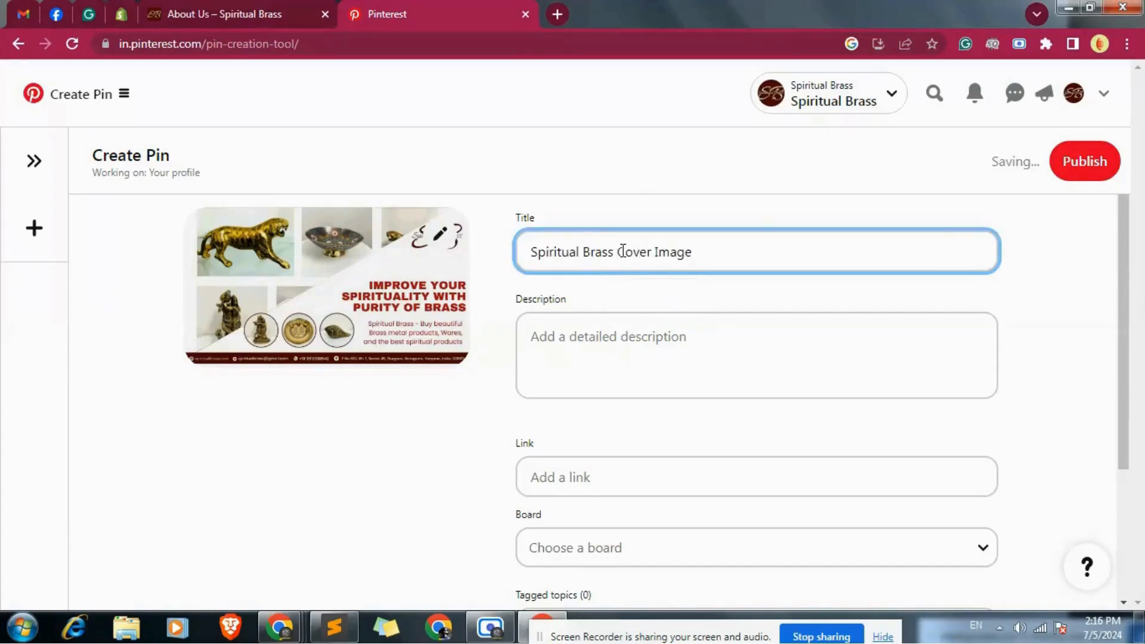
pyautogui.click(685, 337)
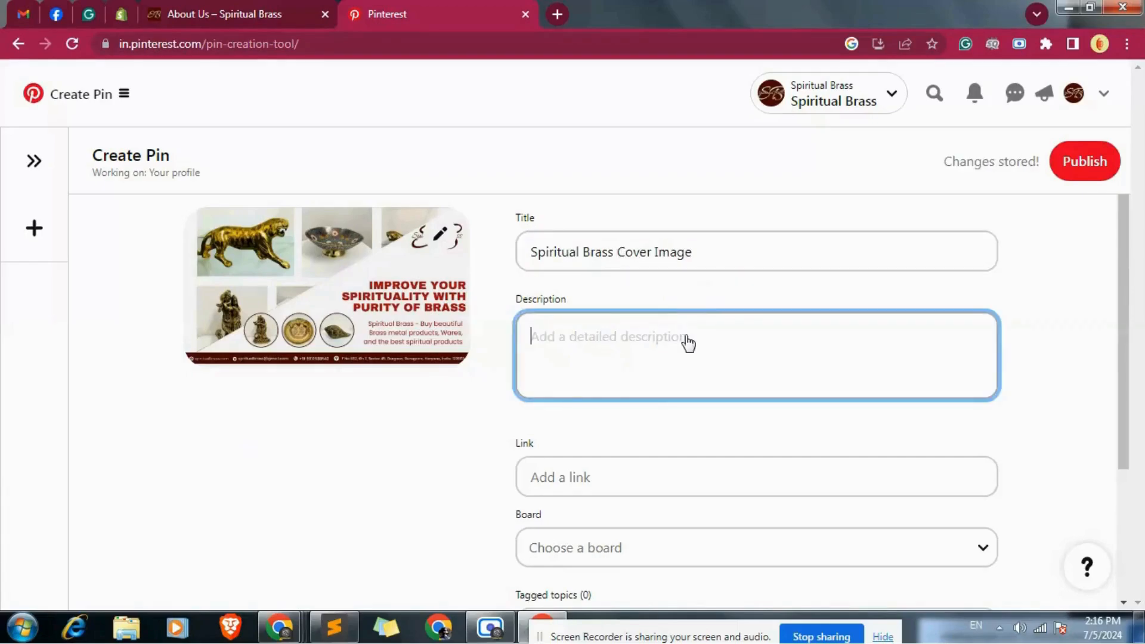
pyautogui.click(619, 253)
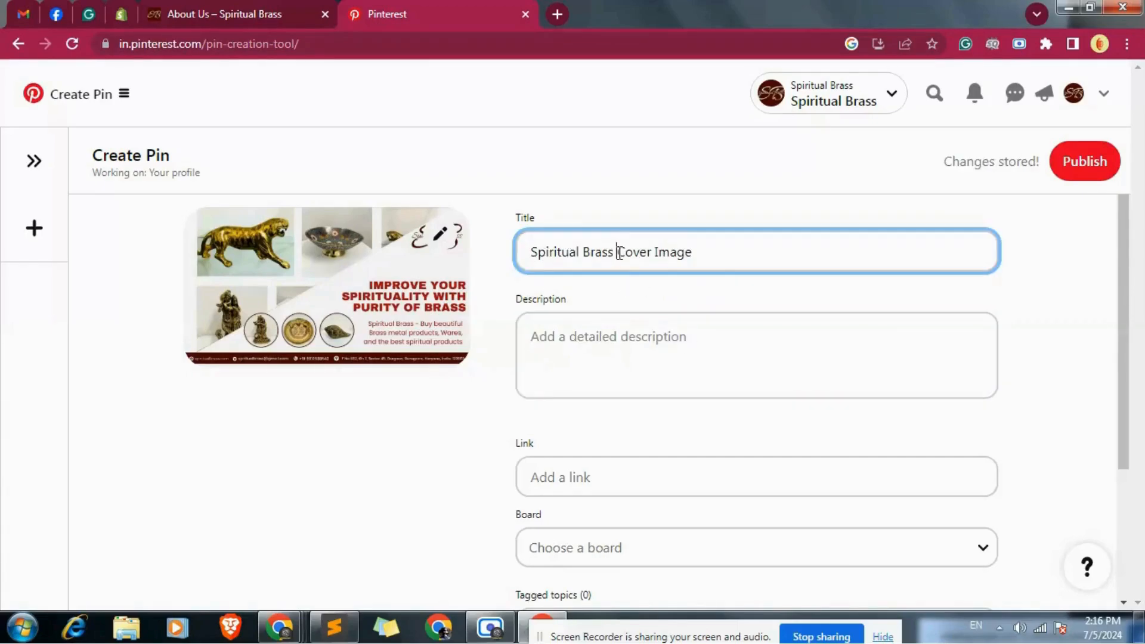
pyautogui.click(577, 340)
# Copy the Pin's title and paste it as the start of a new message in the open ChatGPT caption conversation.
pyautogui.tripleClick(734, 242)
pyautogui.hotkey('ctrl', 'c')
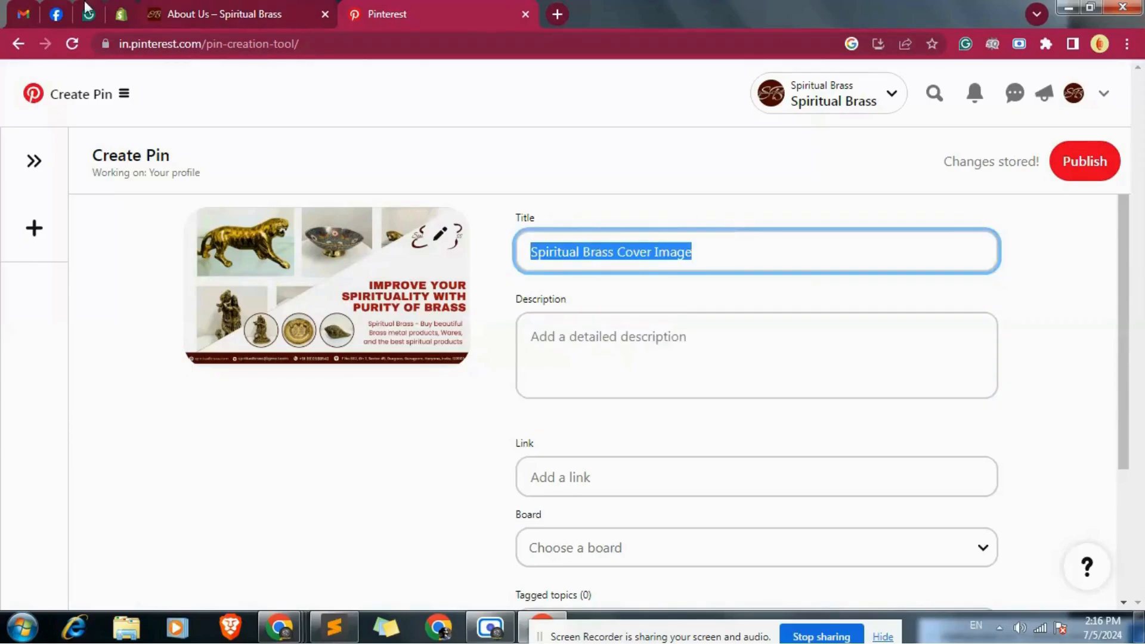
pyautogui.moveTo(279, 626)
pyautogui.click(102, 514)
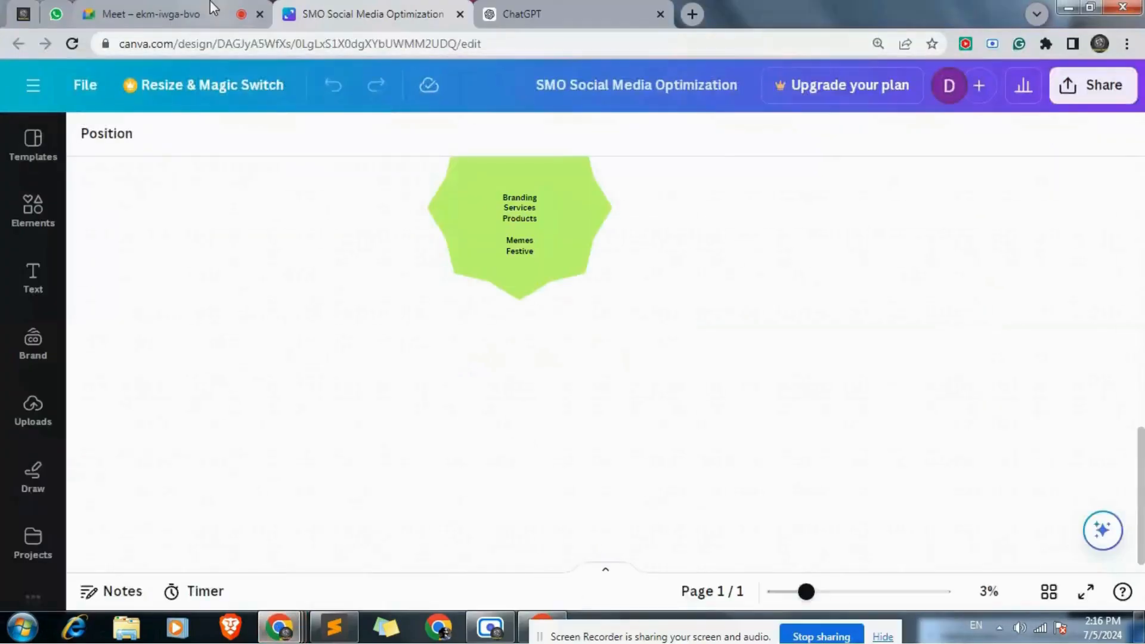
pyautogui.click(522, 13)
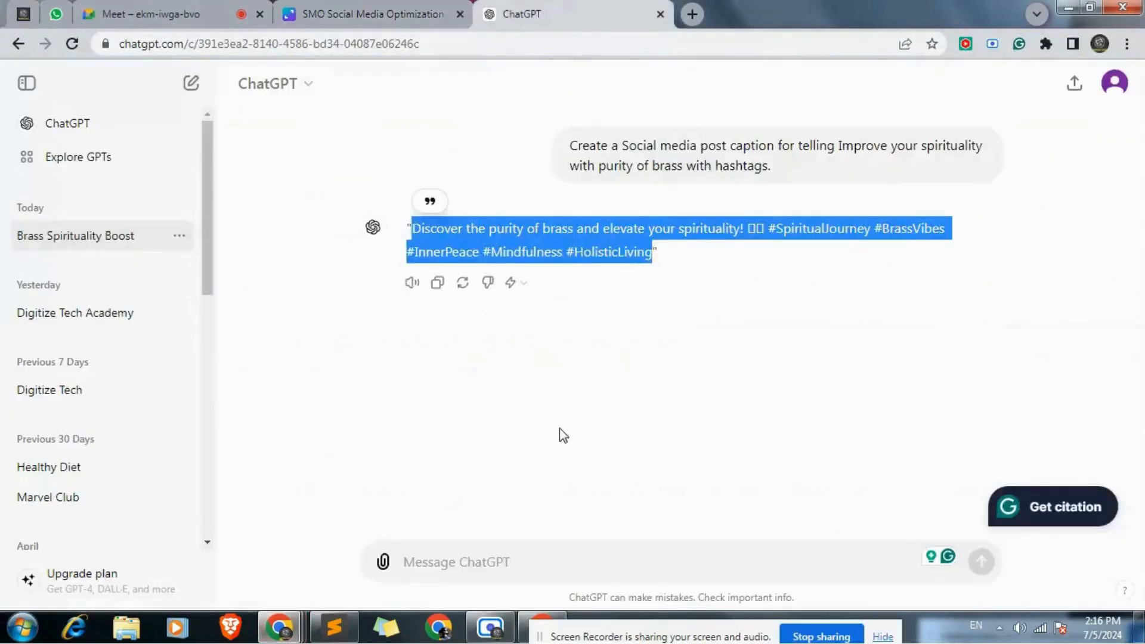
pyautogui.click(481, 566)
pyautogui.hotkey('ctrl', 'v')
# Add the previous caption prompt to the message, with a comma after Spiritual Brass Cover Image and a blank line between the two.
pyautogui.moveTo(569, 145); pyautogui.dragTo(812, 164)
pyautogui.hotkey('ctrl', 'c')
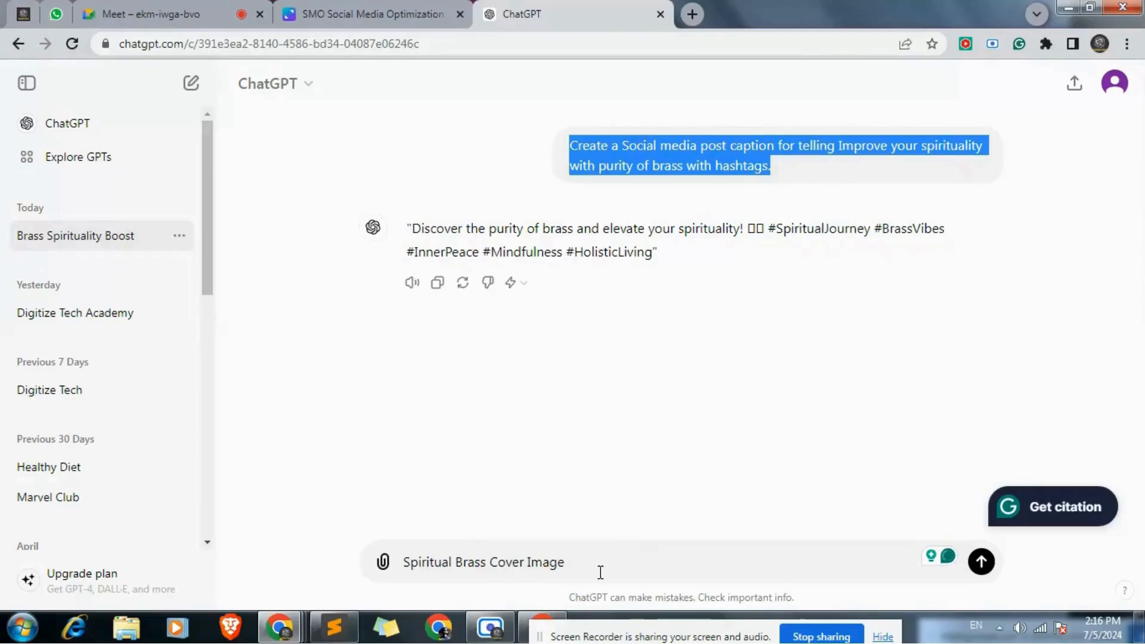
pyautogui.click(601, 567)
pyautogui.hotkey('ctrl', 'v')
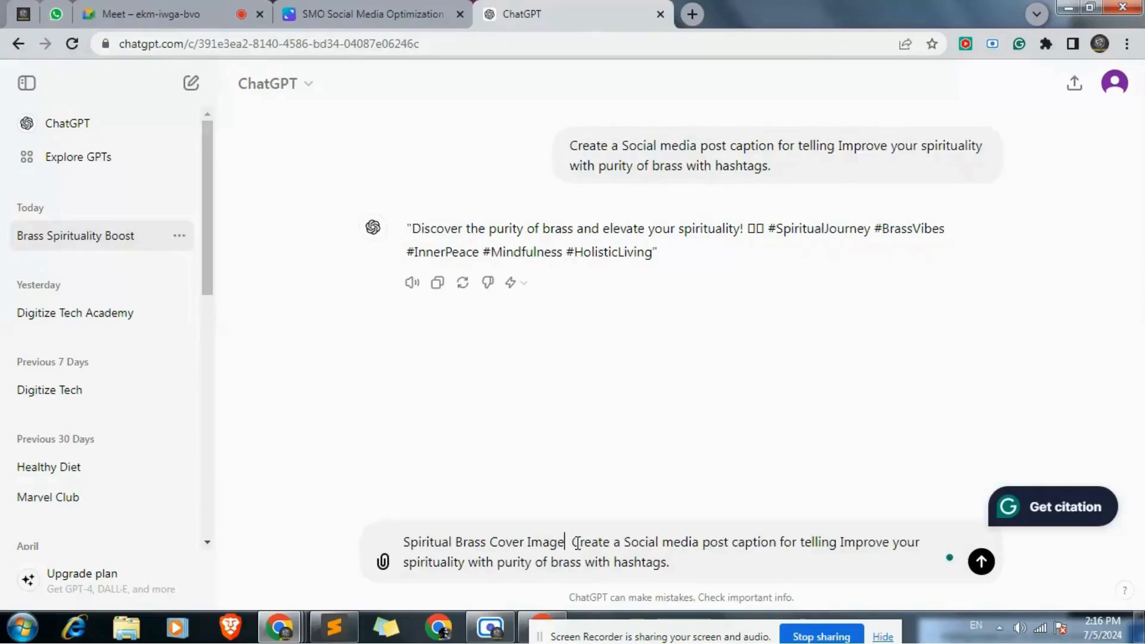
pyautogui.write(',')
pyautogui.hotkey('shift', 'Return')
pyautogui.hotkey('shift', 'Return')
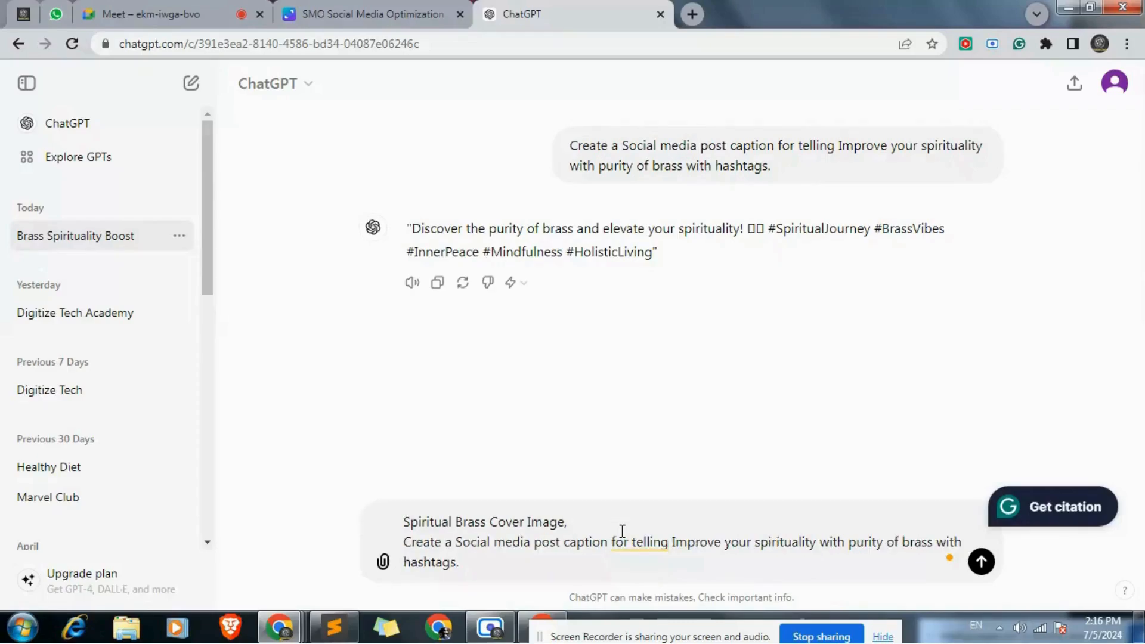
# Remove "for telling Improve your spirituality with purity of brass" from the prompt and send it.
pyautogui.moveTo(615, 542)
pyautogui.moveTo(615, 542); pyautogui.dragTo(912, 547)
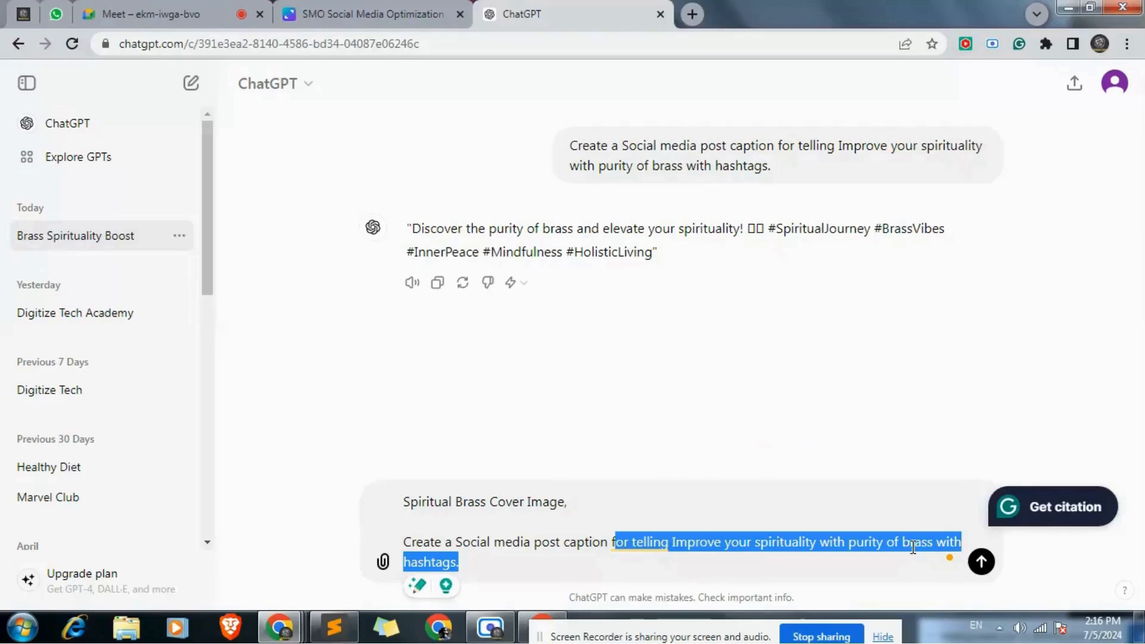
pyautogui.press('Left')
pyautogui.press('Left')
pyautogui.hotkey('shift', 'Right')
pyautogui.hotkey('shift', 'Right')
pyautogui.hotkey('shift', 'Right')
pyautogui.hotkey('shift', 'Right')
pyautogui.hotkey('shift', 'Right')
pyautogui.hotkey('shift', 'Right')
pyautogui.hotkey('shift', 'Right')
pyautogui.hotkey('shift', 'Right')
pyautogui.hotkey('shift', 'Right')
pyautogui.hotkey('shift', 'Right')
pyautogui.hotkey('shift', 'Right')
pyautogui.hotkey('shift', 'Right')
pyautogui.hotkey('shift', 'Right')
pyautogui.hotkey('shift', 'Right')
pyautogui.hotkey('shift', 'Right')
pyautogui.hotkey('shift', 'Right')
pyautogui.hotkey('shift', 'Right')
pyautogui.hotkey('shift', 'Right')
pyautogui.hotkey('shift', 'Right')
pyautogui.hotkey('shift', 'Right')
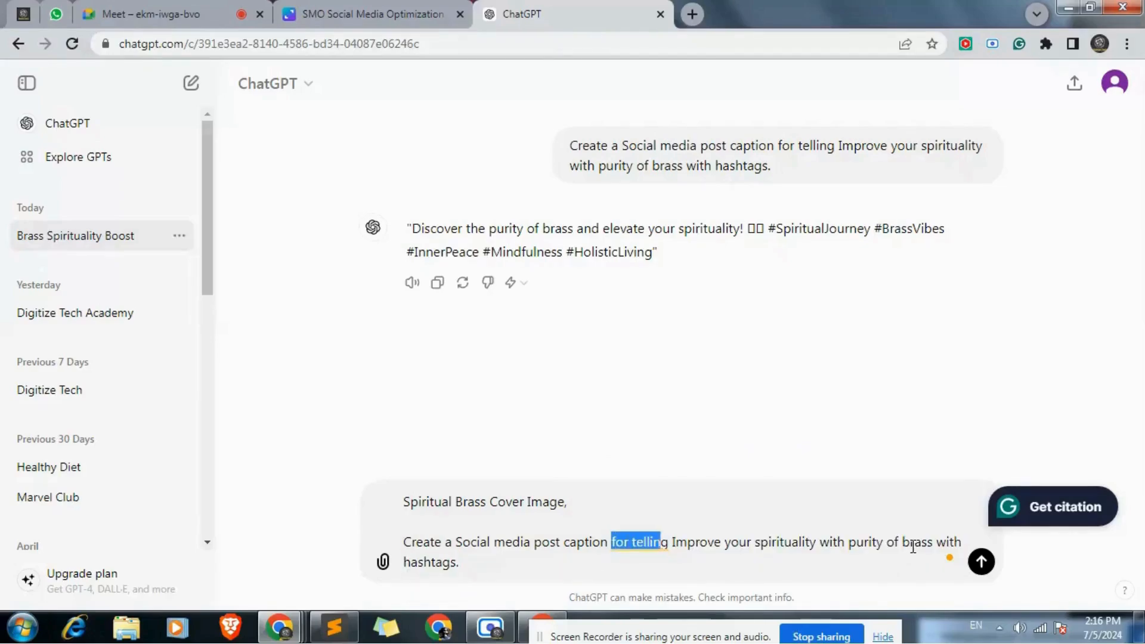
pyautogui.hotkey('shift', 'Right')
pyautogui.hotkey('shift', 'Right')
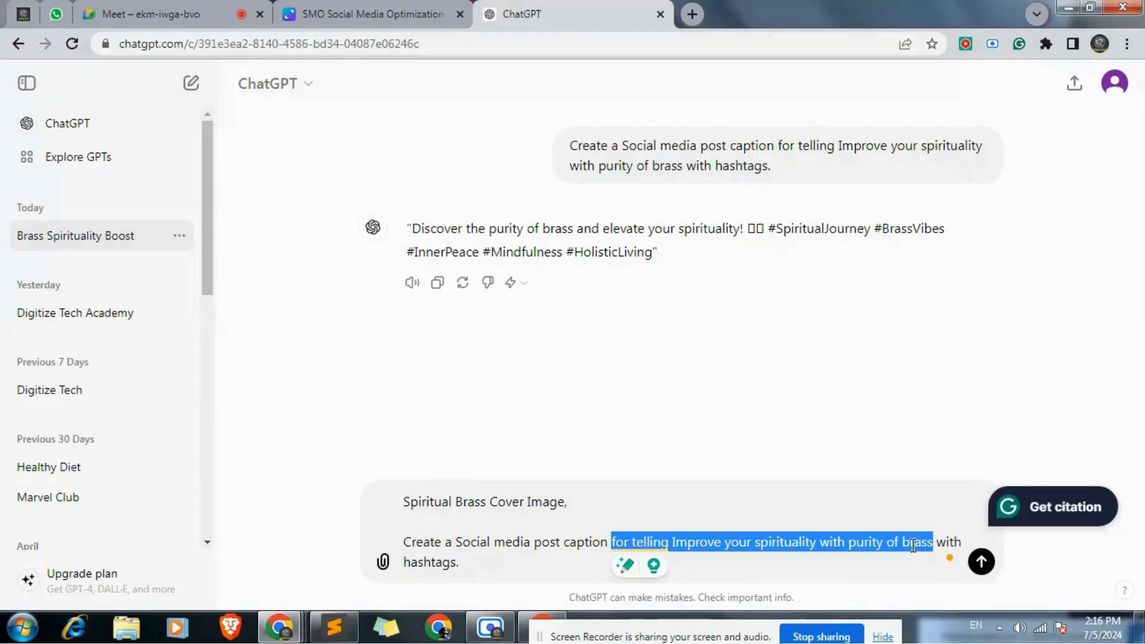
pyautogui.press('BackSpace')
pyautogui.press('End')
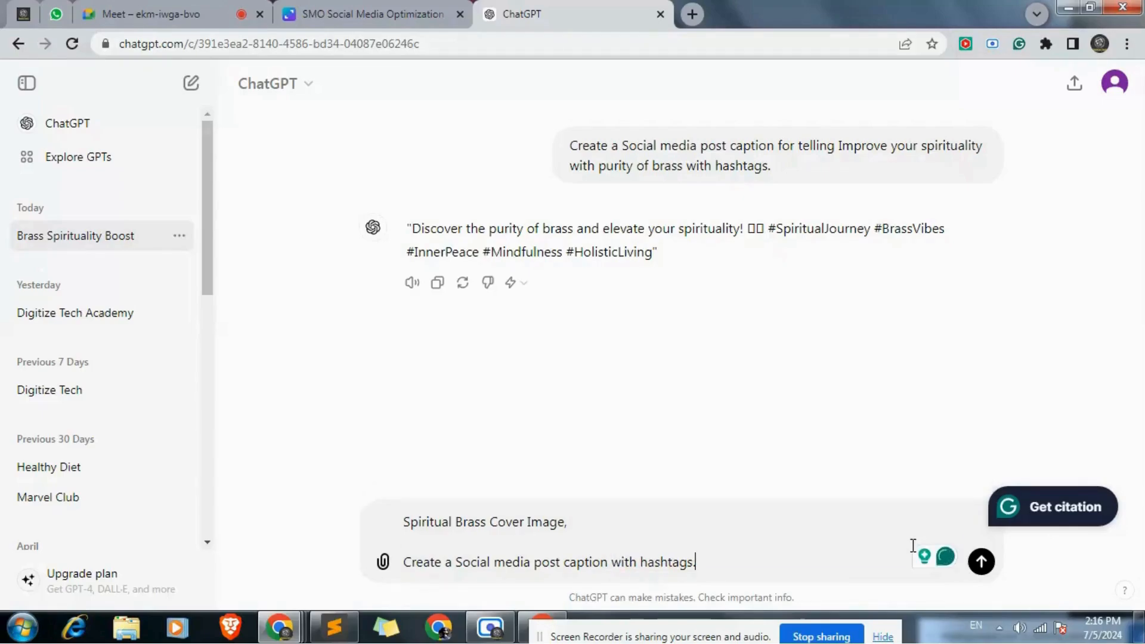
pyautogui.press('Return')
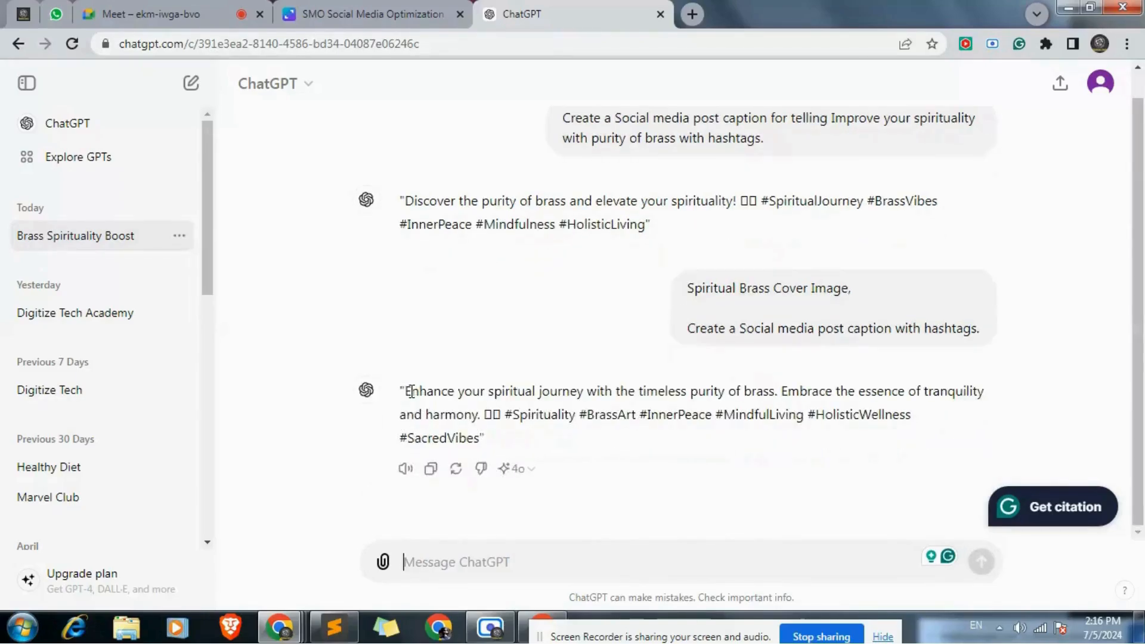
# Copy the newly generated caption without its quotation marks and paste it as the Pin's description on Pinterest.
pyautogui.moveTo(406, 391); pyautogui.dragTo(479, 438)
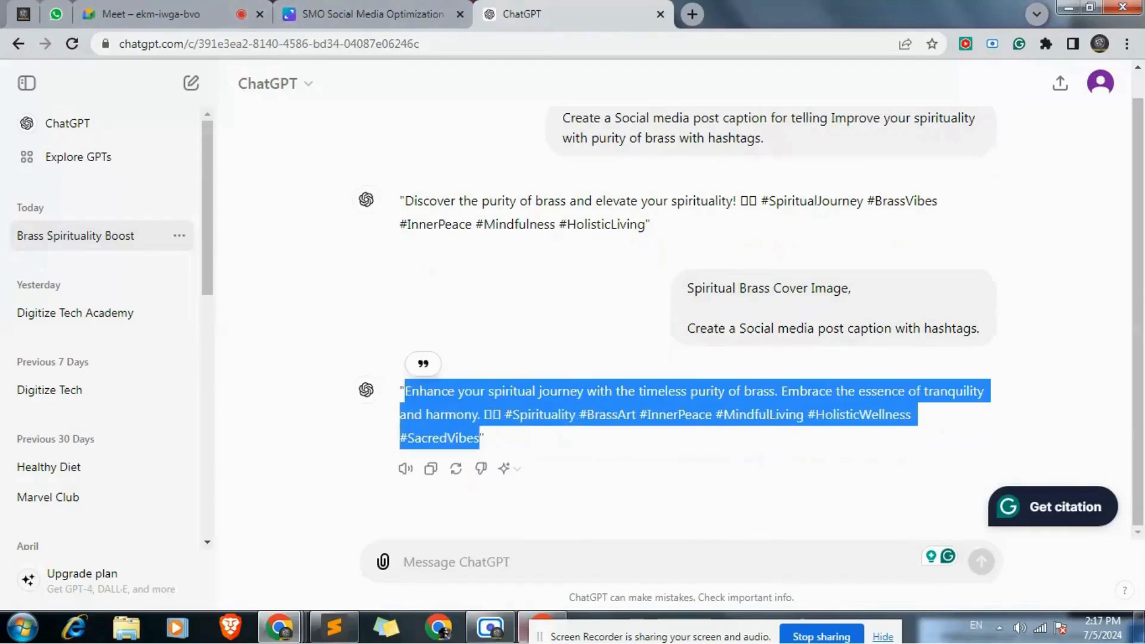
pyautogui.click(533, 621)
pyautogui.click(614, 346)
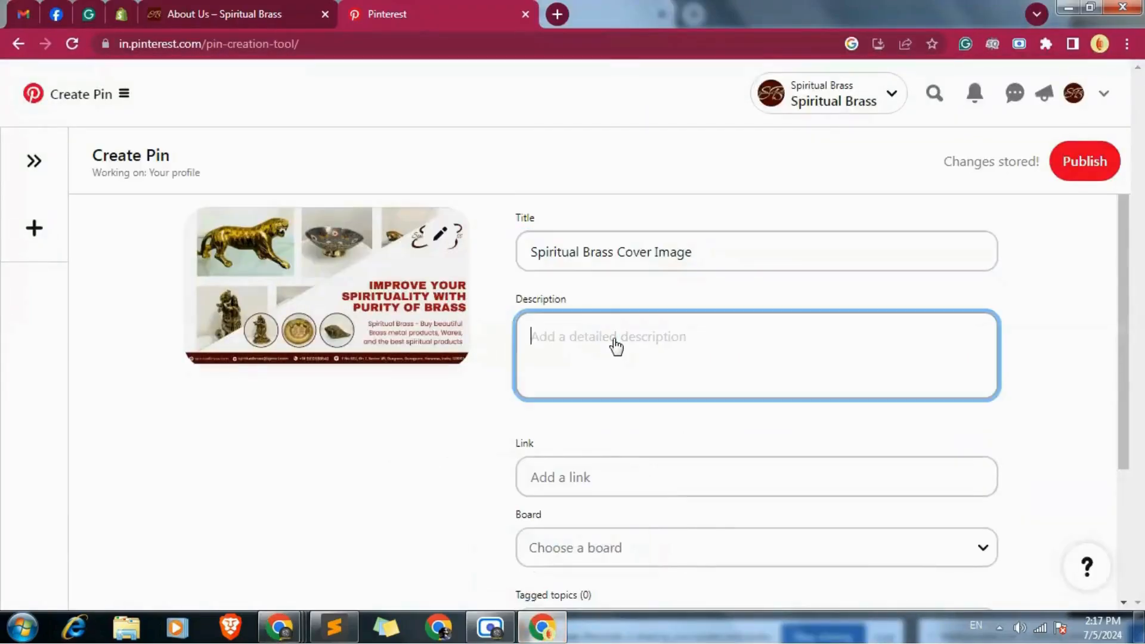
pyautogui.hotkey('ctrl', 'v')
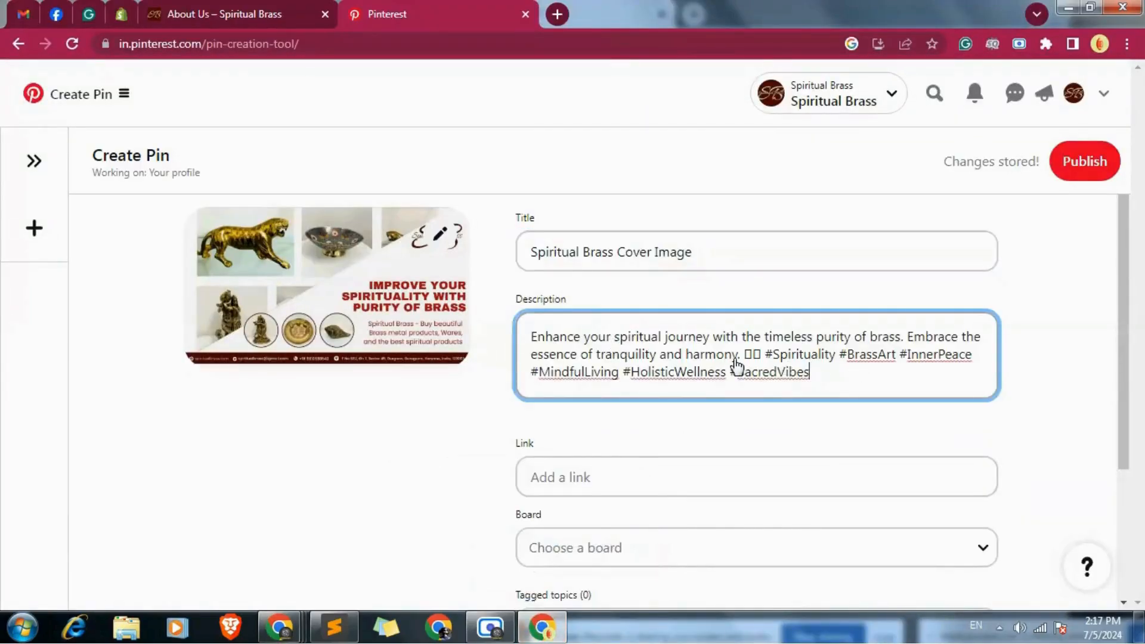
# Move the description's hashtags into a separate paragraph after a blank line and append #spiritualbrass #coverimage.
pyautogui.click(767, 357)
pyautogui.press('Return')
pyautogui.press('Return')
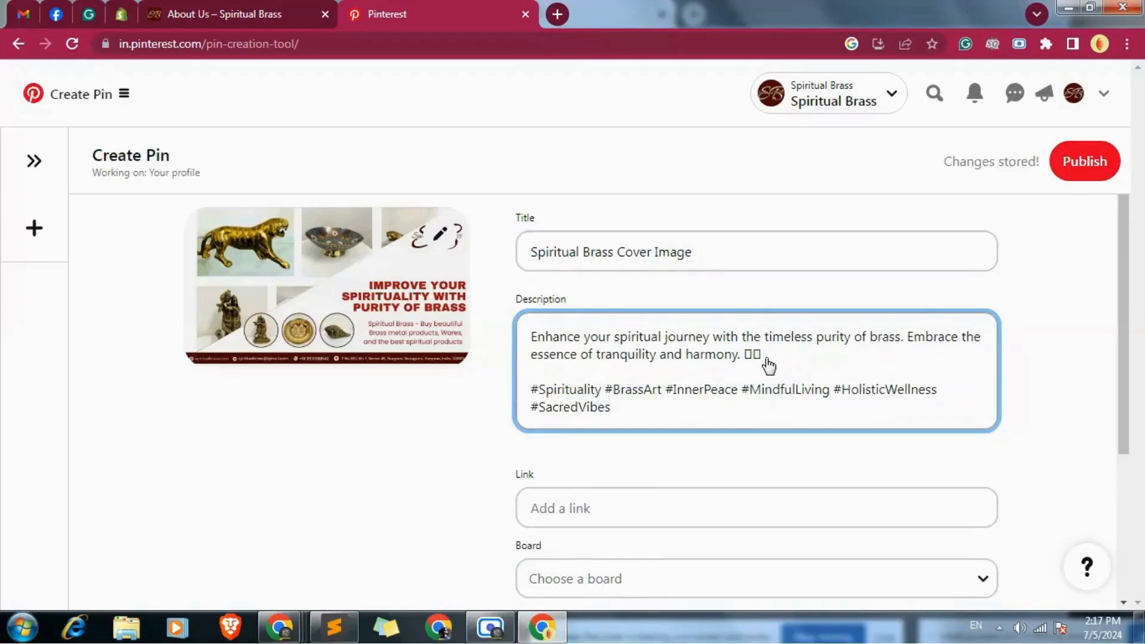
pyautogui.click(649, 421)
pyautogui.write('#spiritualbrass')
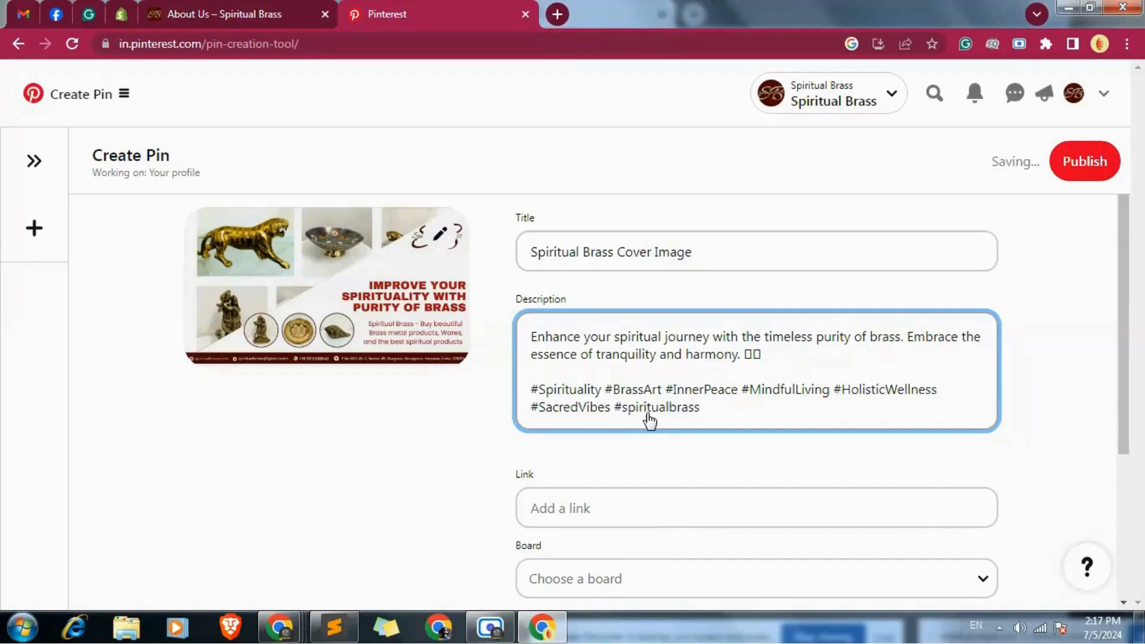
pyautogui.write(' #cov')
pyautogui.press('BackSpace')
pyautogui.write('image')
pyautogui.click(1114, 414)
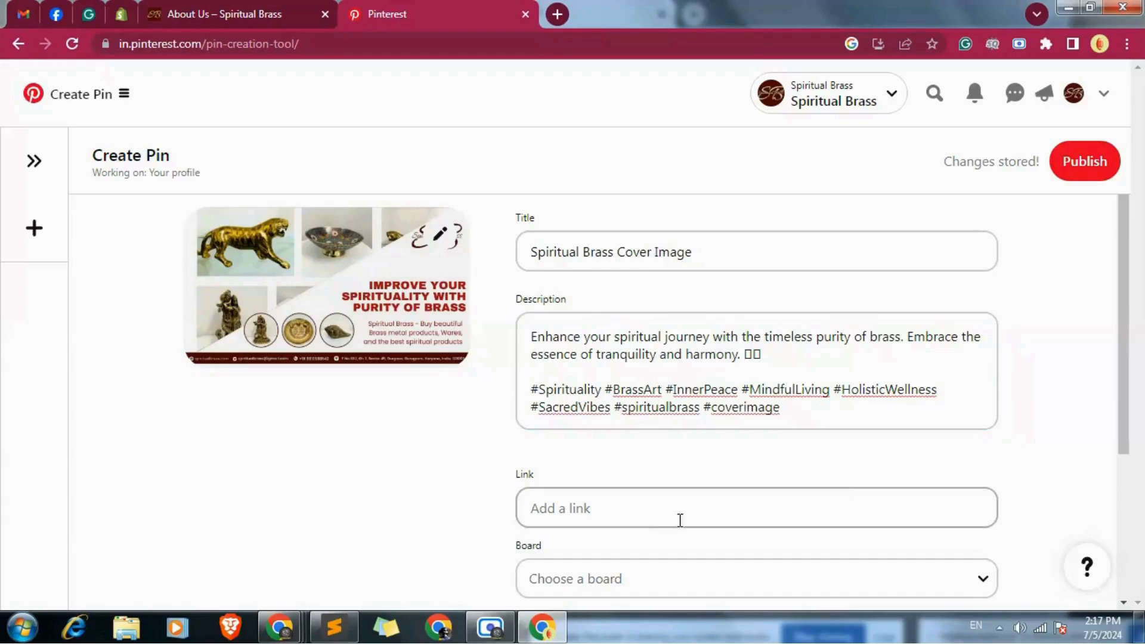
# Copy the address of the Spiritual Brass About Us page and set it as the Pin's link.
pyautogui.click(232, 14)
pyautogui.scroll(1, 492, 199)
pyautogui.scroll(2, 491, 199)
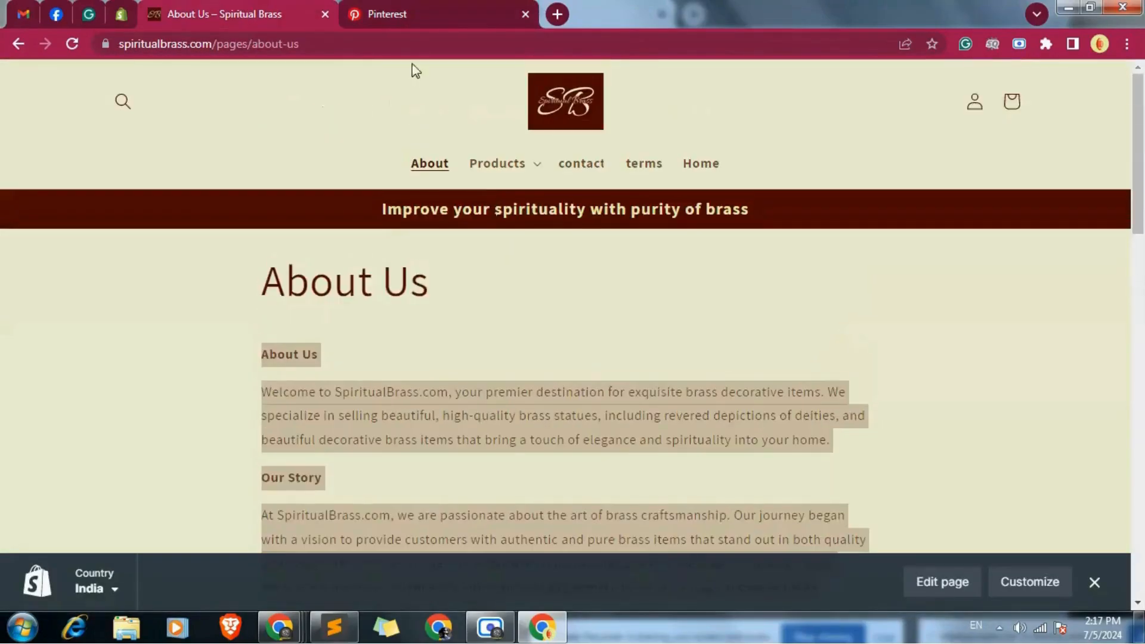
pyautogui.click(337, 43)
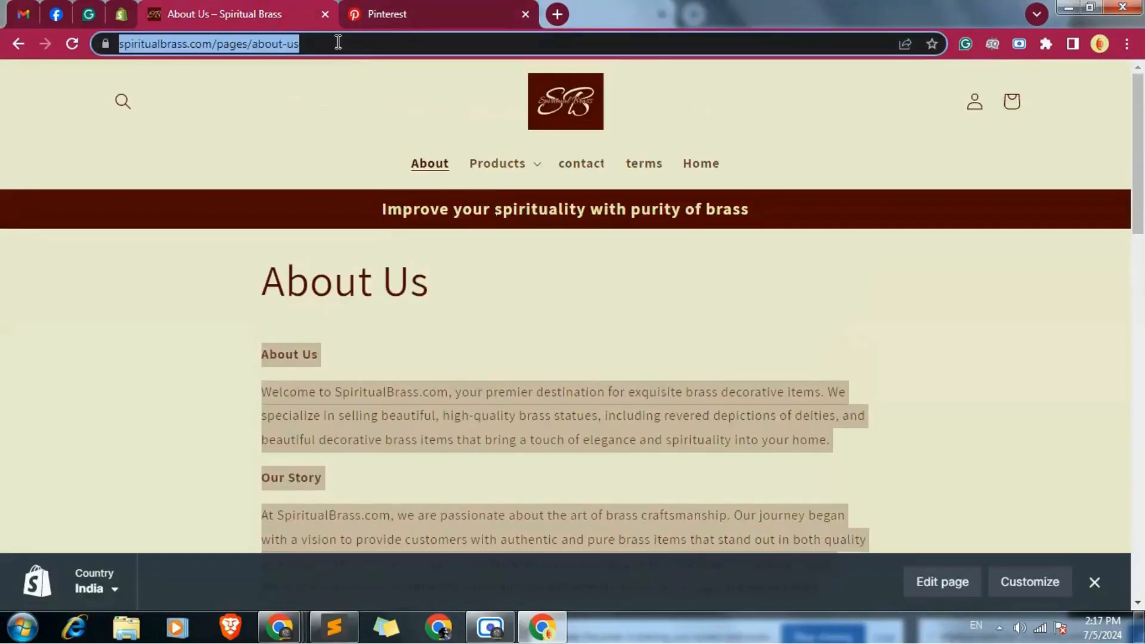
pyautogui.click(398, 7)
pyautogui.click(575, 508)
pyautogui.hotkey('ctrl', 'v')
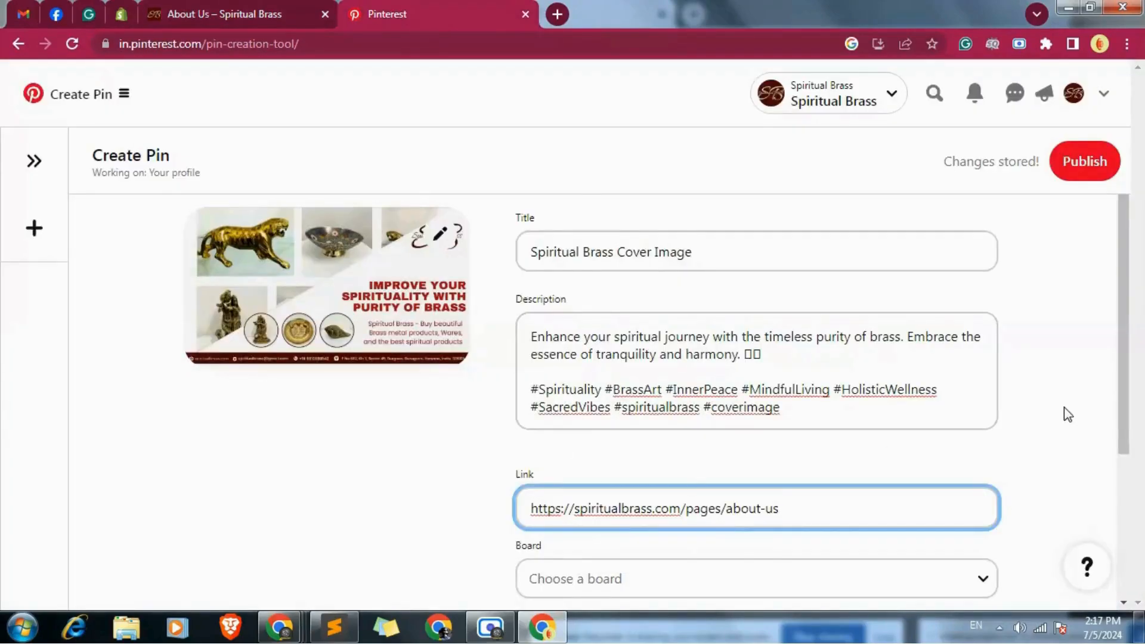
pyautogui.scroll(-3, 1040, 407)
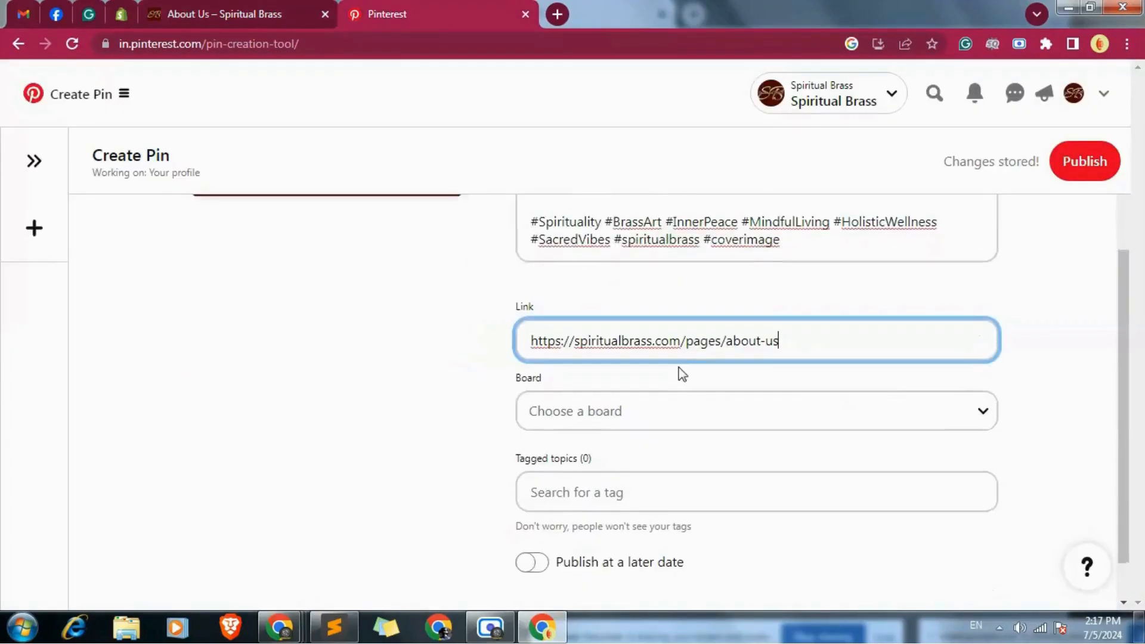
pyautogui.click(1097, 348)
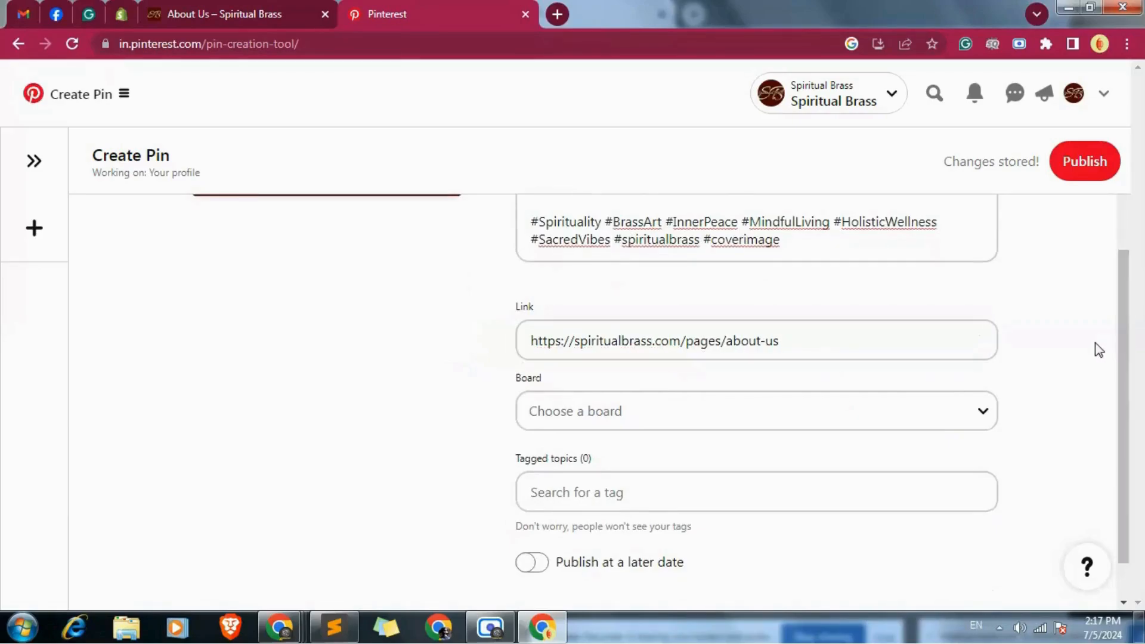
# Search the boards for eco, clear the search, and assign the Pin to the Handcrafted Brass Items board.
pyautogui.scroll(3, 1048, 376)
pyautogui.scroll(-3, 678, 356)
pyautogui.click(859, 423)
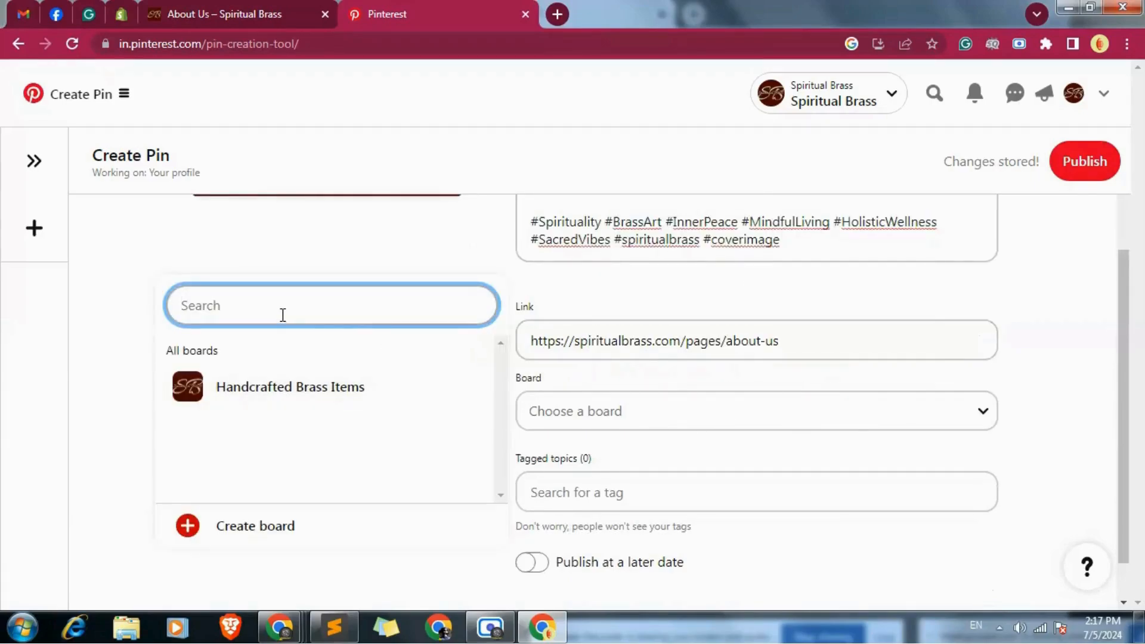
pyautogui.write('eco')
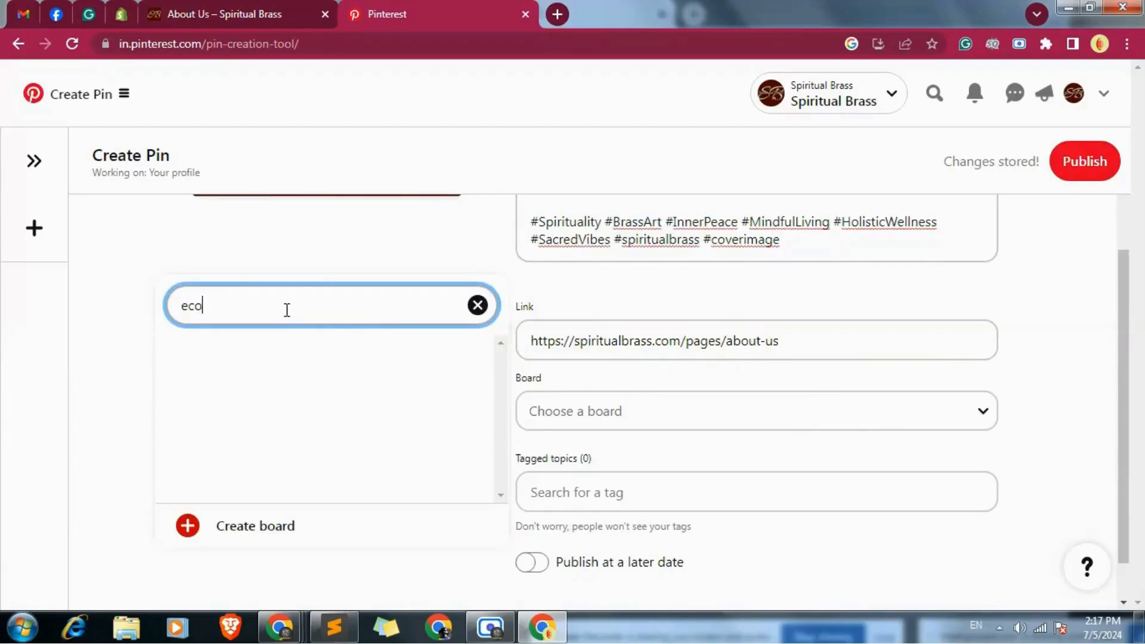
pyautogui.press('BackSpace')
pyautogui.press('BackSpace')
pyautogui.press('BackSpace')
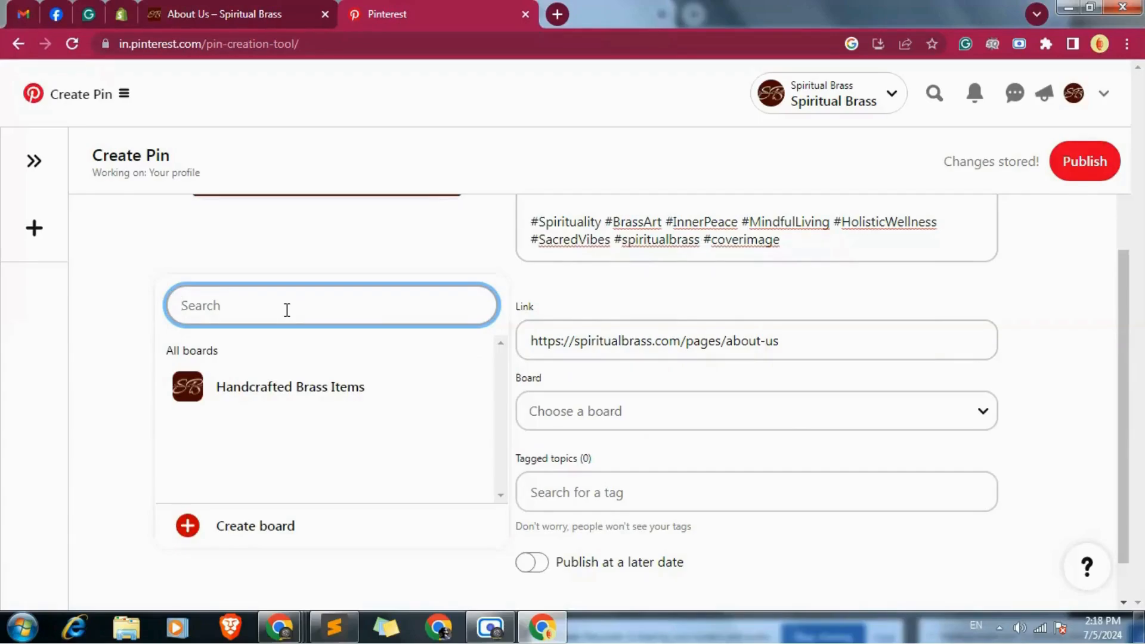
pyautogui.click(294, 388)
pyautogui.click(737, 484)
pyautogui.write('spiri')
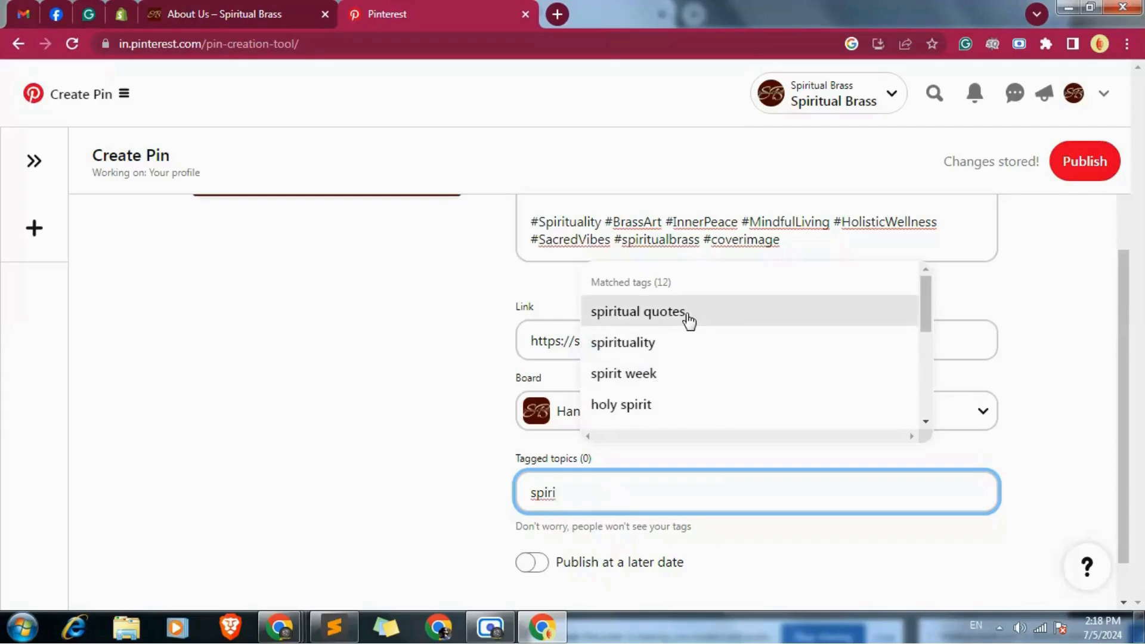
pyautogui.press('BackSpace')
pyautogui.press('BackSpace')
pyautogui.press('BackSpace')
pyautogui.press('BackSpace')
pyautogui.press('BackSpace')
# Search the topic tags for brass, look through the matches, and add the brass tag to the Pin.
pyautogui.write('brass')
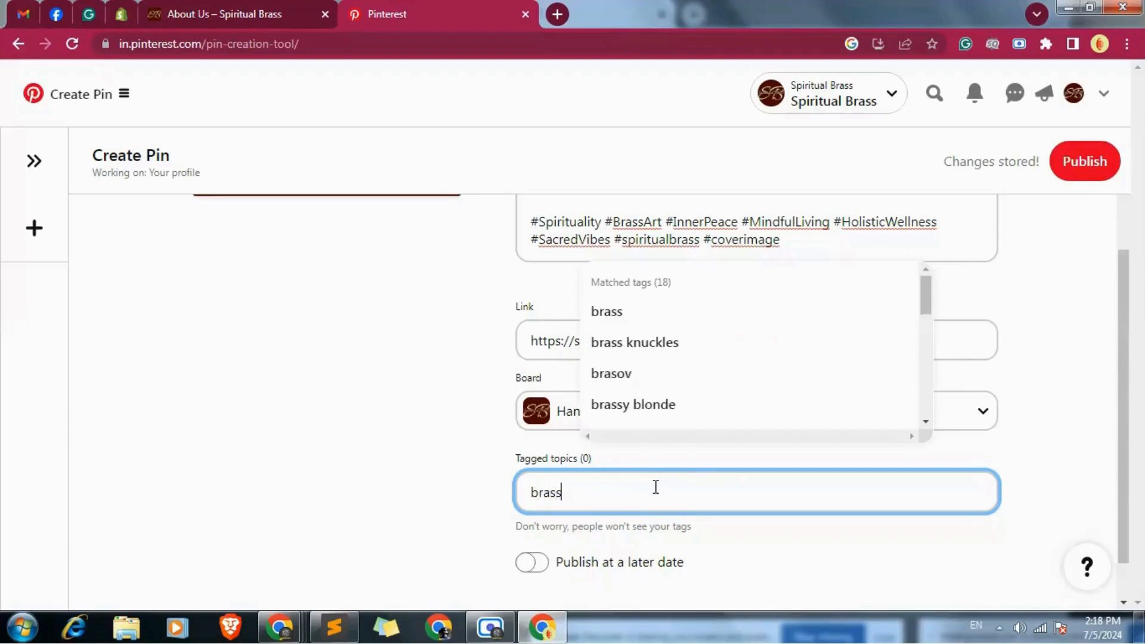
pyautogui.scroll(-2, 683, 367)
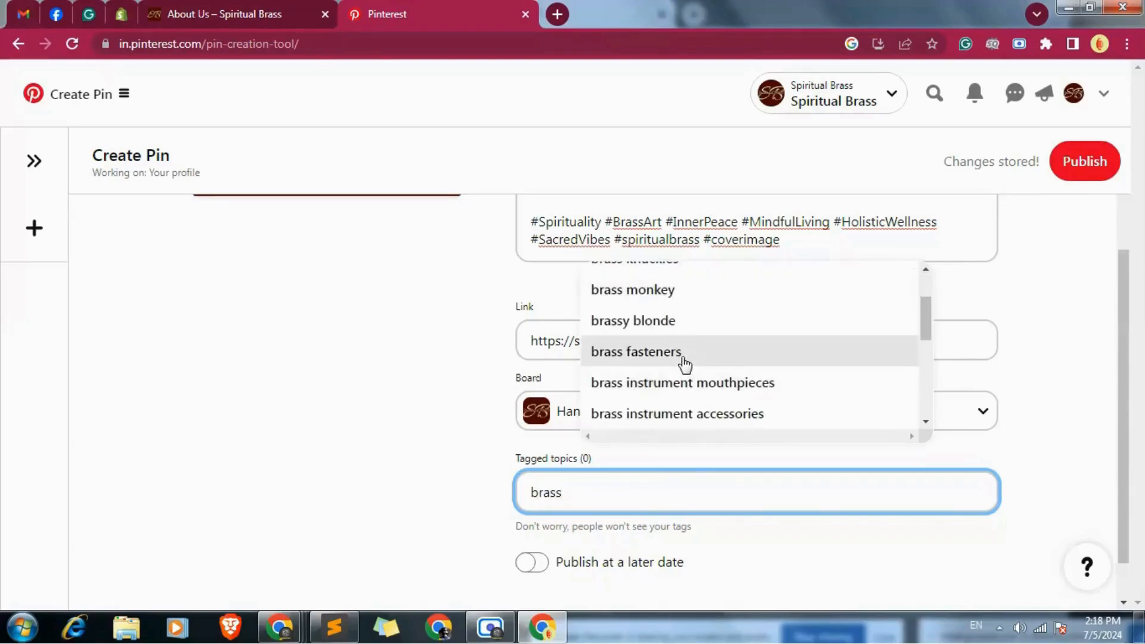
pyautogui.scroll(-3, 752, 399)
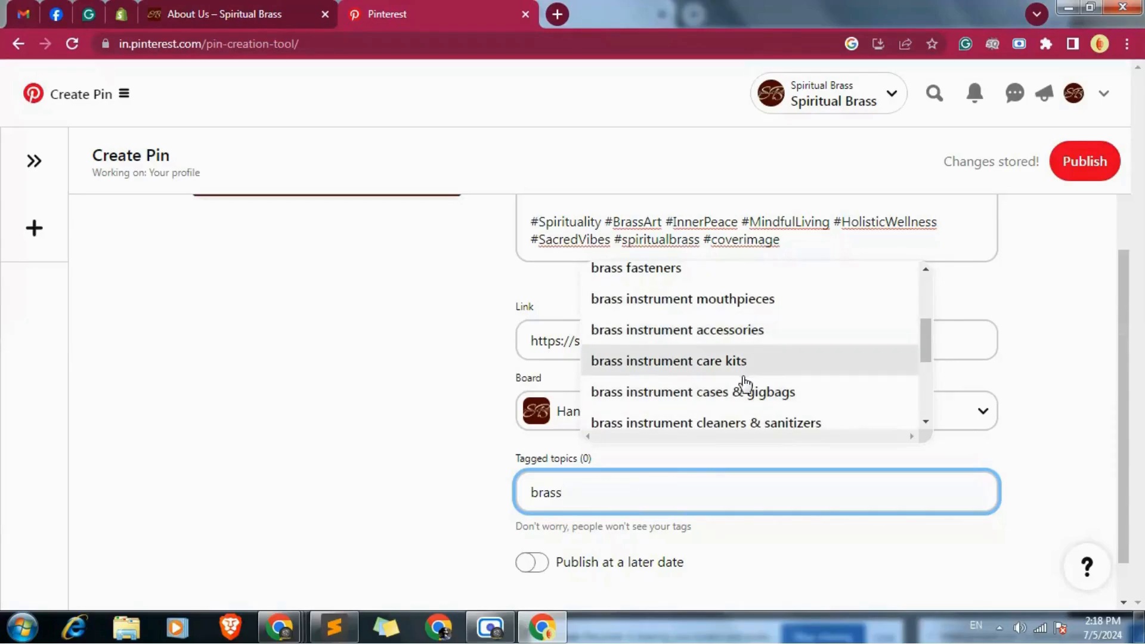
pyautogui.scroll(-3, 745, 382)
pyautogui.scroll(-3, 746, 365)
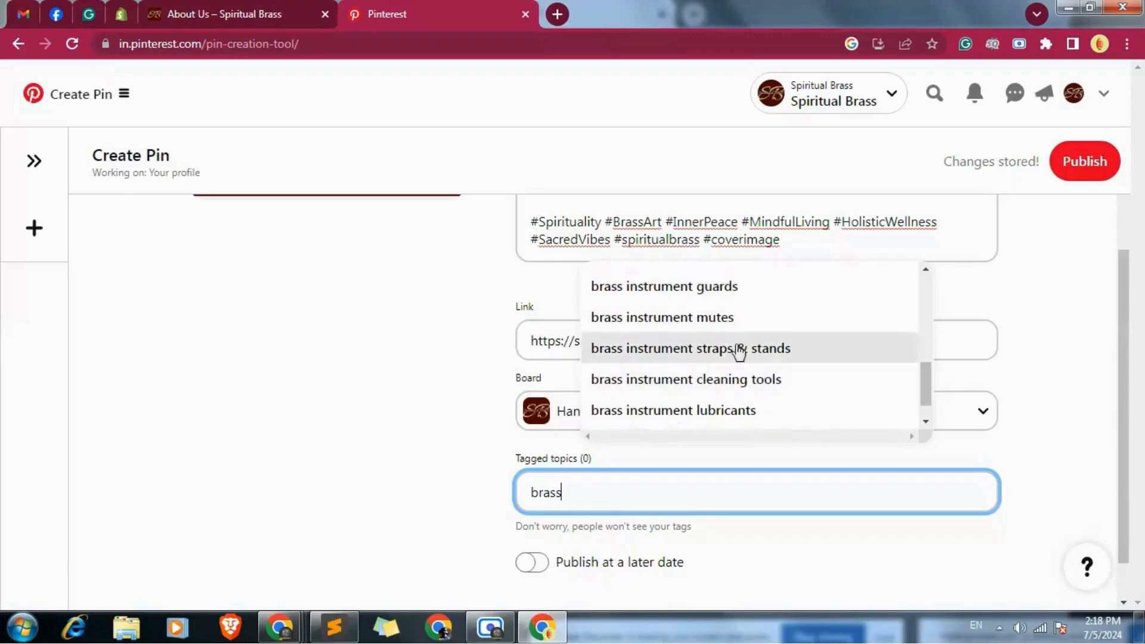
pyautogui.scroll(-1, 746, 397)
pyautogui.scroll(-3, 746, 397)
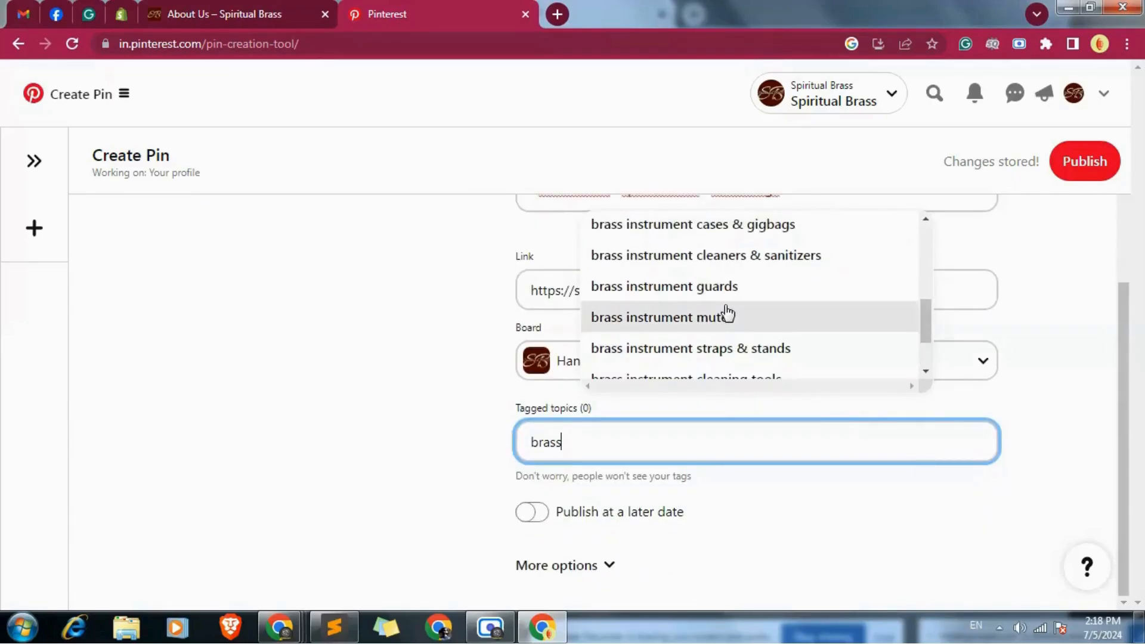
pyautogui.scroll(2, 731, 295)
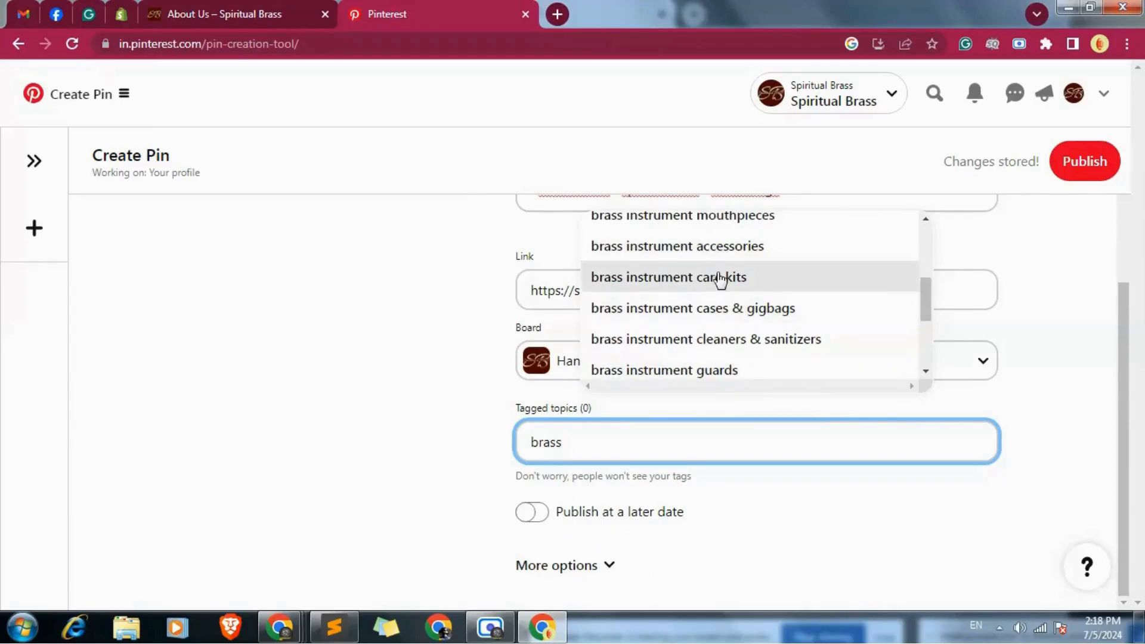
pyautogui.scroll(2, 725, 280)
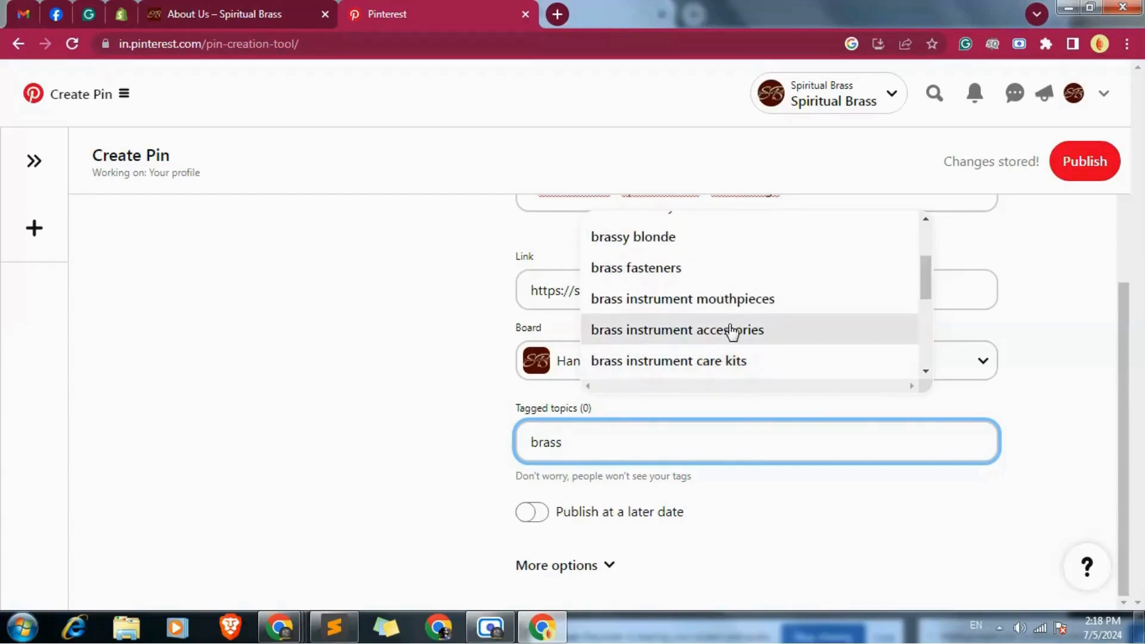
pyautogui.scroll(3, 731, 331)
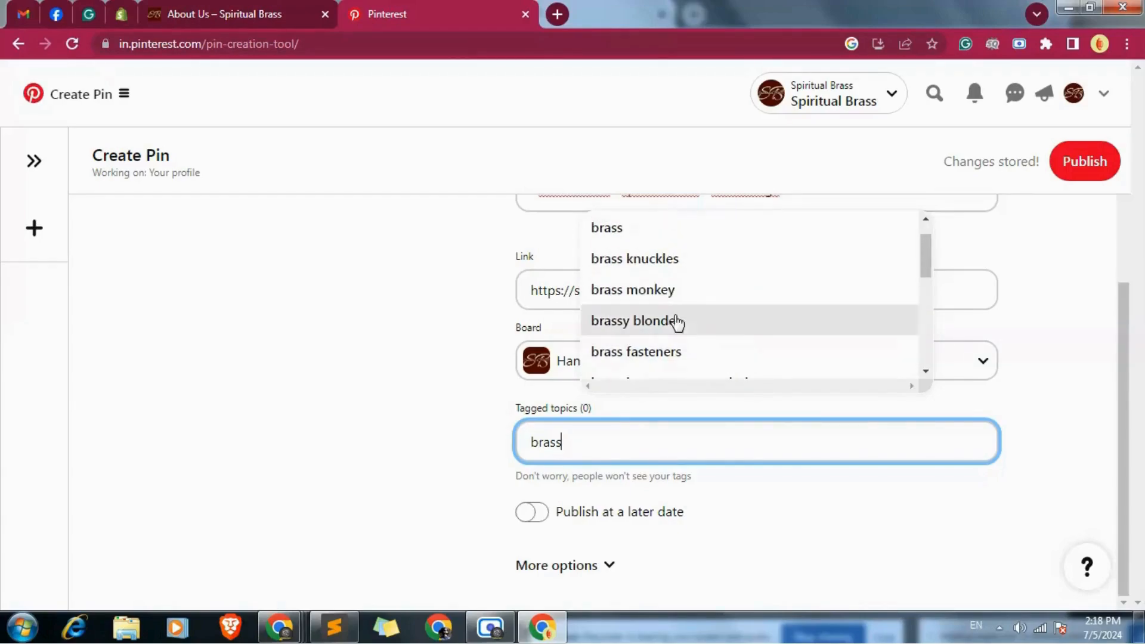
pyautogui.click(643, 272)
# Search the topic tags for spiritual and add the spirituality tag to the Pin.
pyautogui.click(649, 442)
pyautogui.write('spiritu')
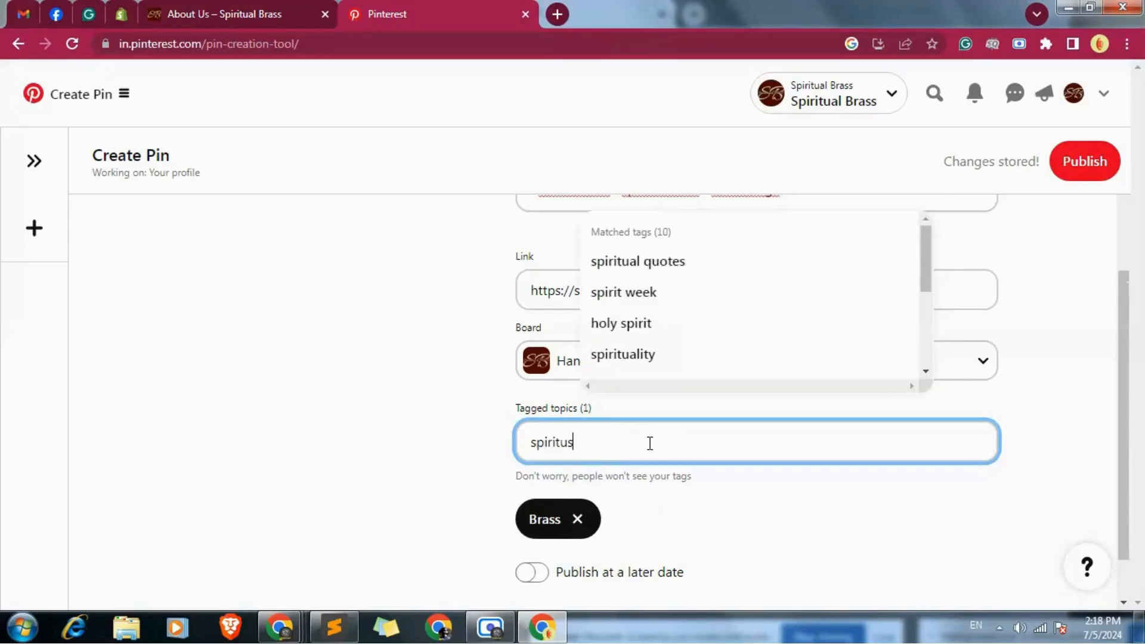
pyautogui.write('al')
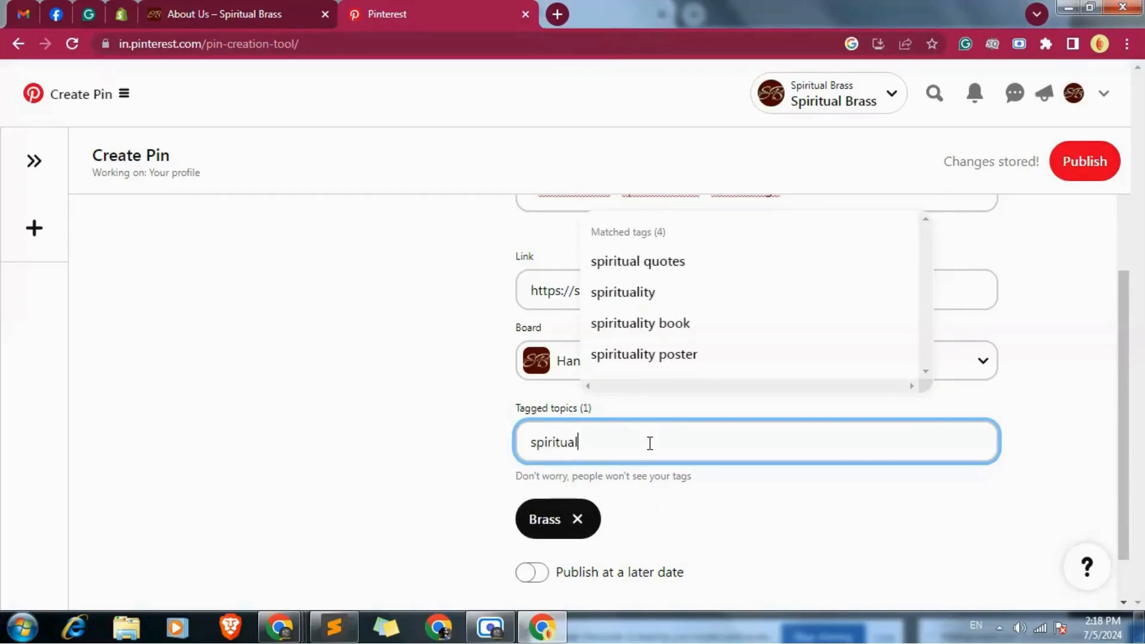
pyautogui.click(672, 298)
# Search the topic tags for ecomm, change the query to e comm, and add the E Commerce tag to the Pin.
pyautogui.click(645, 436)
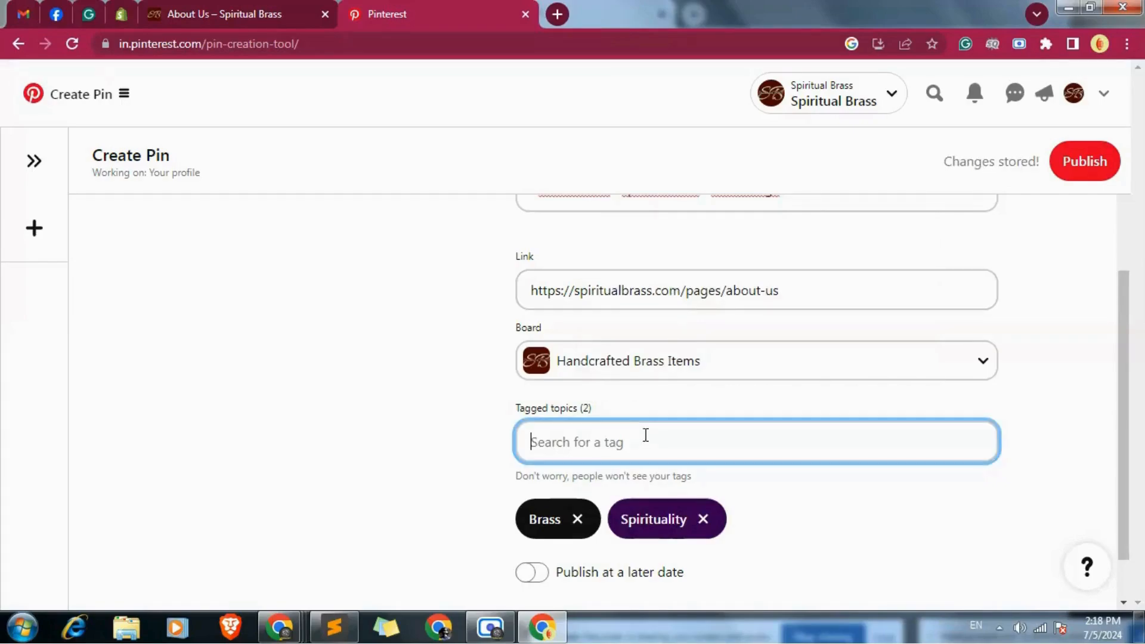
pyautogui.write('ecomm')
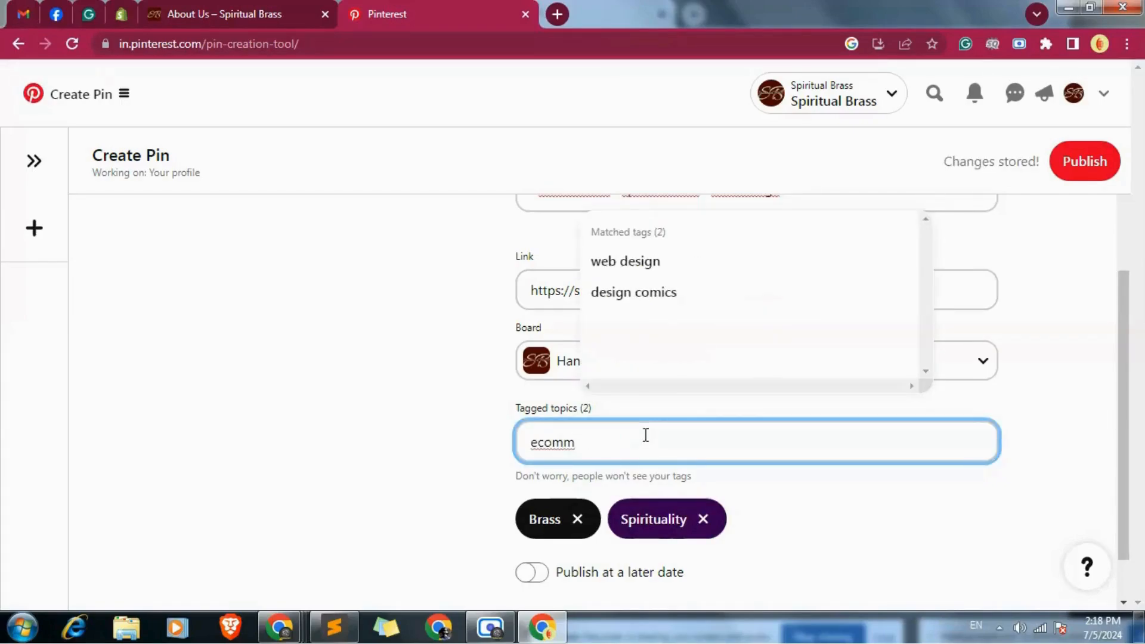
pyautogui.press('BackSpace')
pyautogui.press('BackSpace')
pyautogui.press('BackSpace')
pyautogui.press('BackSpace')
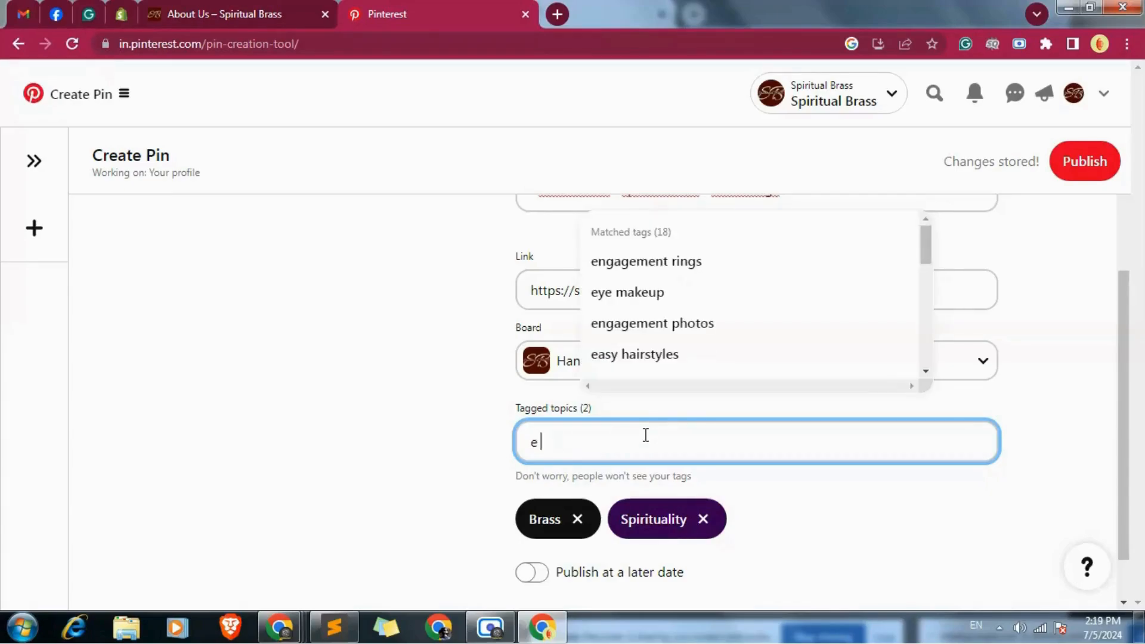
pyautogui.write('comm')
pyautogui.click(632, 270)
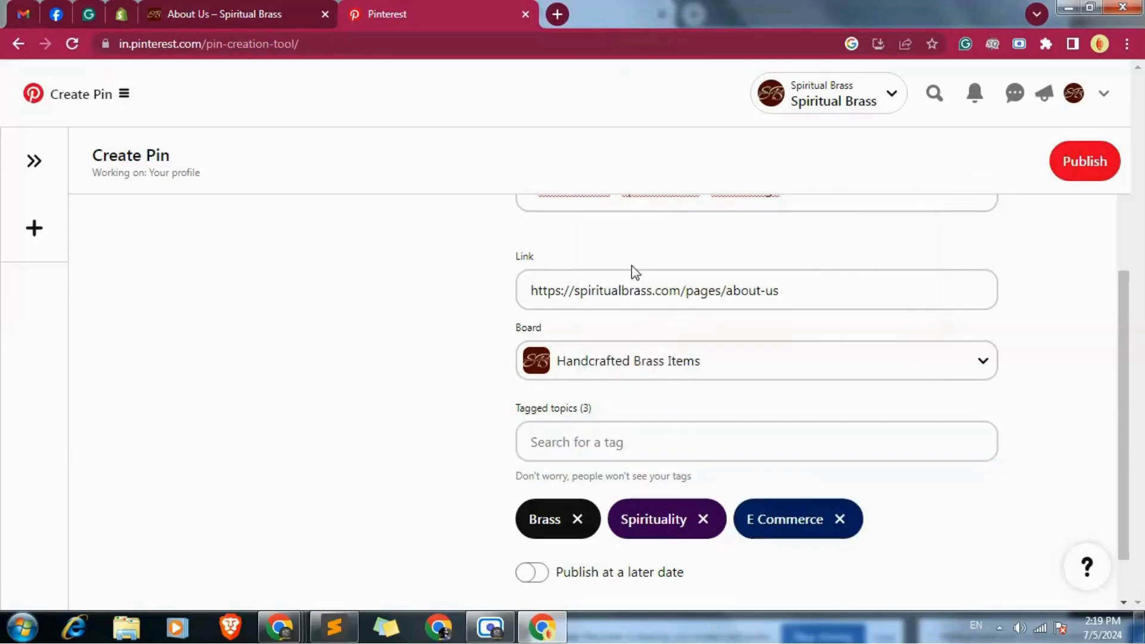
# Enable publishing the Pin at a later date, keeping 07/06/2024 and setting the time to 06:30 PM.
pyautogui.scroll(-1, 1069, 383)
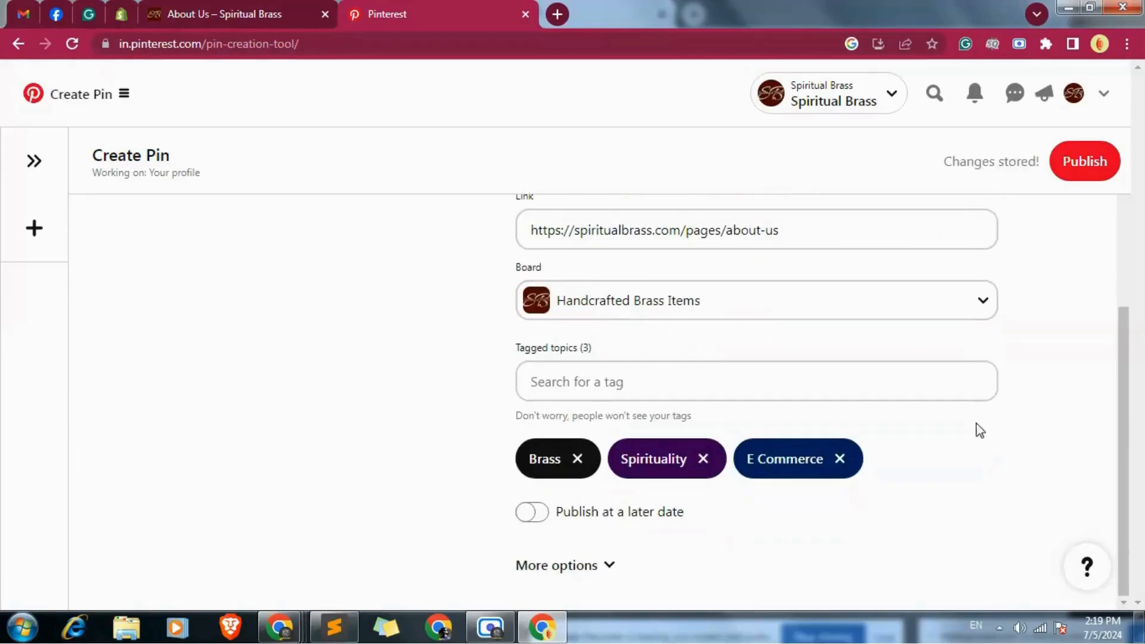
pyautogui.click(528, 514)
pyautogui.click(577, 564)
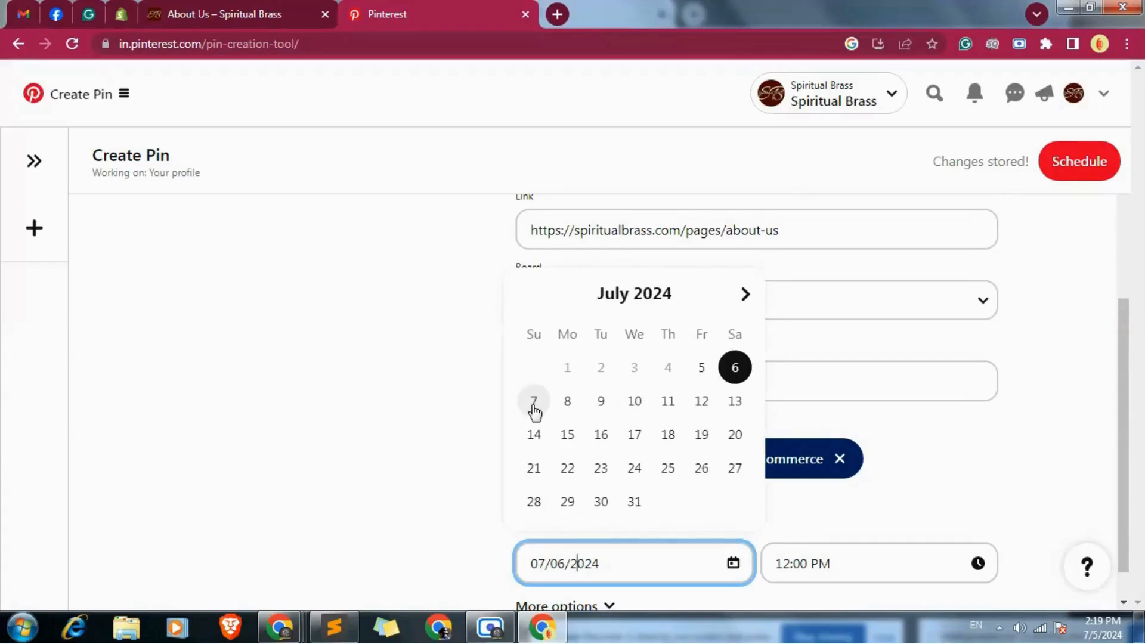
pyautogui.click(803, 564)
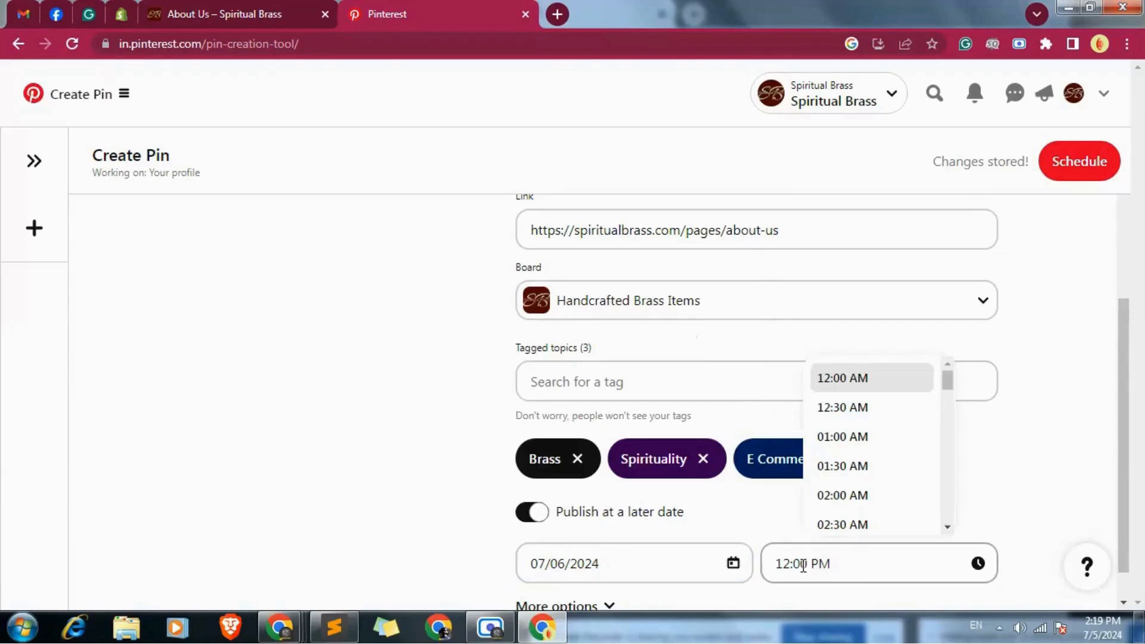
pyautogui.scroll(-5, 855, 478)
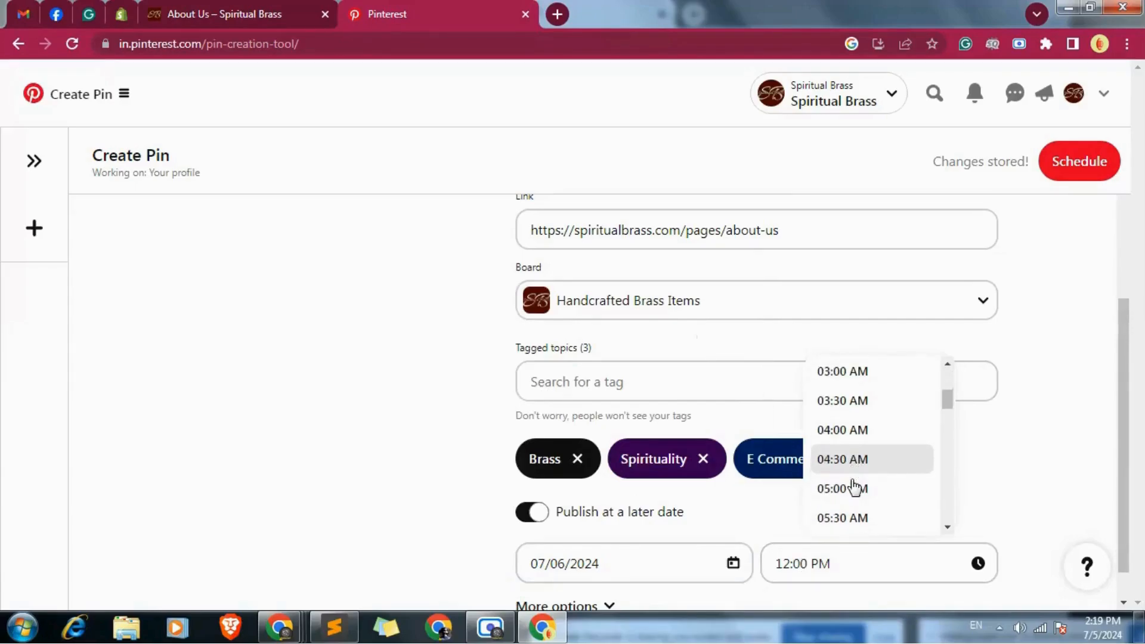
pyautogui.scroll(-15, 855, 495)
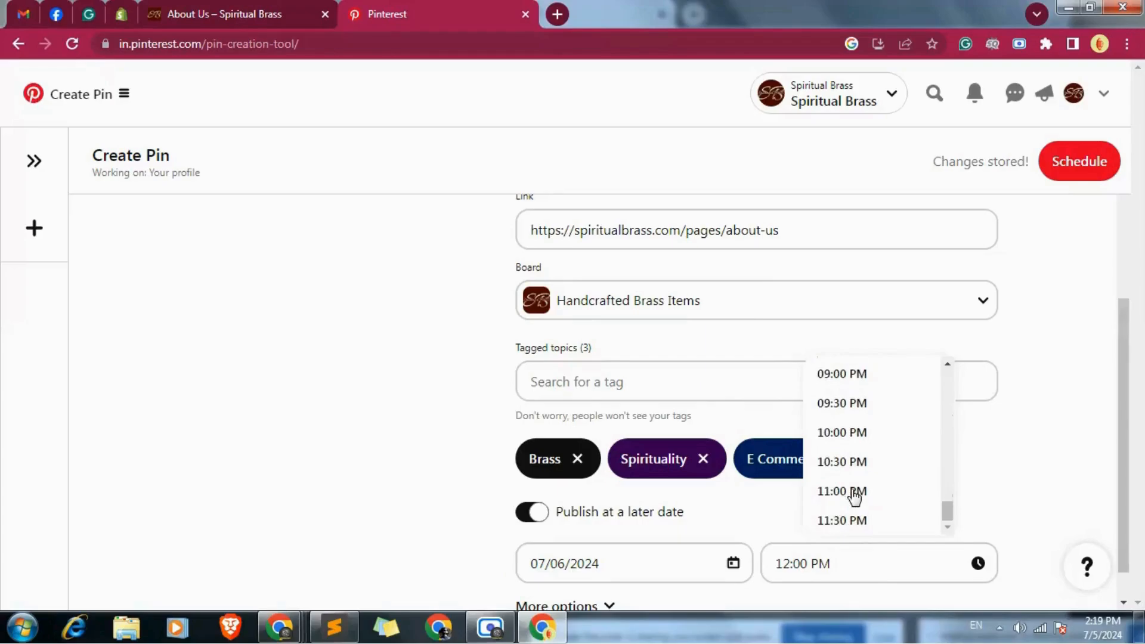
pyautogui.scroll(3, 843, 417)
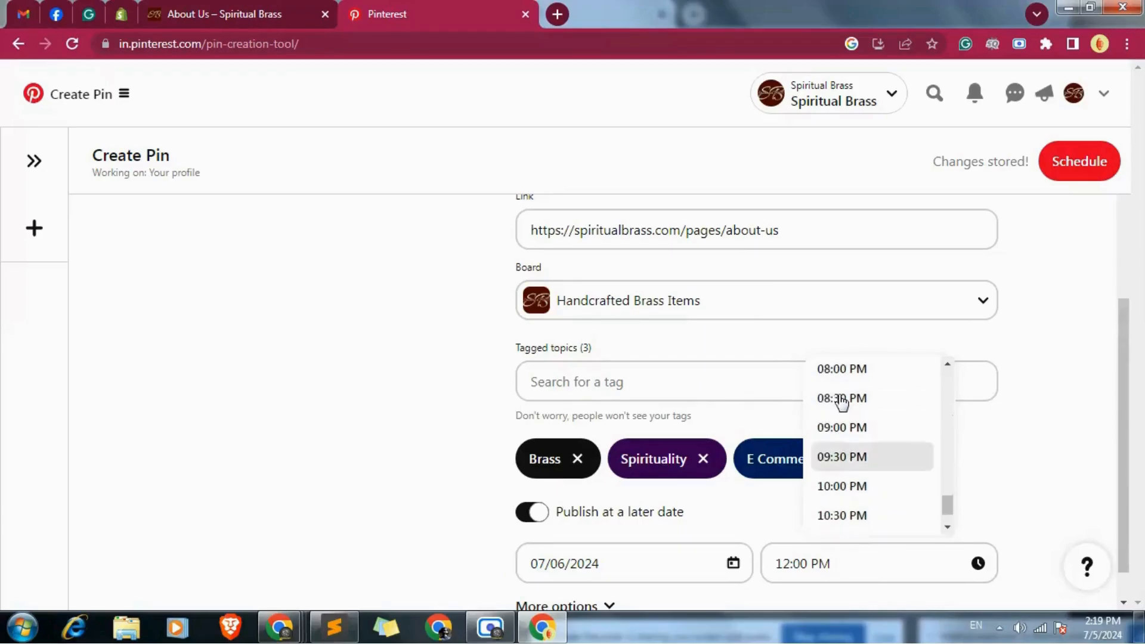
pyautogui.click(844, 397)
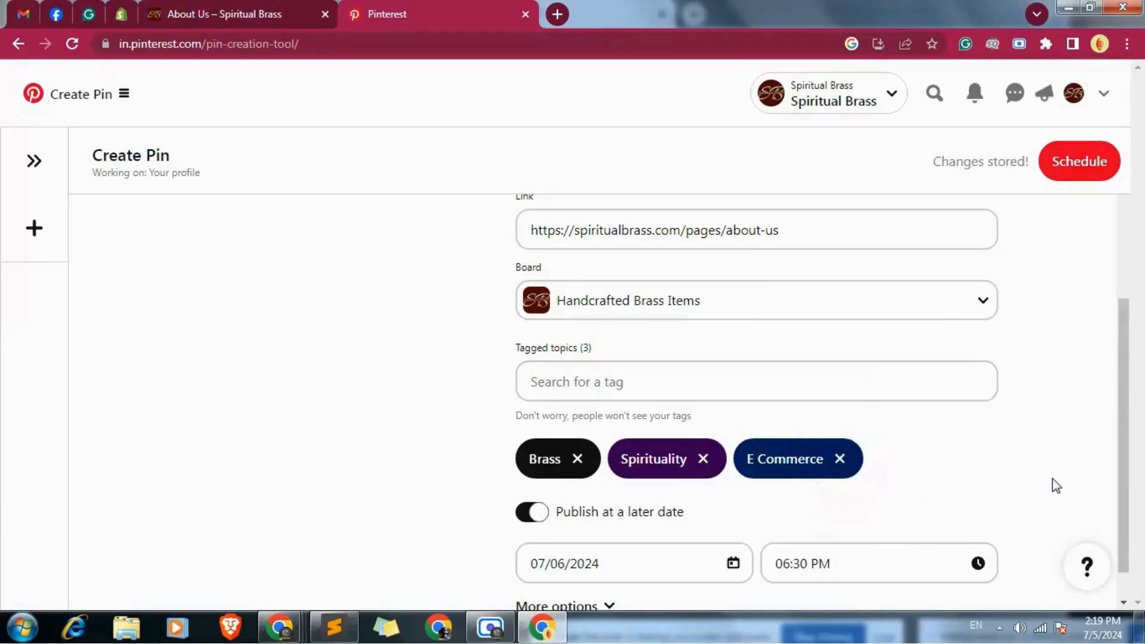
# Expand the additional options, review the Pin's details, and confirm scheduling the Pin for Jul 6 at 06:30 PM.
pyautogui.scroll(-1, 1056, 486)
pyautogui.click(609, 566)
pyautogui.scroll(-2, 635, 567)
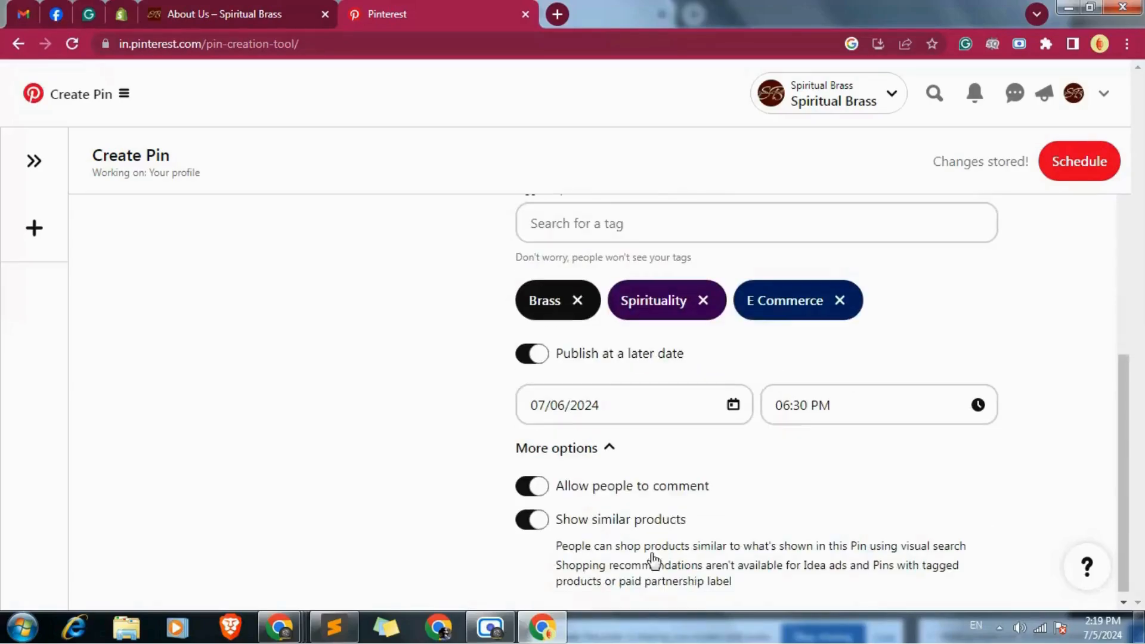
pyautogui.scroll(6, 981, 418)
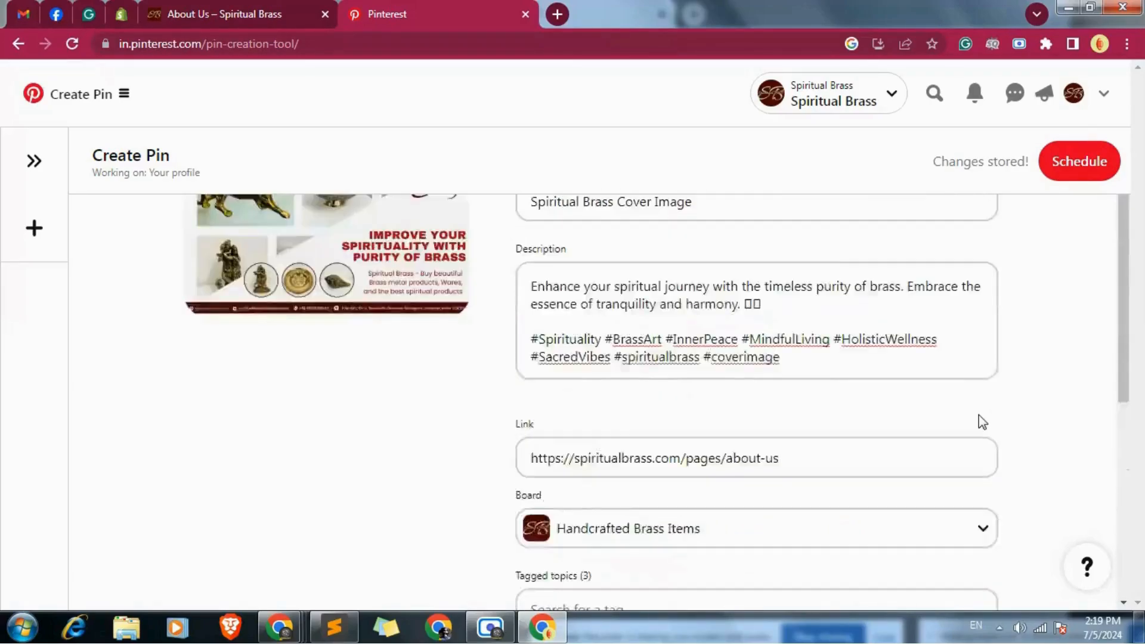
pyautogui.scroll(-3, 736, 466)
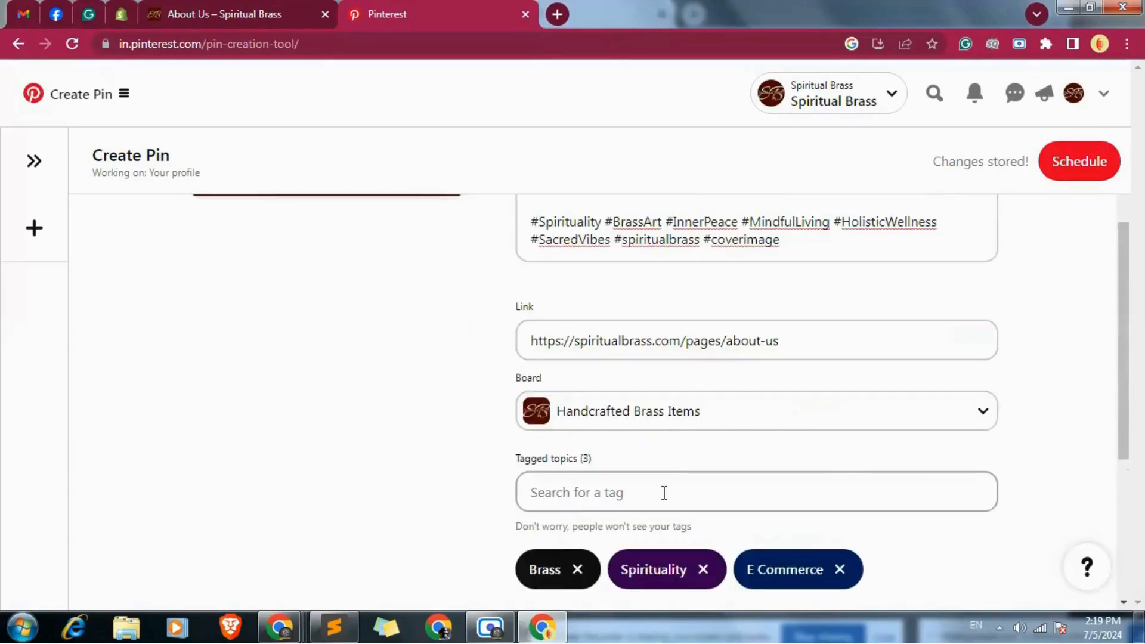
pyautogui.scroll(3, 887, 465)
pyautogui.click(1074, 161)
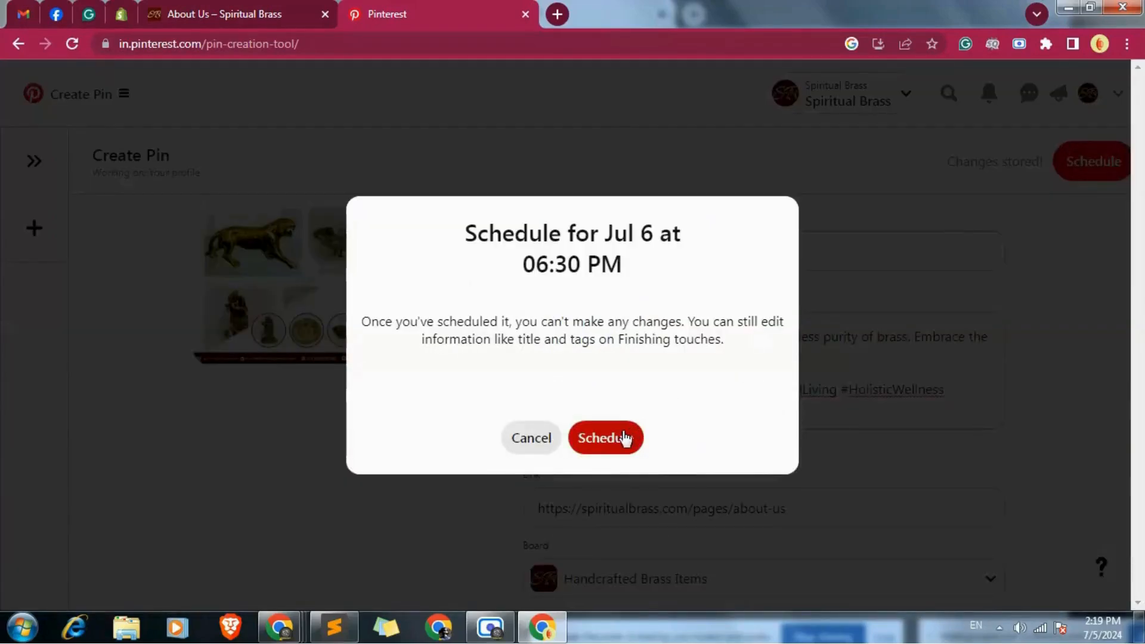
pyautogui.click(604, 445)
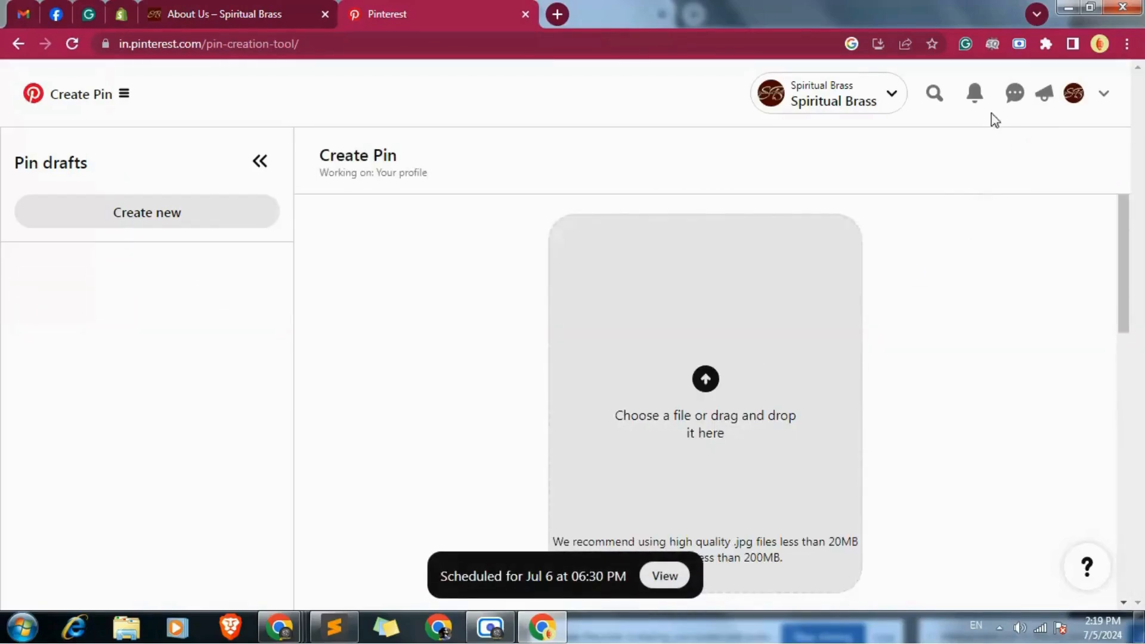
# Open the Spiritual Brass profile page and look through its cover, bio and created Pins.
pyautogui.click(100, 102)
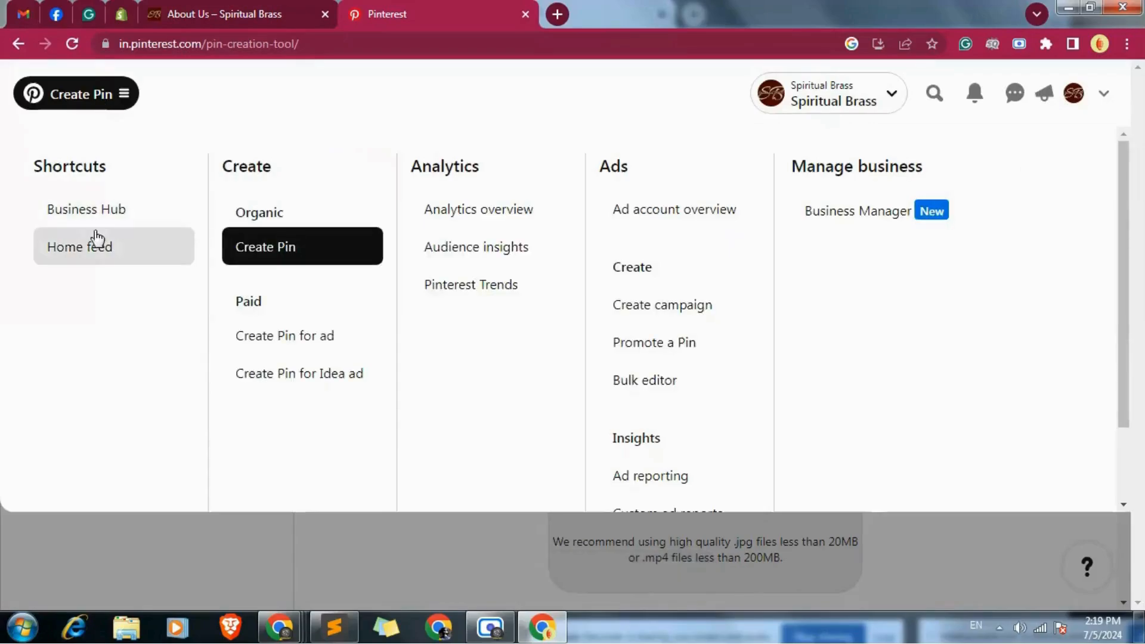
pyautogui.click(889, 96)
pyautogui.click(1076, 93)
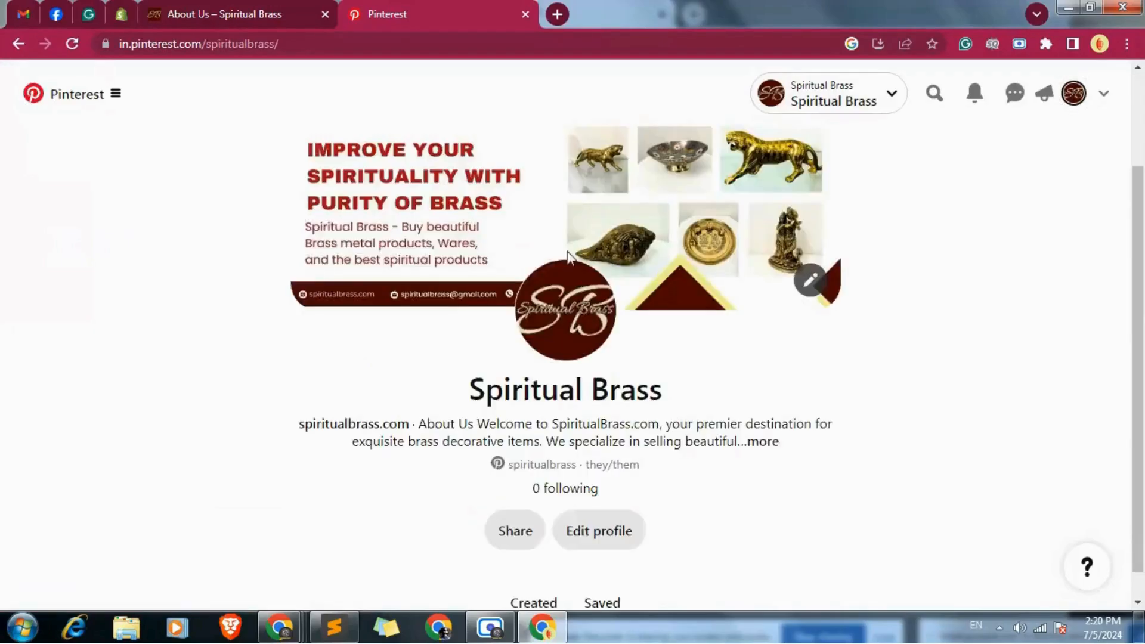
pyautogui.scroll(-1, 460, 346)
pyautogui.scroll(-3, 396, 358)
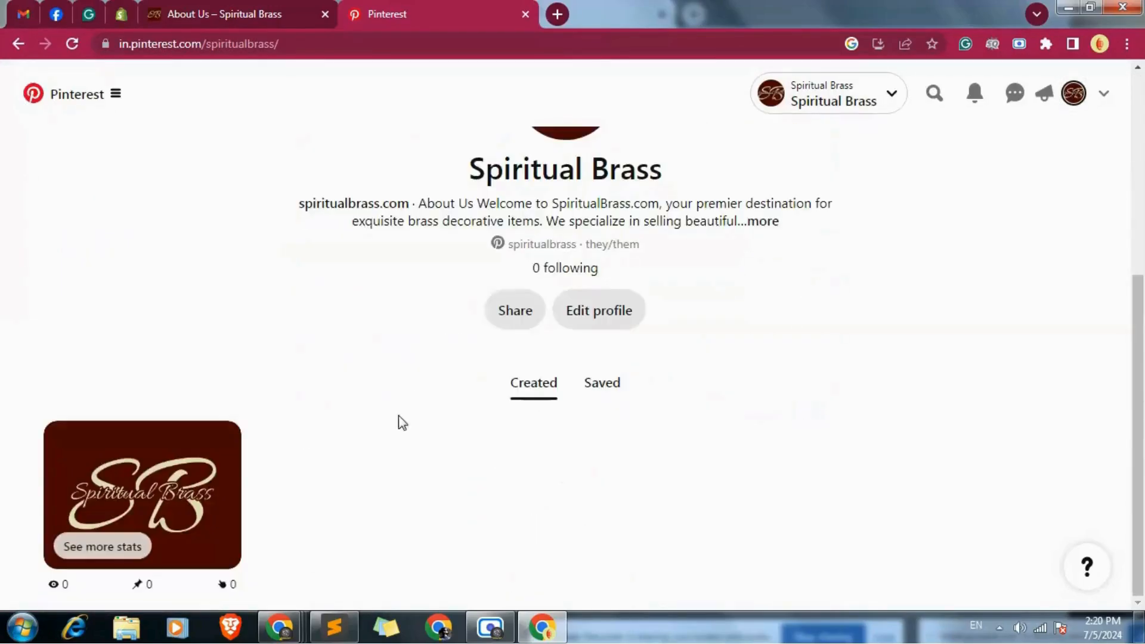
pyautogui.moveTo(127, 489)
# Pin the Pinterest tab in the browser and bookmark the profile page, checking the bookmark on a temporary new tab.
pyautogui.rightClick(415, 9)
pyautogui.click(452, 149)
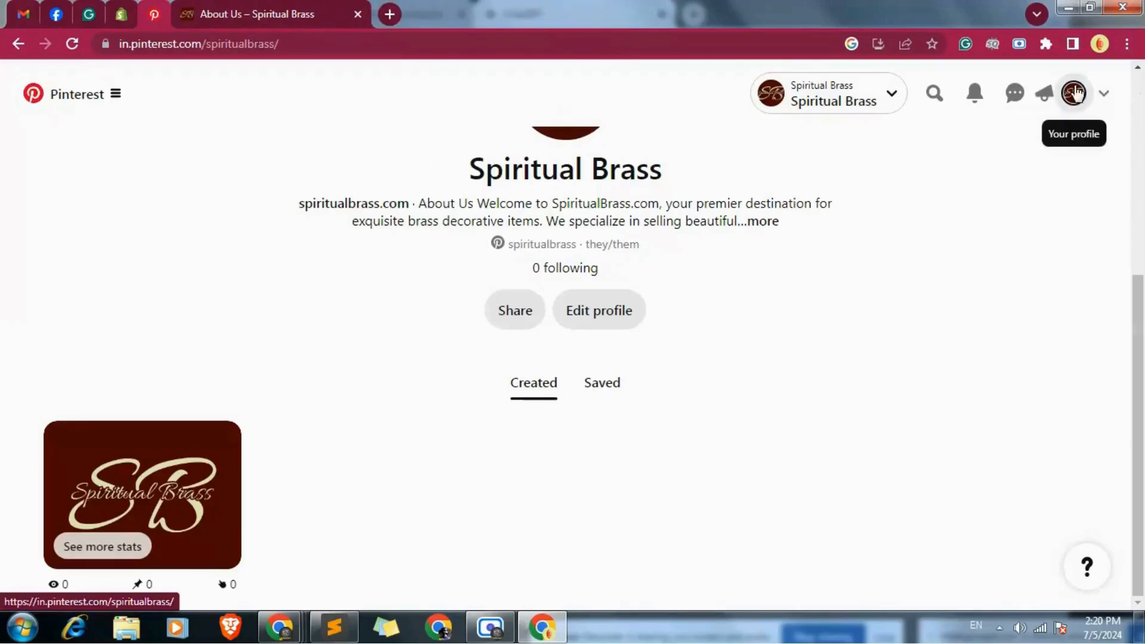
pyautogui.click(932, 44)
pyautogui.click(829, 198)
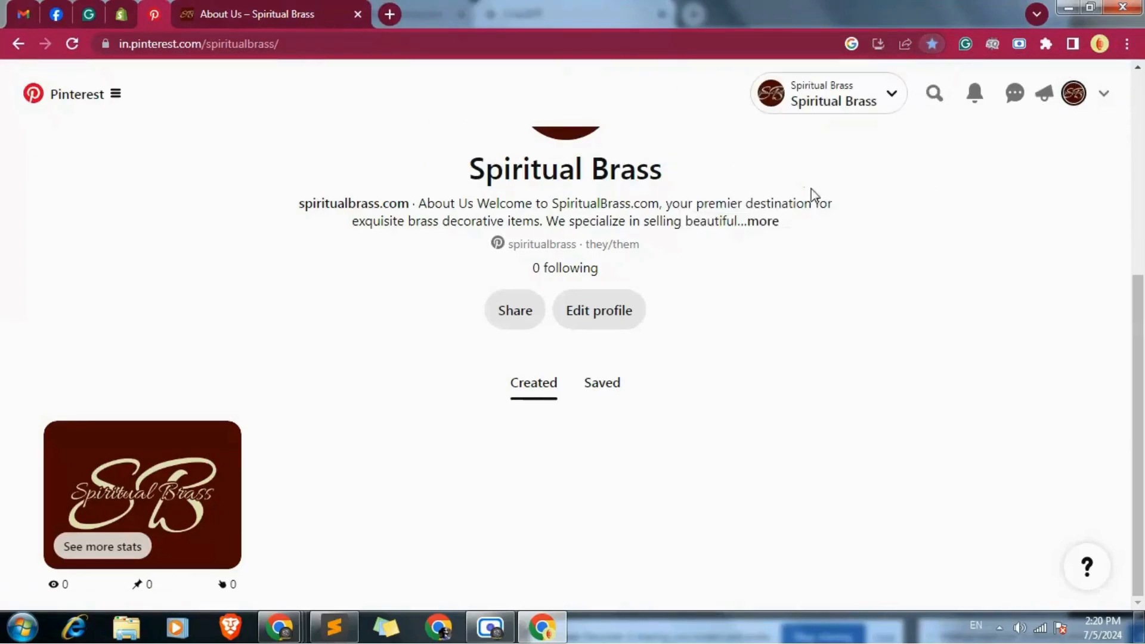
pyautogui.click(390, 14)
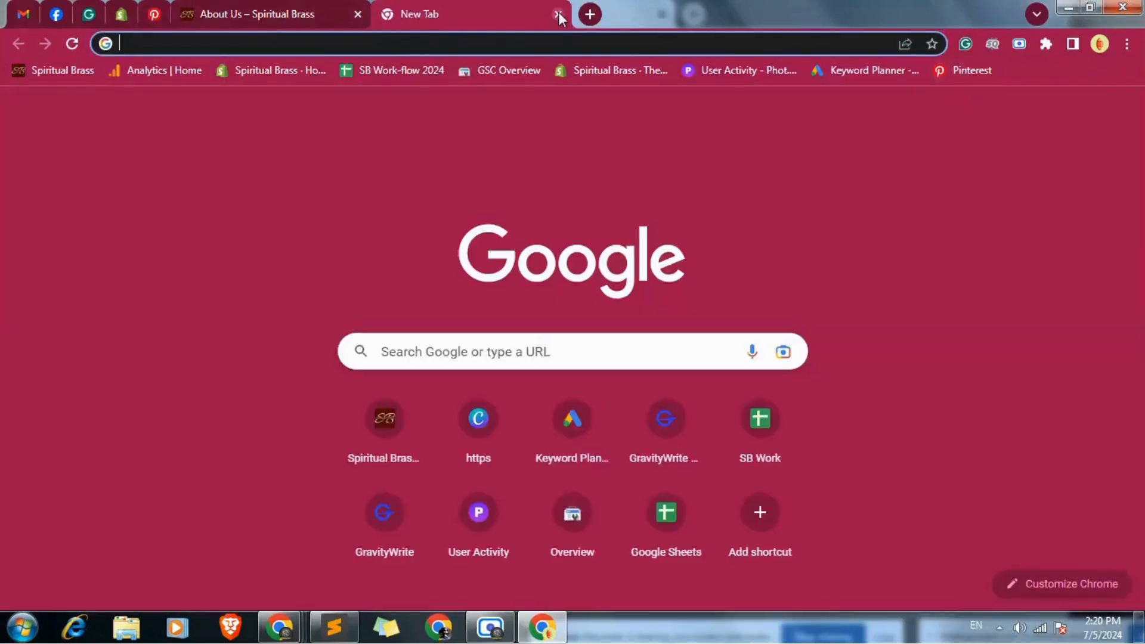
pyautogui.click(557, 14)
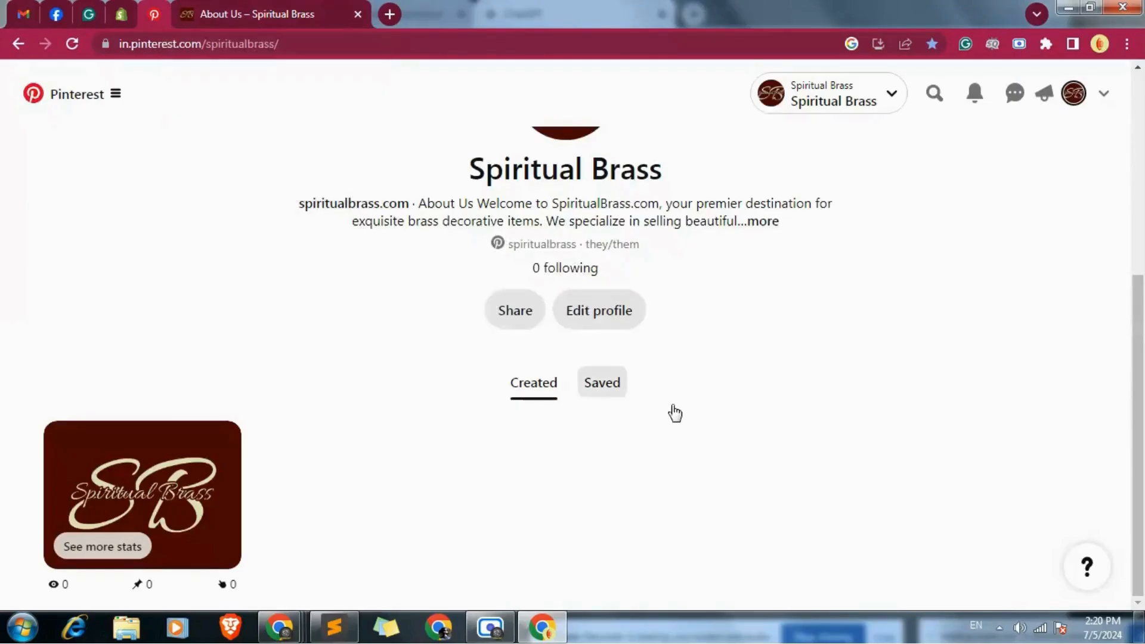
# Switch to the SMO Social Media Optimization design in Canva, view the SM Posts shapes, and review the caption prompts in ChatGPT.
pyautogui.click(1068, 7)
pyautogui.click(348, 12)
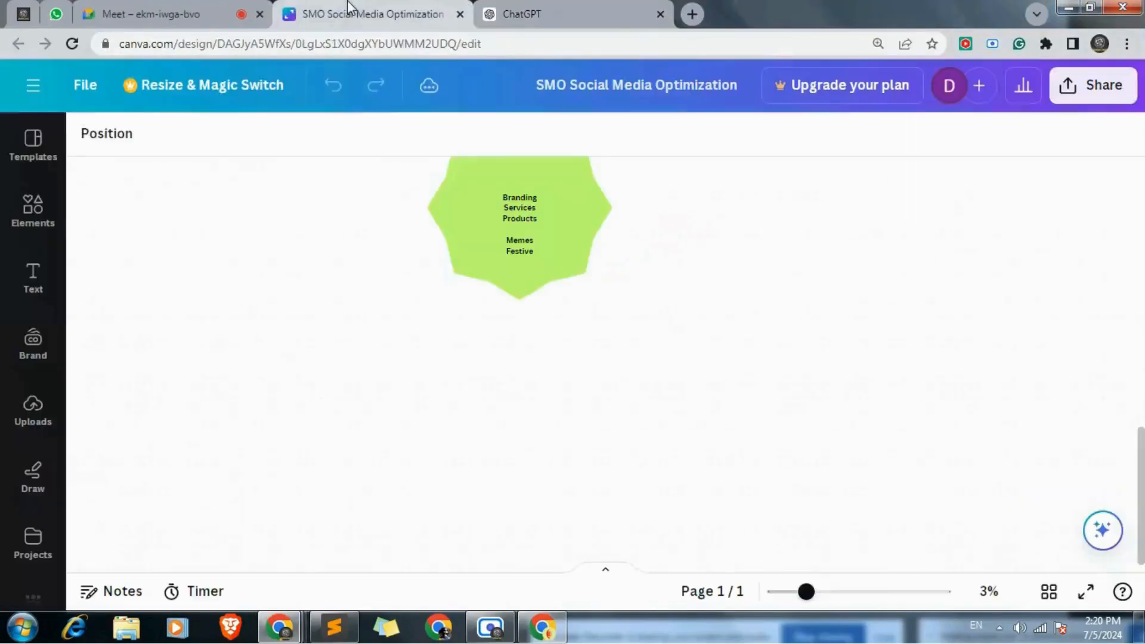
pyautogui.scroll(3, 821, 338)
pyautogui.scroll(2, 819, 339)
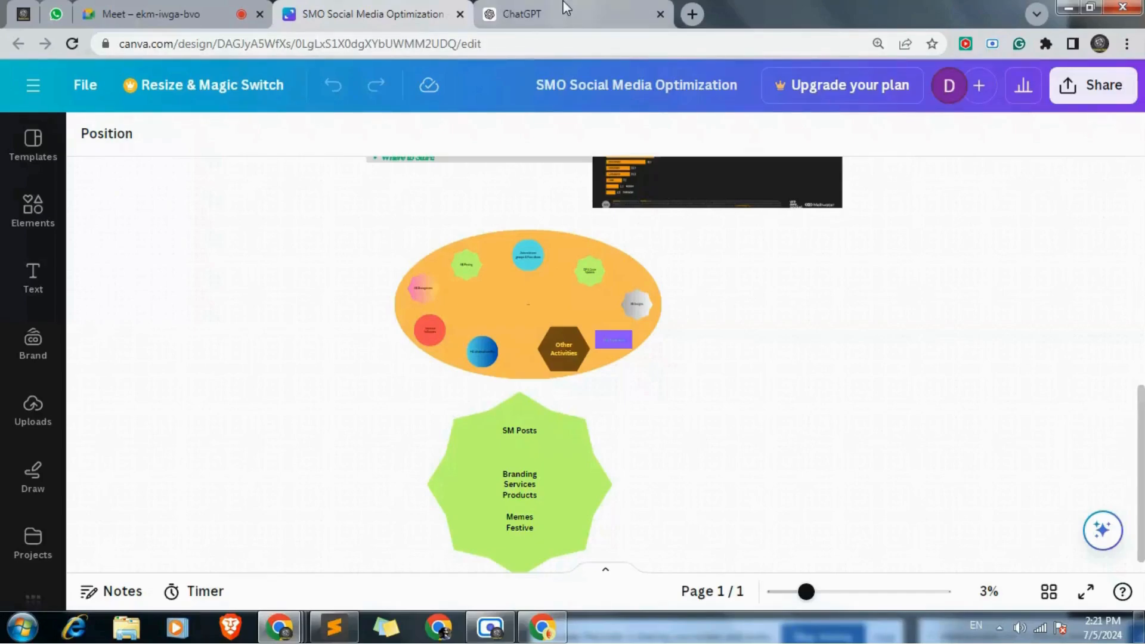
pyautogui.click(522, 14)
pyautogui.scroll(1, 563, 364)
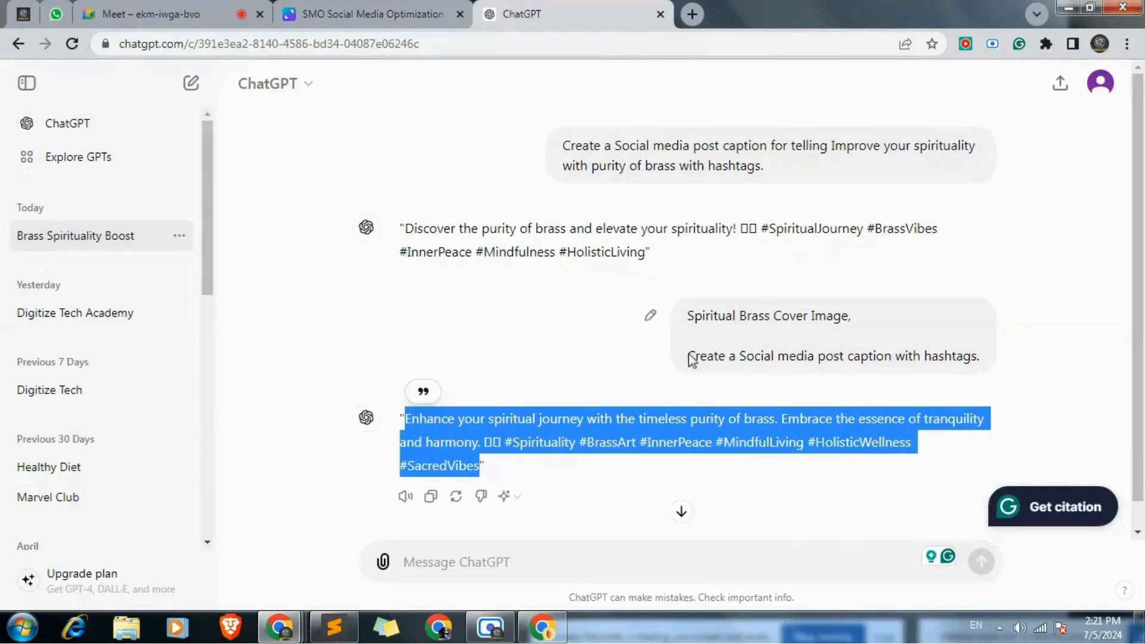
# Return to the SMO Social Media Optimization design in Canva and look over its SM Posts and SMO topic sections.
pyautogui.click(388, 9)
pyautogui.scroll(-5, 807, 375)
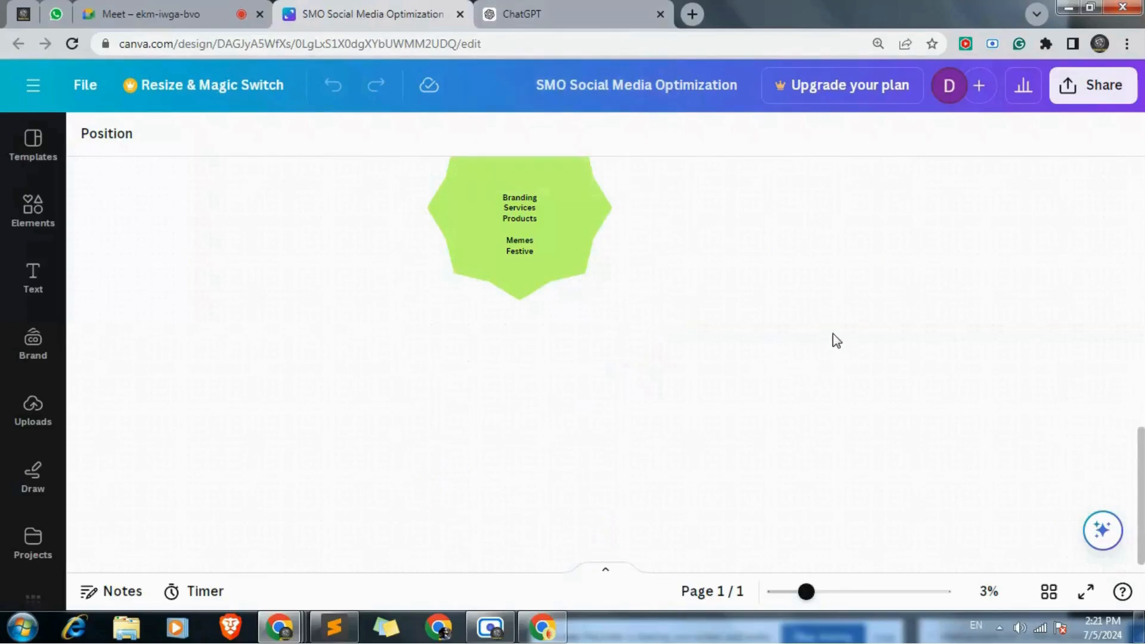
pyautogui.scroll(-2, 834, 338)
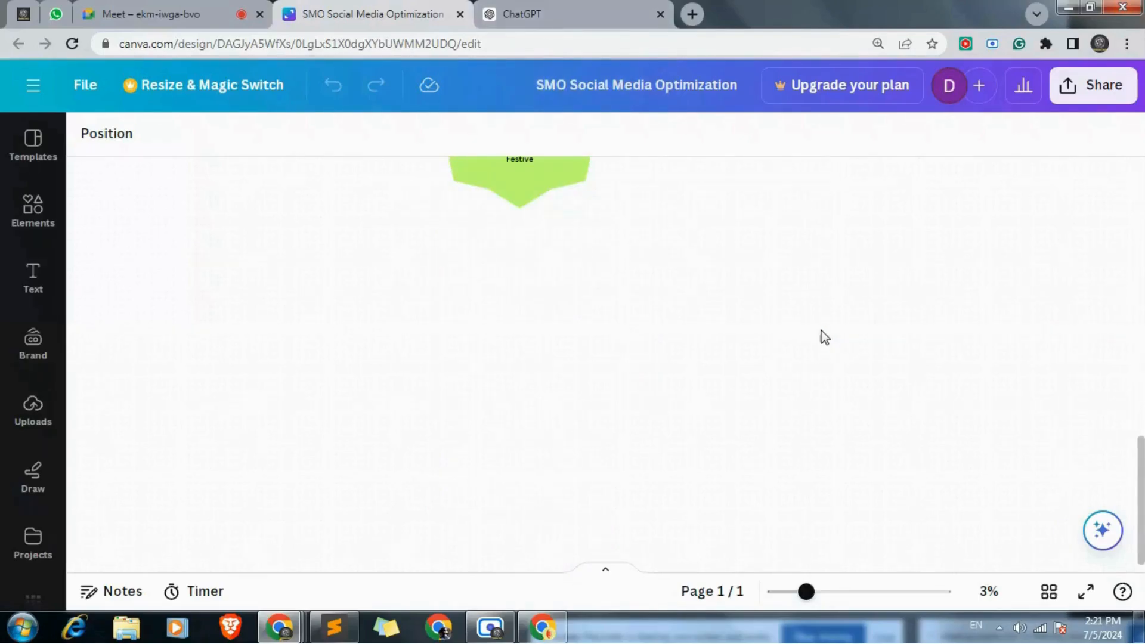
pyautogui.scroll(6, 823, 335)
pyautogui.scroll(5, 810, 334)
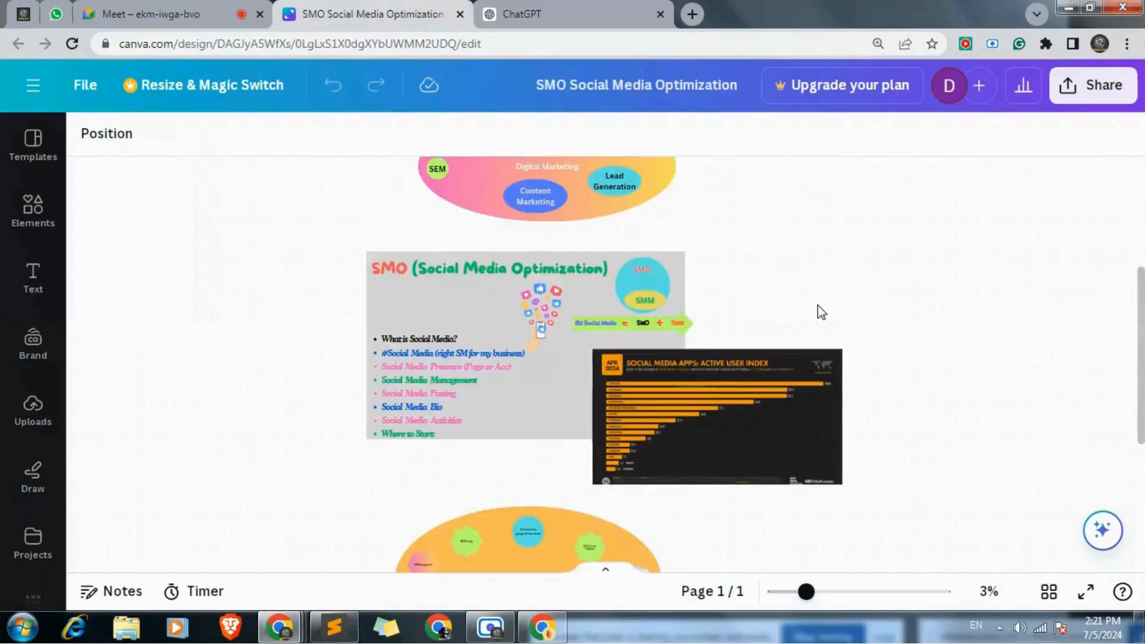